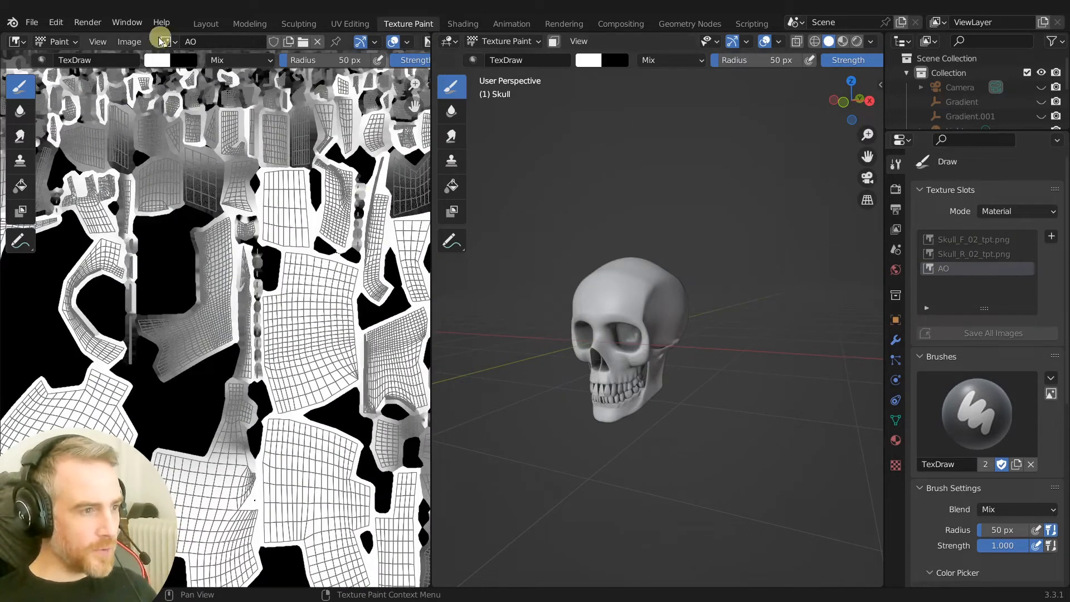
# Display the front skull image Skull_F_02_tpt.png in the image editor instead of the AO map.
pyautogui.click(174, 40)
pyautogui.click(220, 91)
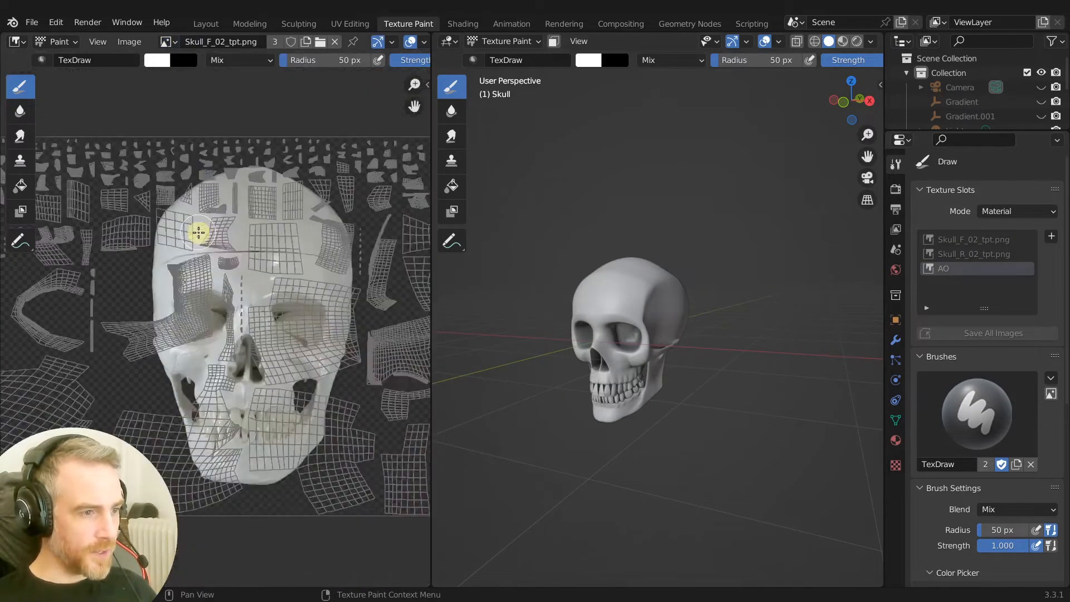
pyautogui.scroll(-2, 212, 278)
pyautogui.scroll(2, 238, 362)
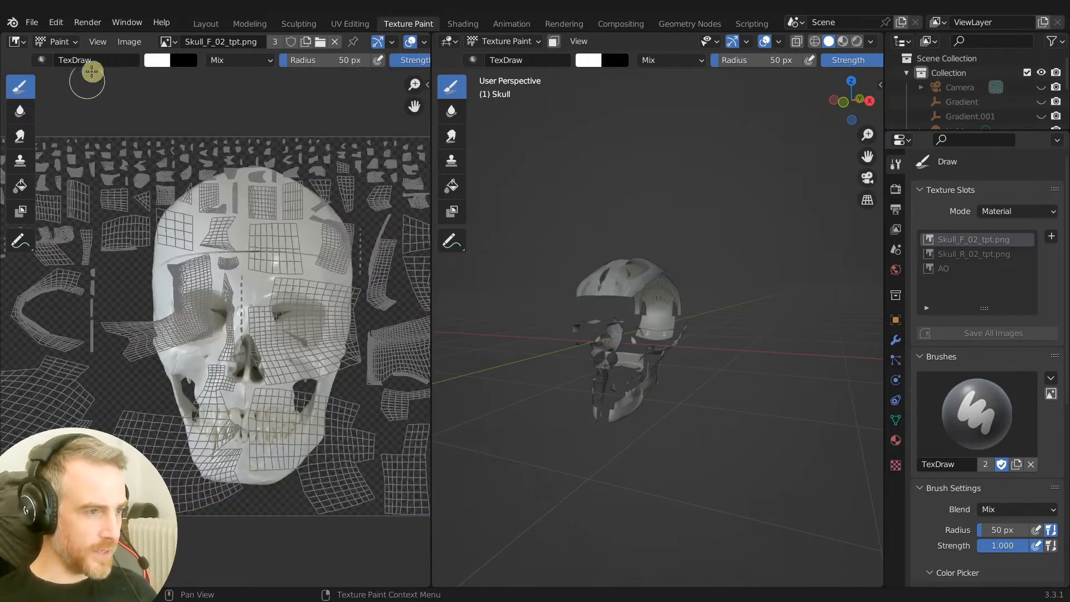
# Turn off the display of texture paint UVs over the front skull image.
pyautogui.click(98, 41)
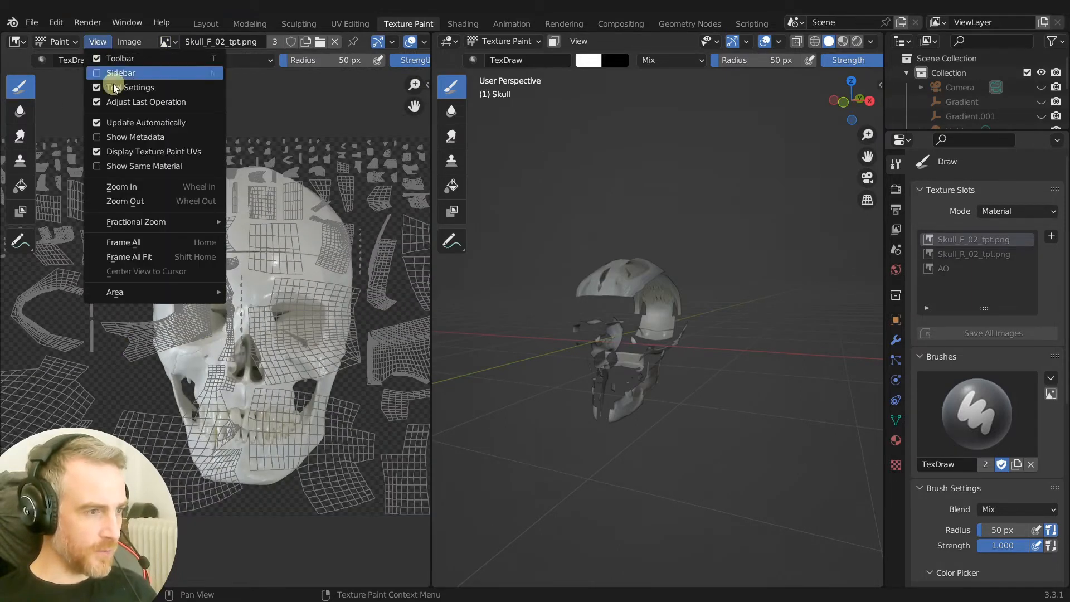
pyautogui.click(127, 153)
pyautogui.scroll(-1, 215, 232)
pyautogui.scroll(2, 216, 236)
pyautogui.scroll(-2, 257, 244)
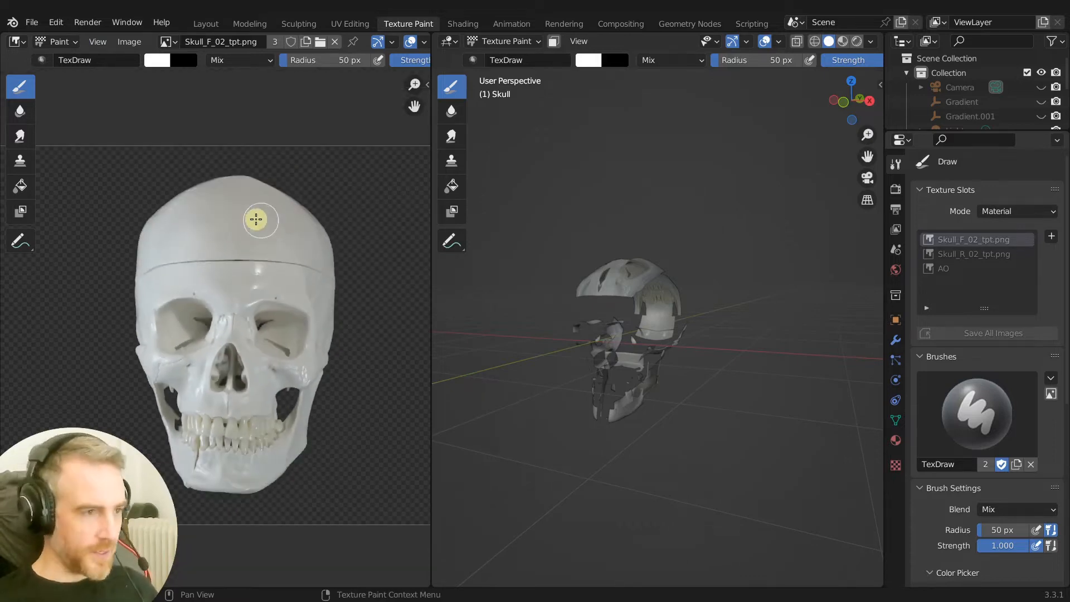
# Duplicate the front skull image and name the copy Skull_F_02_tpt_paint.png.
pyautogui.click(276, 42)
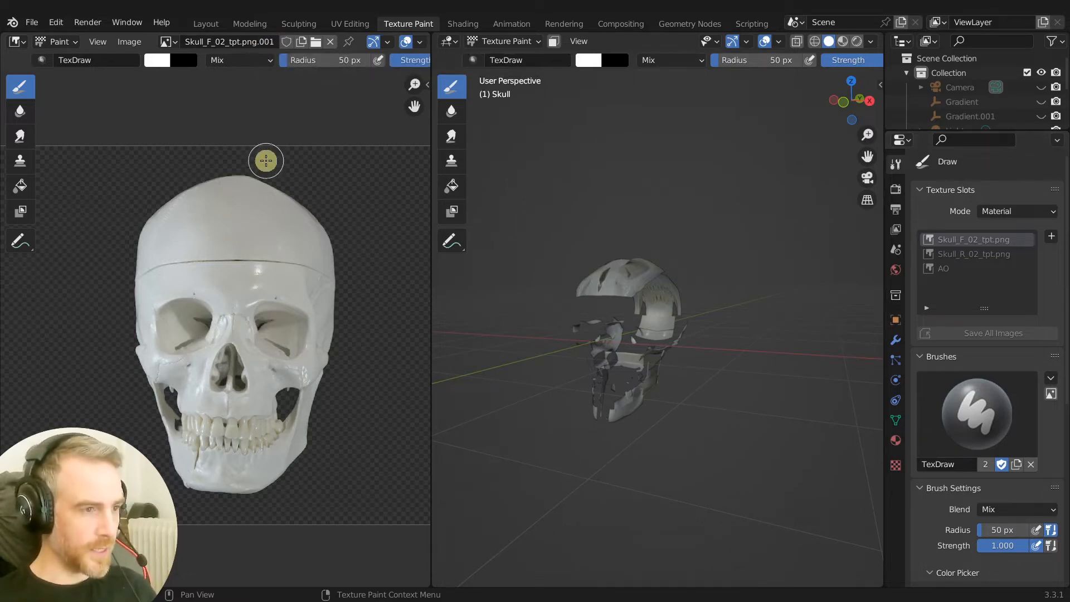
pyautogui.doubleClick(270, 42)
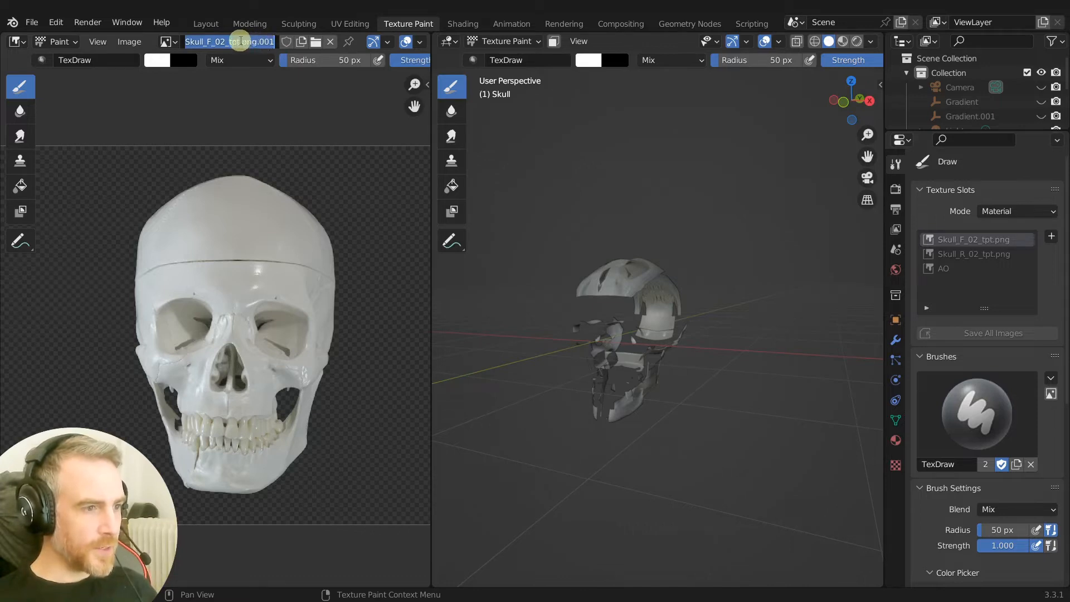
pyautogui.click(238, 42)
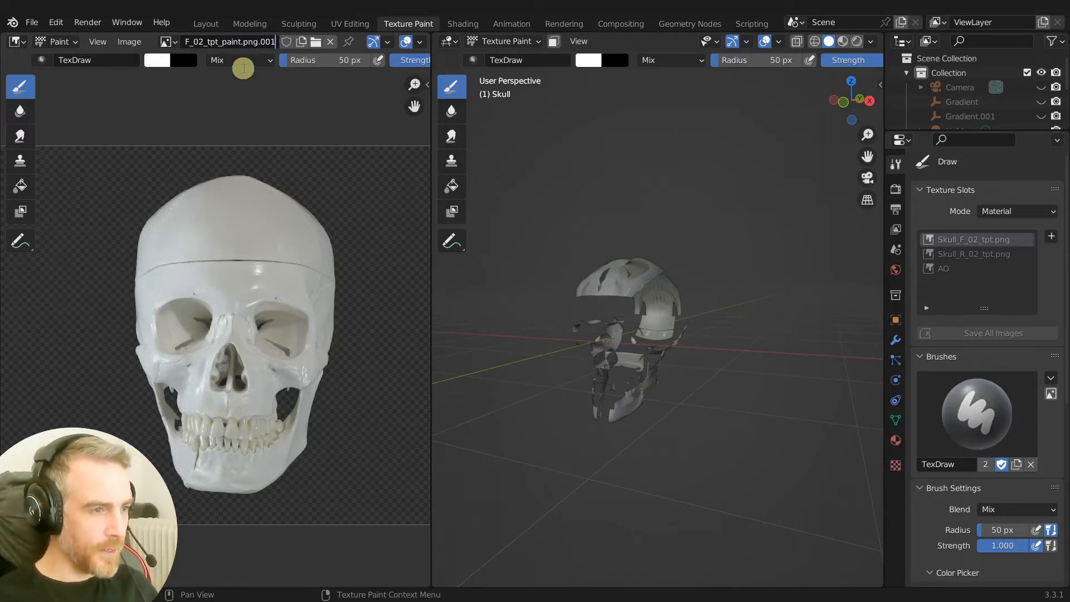
pyautogui.press('Return')
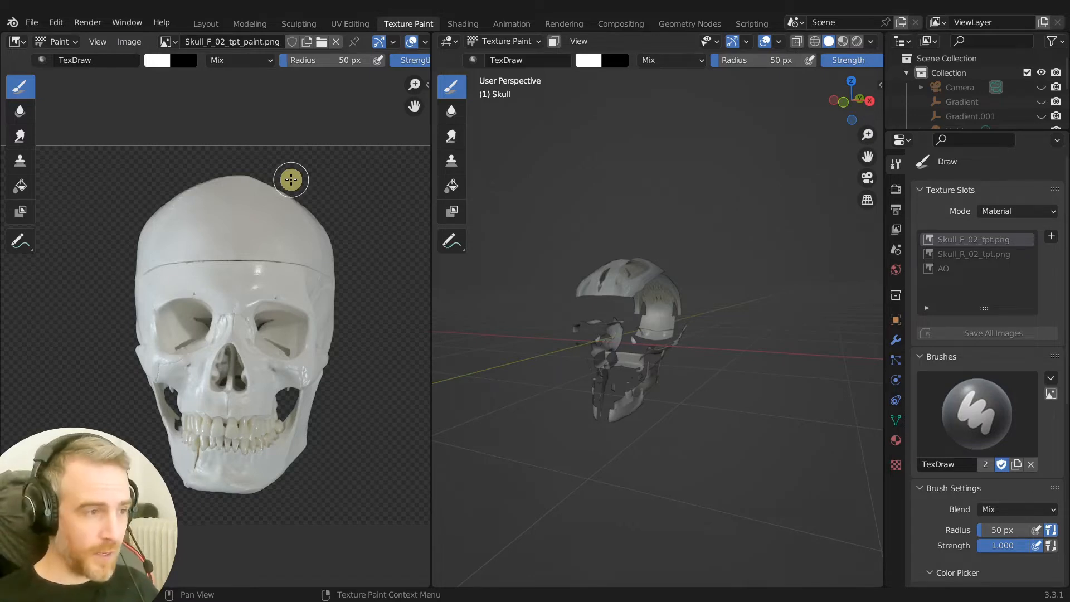
# Save the duplicated front image in the Materials folder as an RGBA PNG named Skull_F_02_tpt_paint.png.
pyautogui.click(127, 41)
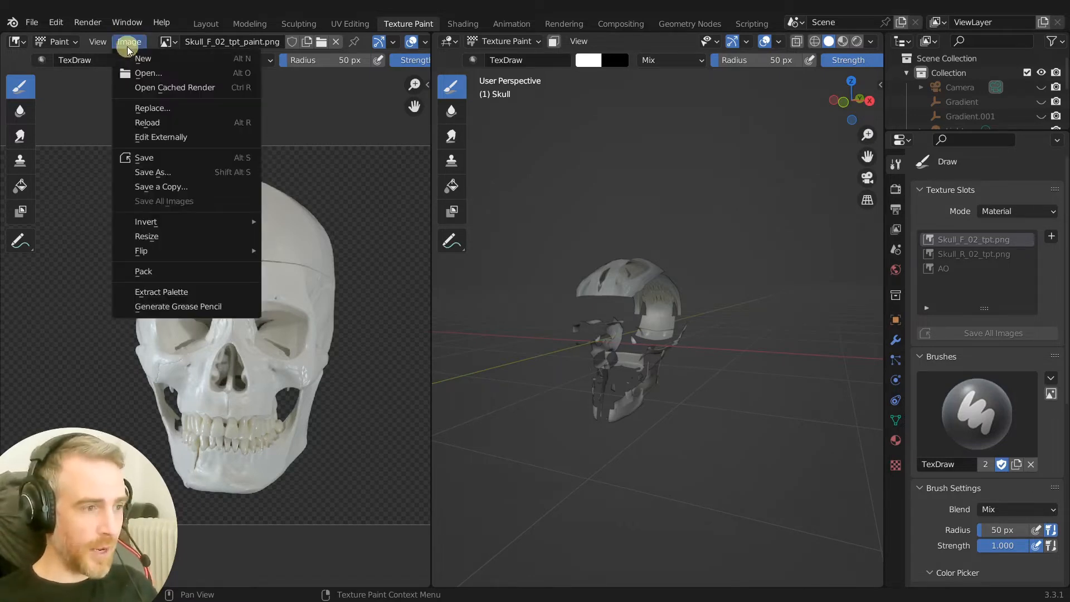
pyautogui.click(149, 172)
pyautogui.doubleClick(219, 89)
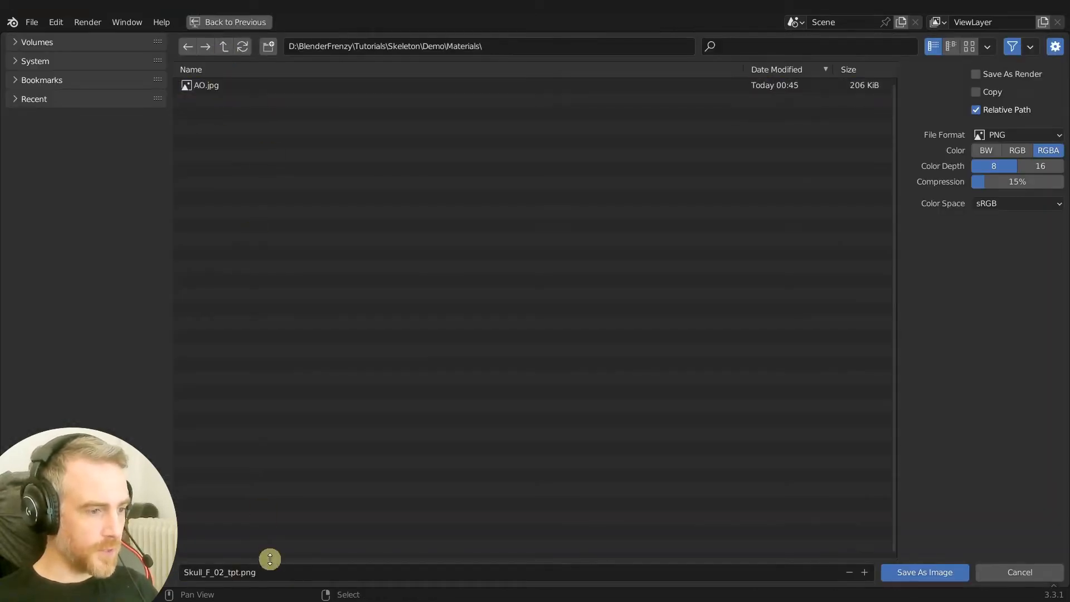
pyautogui.click(245, 571)
pyautogui.click(239, 573)
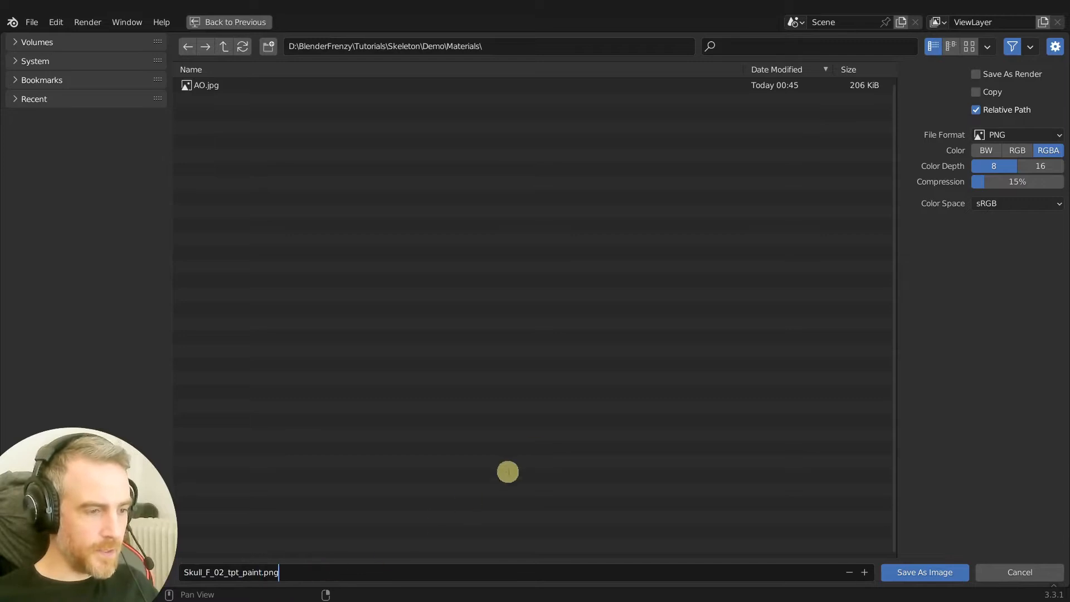
pyautogui.click(535, 450)
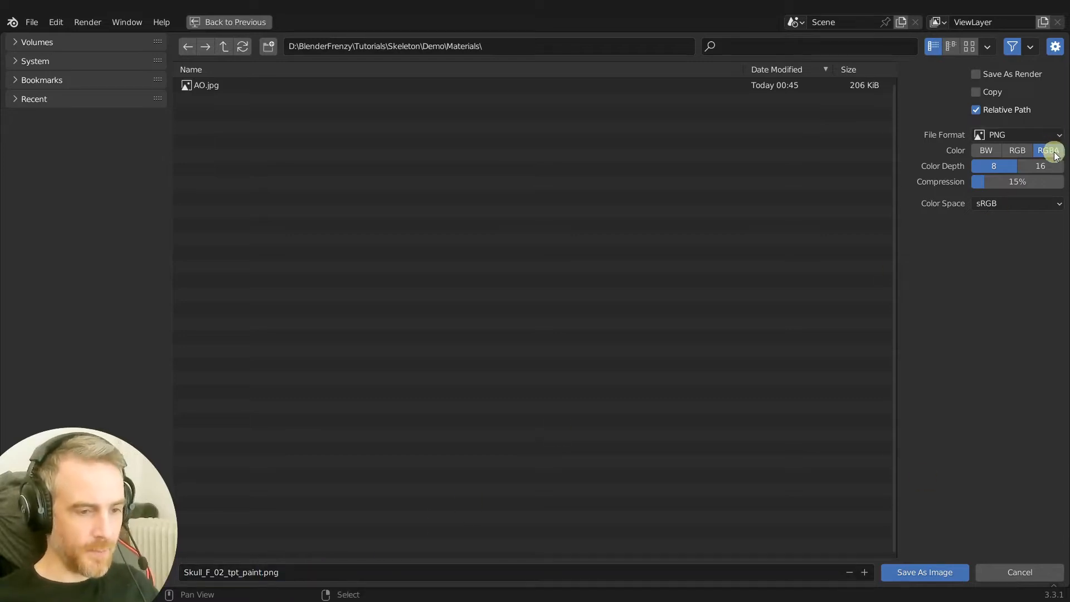
pyautogui.click(903, 574)
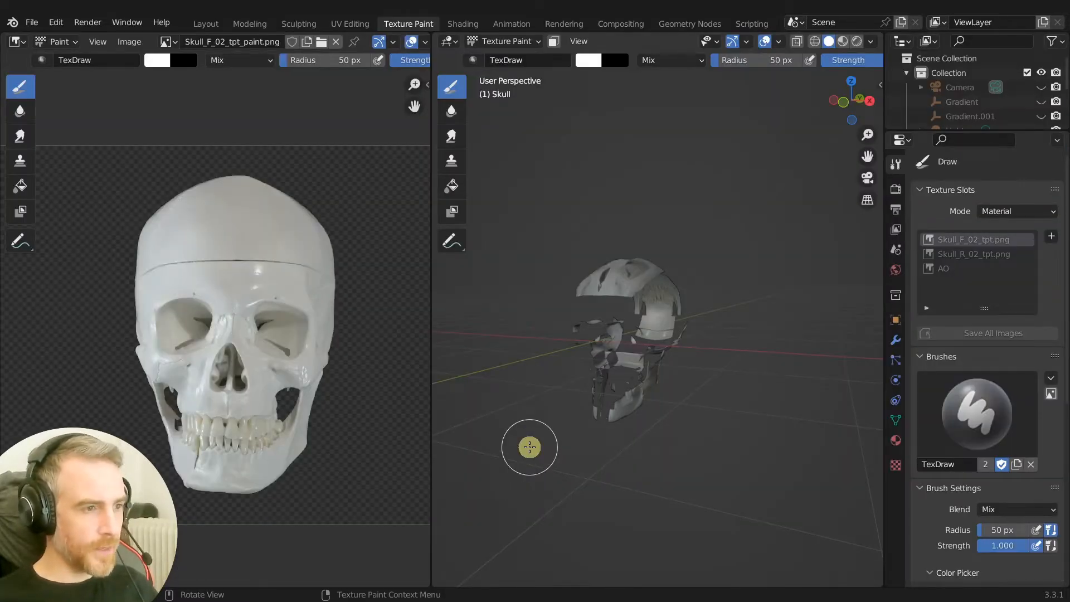
# Duplicate the side image Skull_R_02_tpt.png as Skull_R_02_tpt_paint.png and save the copy under that name.
pyautogui.click(168, 42)
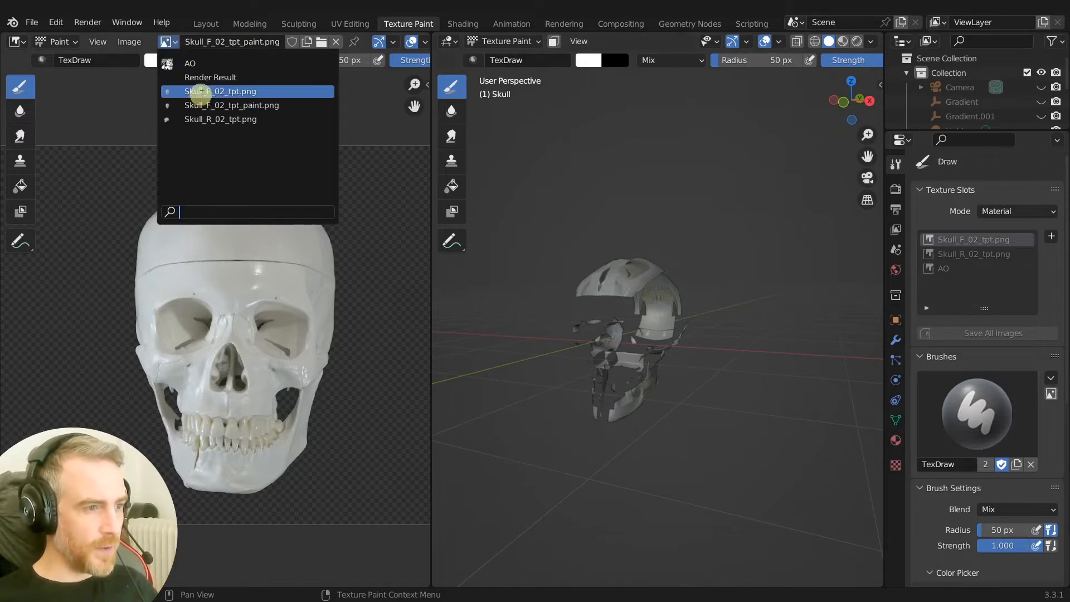
pyautogui.click(202, 119)
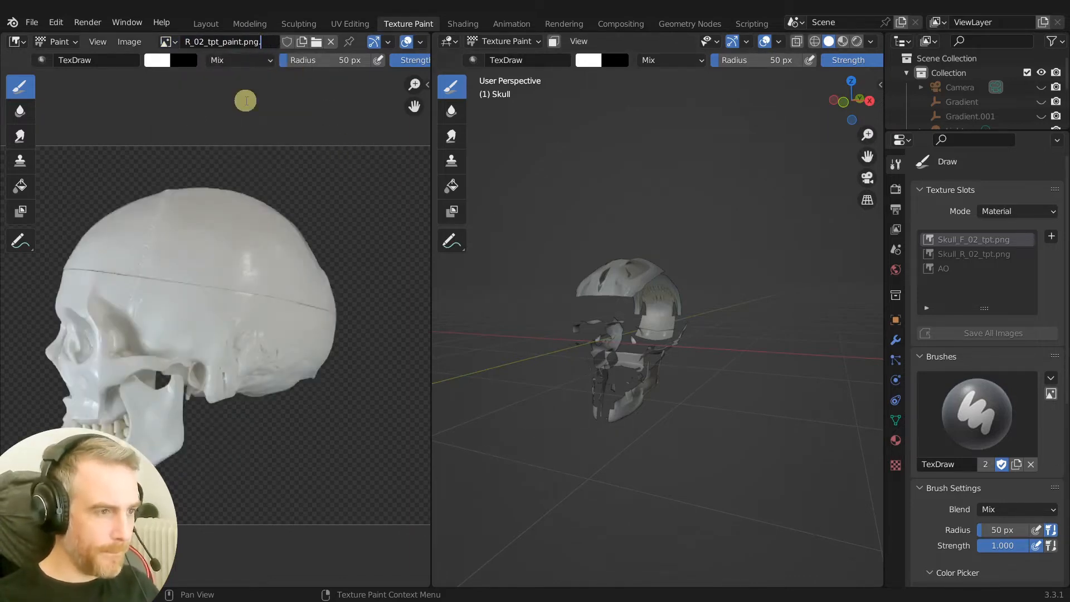
pyautogui.press('Return')
pyautogui.click(130, 42)
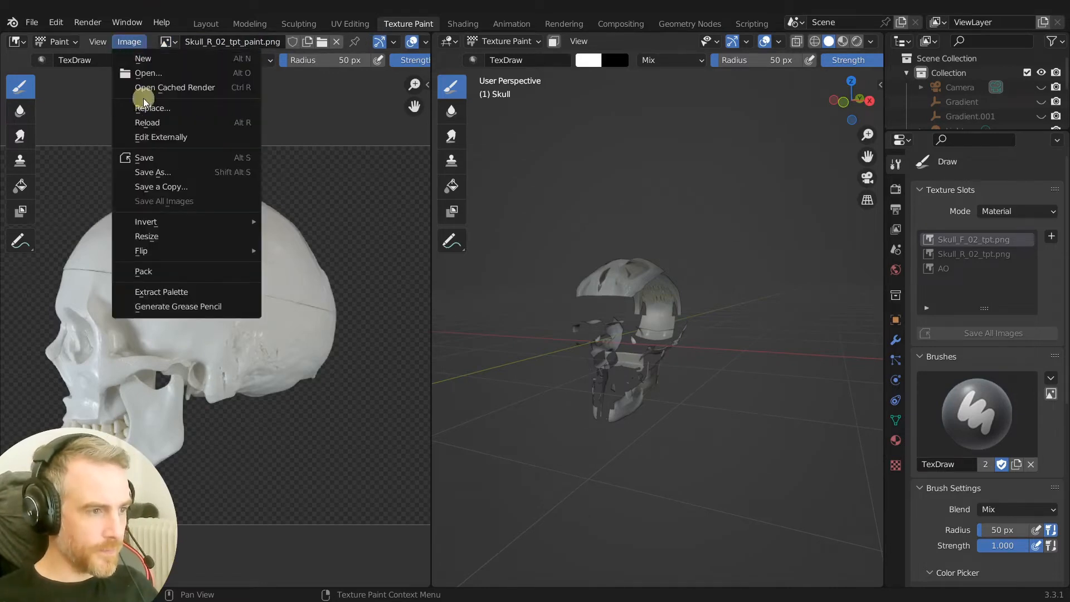
pyautogui.click(151, 172)
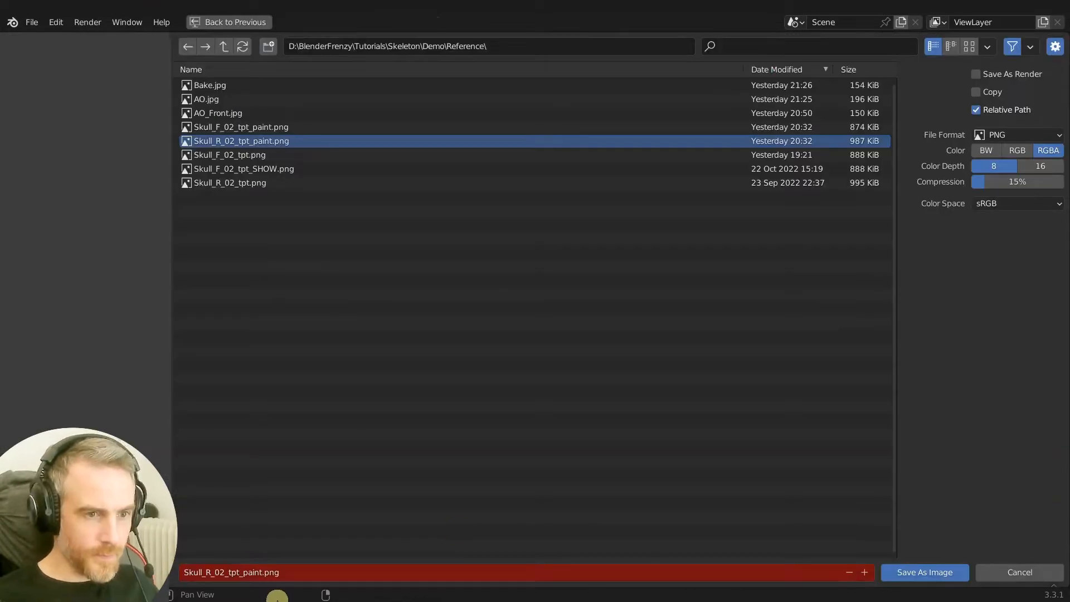
pyautogui.click(951, 572)
# In the Shading workspace, duplicate the Side UV Map node and place the copy beside the AO image texture node.
pyautogui.moveTo(739, 300); pyautogui.dragTo(618, 312, button='middle')
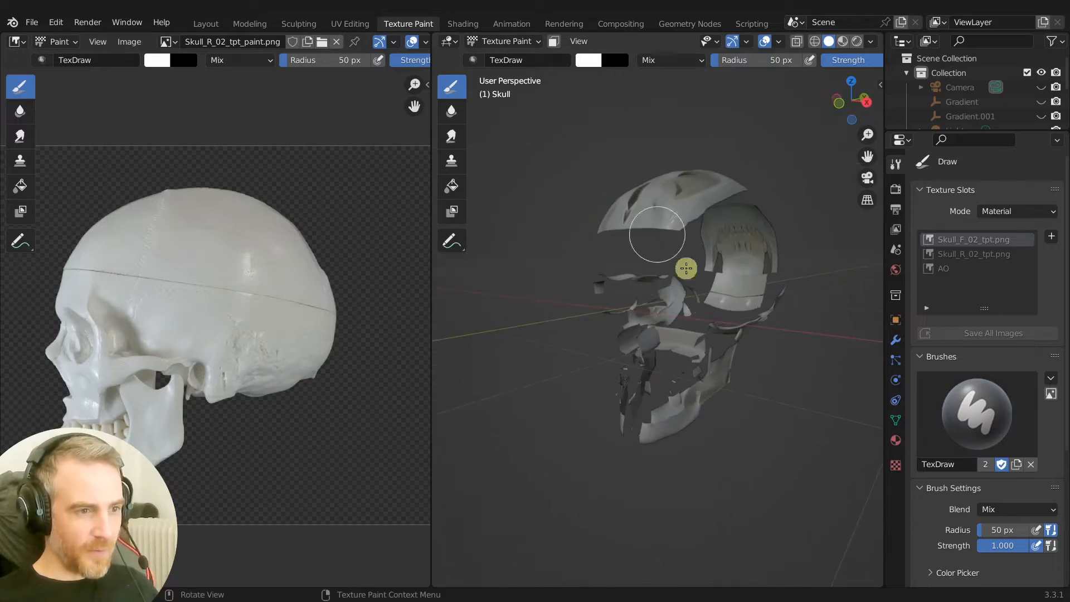
pyautogui.click(462, 24)
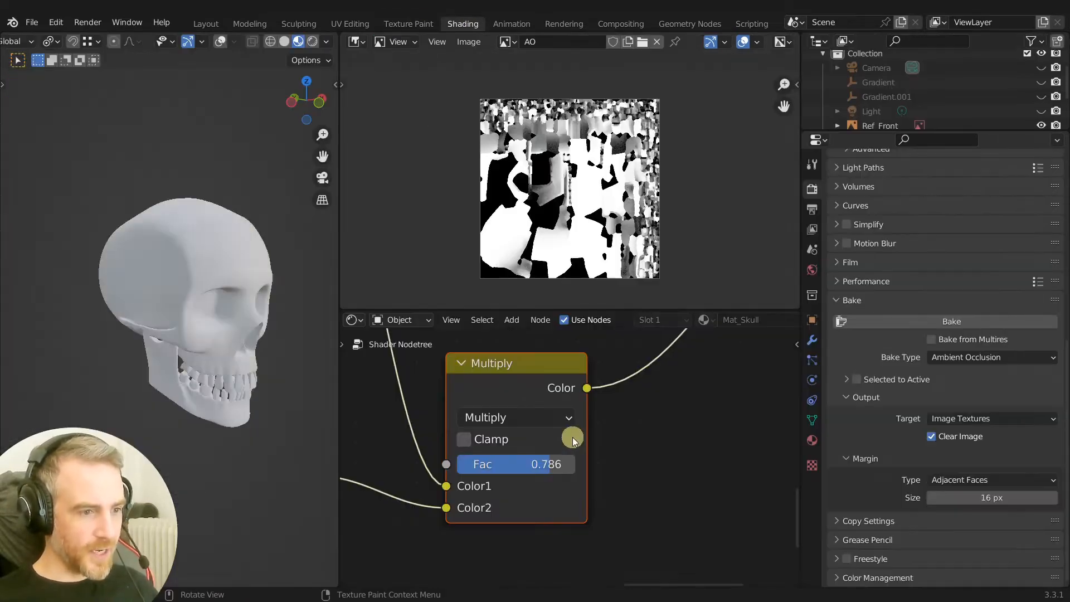
pyautogui.scroll(-4, 574, 435)
pyautogui.moveTo(578, 431); pyautogui.dragTo(592, 413, button='middle')
pyautogui.moveTo(659, 398); pyautogui.dragTo(493, 411)
pyautogui.scroll(2, 482, 438)
pyautogui.moveTo(486, 443); pyautogui.dragTo(536, 436, button='middle')
pyautogui.scroll(1, 535, 436)
pyautogui.click(513, 353)
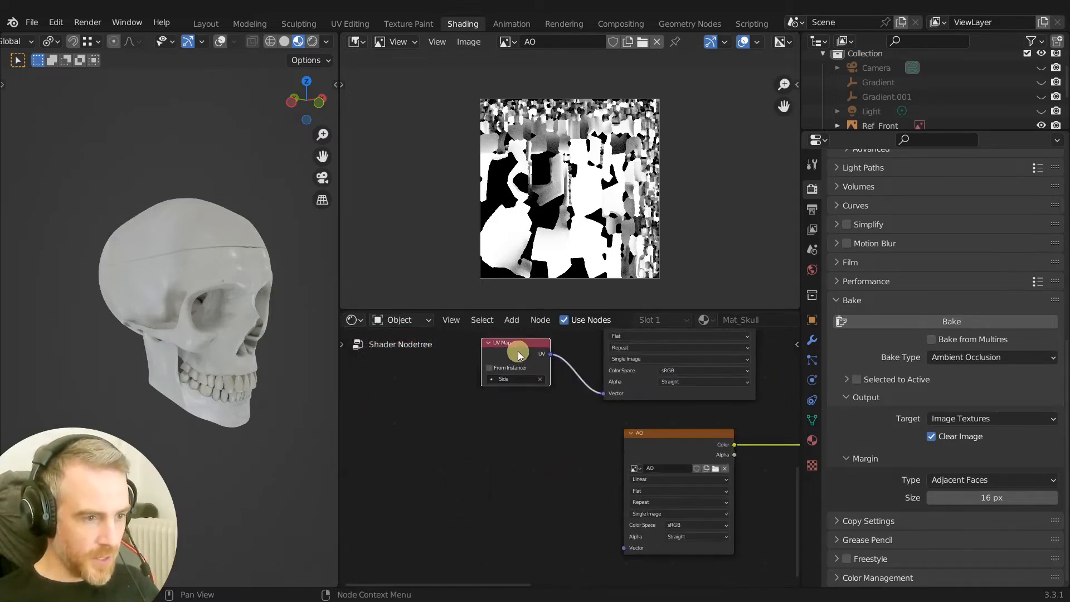
pyautogui.hotkey('shift', 'd')
pyautogui.click(549, 501)
# Set the duplicated UV Map node to the Flat map and connect its UV output to the AO texture's Vector input.
pyautogui.scroll(2, 548, 479)
pyautogui.moveTo(547, 461); pyautogui.dragTo(549, 384, button='middle')
pyautogui.click(538, 450)
pyautogui.click(521, 495)
pyautogui.moveTo(589, 416); pyautogui.dragTo(647, 485)
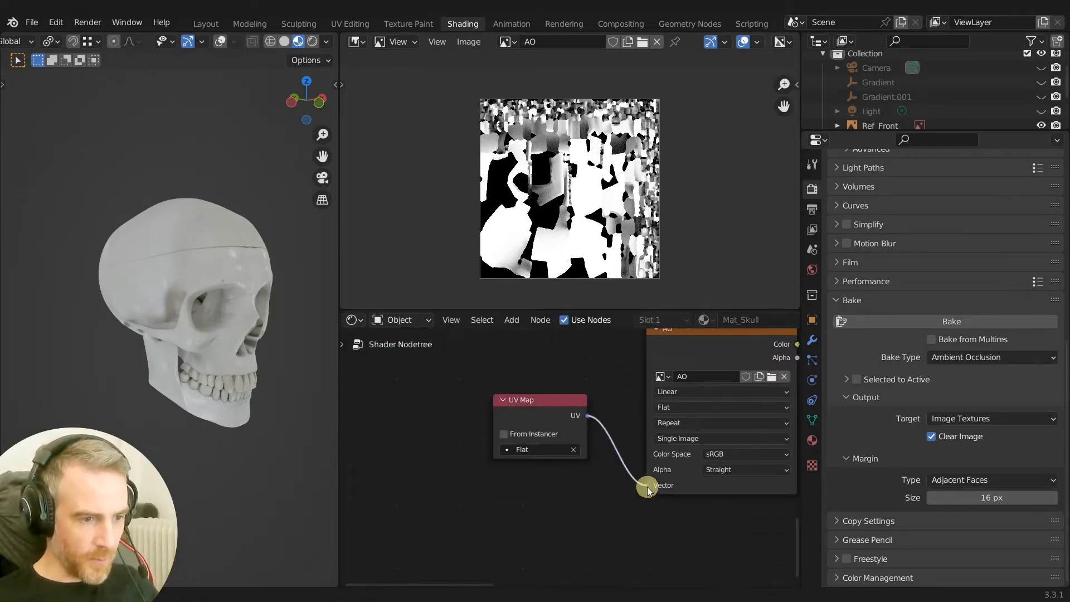
pyautogui.scroll(-3, 637, 527)
pyautogui.moveTo(621, 454); pyautogui.dragTo(619, 490, button='middle')
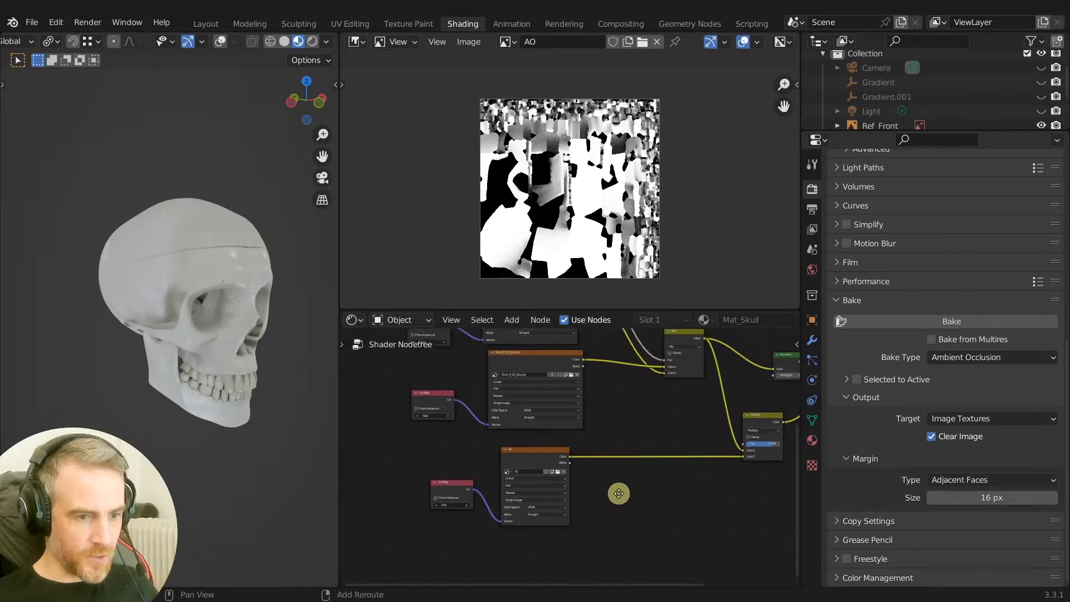
# Show the skull mesh's UV map list, and set the Texture Paint workspace's 3D view to Material Preview shading.
pyautogui.click(813, 421)
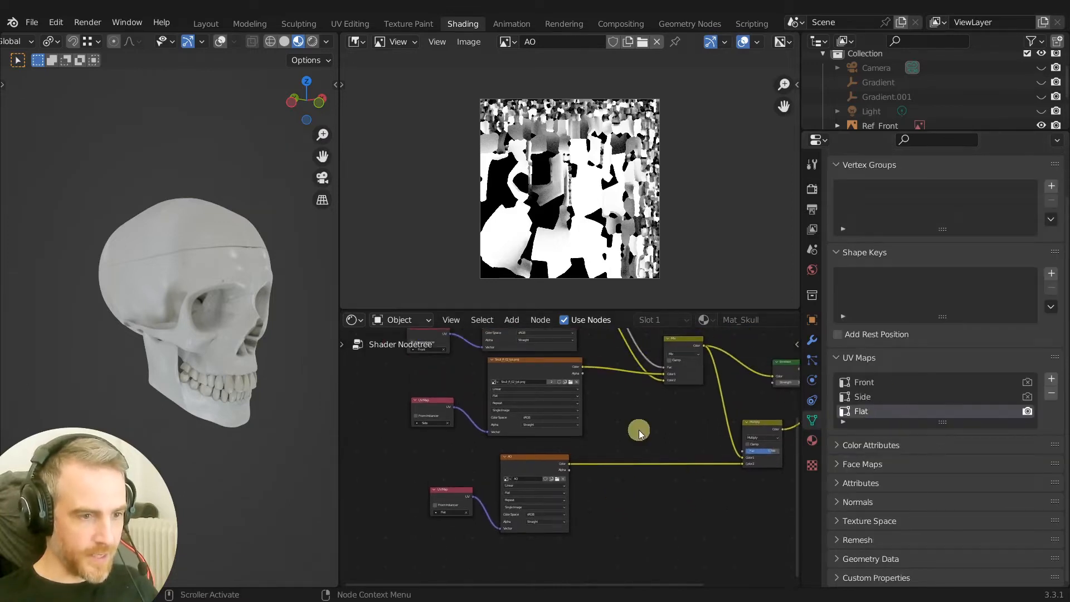
pyautogui.moveTo(636, 440); pyautogui.dragTo(632, 463, button='middle')
pyautogui.click(410, 25)
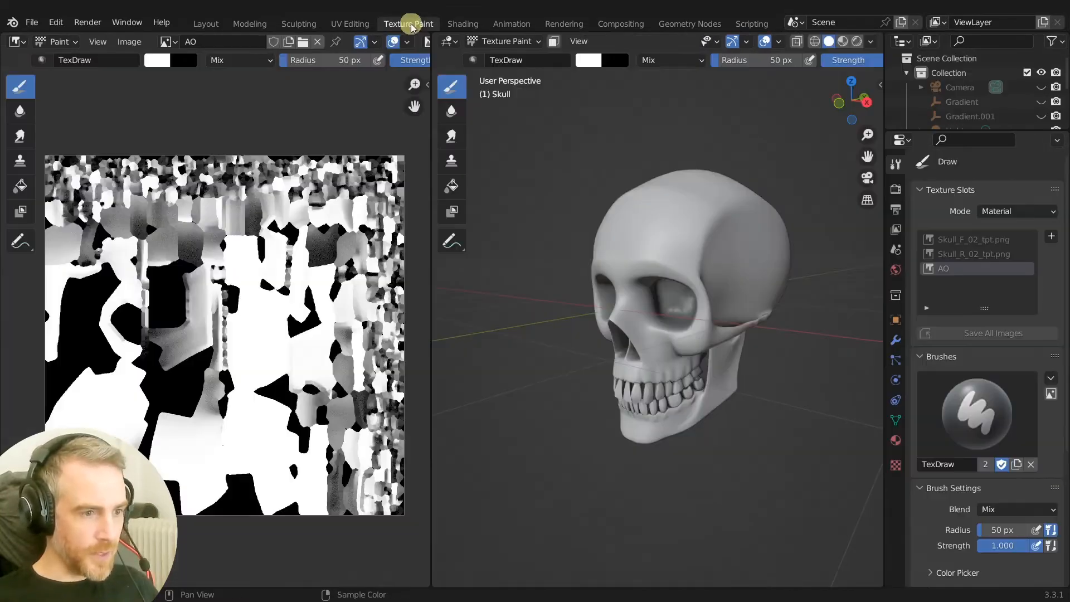
pyautogui.click(843, 42)
pyautogui.moveTo(704, 306)
pyautogui.mouseDown(button='middle')
pyautogui.moveTo(733, 349)
pyautogui.moveTo(679, 303)
pyautogui.moveTo(712, 262)
pyautogui.moveTo(674, 289)
pyautogui.moveTo(717, 287)
pyautogui.mouseUp(button='middle')
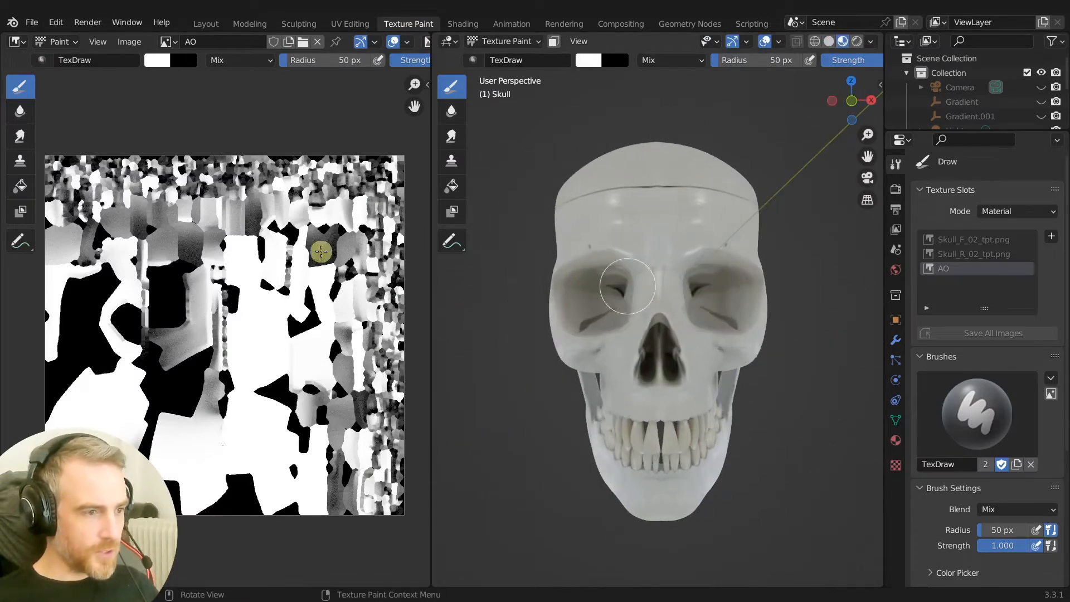
# View Skull_F_02_tpt_paint.png in the image editor and compare it with the Skull_F_02_tpt.png and Skull_R_02_tpt.png texture slots.
pyautogui.click(174, 41)
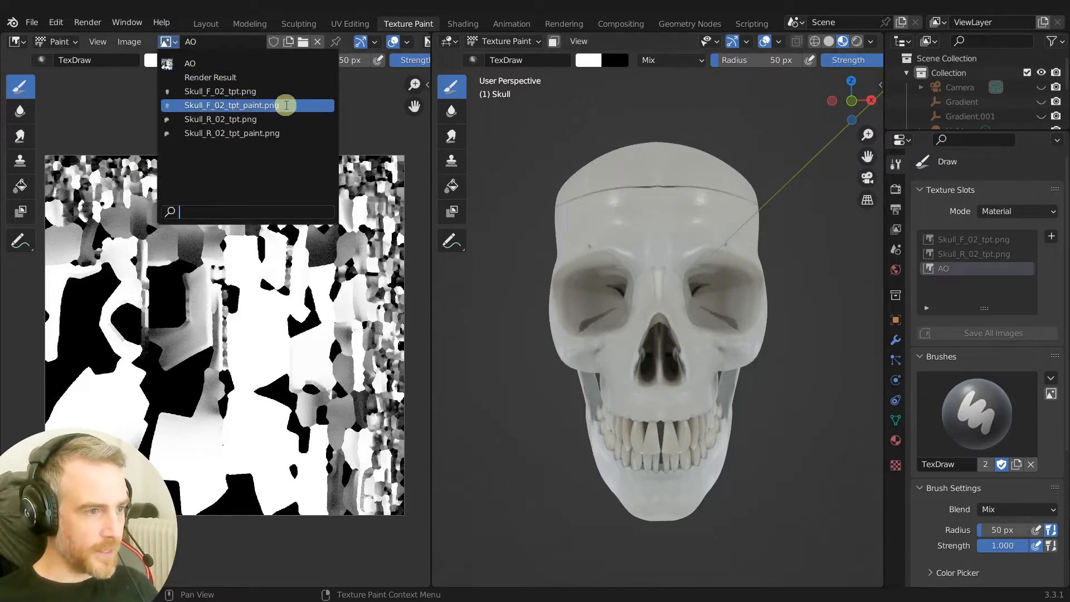
pyautogui.click(291, 105)
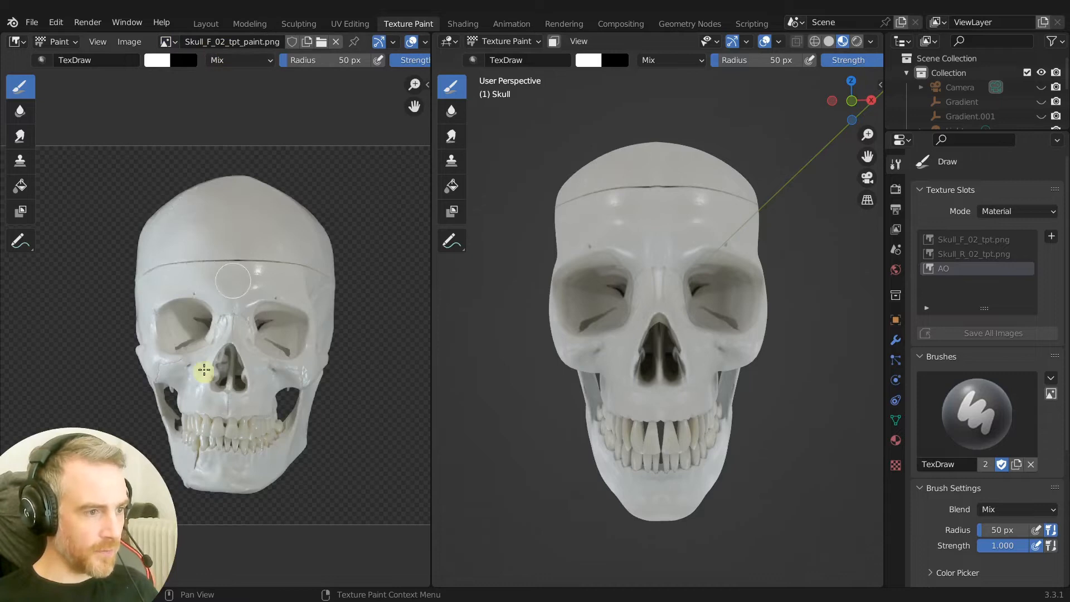
pyautogui.click(963, 243)
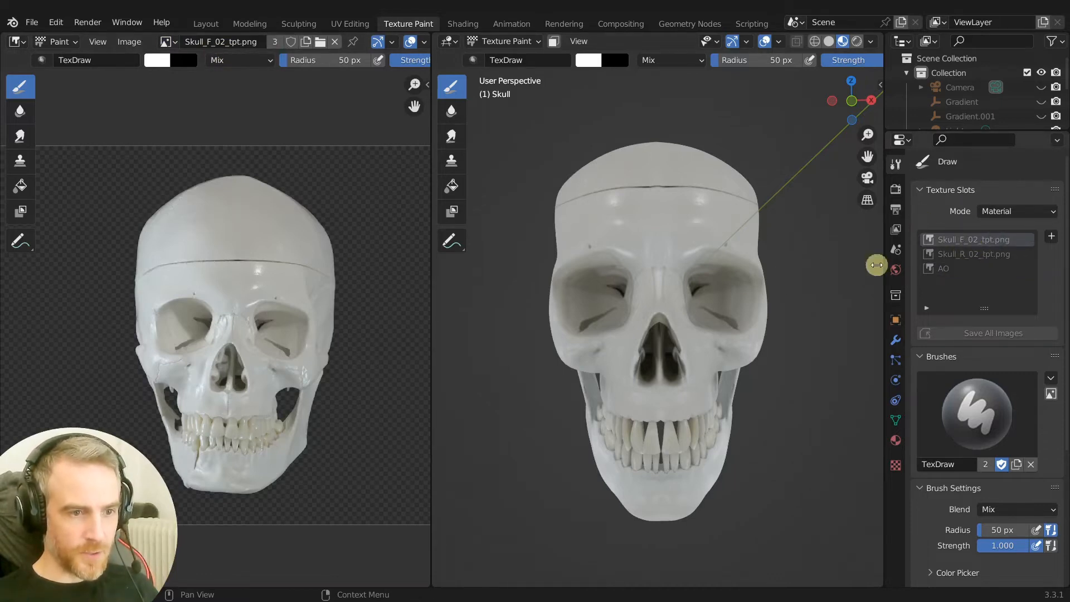
pyautogui.click(975, 254)
pyautogui.click(970, 240)
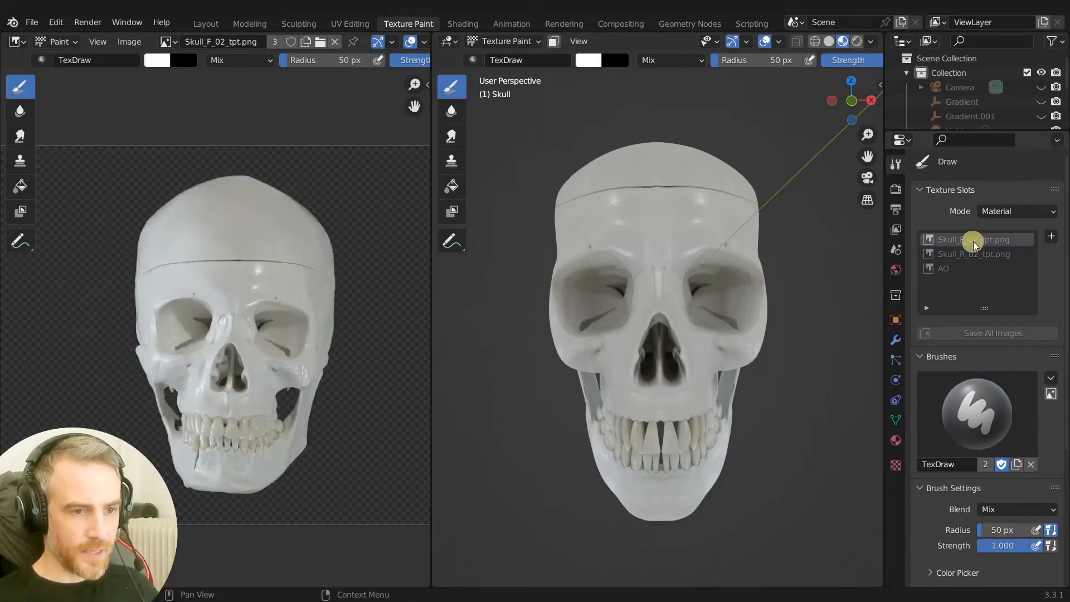
pyautogui.click(972, 254)
pyautogui.click(971, 240)
pyautogui.scroll(2, 669, 296)
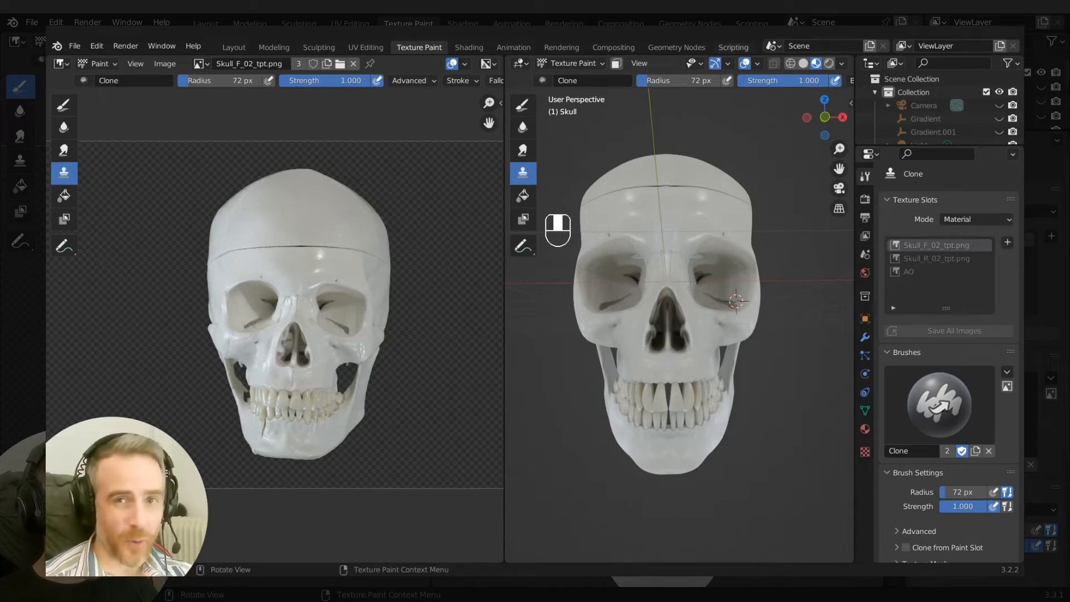
# View the retouched Skull_F_02_tpt_paint.png image again, and switch through the front texture slot to the side one.
pyautogui.click(201, 64)
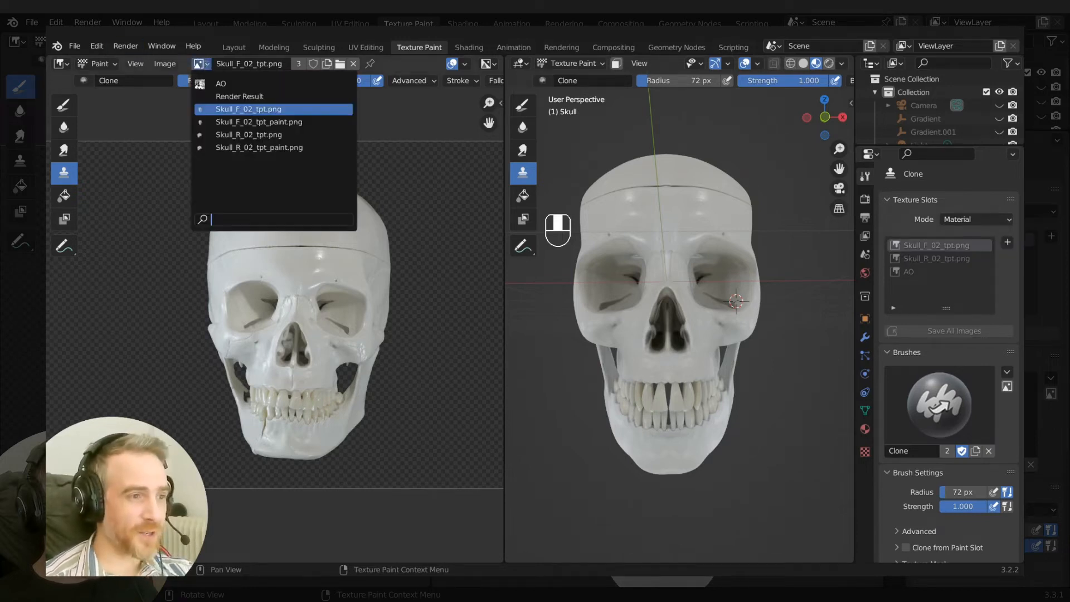
pyautogui.click(289, 124)
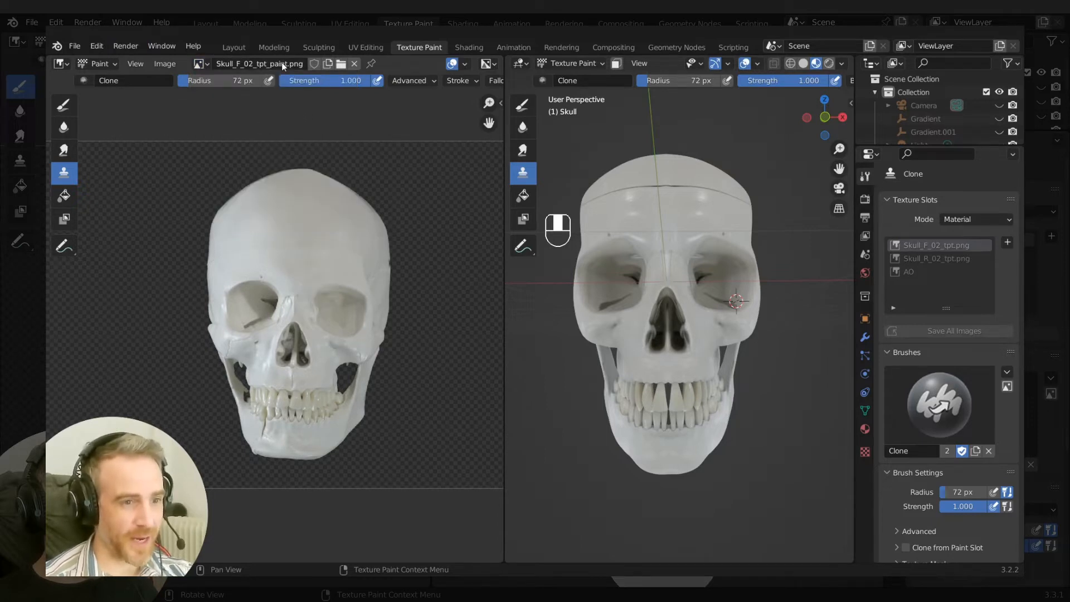
pyautogui.click(935, 249)
pyautogui.click(934, 259)
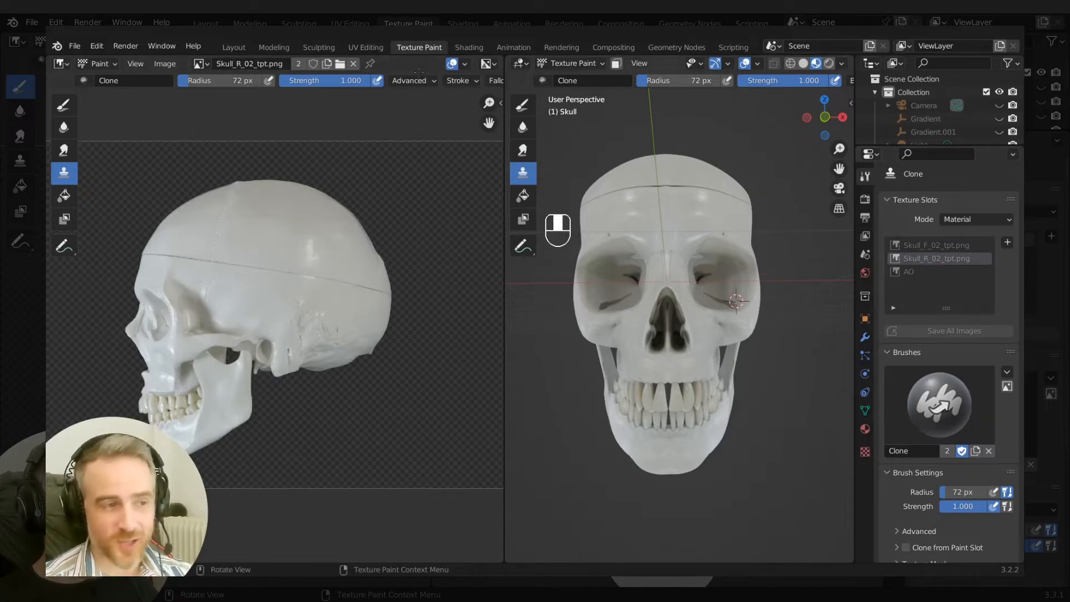
# In the Shading workspace, assign Skull_F_02_tpt_paint.png to the front skull's image texture node.
pyautogui.click(471, 48)
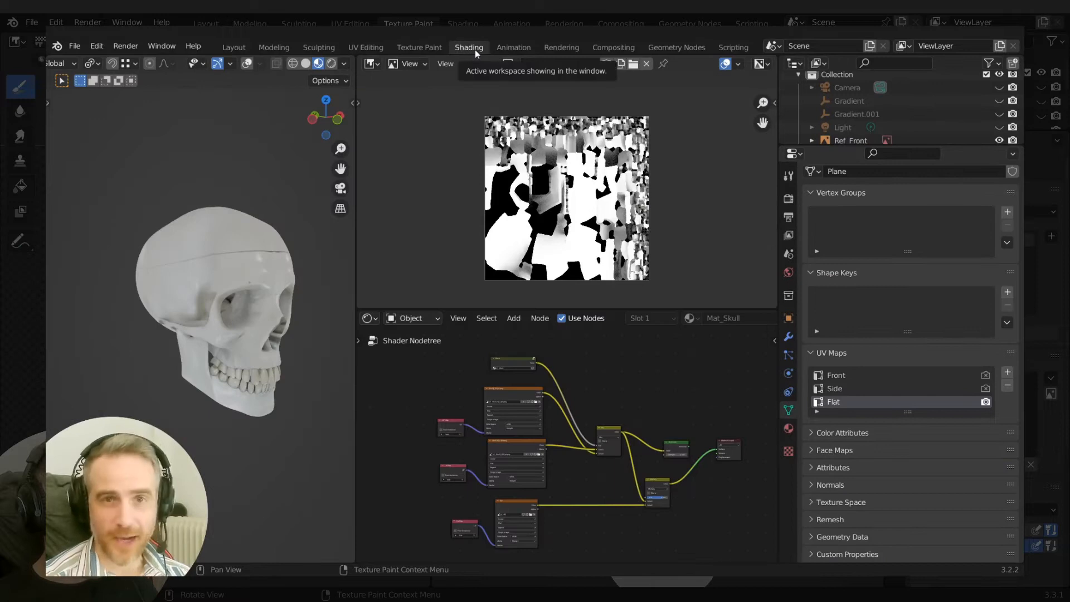
pyautogui.scroll(5, 526, 404)
pyautogui.moveTo(537, 389); pyautogui.dragTo(533, 387)
pyautogui.scroll(4, 518, 390)
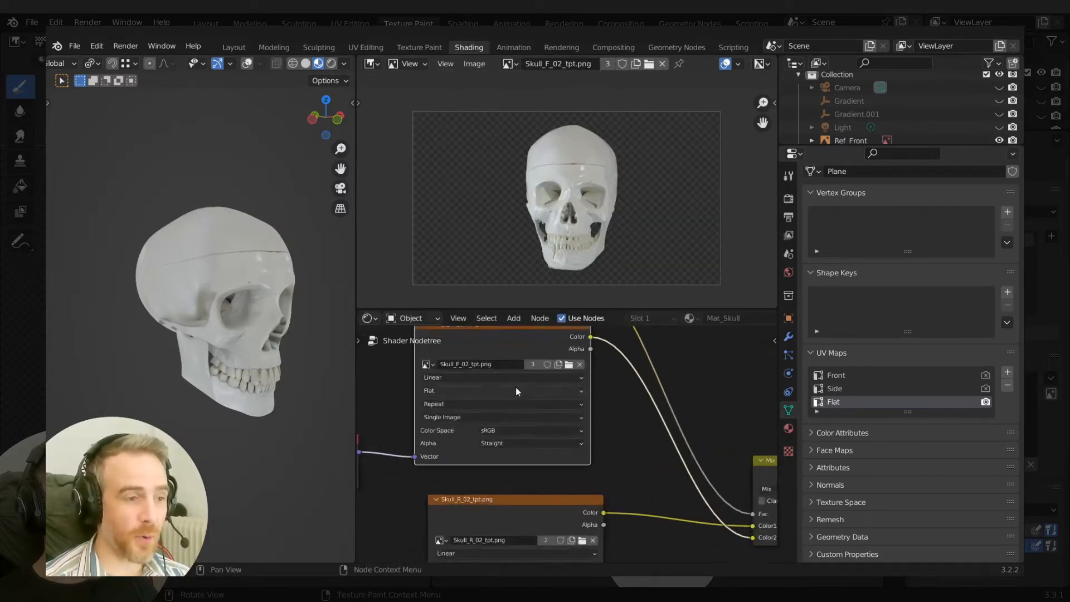
pyautogui.moveTo(524, 359); pyautogui.dragTo(569, 374, button='middle')
pyautogui.click(484, 389)
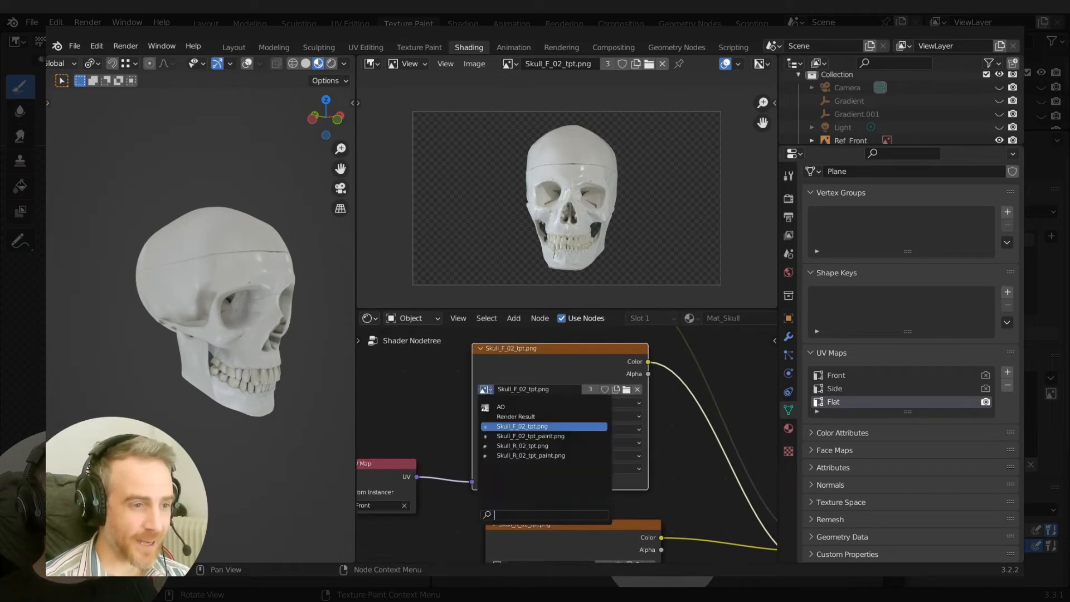
pyautogui.click(564, 437)
# Assign Skull_R_02_tpt_paint.png to the side skull's image texture node.
pyautogui.scroll(-2, 587, 477)
pyautogui.moveTo(585, 474); pyautogui.dragTo(562, 371, button='middle')
pyautogui.scroll(1, 554, 417)
pyautogui.scroll(1, 553, 416)
pyautogui.click(547, 417)
pyautogui.click(463, 452)
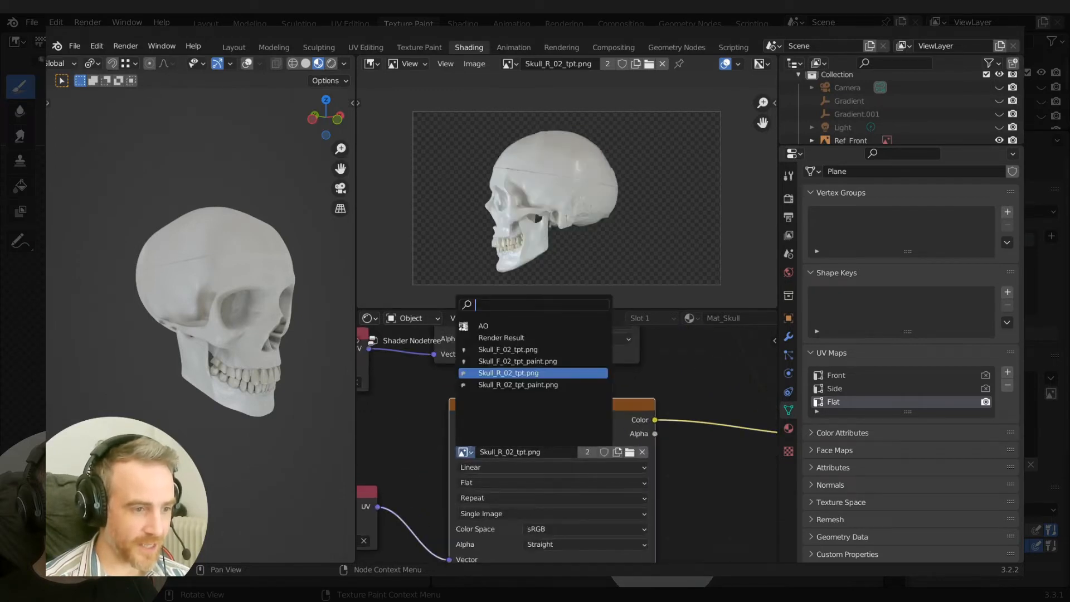
pyautogui.click(519, 385)
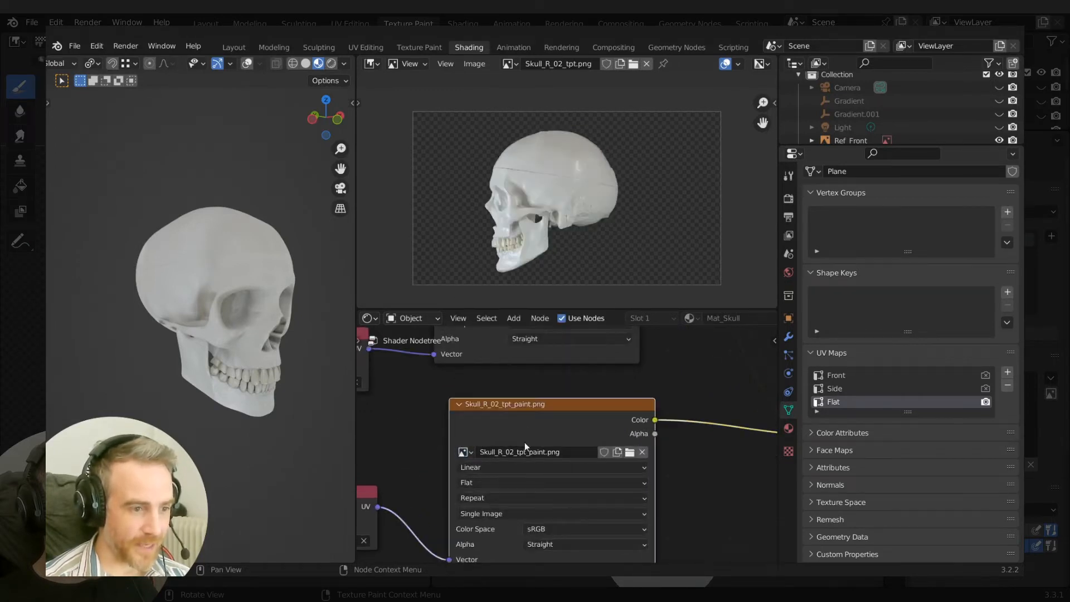
pyautogui.scroll(-5, 524, 428)
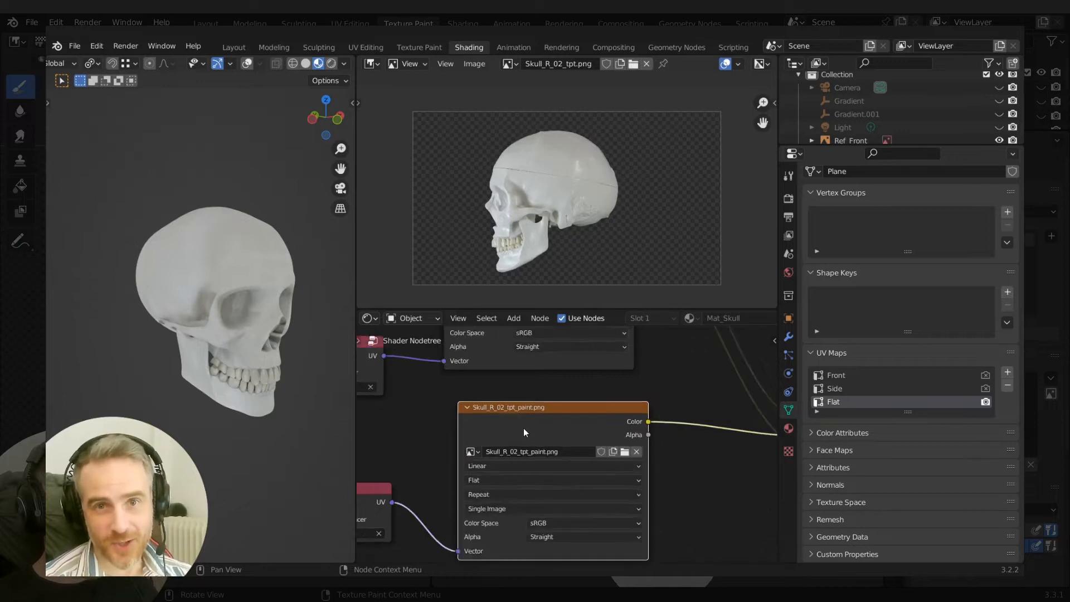
# Return to the Texture Paint workspace, widen the texture slot list, and switch between the Skull_F_02_tpt_paint.png and Skull_R_02_tpt_paint.png slots.
pyautogui.click(417, 45)
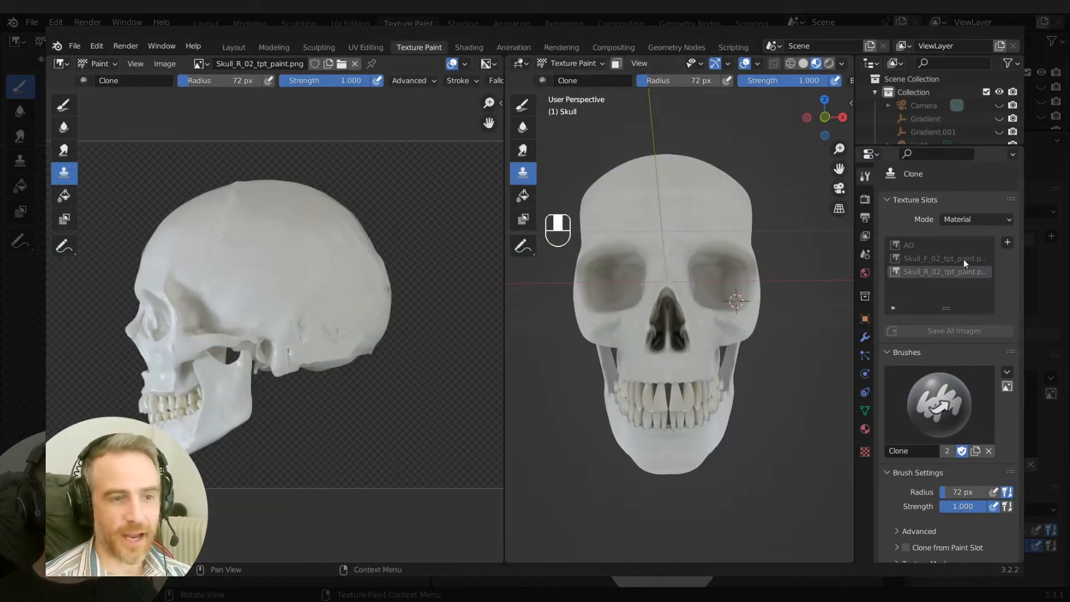
pyautogui.moveTo(857, 287); pyautogui.dragTo(809, 294)
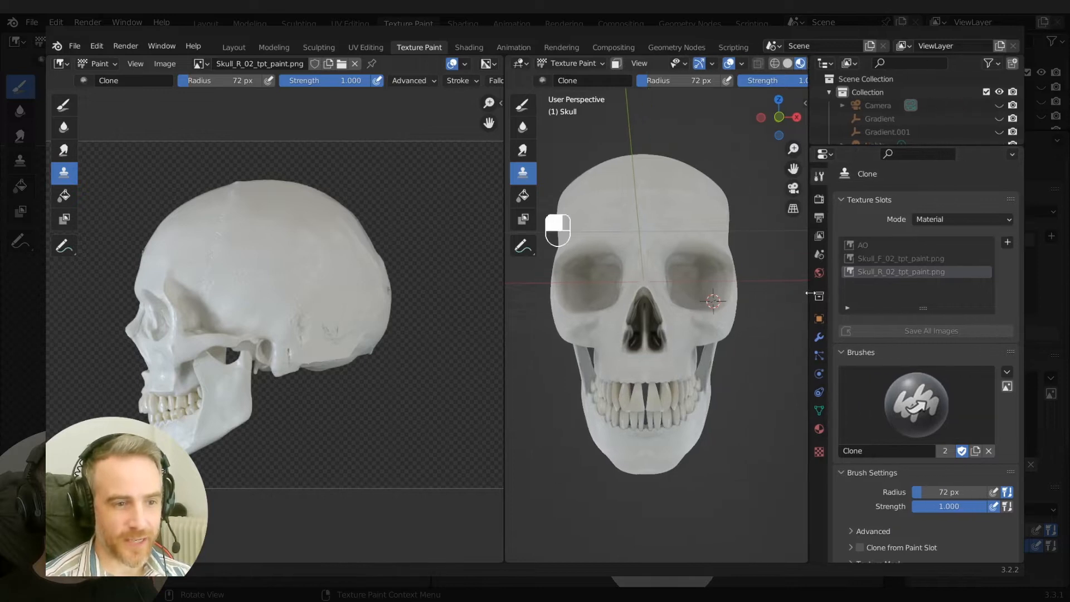
pyautogui.click(916, 258)
pyautogui.click(915, 271)
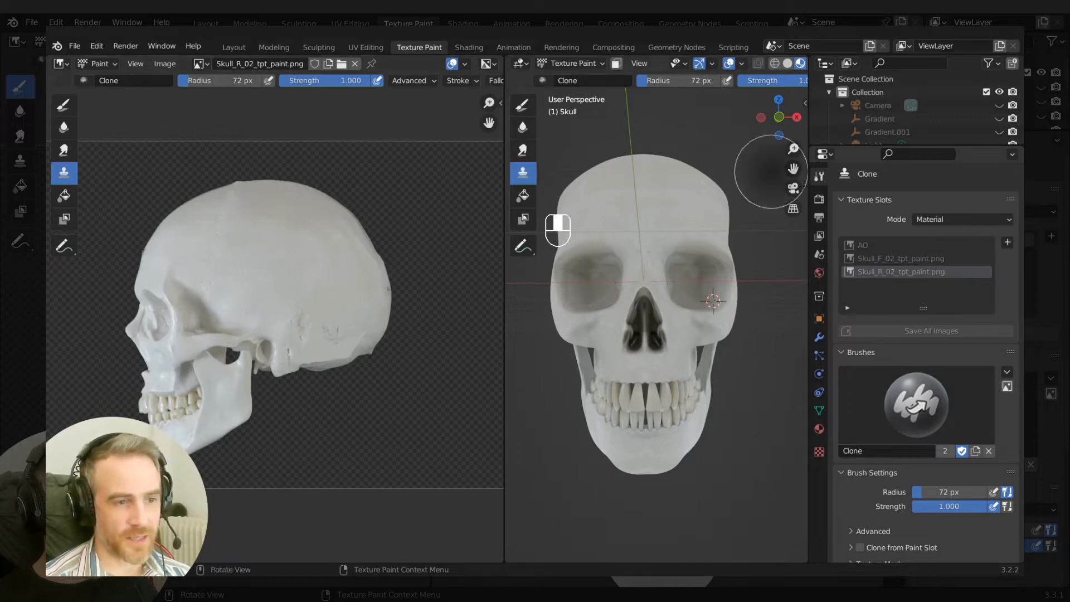
pyautogui.click(905, 259)
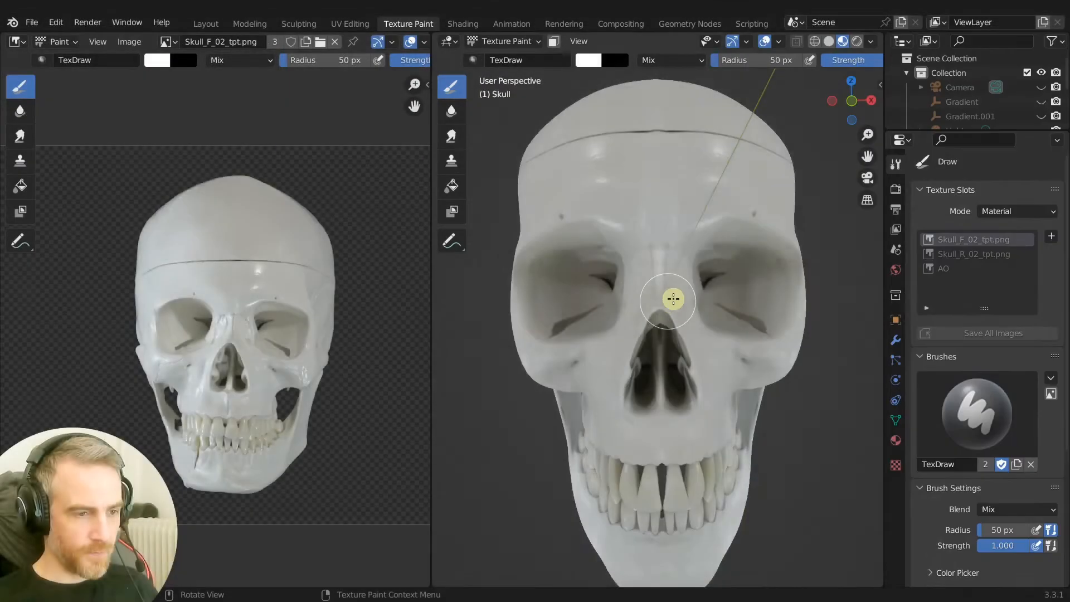
# With the Clone brush, paint out the shiny highlights on the forehead below the seam using clean bone.
pyautogui.scroll(3, 677, 301)
pyautogui.moveTo(753, 287)
pyautogui.mouseDown(button='middle')
pyautogui.moveTo(641, 329)
pyautogui.moveTo(666, 326)
pyautogui.mouseUp(button='middle')
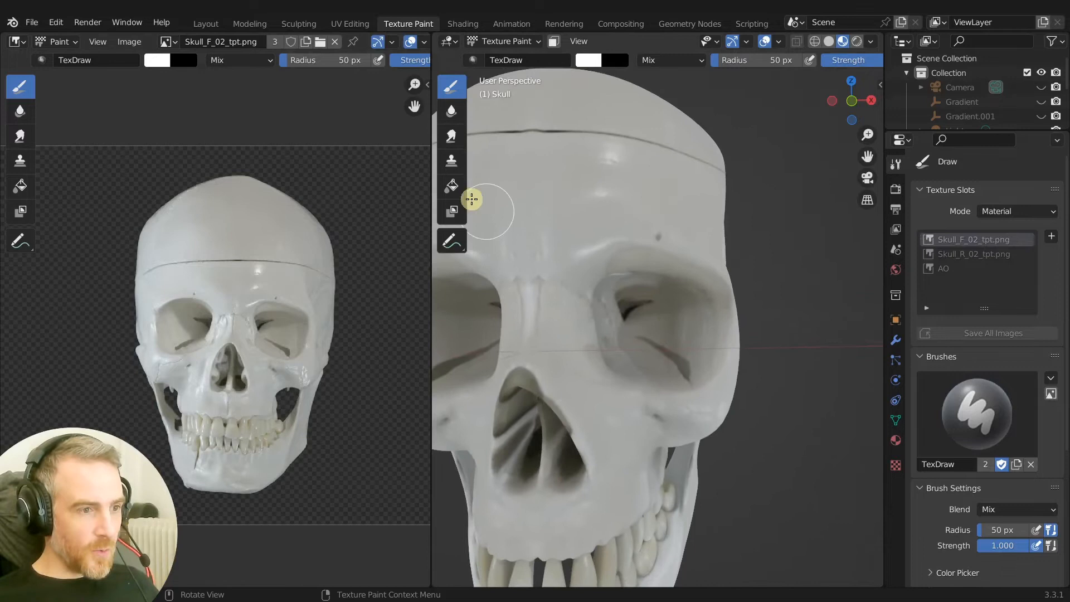
pyautogui.click(455, 162)
pyautogui.scroll(2, 650, 306)
pyautogui.moveTo(626, 258)
pyautogui.keyDown('shift'); pyautogui.mouseDown(button='middle')
pyautogui.moveTo(684, 429)
pyautogui.moveTo(648, 404)
pyautogui.moveTo(678, 403)
pyautogui.moveTo(657, 403)
pyautogui.mouseUp(button='middle'); pyautogui.keyUp('shift')
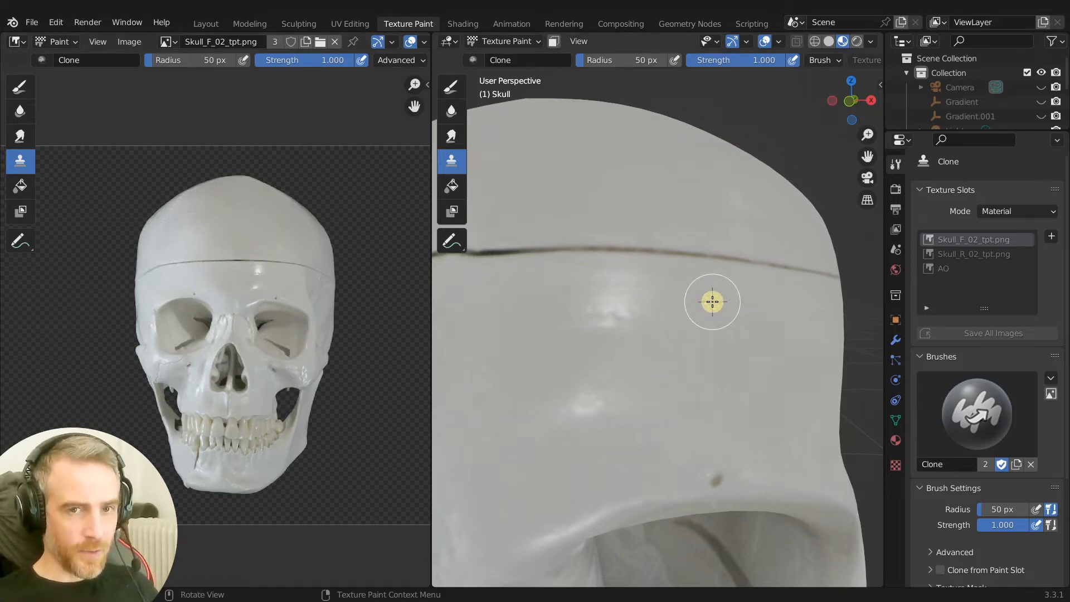
pyautogui.scroll(-3, 615, 305)
pyautogui.scroll(3, 616, 304)
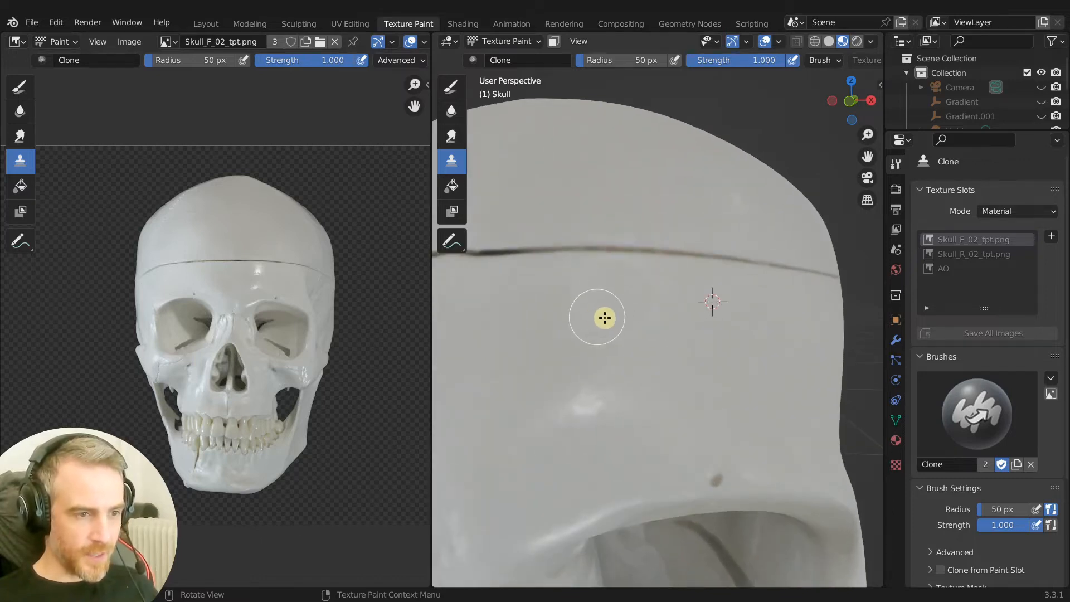
pyautogui.moveTo(645, 318); pyautogui.dragTo(729, 337)
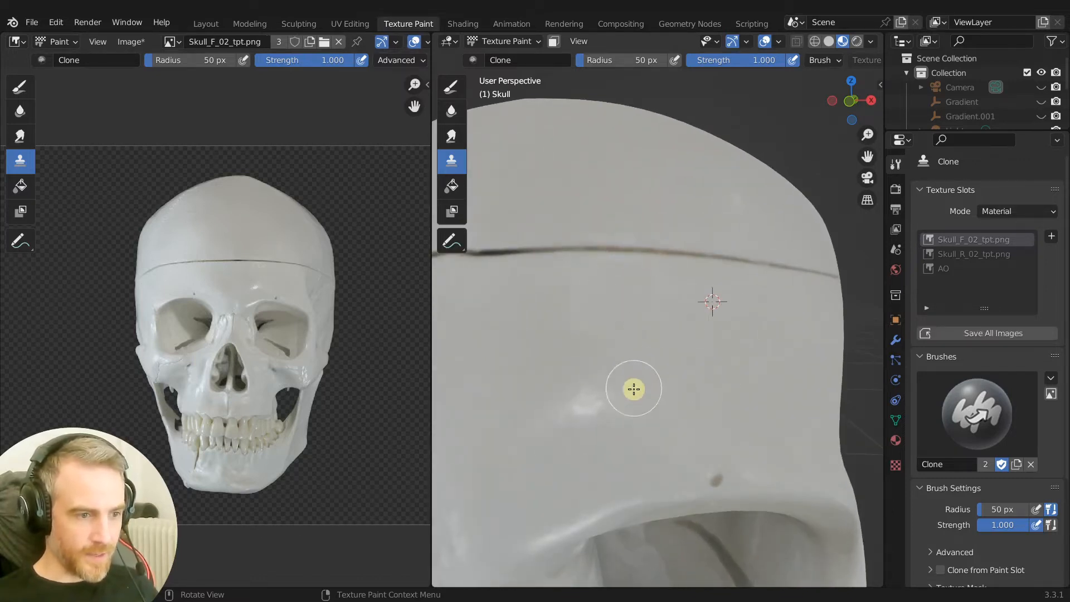
pyautogui.scroll(-2, 652, 413)
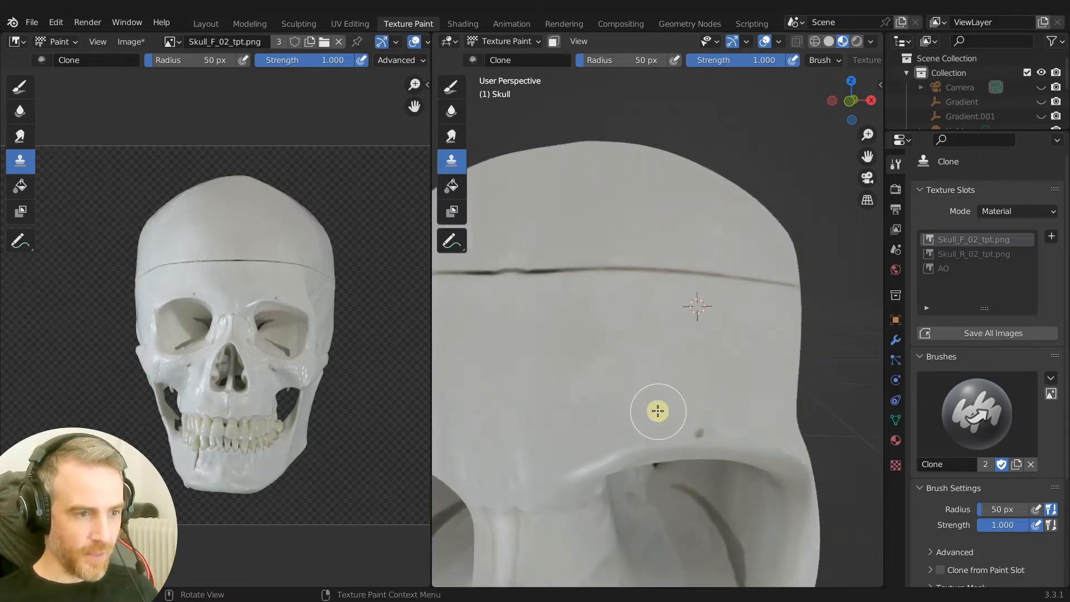
pyautogui.scroll(-3, 658, 411)
pyautogui.scroll(4, 624, 396)
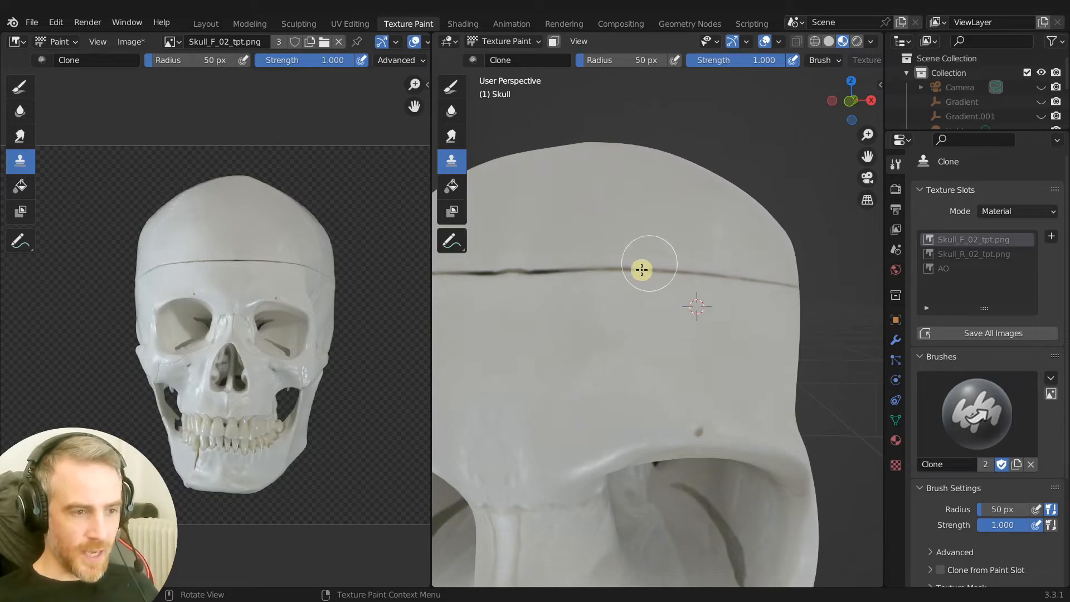
# Set the Clone brush radius to 72 px and clone clean bone from above the seam over it, from mid-forehead toward the temple.
pyautogui.press('f')
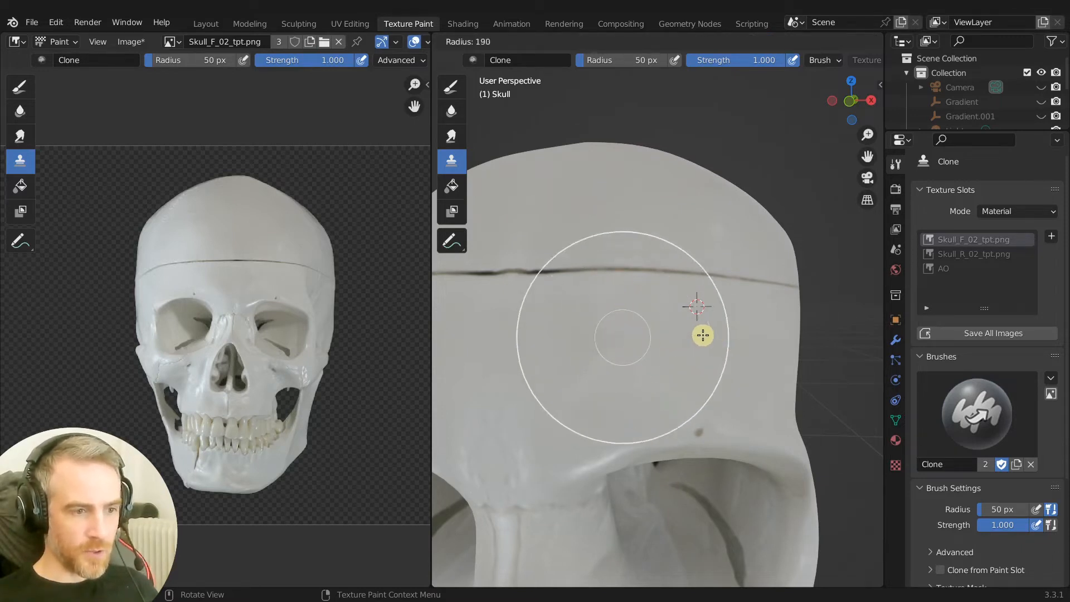
pyautogui.click(630, 335)
pyautogui.moveTo(645, 289)
pyautogui.mouseDown(button='middle')
pyautogui.moveTo(623, 305)
pyautogui.moveTo(641, 290)
pyautogui.moveTo(671, 373)
pyautogui.mouseUp(button='middle')
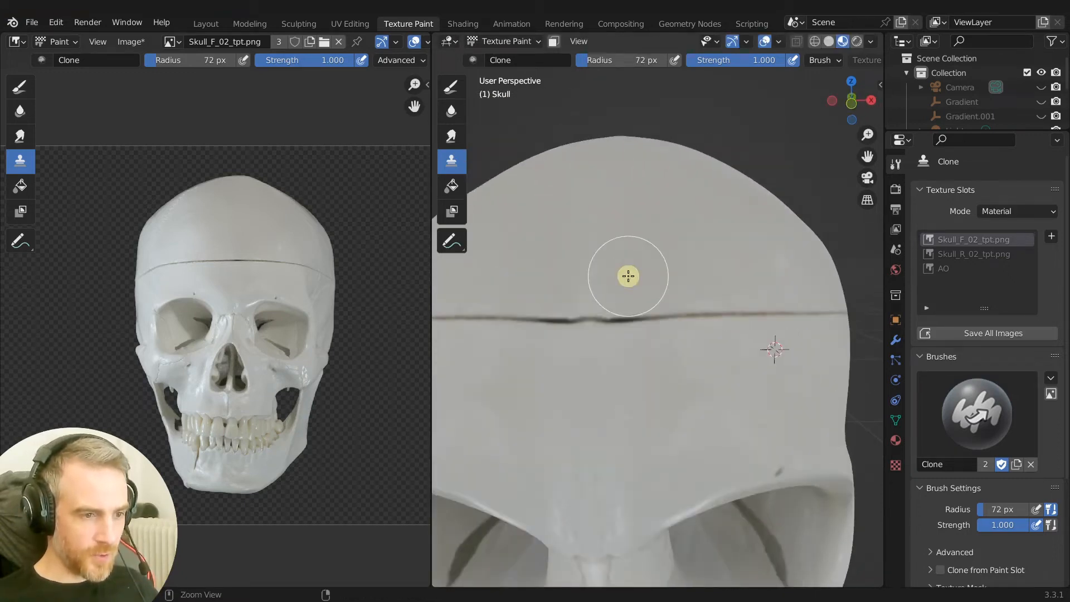
pyautogui.keyDown('ctrl'); pyautogui.click(628, 276); pyautogui.keyUp('ctrl')
pyautogui.moveTo(652, 390); pyautogui.dragTo(603, 265, button='middle')
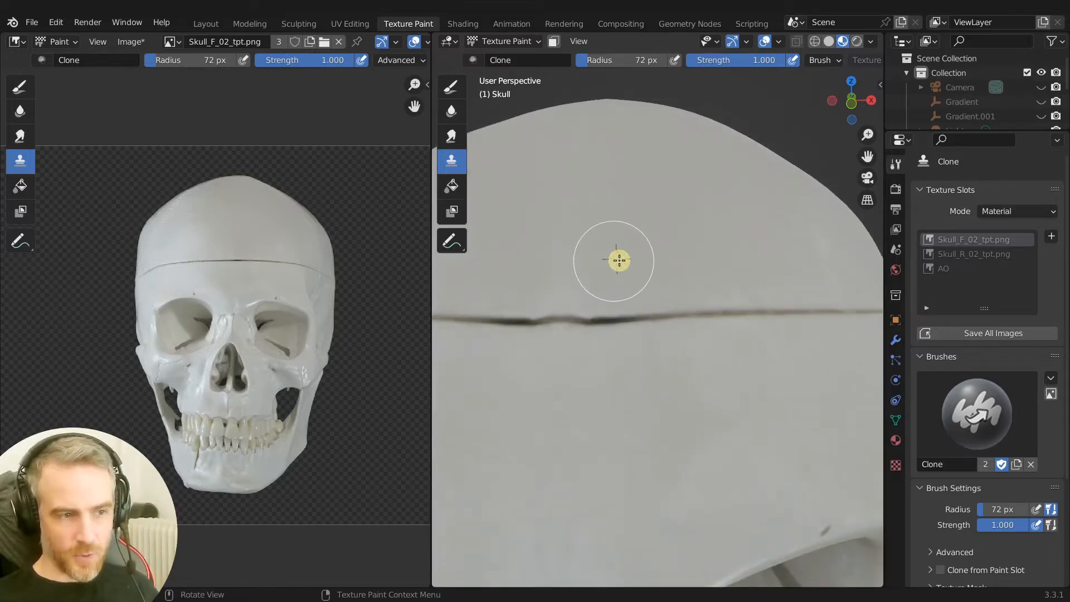
pyautogui.click(779, 44)
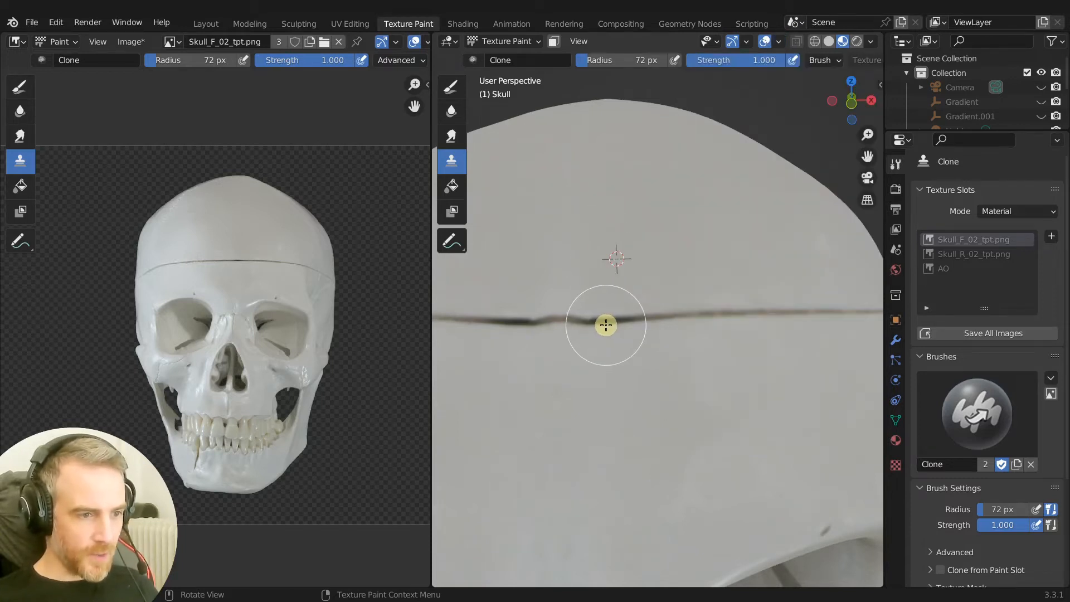
pyautogui.keyDown('ctrl'); pyautogui.click(577, 260); pyautogui.keyUp('ctrl')
pyautogui.click(581, 320)
pyautogui.moveTo(583, 323); pyautogui.dragTo(838, 318)
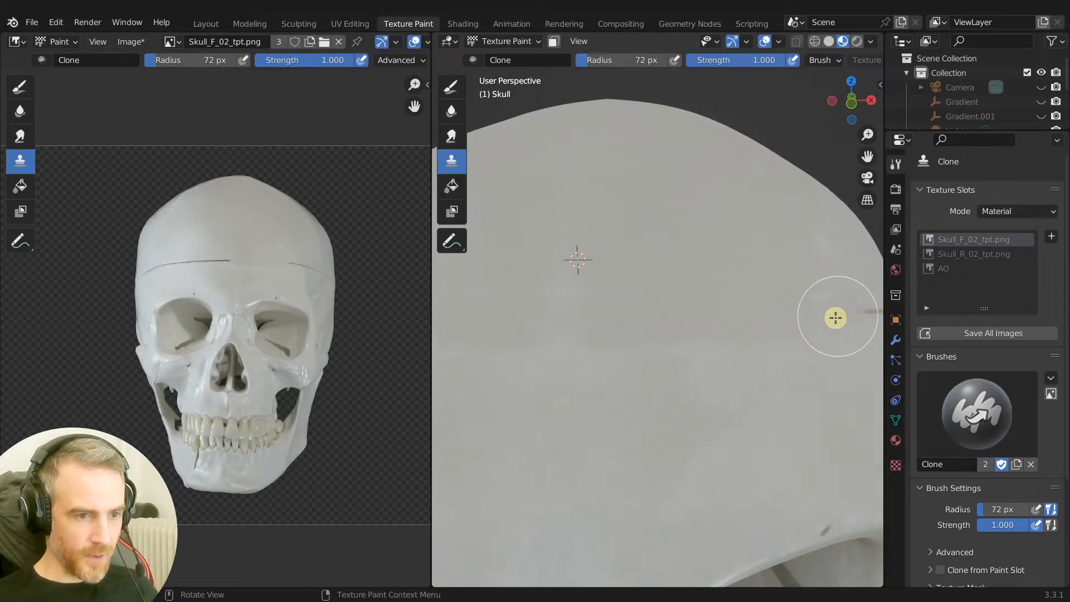
# Try to clone nearby bone over the front end of the remaining seam at the temple, and undo the stroke.
pyautogui.scroll(-5, 838, 318)
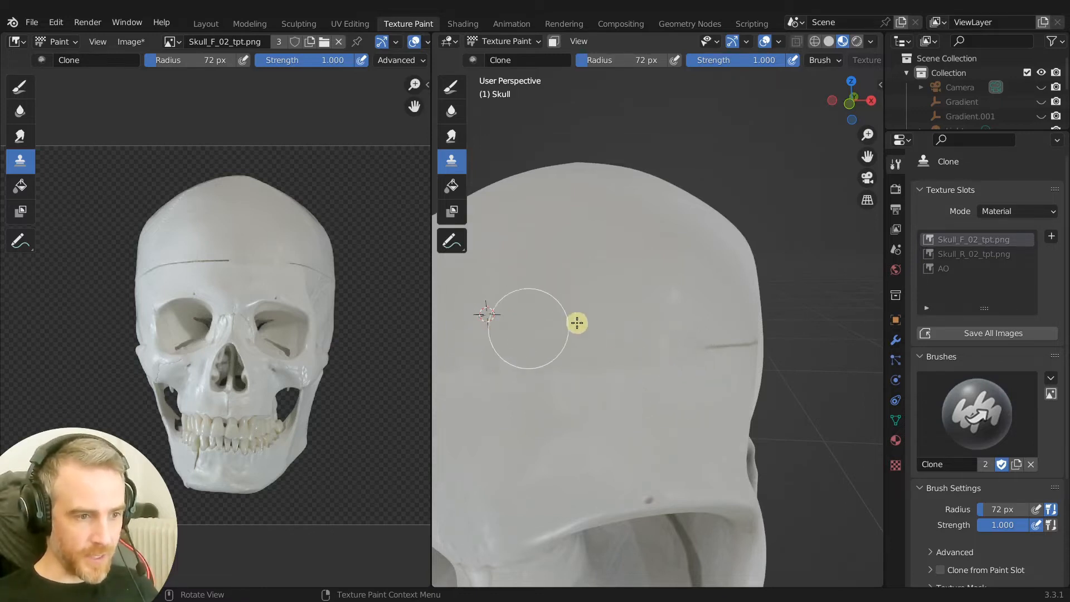
pyautogui.keyDown('ctrl'); pyautogui.click(633, 330); pyautogui.keyUp('ctrl')
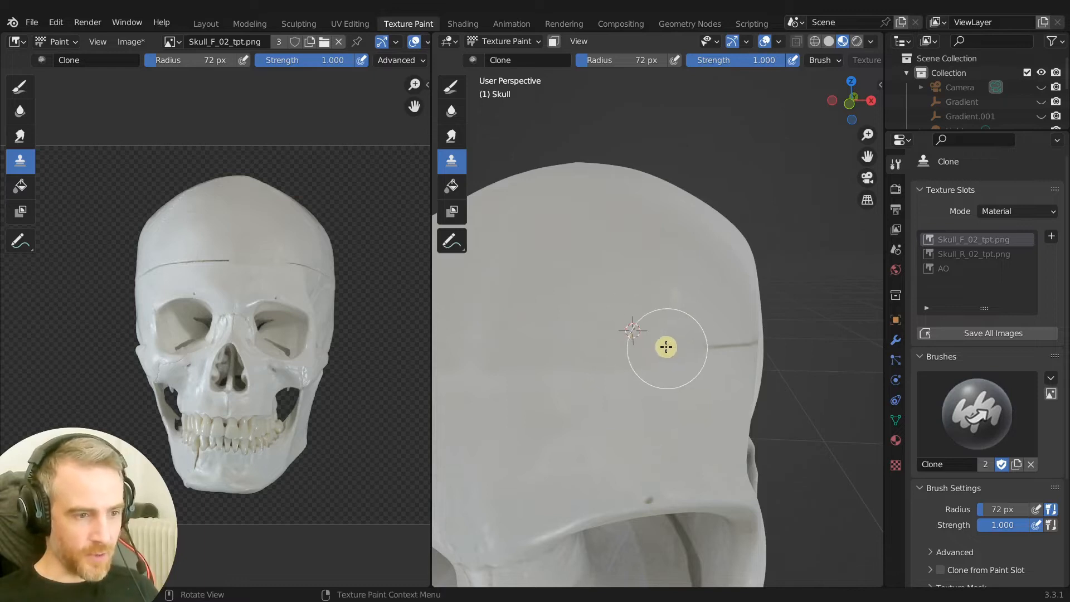
pyautogui.moveTo(724, 424)
pyautogui.mouseDown(button='middle')
pyautogui.moveTo(595, 407)
pyautogui.moveTo(725, 409)
pyautogui.mouseUp(button='middle')
pyautogui.moveTo(638, 401); pyautogui.dragTo(695, 395, button='middle')
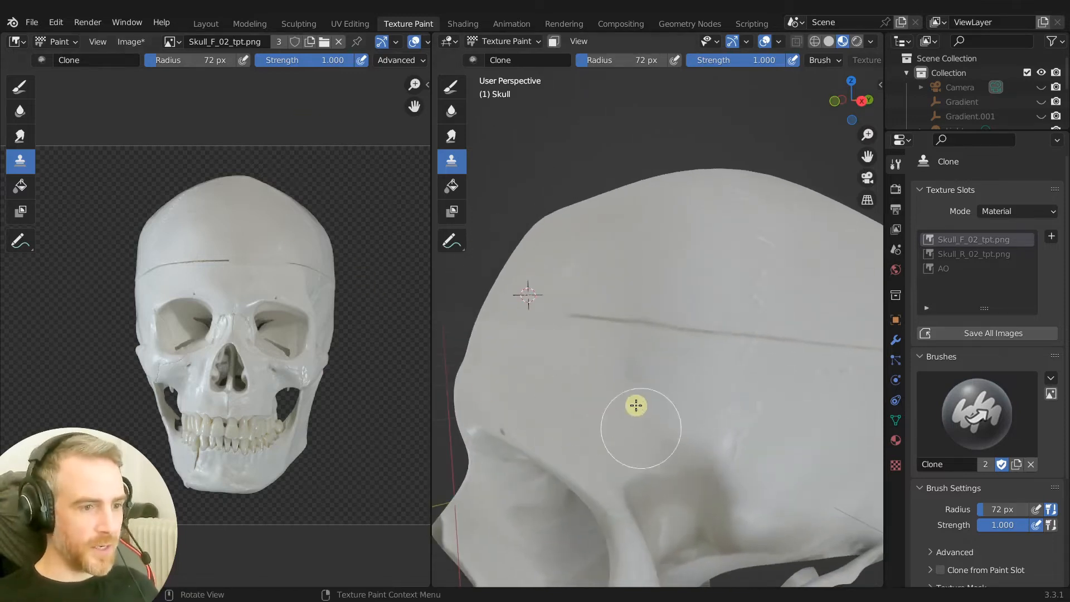
pyautogui.scroll(-3, 630, 385)
pyautogui.scroll(5, 627, 373)
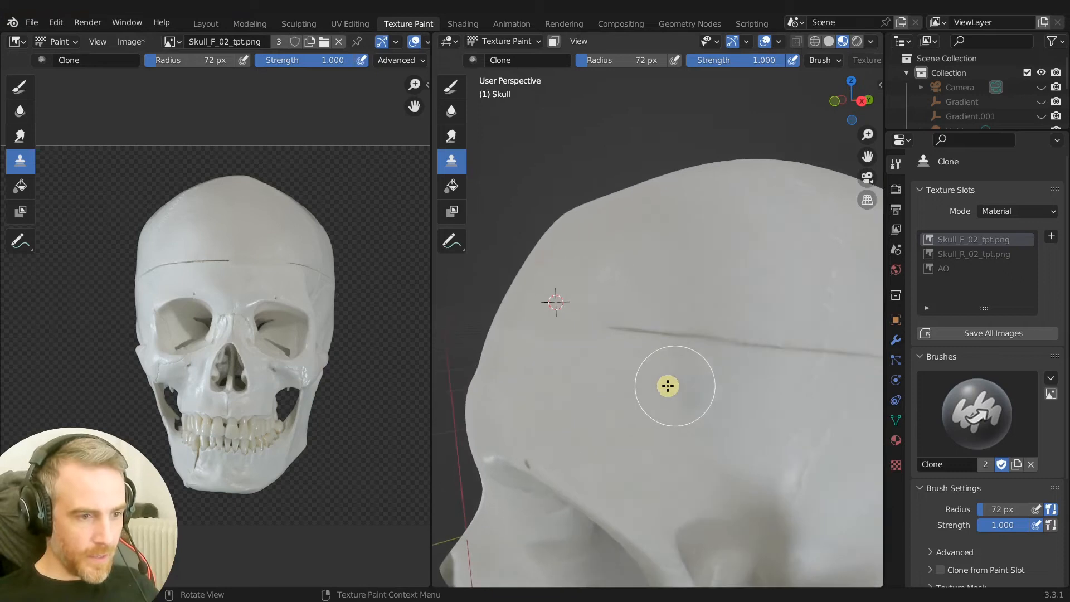
pyautogui.keyDown('ctrl'); pyautogui.click(606, 312); pyautogui.keyUp('ctrl')
pyautogui.moveTo(584, 333); pyautogui.dragTo(655, 337)
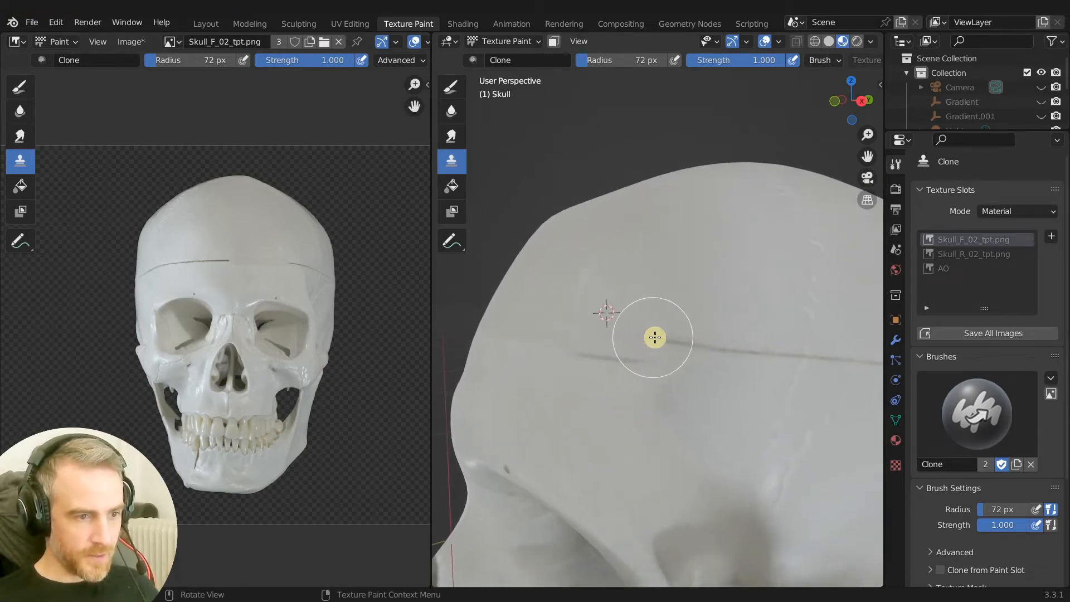
pyautogui.hotkey('ctrl', 'z')
# Set the clone source higher above the seam and paint over the seam's front end at the temple.
pyautogui.keyDown('ctrl'); pyautogui.click(609, 293); pyautogui.keyUp('ctrl')
pyautogui.moveTo(595, 323)
pyautogui.mouseDown()
pyautogui.moveTo(605, 337)
pyautogui.moveTo(653, 344)
pyautogui.mouseUp()
pyautogui.moveTo(669, 346)
pyautogui.mouseDown(button='middle')
pyautogui.moveTo(681, 387)
pyautogui.moveTo(770, 355)
pyautogui.moveTo(544, 394)
pyautogui.mouseUp(button='middle')
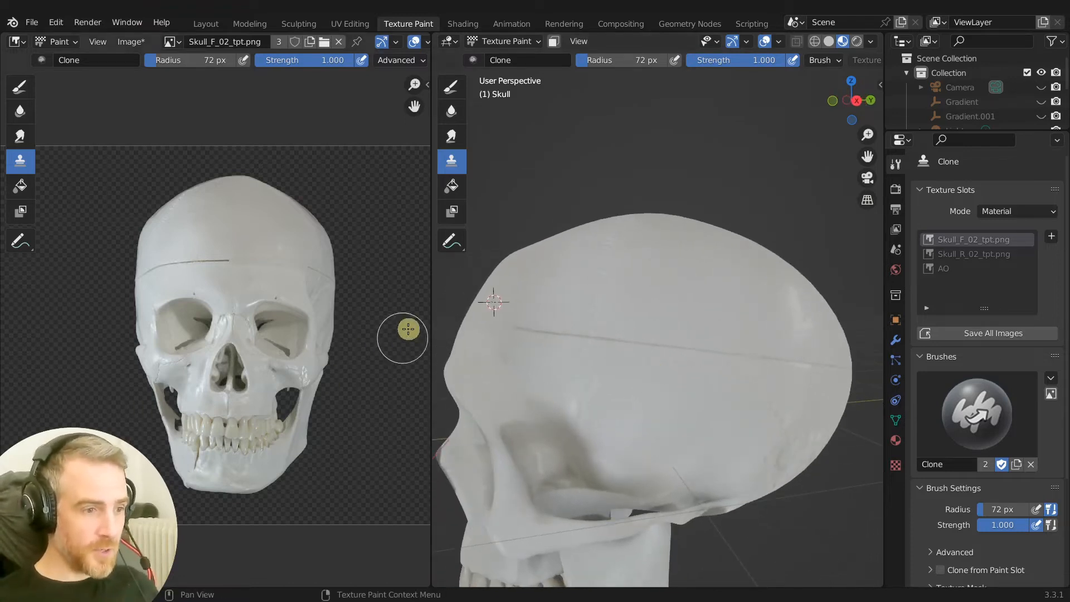
# Widen the image editor, show its brush settings, and set the Clone brush's source image to the side skull texture.
pyautogui.moveTo(430, 306); pyautogui.dragTo(502, 306)
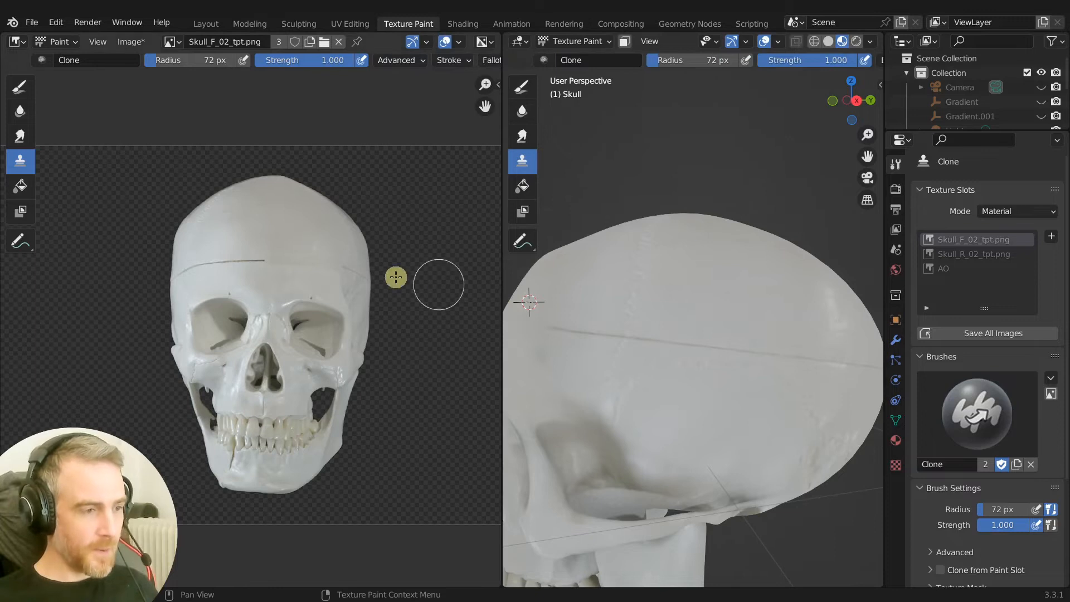
pyautogui.moveTo(359, 270); pyautogui.dragTo(396, 272, button='middle')
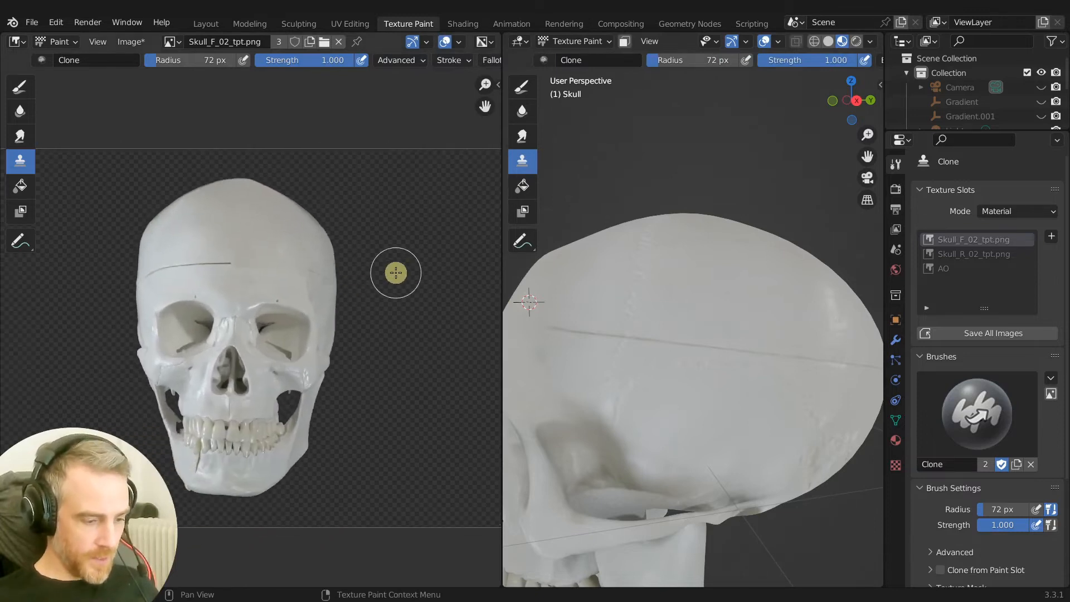
pyautogui.press('n')
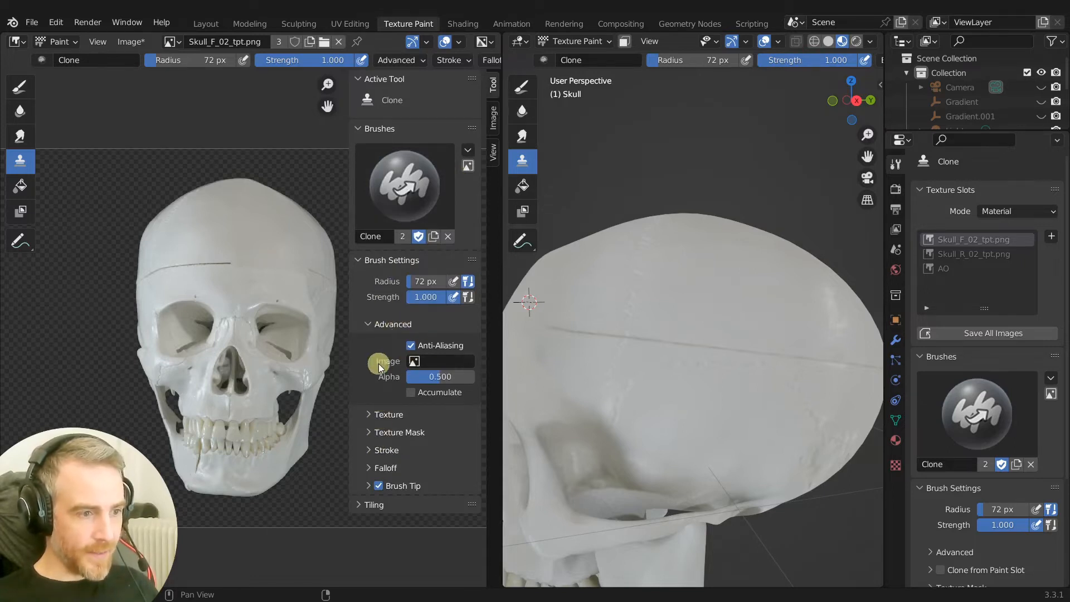
pyautogui.click(447, 363)
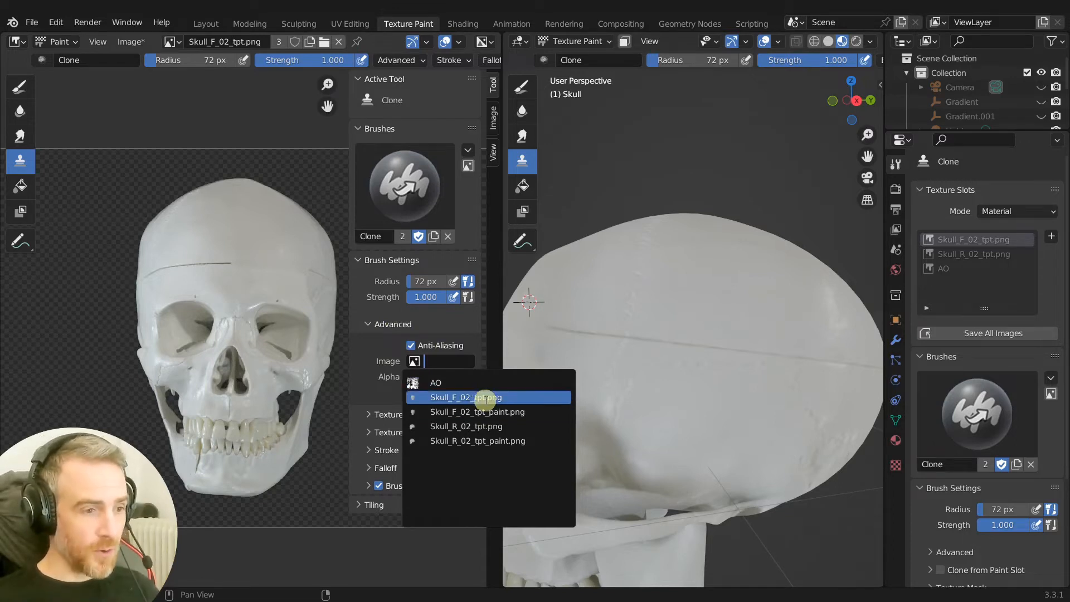
pyautogui.click(466, 397)
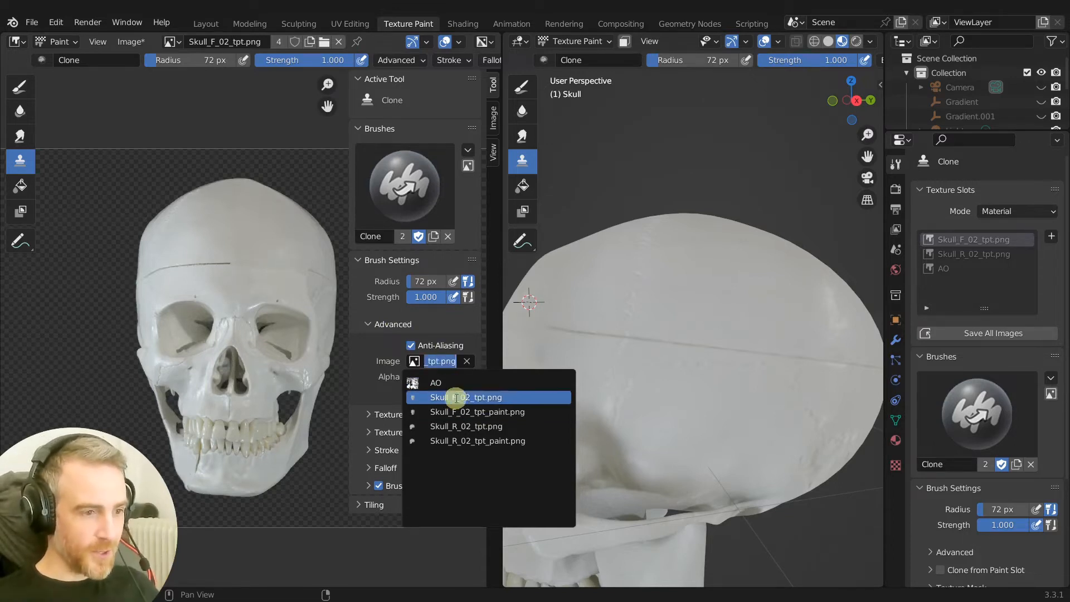
pyautogui.click(457, 441)
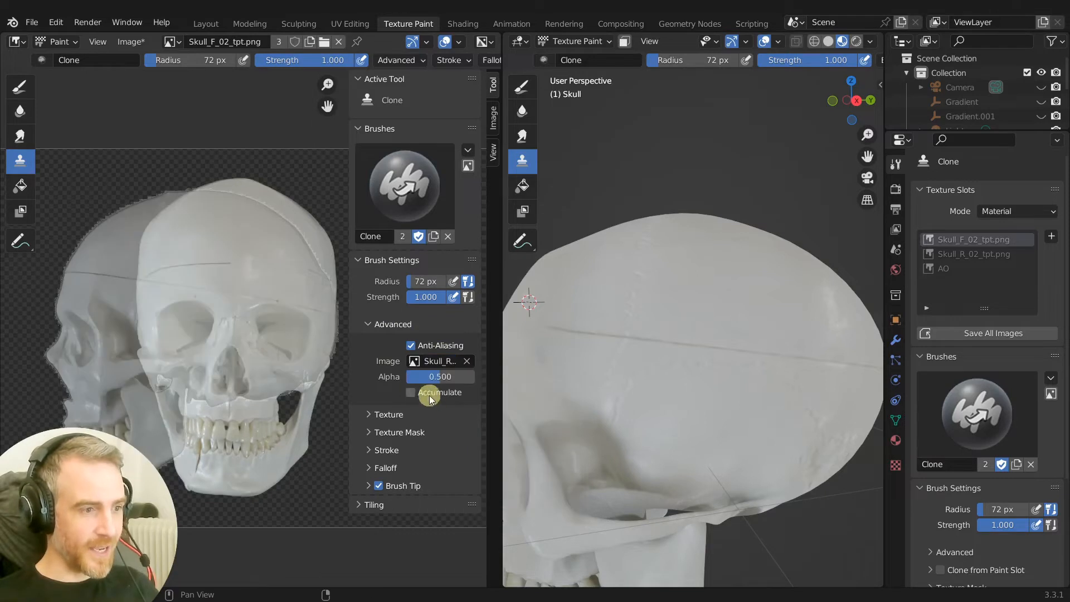
# Make Skull_R_02_tpt.png the active paint slot, hide the image editor's sidebar, and shift the clone overlay slightly off the skull image.
pyautogui.click(992, 256)
pyautogui.scroll(1, 256, 301)
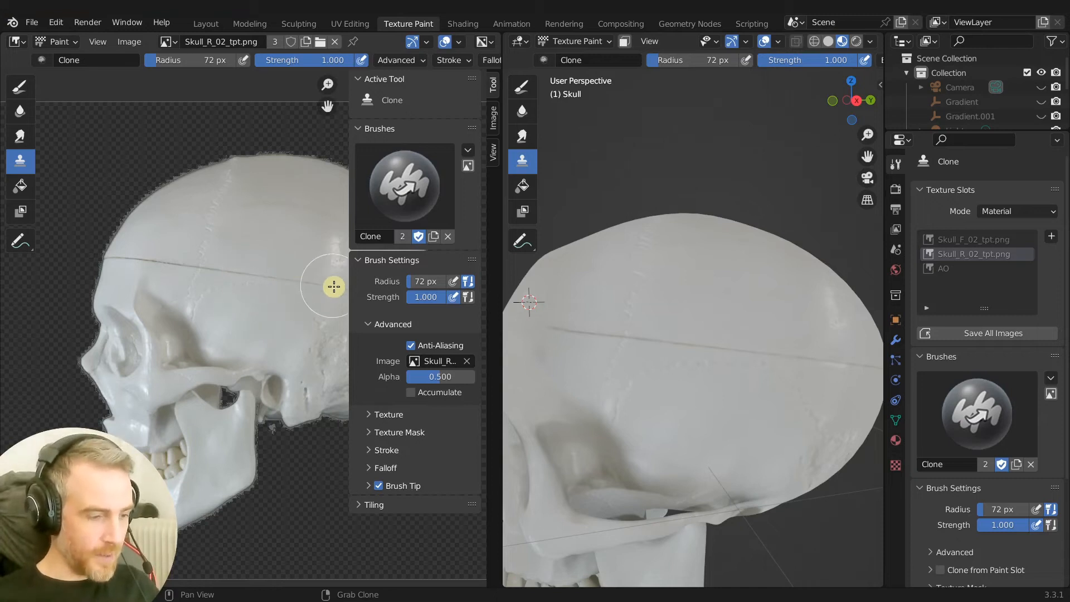
pyautogui.press('n')
pyautogui.moveTo(266, 282)
pyautogui.mouseDown(button='right')
pyautogui.moveTo(342, 246)
pyautogui.moveTo(236, 263)
pyautogui.moveTo(363, 246)
pyautogui.moveTo(296, 211)
pyautogui.moveTo(272, 227)
pyautogui.moveTo(256, 295)
pyautogui.mouseUp(button='right')
pyautogui.scroll(4, 172, 270)
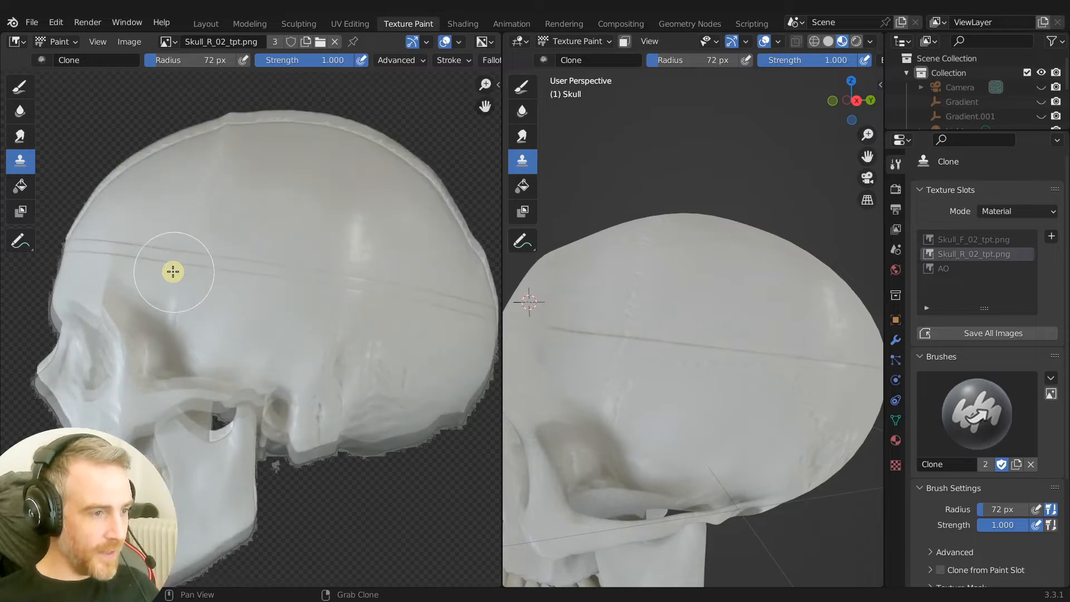
# Reduce the Clone brush's radius to 18 px for work on the seam at the front of the side skull image.
pyautogui.scroll(-2, 311, 327)
pyautogui.scroll(1, 190, 241)
pyautogui.press('f')
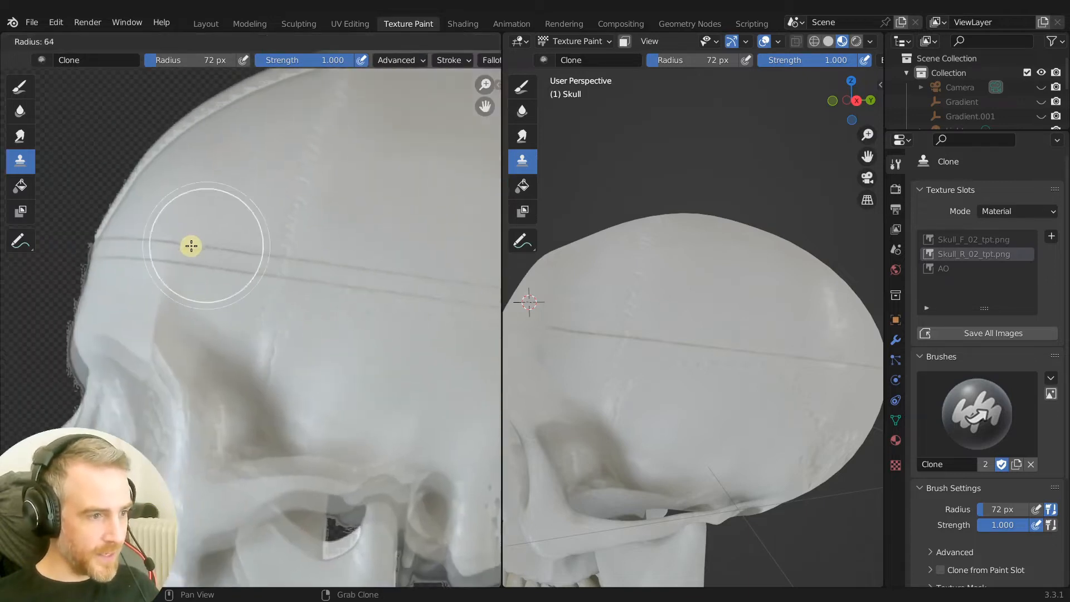
pyautogui.click(173, 243)
pyautogui.press('f')
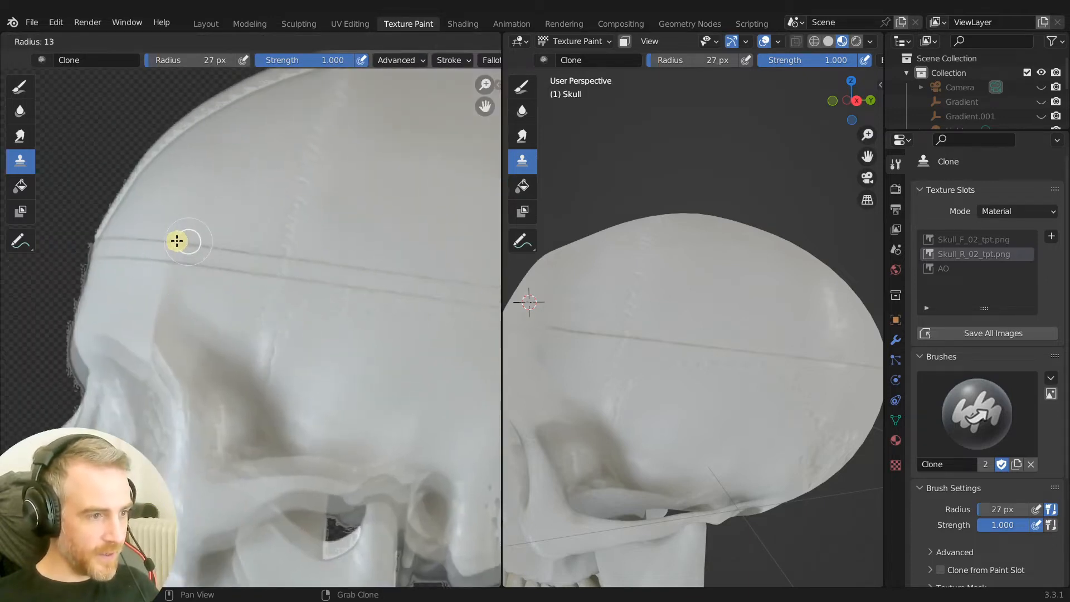
pyautogui.click(184, 240)
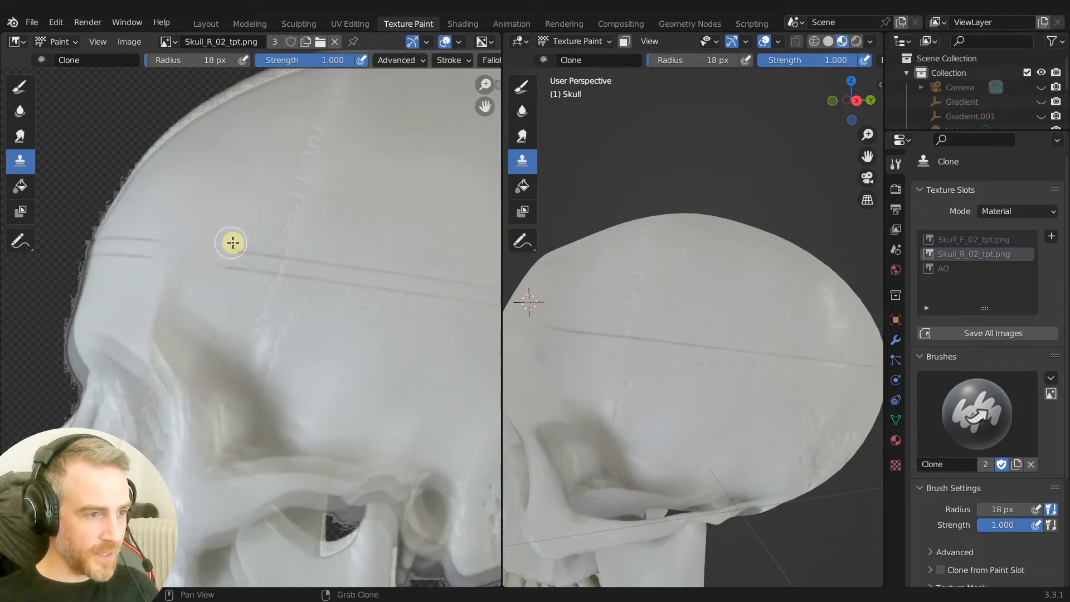
# Try to clone over the seam's front section in the side skull image, and open the list of clone source images.
pyautogui.moveTo(271, 247); pyautogui.dragTo(318, 241)
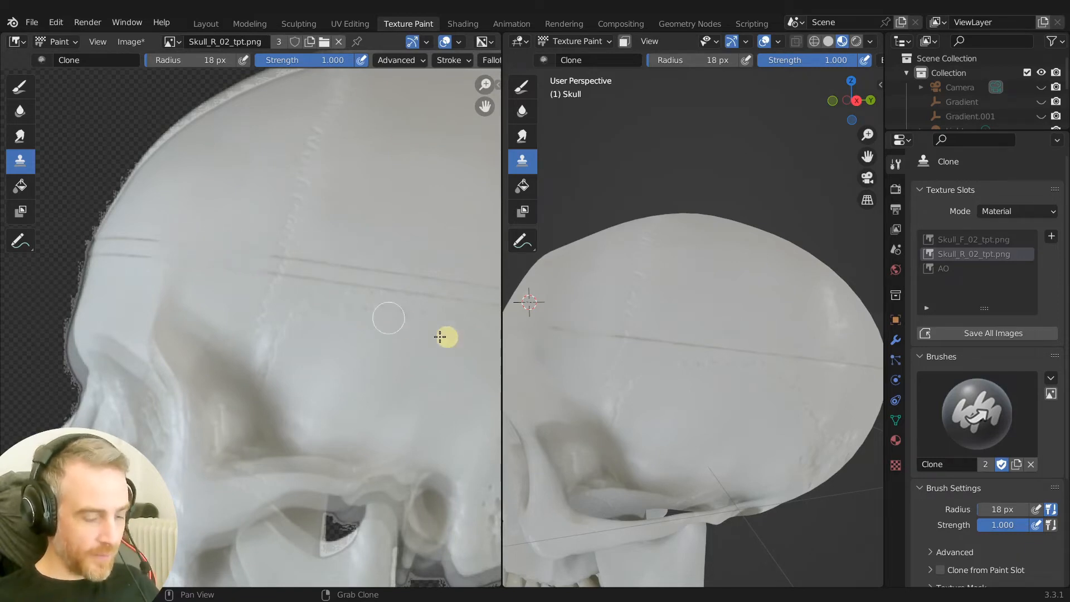
pyautogui.press('n')
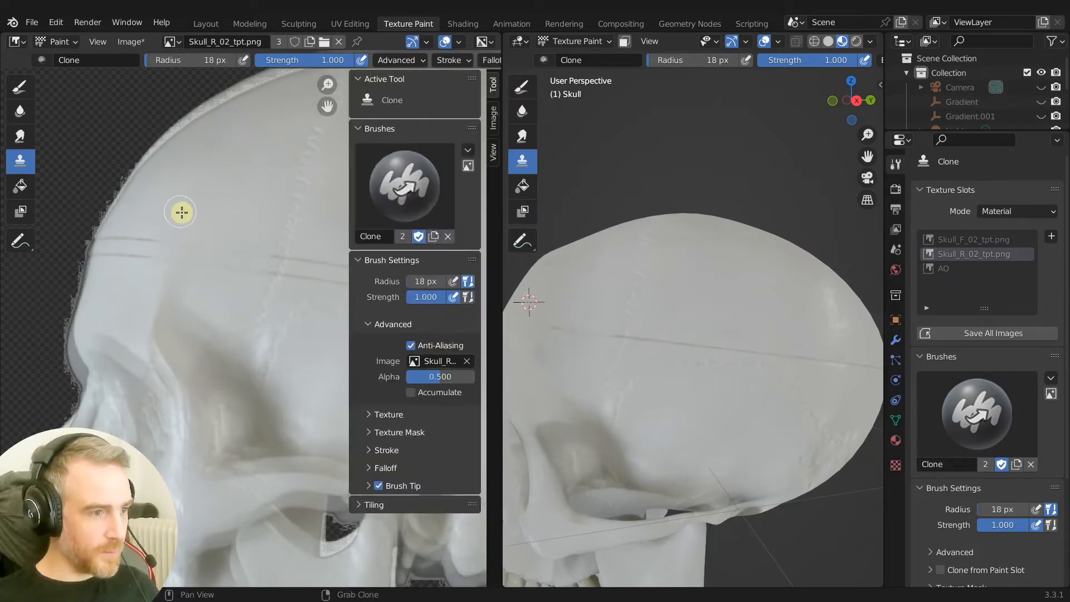
pyautogui.click(447, 362)
pyautogui.press('Up')
pyautogui.press('Up')
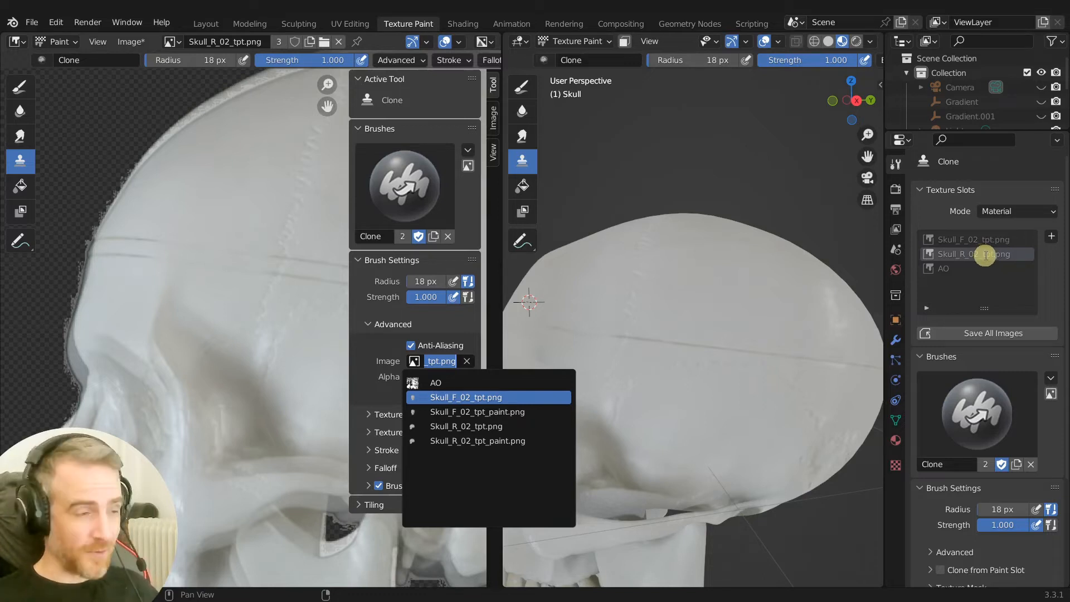
# Reload Skull_R_02_tpt.png and Skull_F_02_tpt.png from disk to discard their painted edits.
pyautogui.click(135, 44)
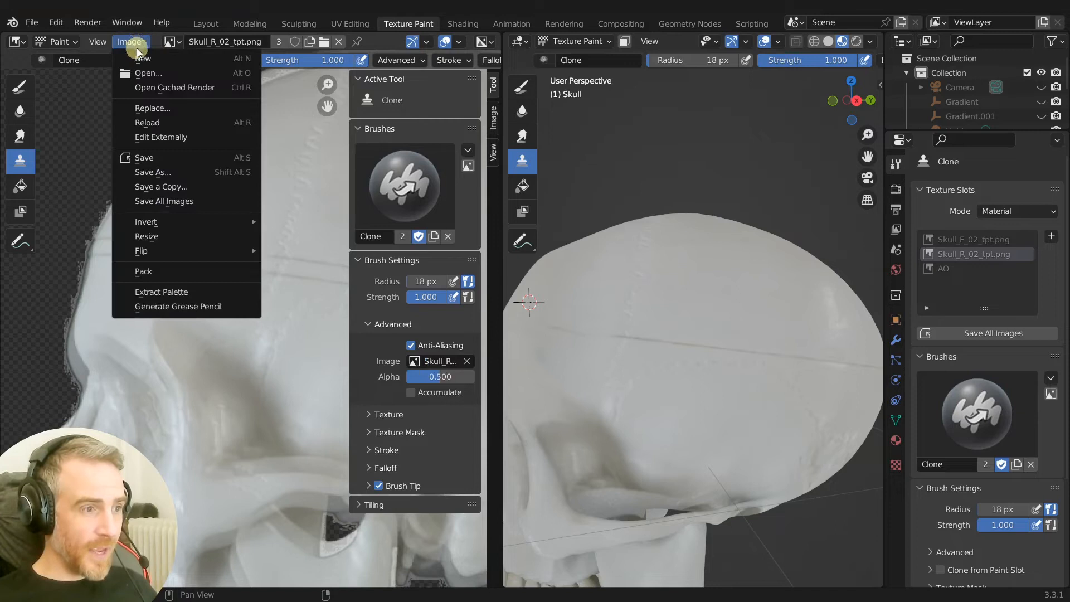
pyautogui.click(155, 124)
pyautogui.scroll(-5, 610, 344)
pyautogui.moveTo(610, 344); pyautogui.dragTo(734, 334, button='middle')
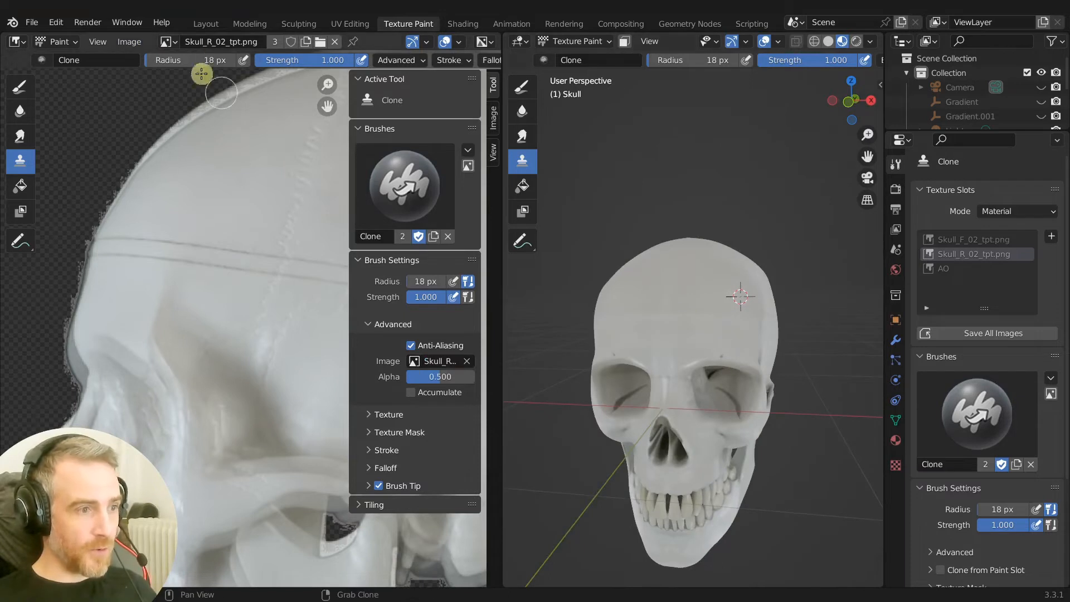
pyautogui.click(166, 42)
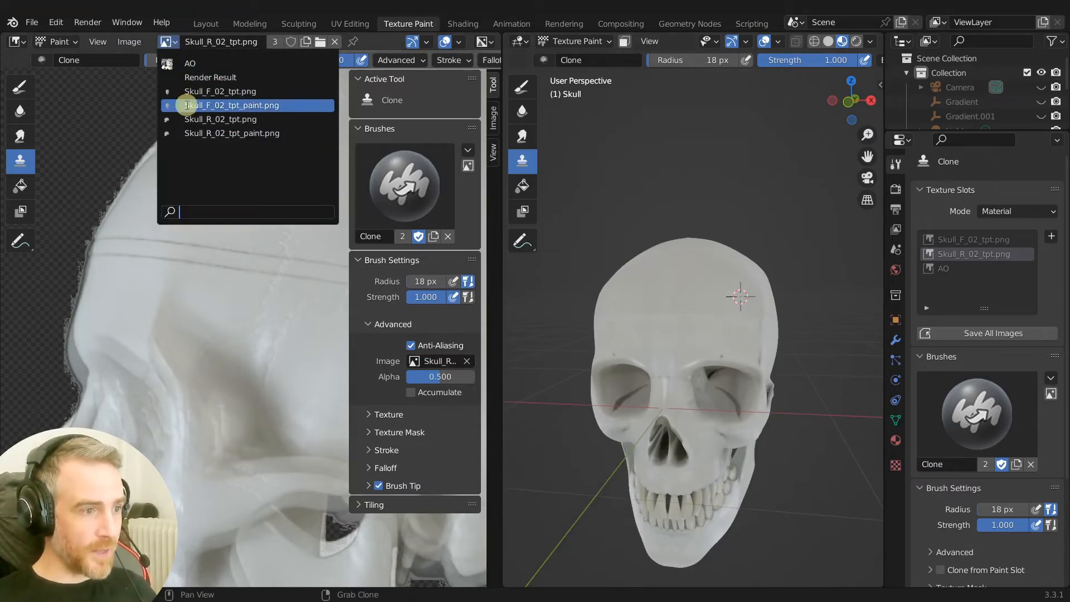
pyautogui.click(192, 91)
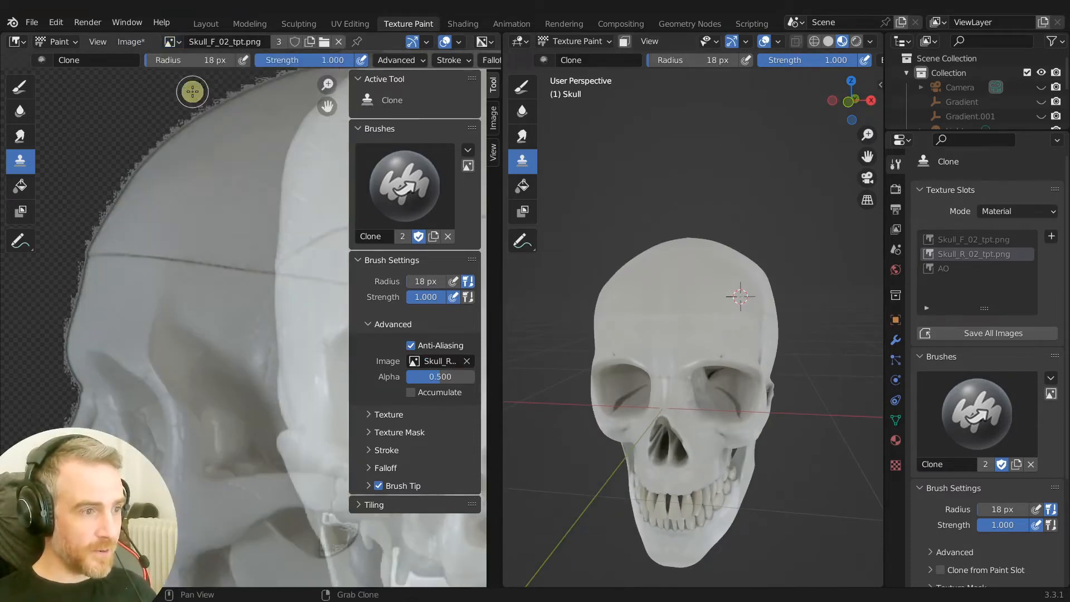
pyautogui.click(131, 41)
pyautogui.click(146, 124)
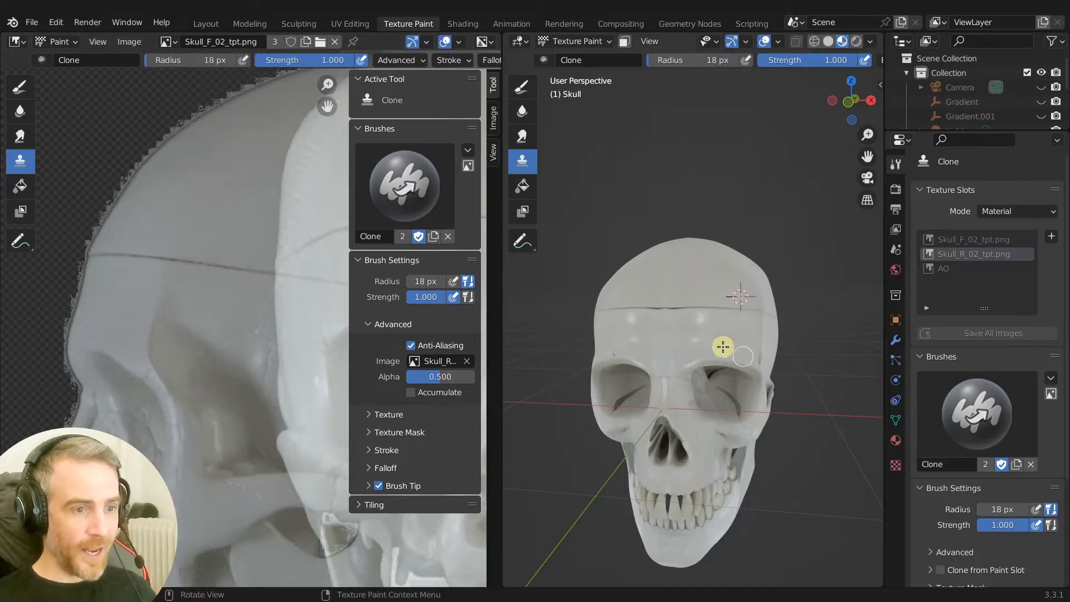
# Switch to the Shading workspace and assign Skull_F_02_tpt_paint.png to the front image texture node.
pyautogui.moveTo(722, 347); pyautogui.dragTo(647, 315, button='middle')
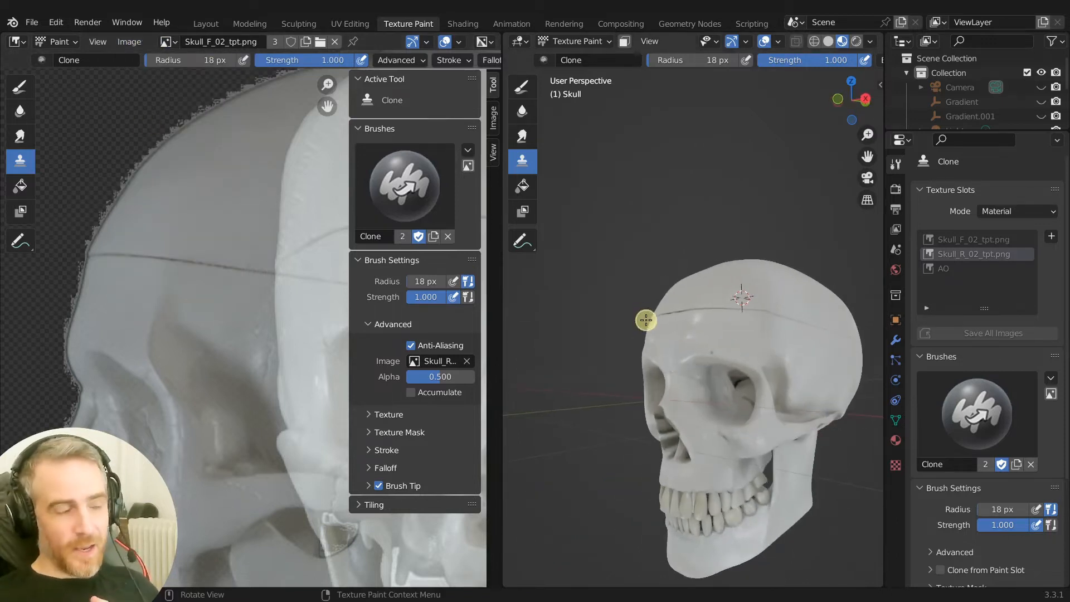
pyautogui.click(468, 25)
pyautogui.moveTo(484, 387)
pyautogui.mouseDown(button='middle')
pyautogui.moveTo(518, 393)
pyautogui.moveTo(554, 522)
pyautogui.mouseUp(button='middle')
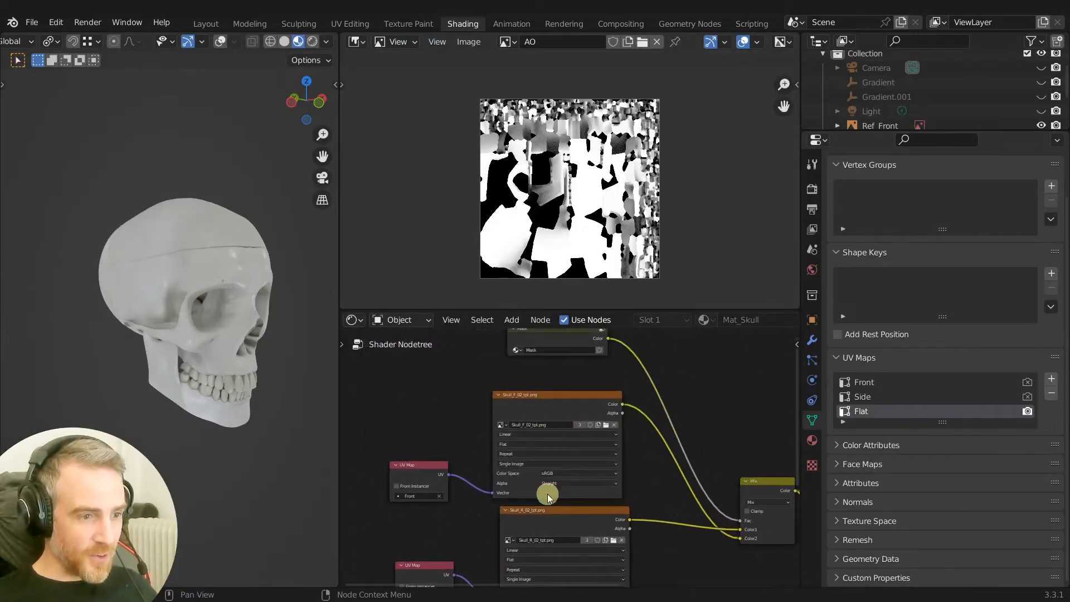
pyautogui.scroll(3, 538, 442)
pyautogui.click(452, 397)
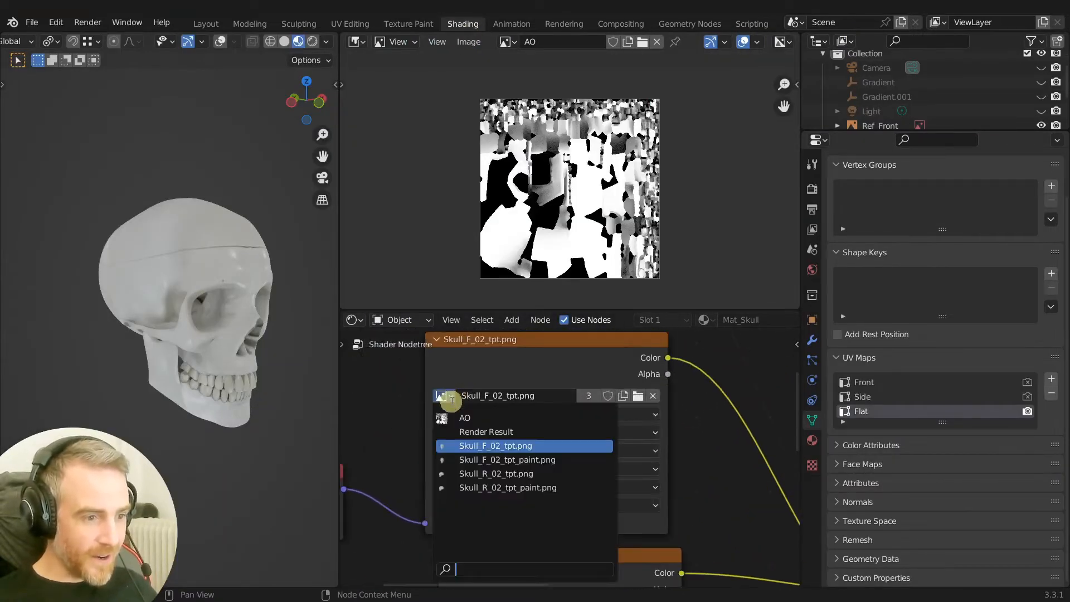
pyautogui.click(452, 460)
# Assign Skull_R_02_tpt_paint.png to the side image texture node.
pyautogui.scroll(-2, 609, 482)
pyautogui.moveTo(610, 482); pyautogui.dragTo(582, 306, button='middle')
pyautogui.click(467, 428)
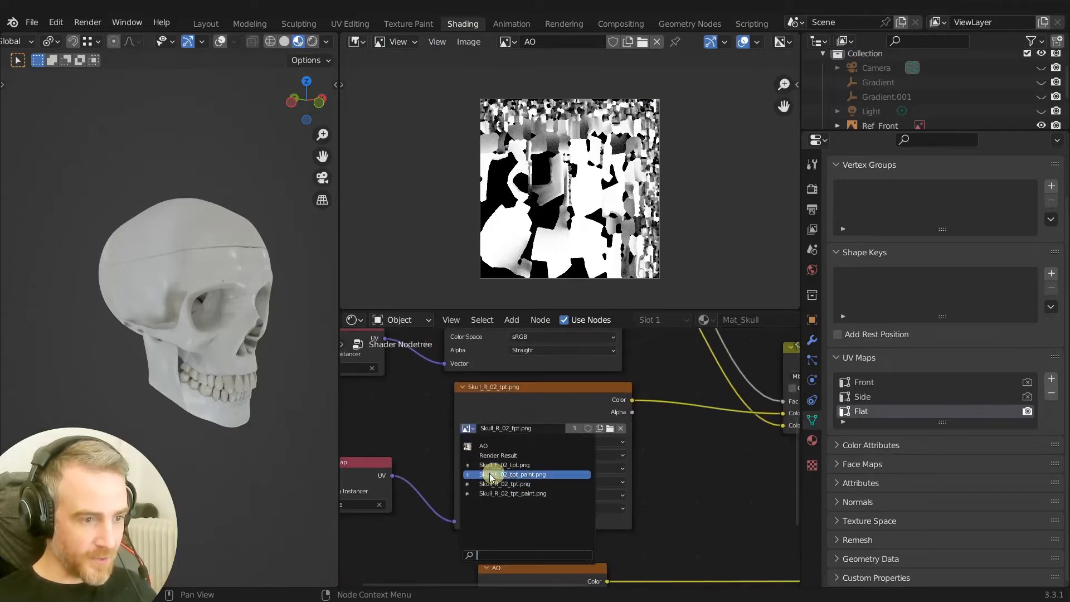
pyautogui.click(483, 475)
pyautogui.scroll(3, 510, 450)
pyautogui.moveTo(510, 474)
pyautogui.mouseDown(button='middle')
pyautogui.moveTo(522, 565)
pyautogui.moveTo(499, 462)
pyautogui.mouseUp(button='middle')
pyautogui.click(470, 458)
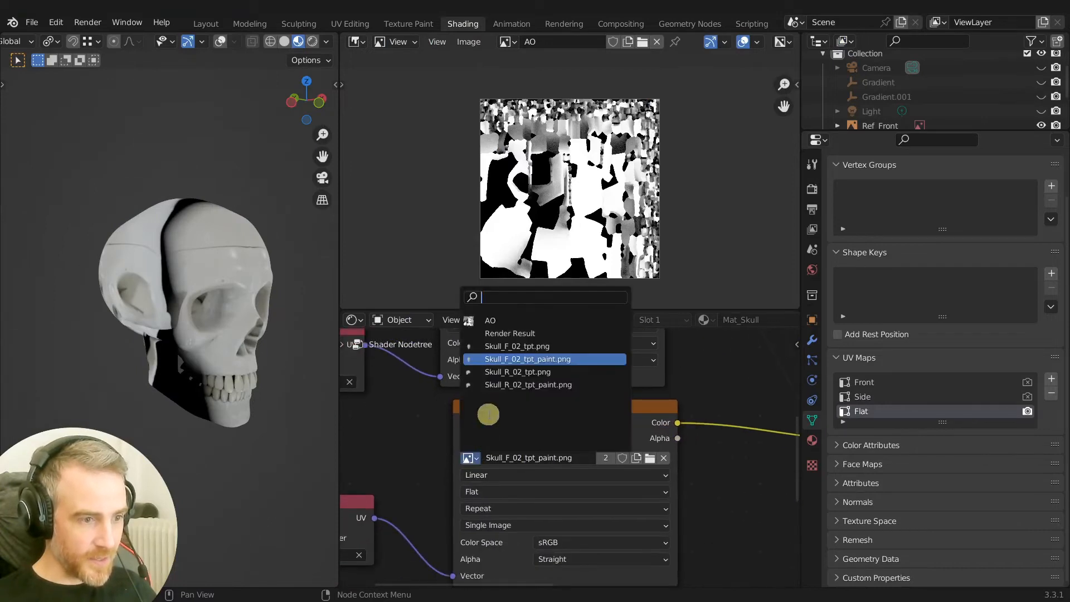
pyautogui.press('Return')
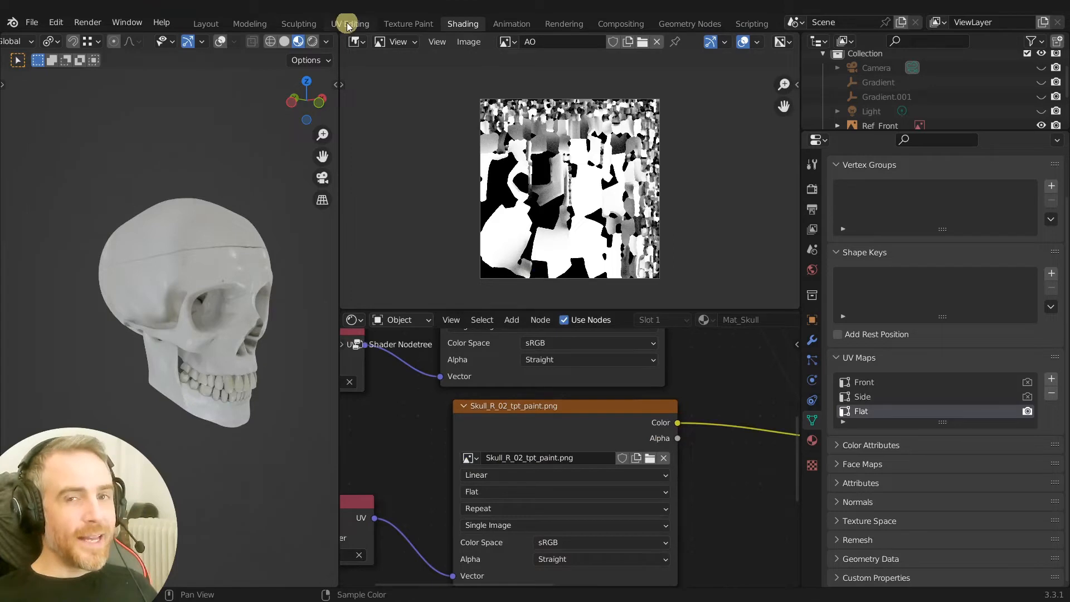
# Return to the Texture Paint workspace and clone over the front section of the seam in Skull_R_02_tpt_paint.png.
pyautogui.click(399, 27)
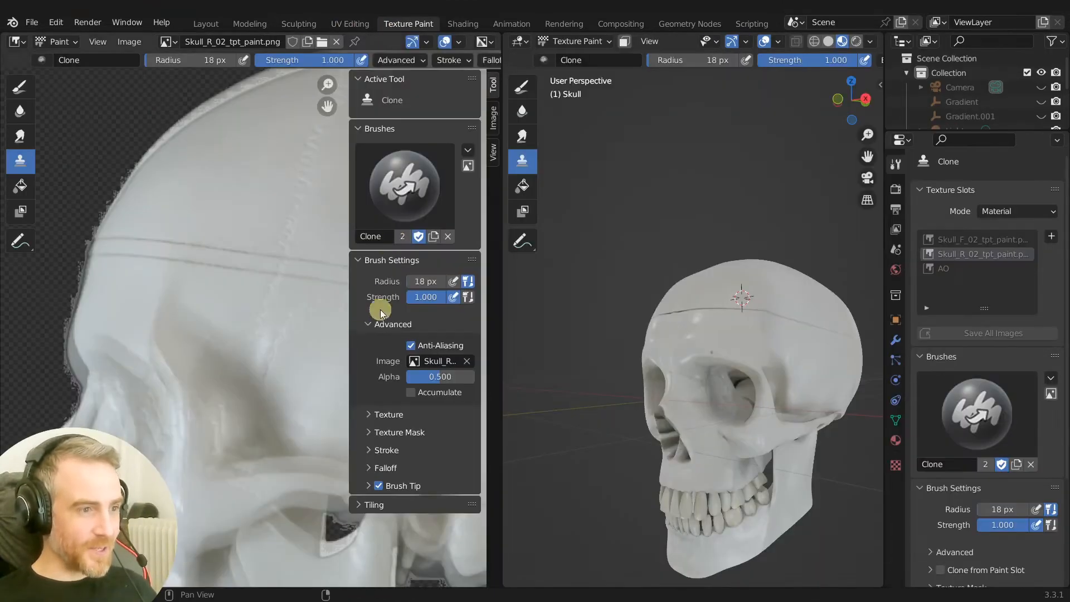
pyautogui.scroll(2, 239, 256)
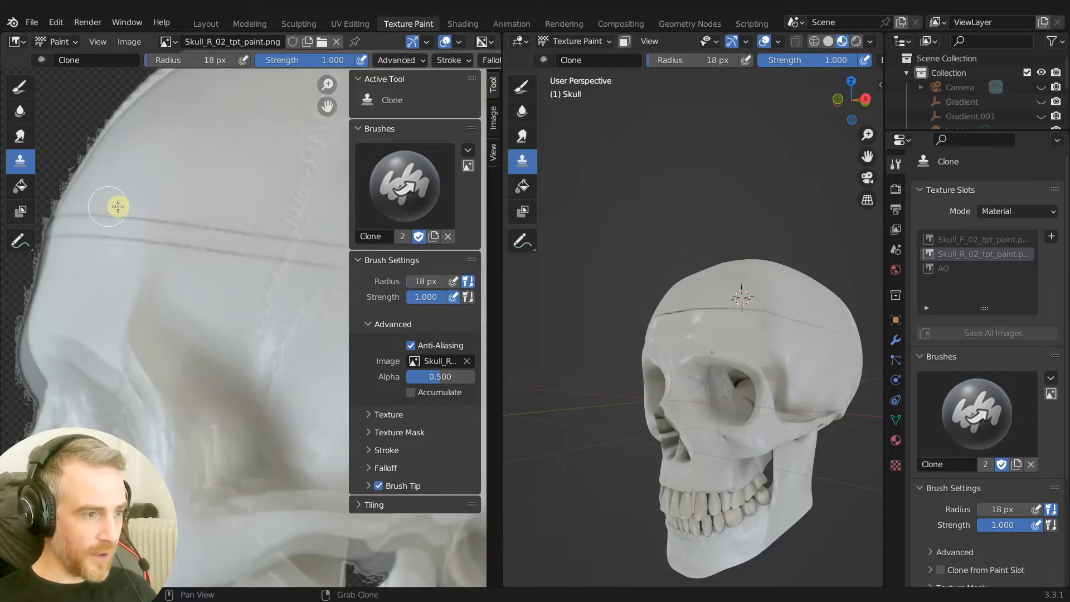
pyautogui.moveTo(349, 335); pyautogui.dragTo(225, 334)
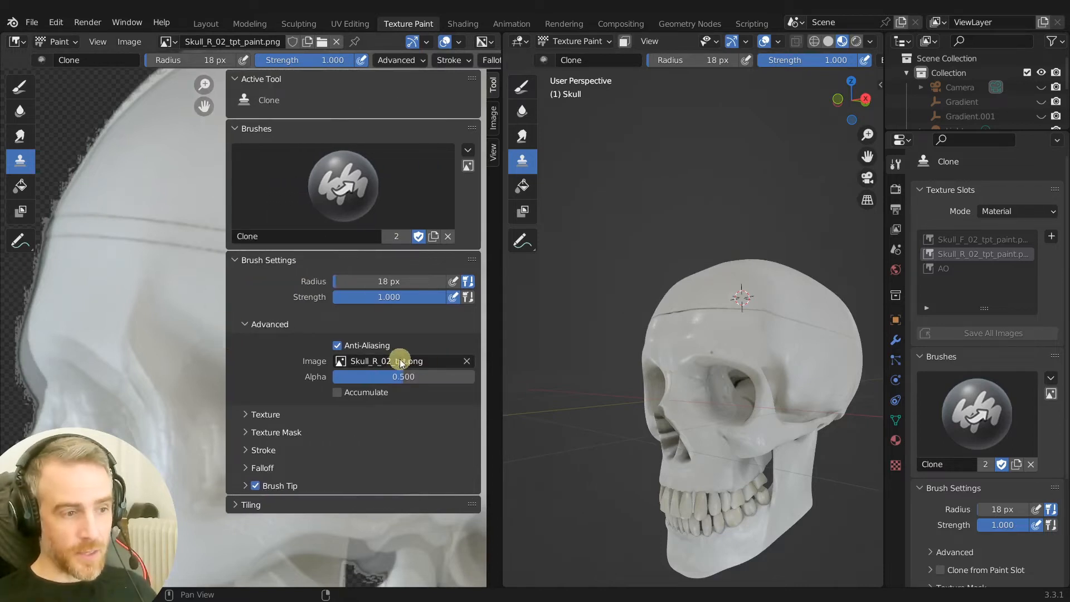
pyautogui.moveTo(227, 317); pyautogui.dragTo(317, 318)
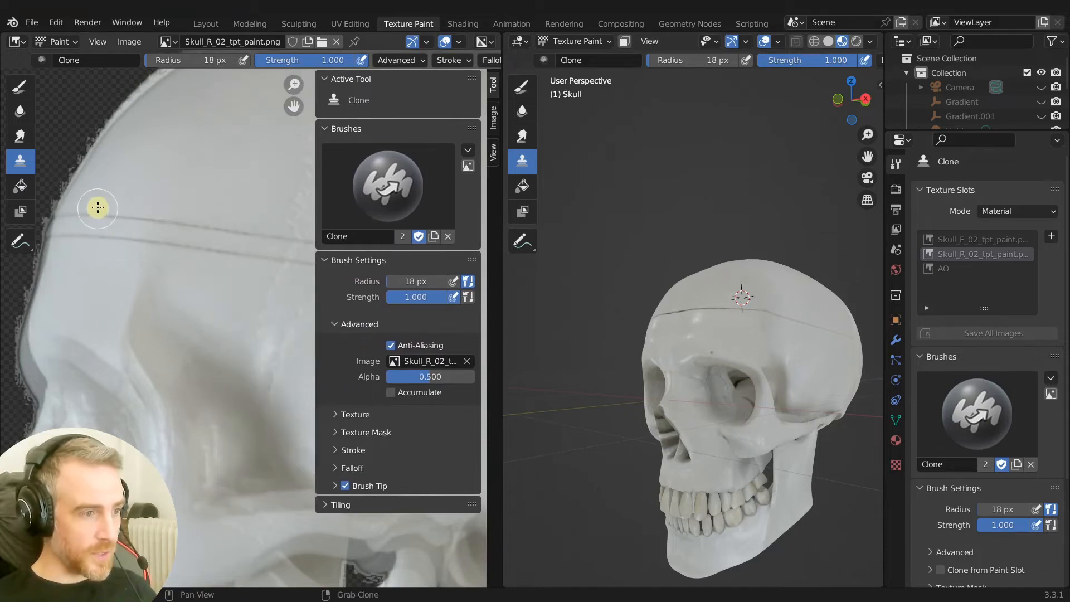
pyautogui.moveTo(100, 210)
pyautogui.mouseDown()
pyautogui.moveTo(160, 210)
pyautogui.moveTo(90, 212)
pyautogui.moveTo(268, 218)
pyautogui.mouseUp()
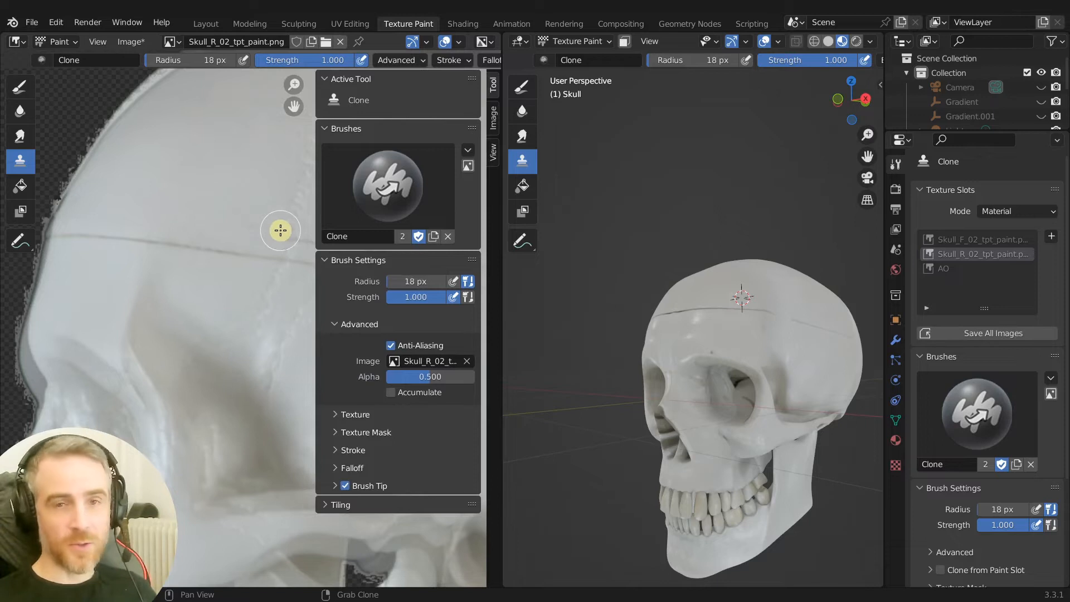
# Hide the image editor's sidebar, clone over the remaining seam to the back of the side skull image, and inspect the model.
pyautogui.press('n')
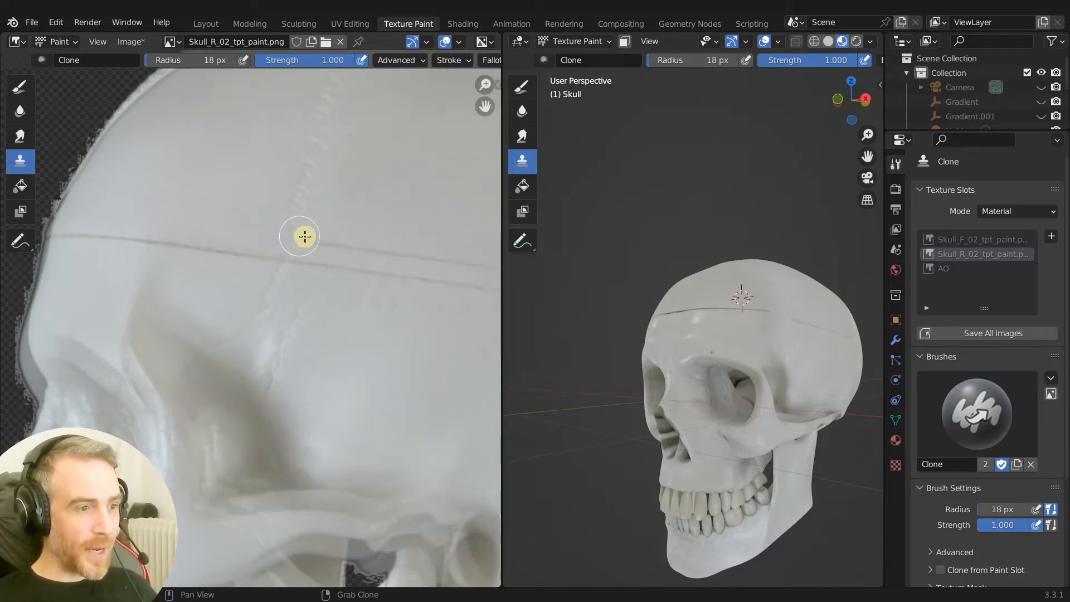
pyautogui.scroll(5, 165, 246)
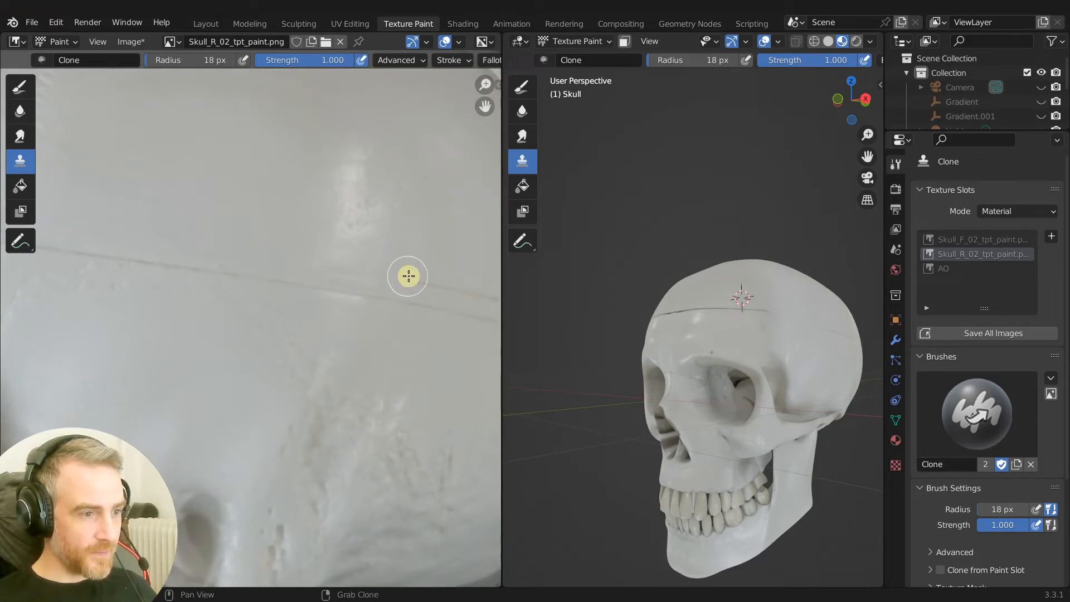
pyautogui.moveTo(853, 369); pyautogui.dragTo(725, 380, button='middle')
pyautogui.keyDown('shift'); pyautogui.moveTo(700, 379); pyautogui.dragTo(577, 357, button='middle'); pyautogui.keyUp('shift')
pyautogui.scroll(1, 685, 359)
pyautogui.scroll(-3, 406, 302)
pyautogui.scroll(1, 287, 282)
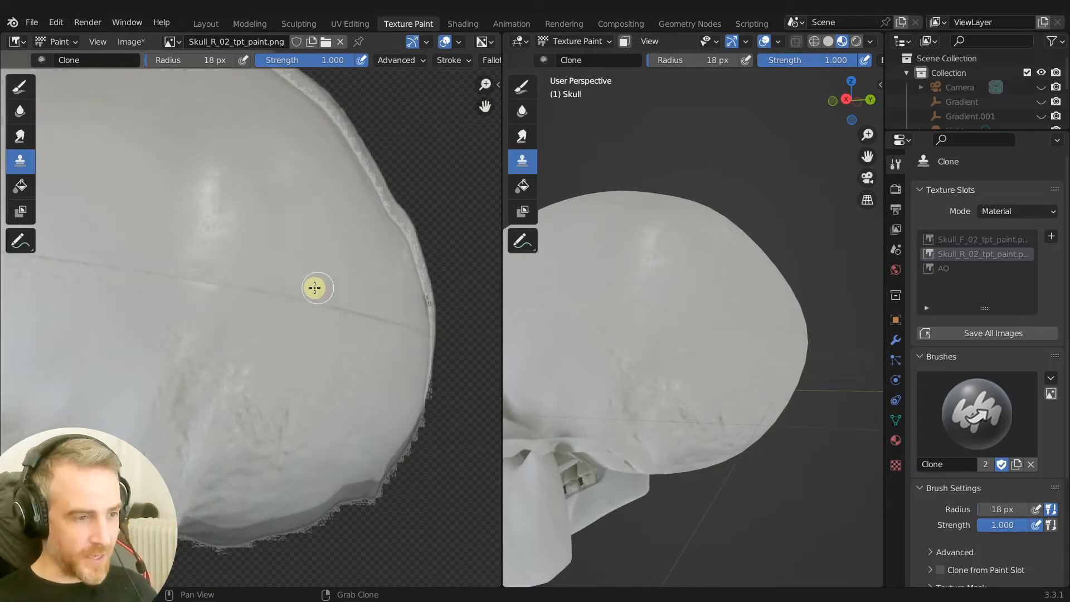
pyautogui.scroll(-2, 227, 251)
pyautogui.moveTo(221, 246); pyautogui.dragTo(273, 251, button='middle')
pyautogui.moveTo(710, 301); pyautogui.dragTo(866, 342, button='middle')
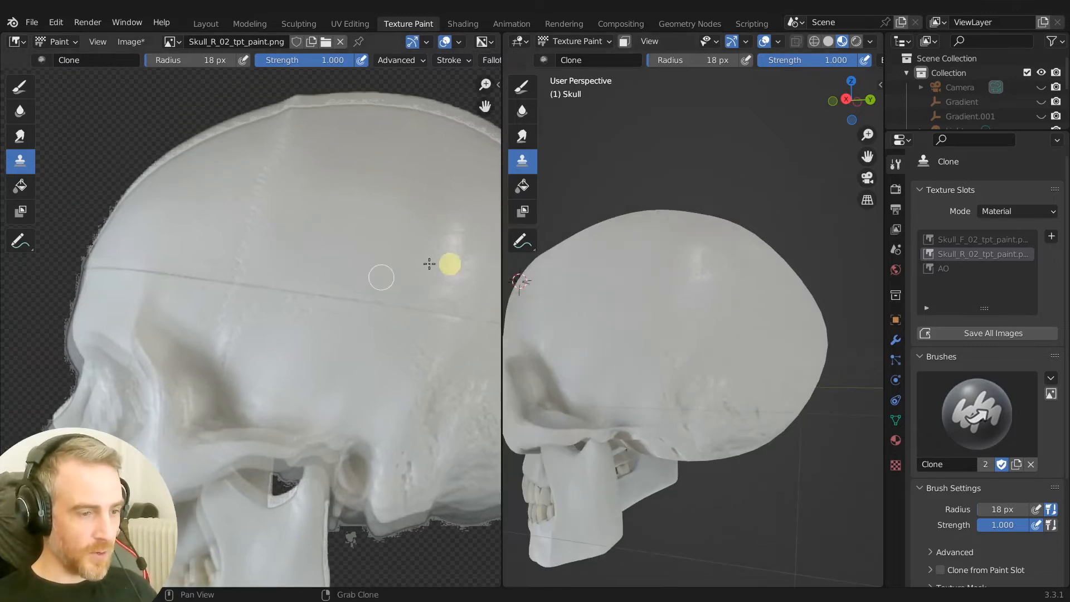
# Make Skull_F_02_tpt_paint.png the active paint slot and set the Clone brush's source image to Skull_F_02_tpt.png.
pyautogui.click(970, 242)
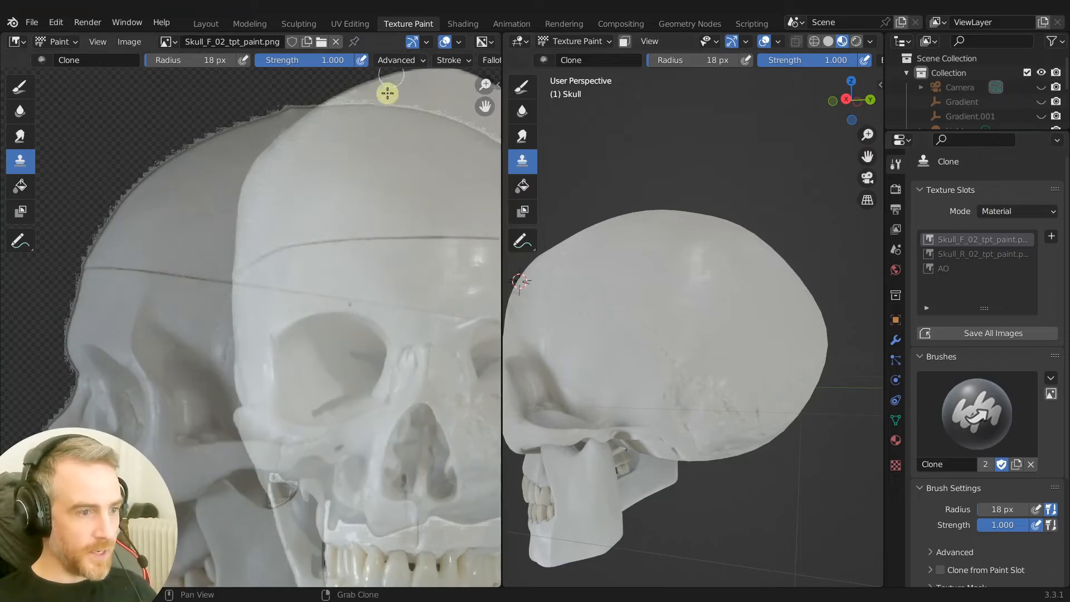
pyautogui.press('n')
pyautogui.click(421, 361)
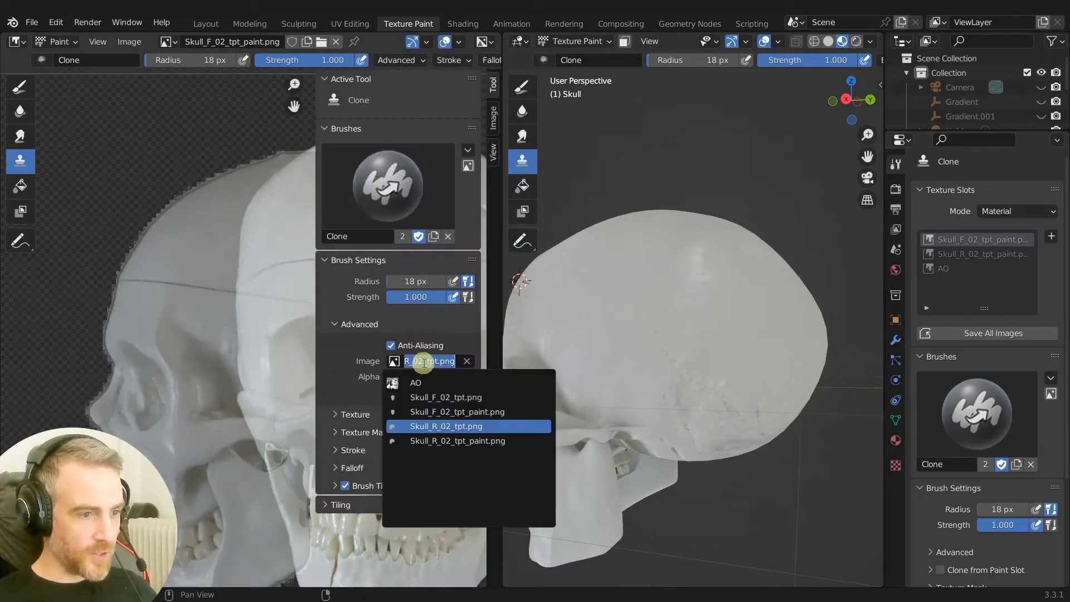
pyautogui.click(437, 394)
pyautogui.press('n')
# Clone over the seam across the forehead in the front skull image.
pyautogui.scroll(-3, 305, 319)
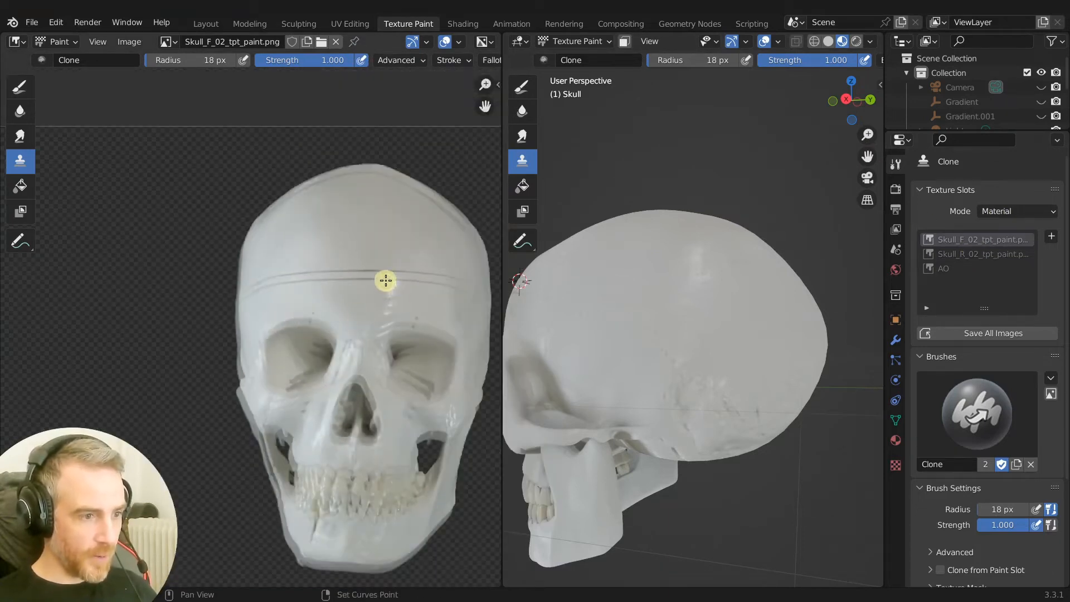
pyautogui.scroll(5, 384, 273)
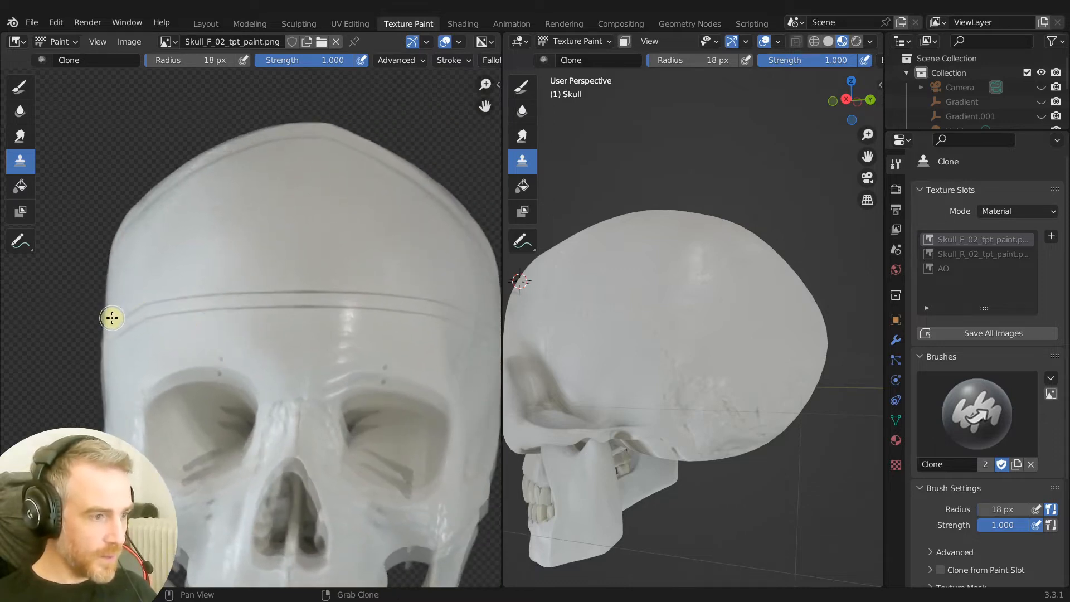
pyautogui.moveTo(137, 303); pyautogui.dragTo(179, 296)
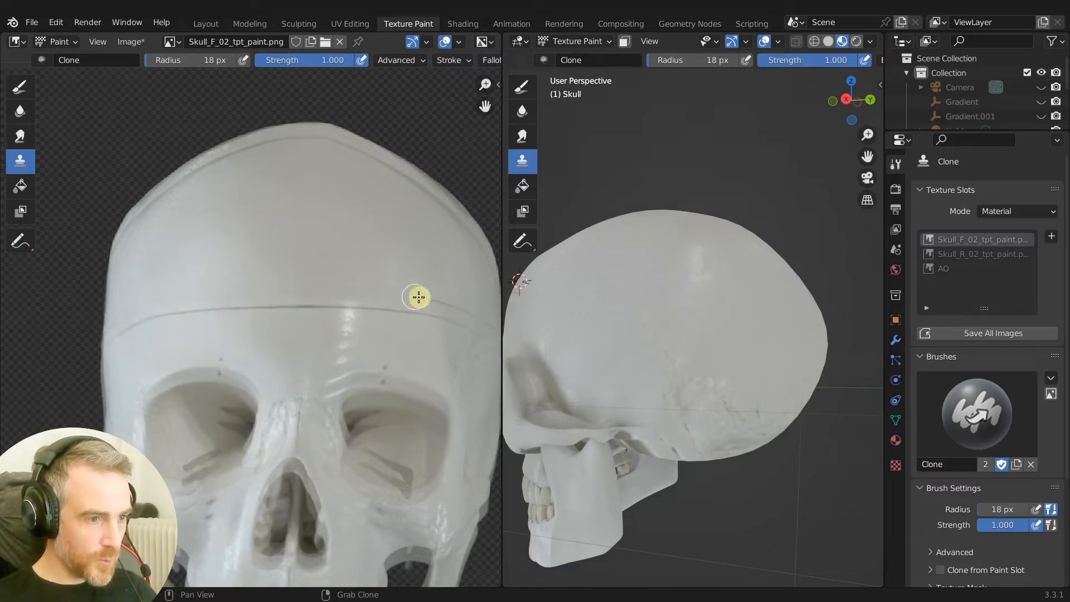
# Set the clone source on plain forehead bone in the 3D view, enlarge the brush to 123 px, and paint over the forehead highlights.
pyautogui.moveTo(557, 307); pyautogui.dragTo(646, 298, button='middle')
pyautogui.scroll(3, 663, 319)
pyautogui.scroll(1, 659, 329)
pyautogui.scroll(1, 660, 327)
pyautogui.scroll(1, 683, 329)
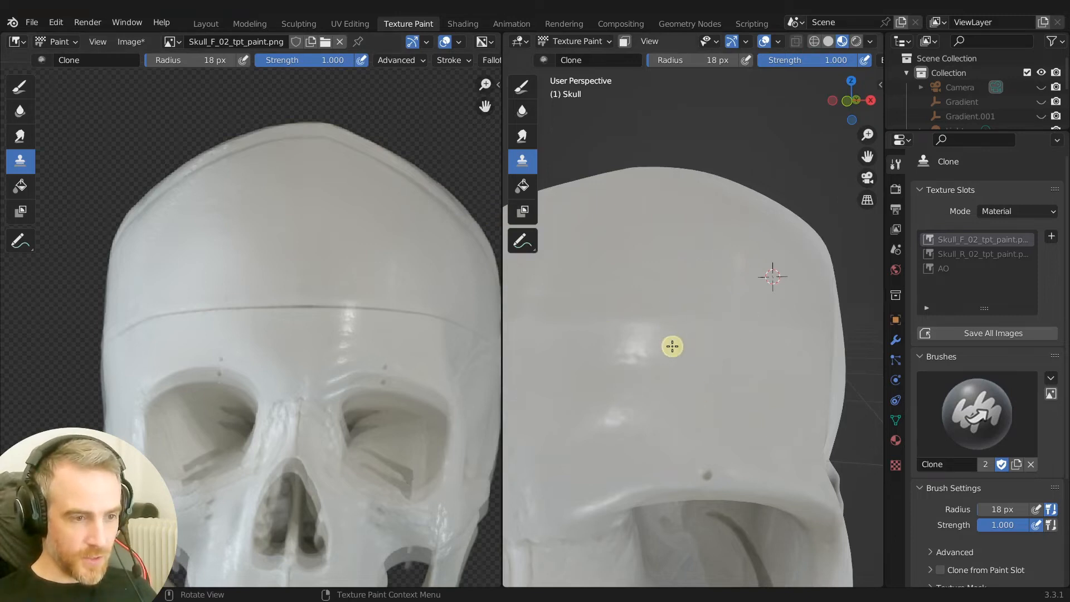
pyautogui.scroll(1, 695, 357)
pyautogui.scroll(-1, 696, 357)
pyautogui.scroll(1, 698, 357)
pyautogui.keyDown('ctrl'); pyautogui.click(715, 362); pyautogui.keyUp('ctrl')
pyautogui.press('f')
pyautogui.click(671, 242)
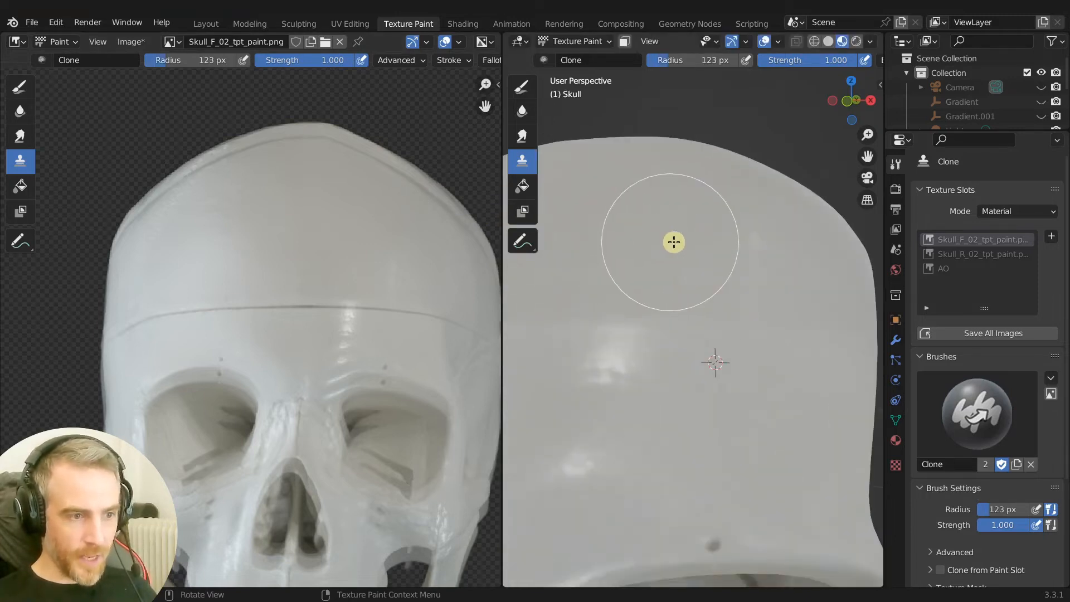
pyautogui.moveTo(633, 325); pyautogui.dragTo(608, 362)
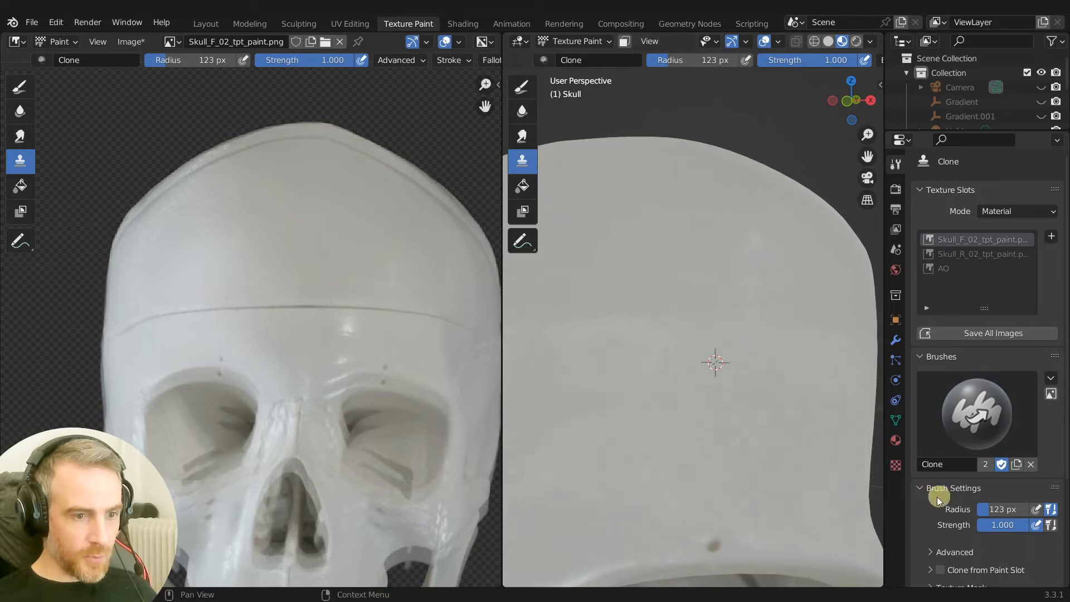
pyautogui.scroll(-5, 942, 390)
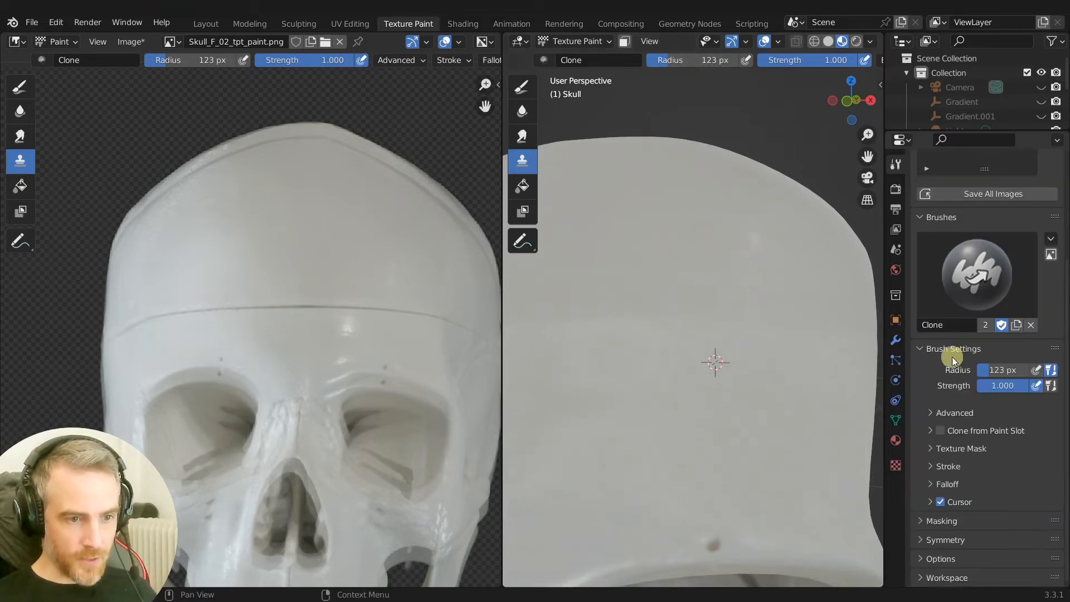
# Show the Clone brush's falloff and cursor settings and set the cursor's falloff opacity to 45%.
pyautogui.click(948, 484)
pyautogui.scroll(-6, 954, 490)
pyautogui.click(953, 483)
pyautogui.click(967, 483)
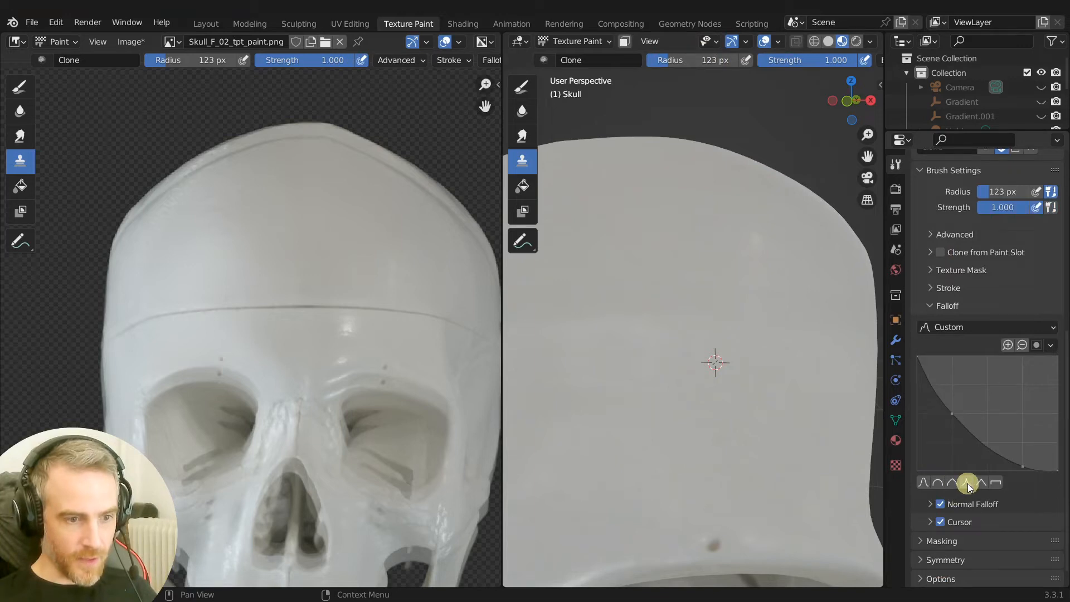
pyautogui.scroll(-1, 947, 491)
pyautogui.click(931, 503)
pyautogui.scroll(-3, 955, 509)
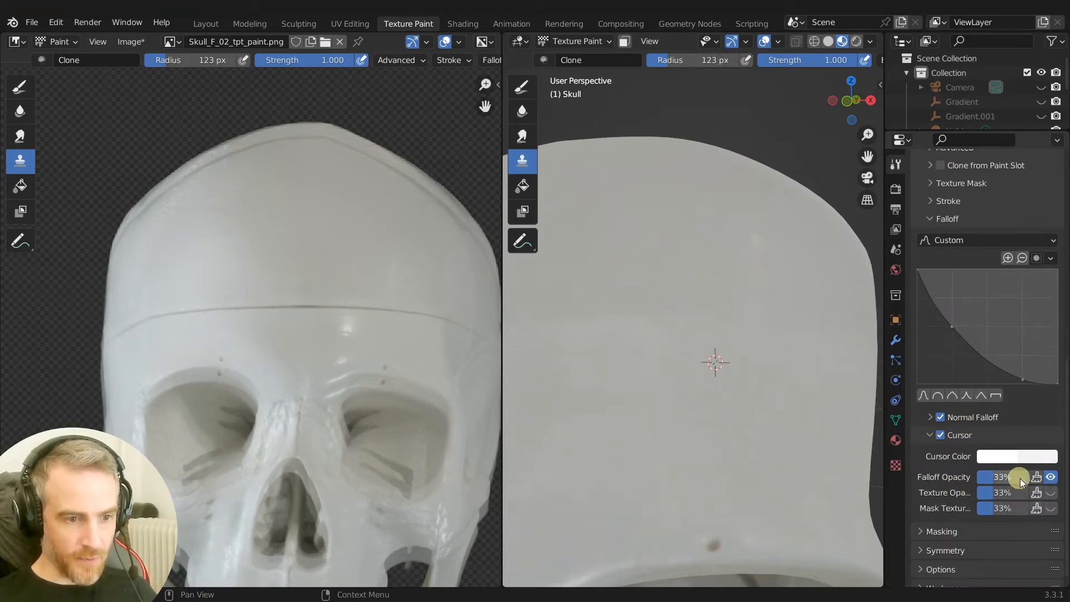
pyautogui.moveTo(998, 479); pyautogui.dragTo(1004, 479)
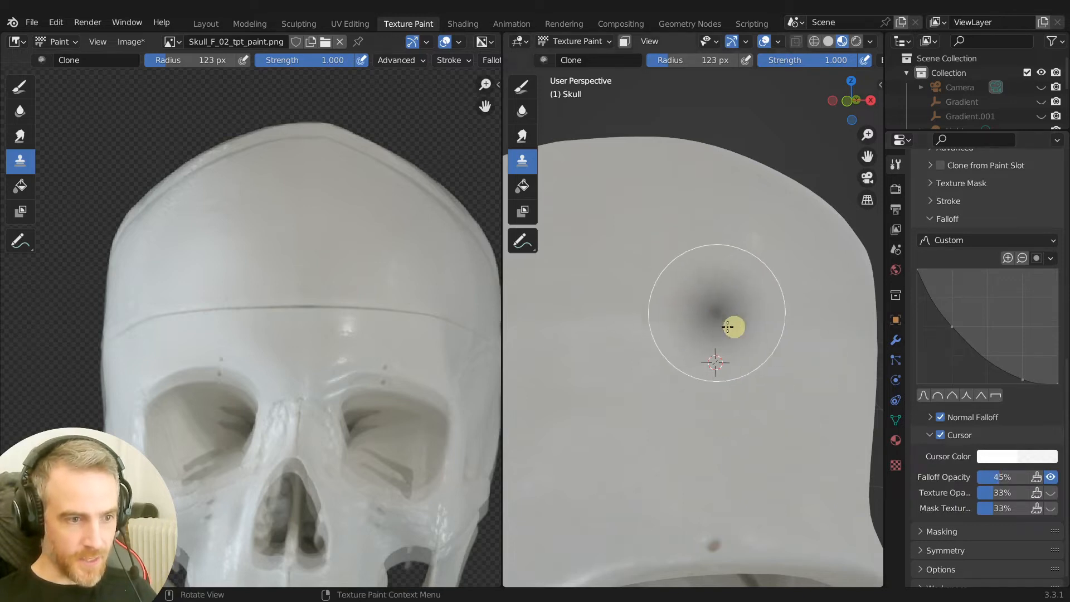
# Set the clone source on plain bone above the skull's left brow and paint over the brow highlight and dark spot.
pyautogui.scroll(-1, 696, 412)
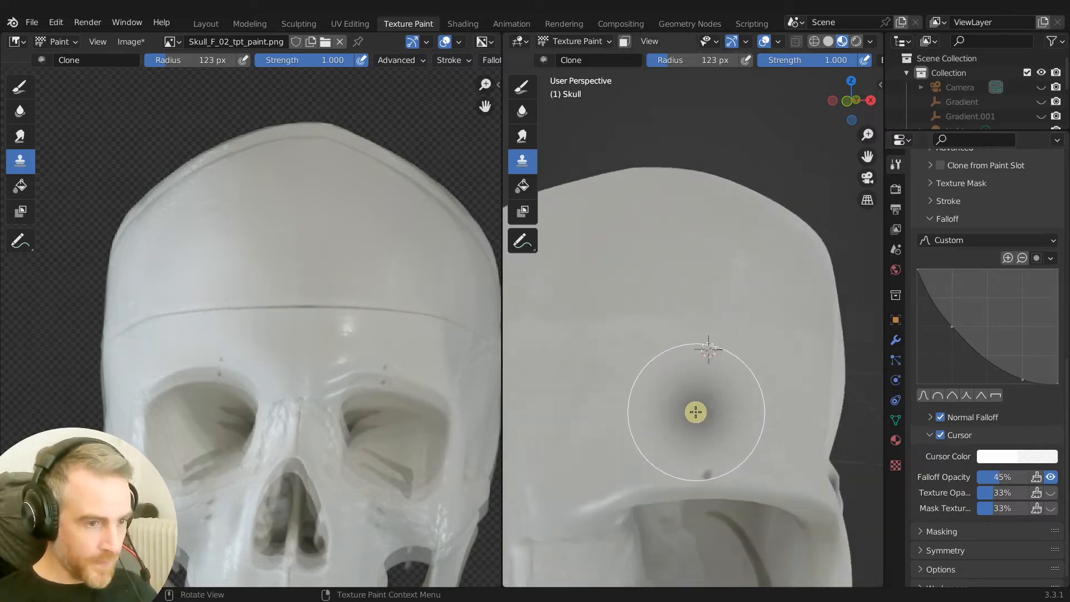
pyautogui.scroll(6, 663, 446)
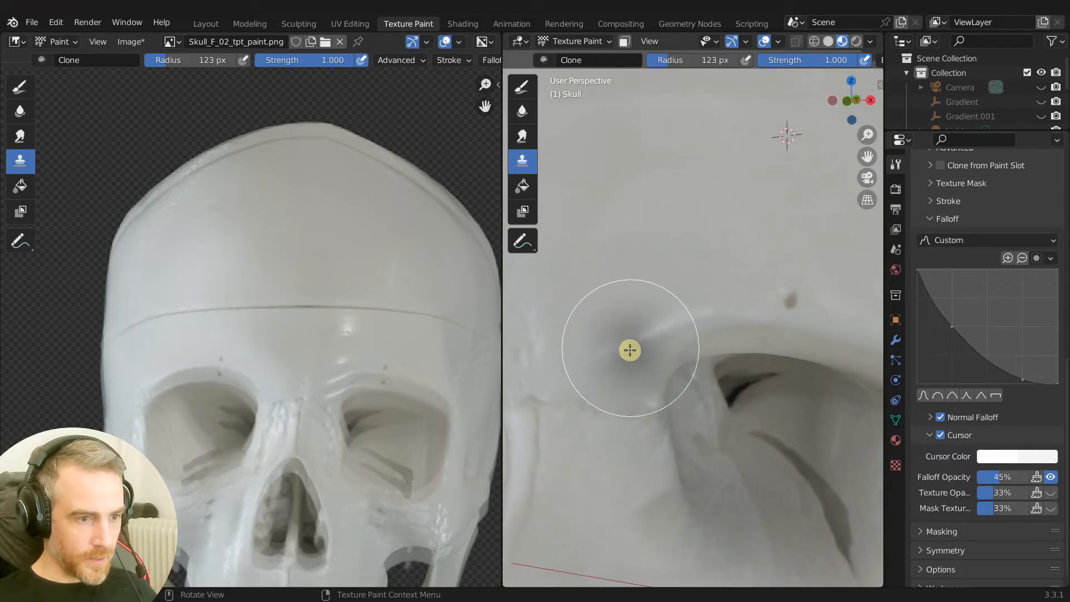
pyautogui.keyDown('ctrl'); pyautogui.click(686, 223); pyautogui.keyUp('ctrl')
pyautogui.scroll(2, 999, 290)
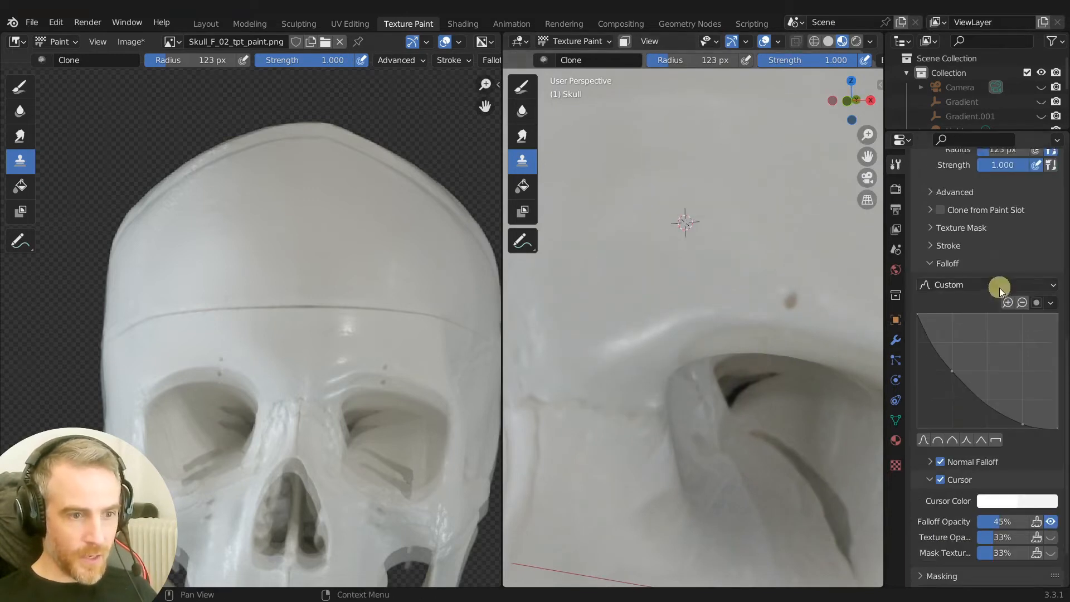
pyautogui.scroll(4, 999, 289)
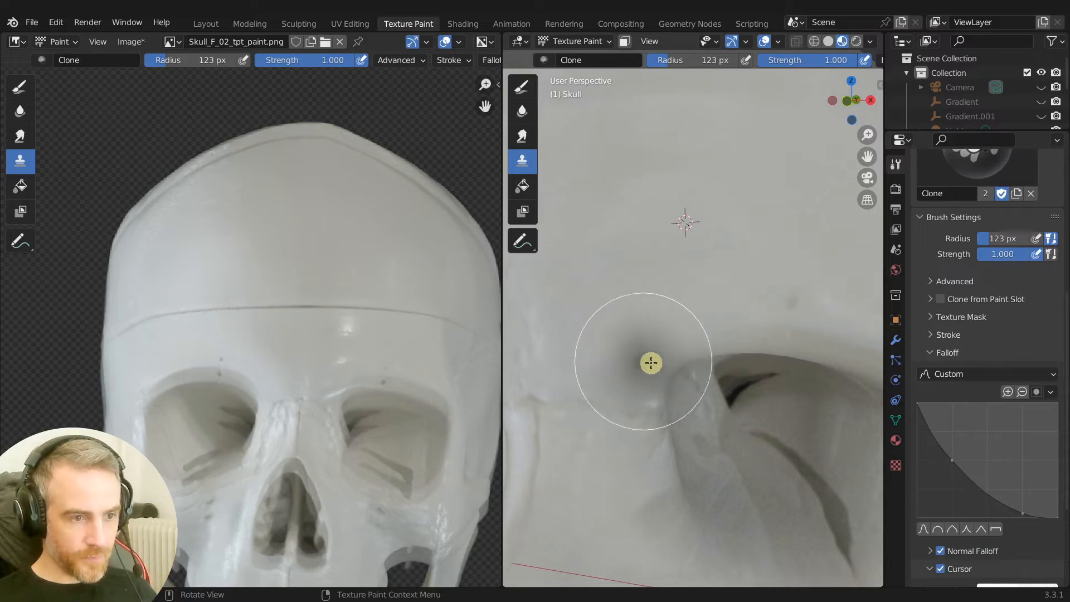
pyautogui.scroll(-2, 742, 353)
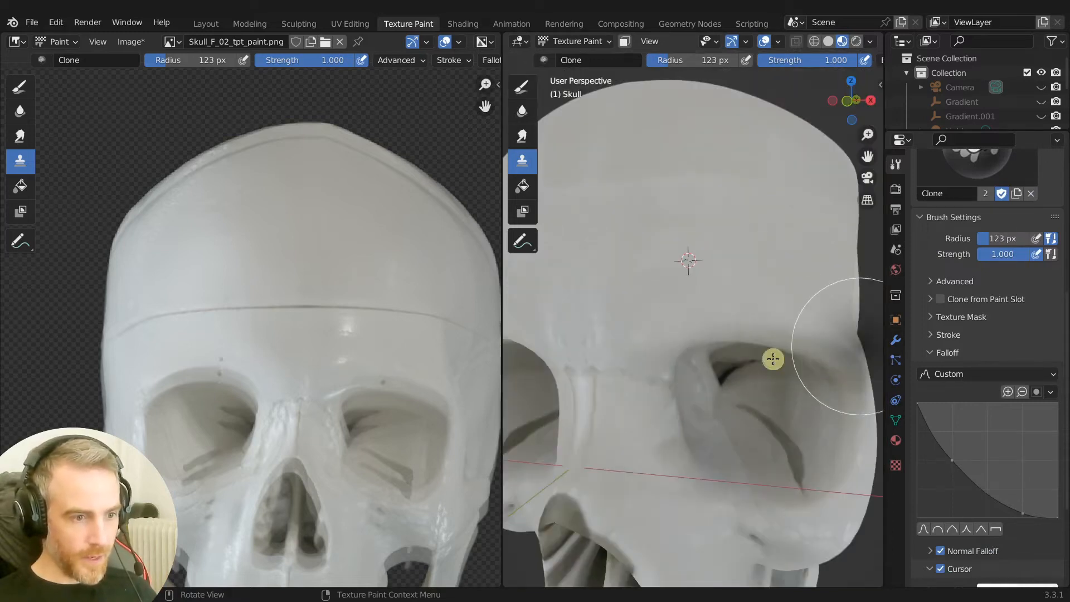
# Set the clone source on the nasal bridge, reduce the brush radius to 50 px, and paint over the highlights between the eye sockets.
pyautogui.scroll(2, 723, 308)
pyautogui.moveTo(720, 308); pyautogui.dragTo(694, 312, button='middle')
pyautogui.keyDown('ctrl'); pyautogui.click(699, 397); pyautogui.keyUp('ctrl')
pyautogui.moveTo(698, 395); pyautogui.dragTo(686, 391, button='middle')
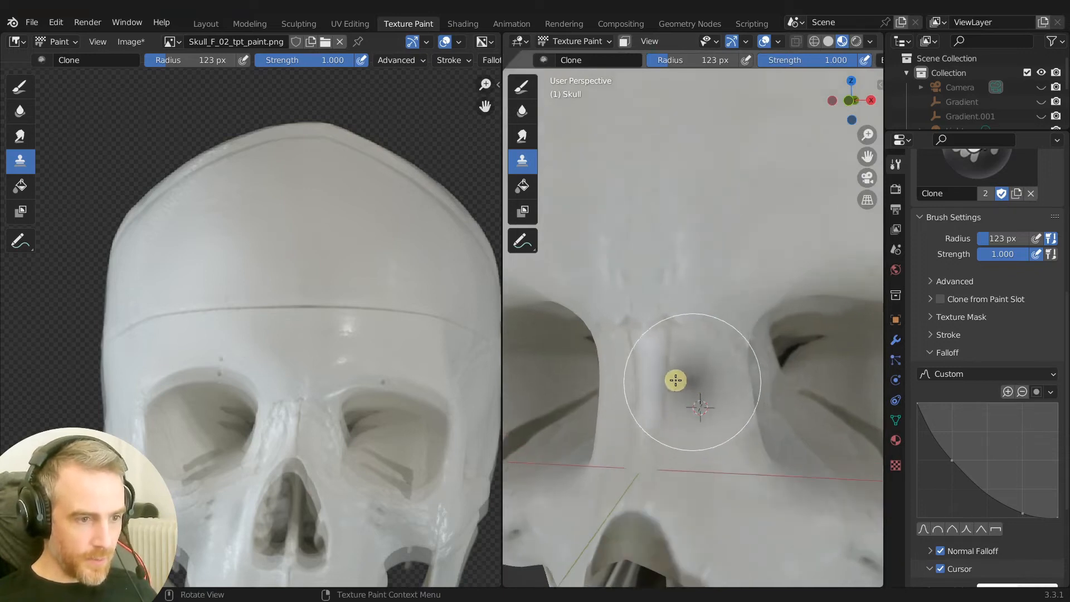
pyautogui.press('f')
pyautogui.click(663, 373)
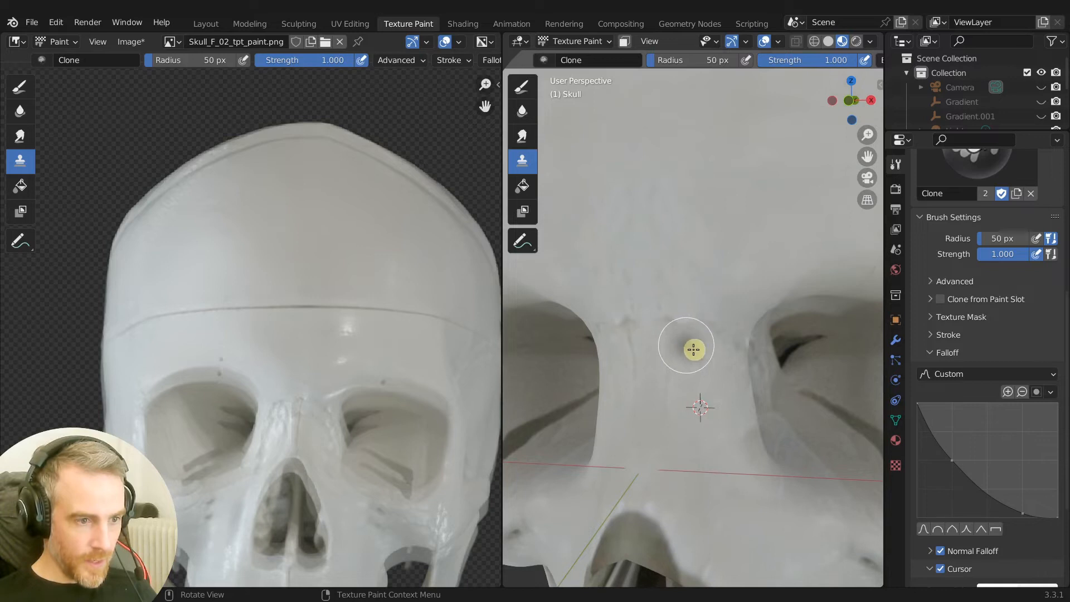
pyautogui.scroll(-4, 733, 374)
# Clone plain bone over the shiny spots on the cheekbone below the skull's left eye socket.
pyautogui.moveTo(734, 370); pyautogui.dragTo(630, 276, button='middle')
pyautogui.scroll(-4, 747, 370)
pyautogui.scroll(4, 676, 332)
pyautogui.scroll(3, 667, 299)
pyautogui.moveTo(680, 313)
pyautogui.mouseDown(button='middle')
pyautogui.moveTo(645, 314)
pyautogui.moveTo(682, 308)
pyautogui.mouseUp(button='middle')
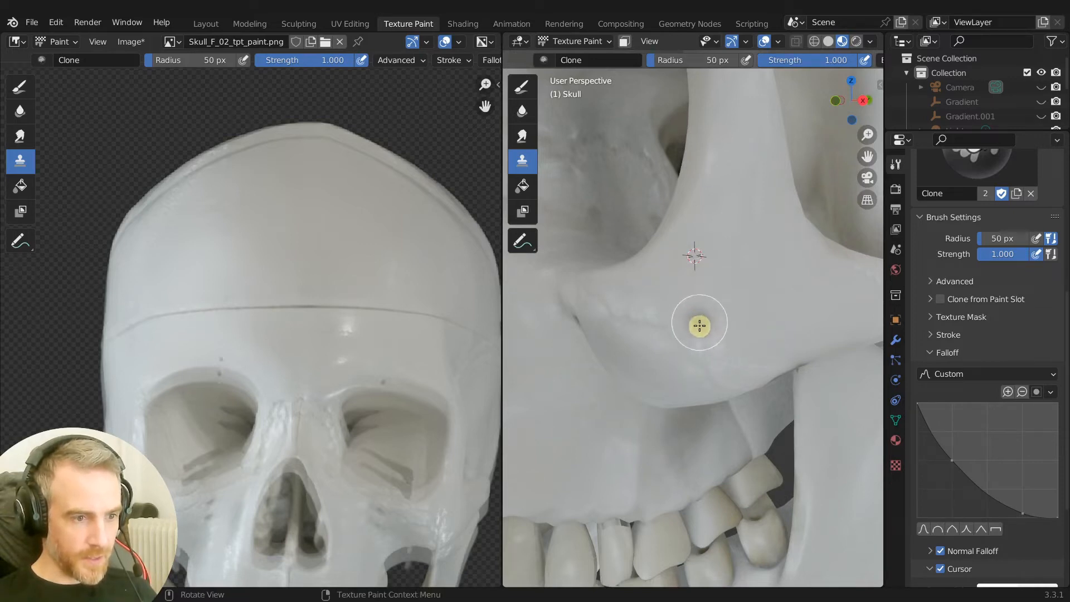
pyautogui.moveTo(719, 335); pyautogui.dragTo(718, 321, button='middle')
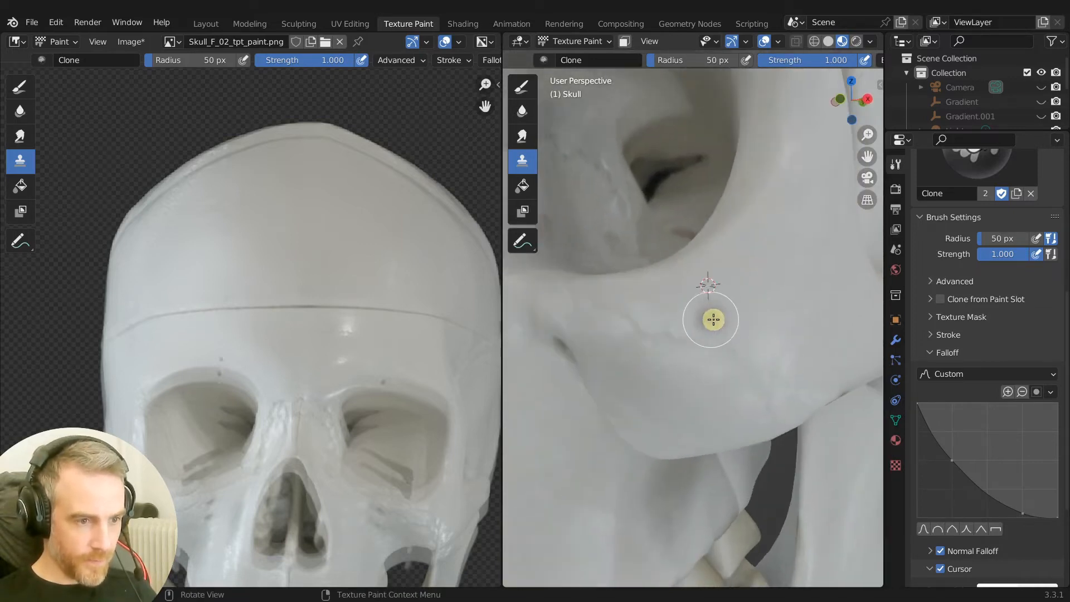
pyautogui.moveTo(665, 396); pyautogui.dragTo(726, 313, button='middle')
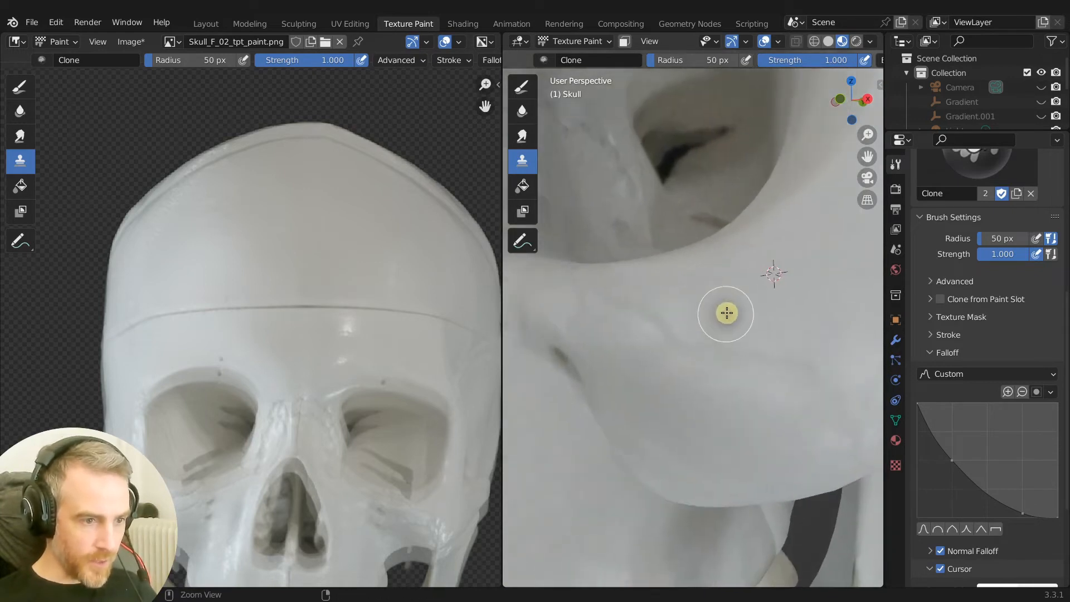
pyautogui.moveTo(628, 348); pyautogui.dragTo(671, 375, button='middle')
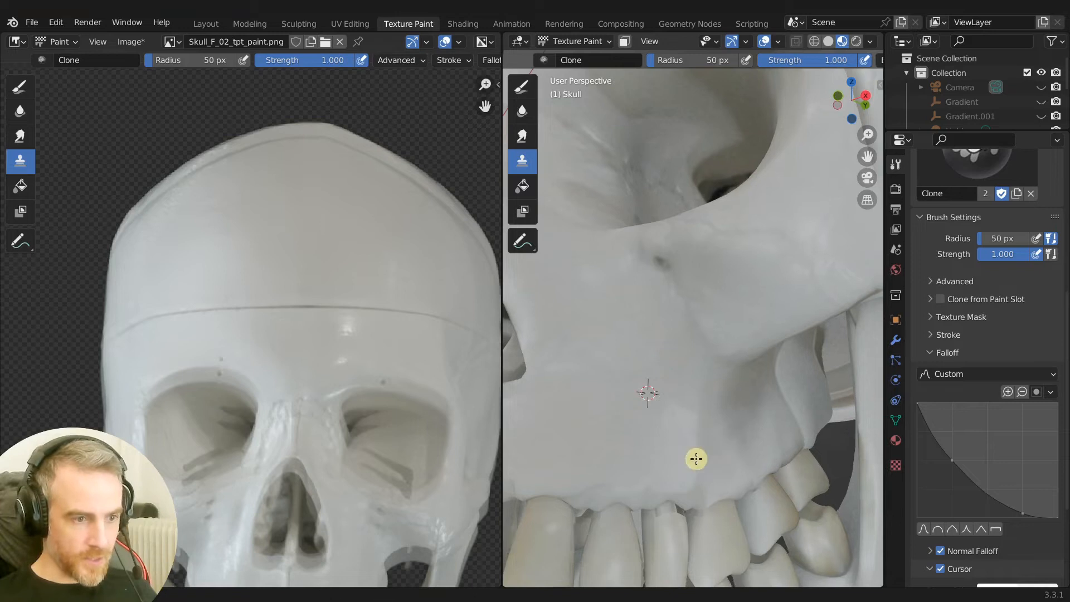
# Set clone sources on the upper jaw and beside the nasal opening, and paint over the highlights there.
pyautogui.moveTo(710, 450); pyautogui.dragTo(688, 433, button='middle')
pyautogui.moveTo(628, 406); pyautogui.dragTo(747, 416, button='middle')
pyautogui.keyDown('ctrl'); pyautogui.click(747, 415); pyautogui.keyUp('ctrl')
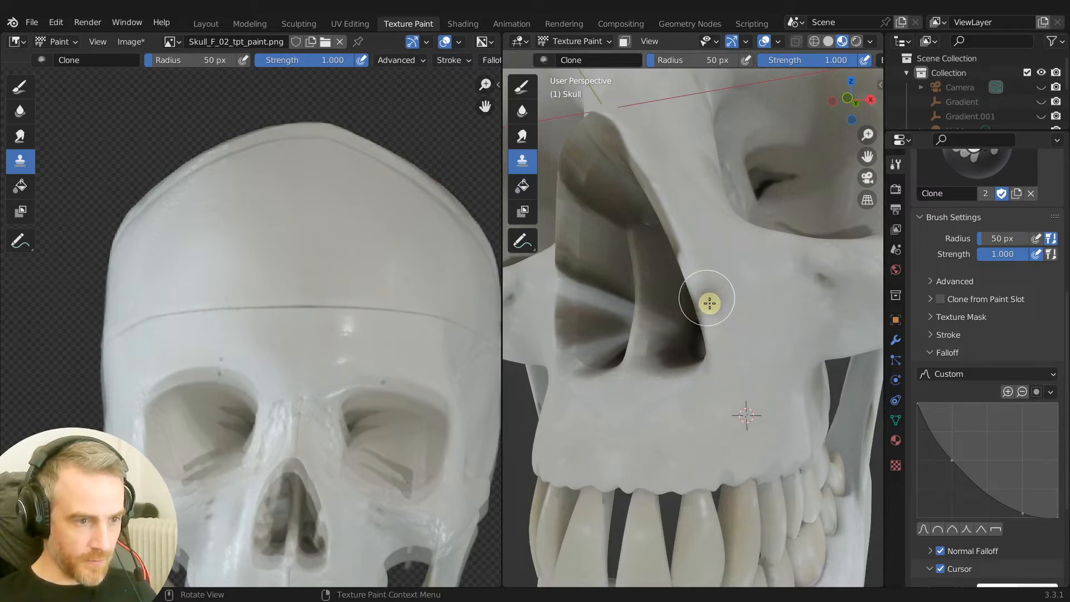
pyautogui.moveTo(751, 333); pyautogui.dragTo(671, 311, button='middle')
pyautogui.scroll(2, 672, 310)
pyautogui.moveTo(781, 301)
pyautogui.keyDown('shift'); pyautogui.mouseDown(button='middle')
pyautogui.moveTo(671, 342)
pyautogui.moveTo(613, 413)
pyautogui.moveTo(725, 330)
pyautogui.moveTo(741, 371)
pyautogui.moveTo(712, 354)
pyautogui.mouseUp(button='middle'); pyautogui.keyUp('shift')
pyautogui.keyDown('ctrl'); pyautogui.click(671, 341); pyautogui.keyUp('ctrl')
# Set the brush strength to 0.500 and clone lower-jaw bone along the gum line beneath the front teeth.
pyautogui.scroll(-4, 613, 413)
pyautogui.scroll(2, 710, 336)
pyautogui.scroll(2, 712, 353)
pyautogui.scroll(-1, 707, 308)
pyautogui.moveTo(707, 309)
pyautogui.mouseDown(button='middle')
pyautogui.moveTo(695, 370)
pyautogui.moveTo(741, 311)
pyautogui.moveTo(668, 352)
pyautogui.mouseUp(button='middle')
pyautogui.scroll(1, 735, 311)
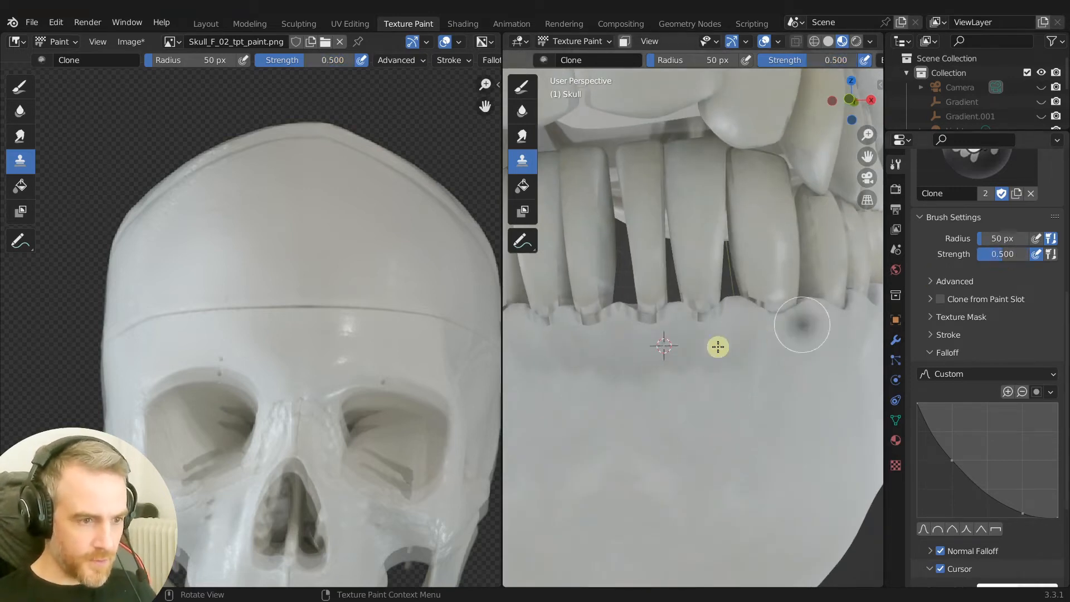
pyautogui.moveTo(655, 377)
pyautogui.mouseDown(button='middle')
pyautogui.moveTo(667, 366)
pyautogui.moveTo(633, 334)
pyautogui.mouseUp(button='middle')
pyautogui.keyDown('ctrl'); pyautogui.click(666, 343); pyautogui.keyUp('ctrl')
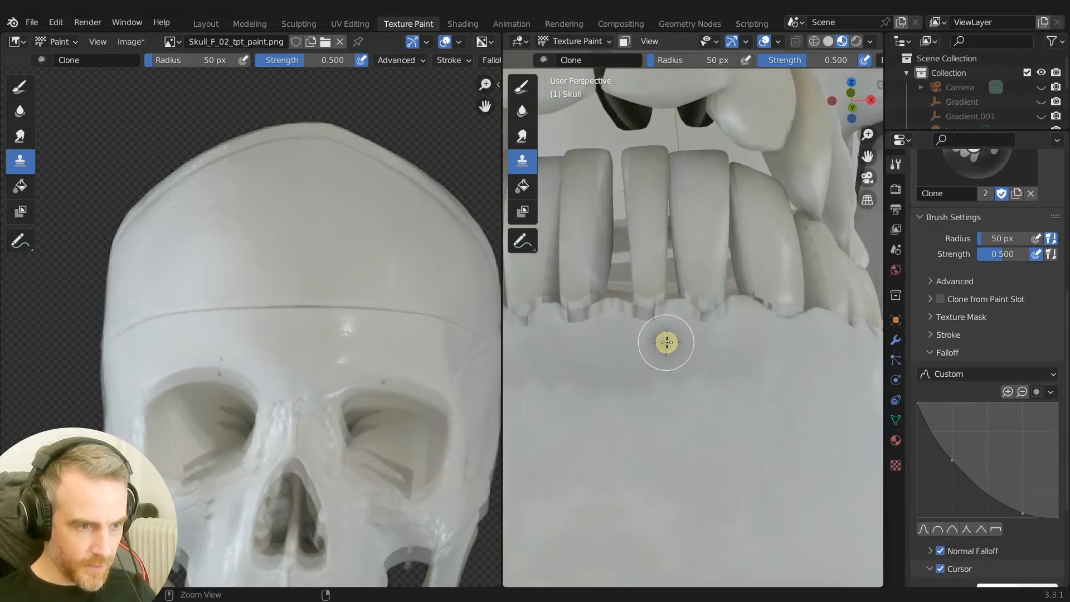
pyautogui.moveTo(712, 397)
pyautogui.mouseDown(button='middle')
pyautogui.moveTo(679, 468)
pyautogui.moveTo(669, 387)
pyautogui.moveTo(728, 453)
pyautogui.moveTo(704, 417)
pyautogui.moveTo(657, 414)
pyautogui.moveTo(746, 399)
pyautogui.moveTo(704, 372)
pyautogui.mouseUp(button='middle')
pyautogui.scroll(6, 669, 402)
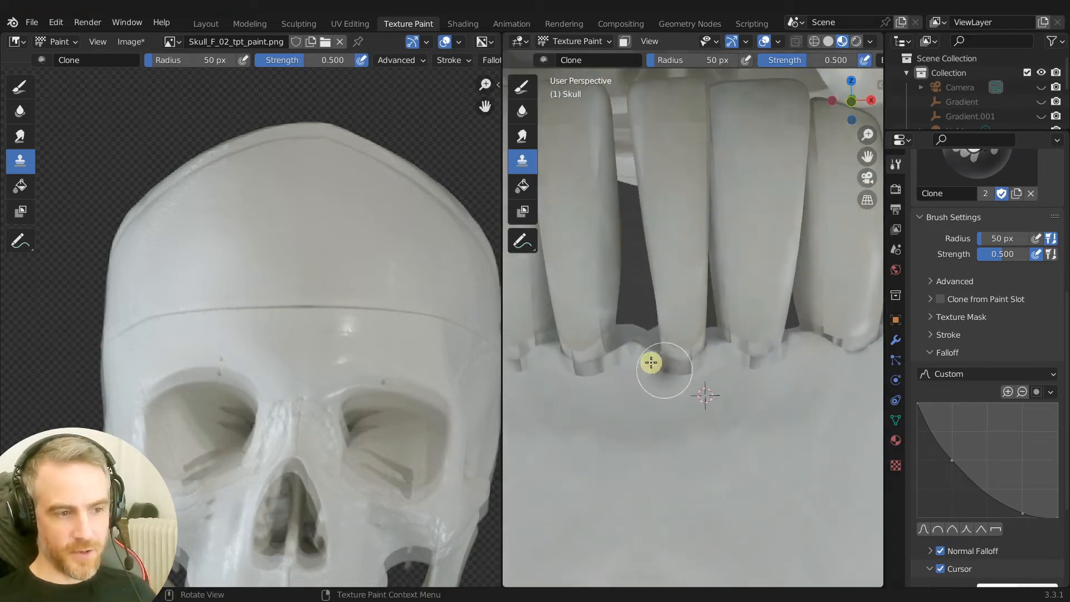
# Inspect the dark edges around the lower tooth roots and make AO the active paint slot.
pyautogui.scroll(-3, 694, 372)
pyautogui.scroll(-4, 711, 374)
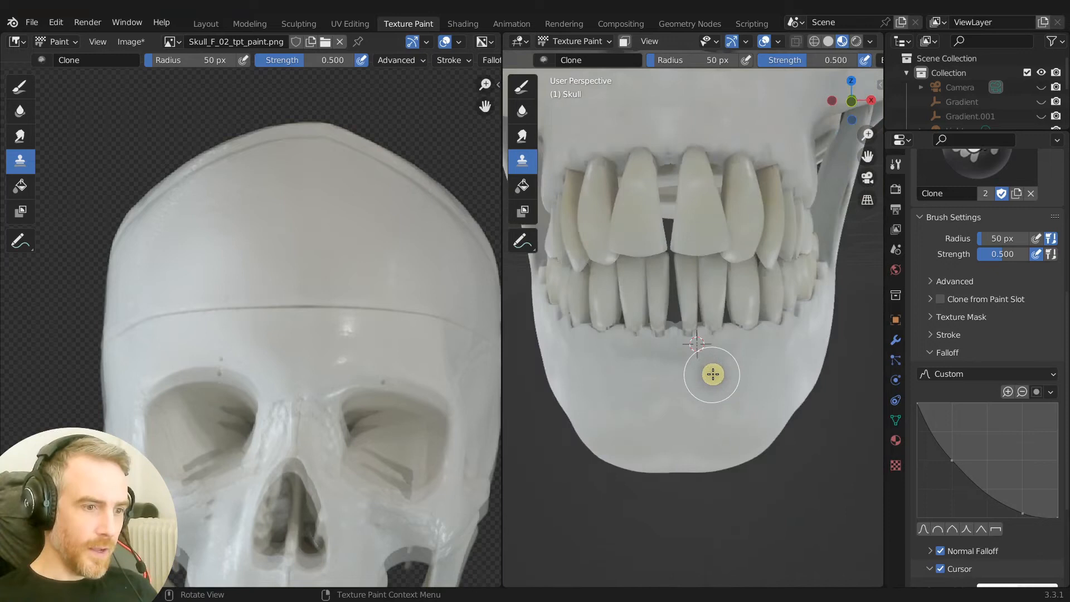
pyautogui.scroll(4, 709, 370)
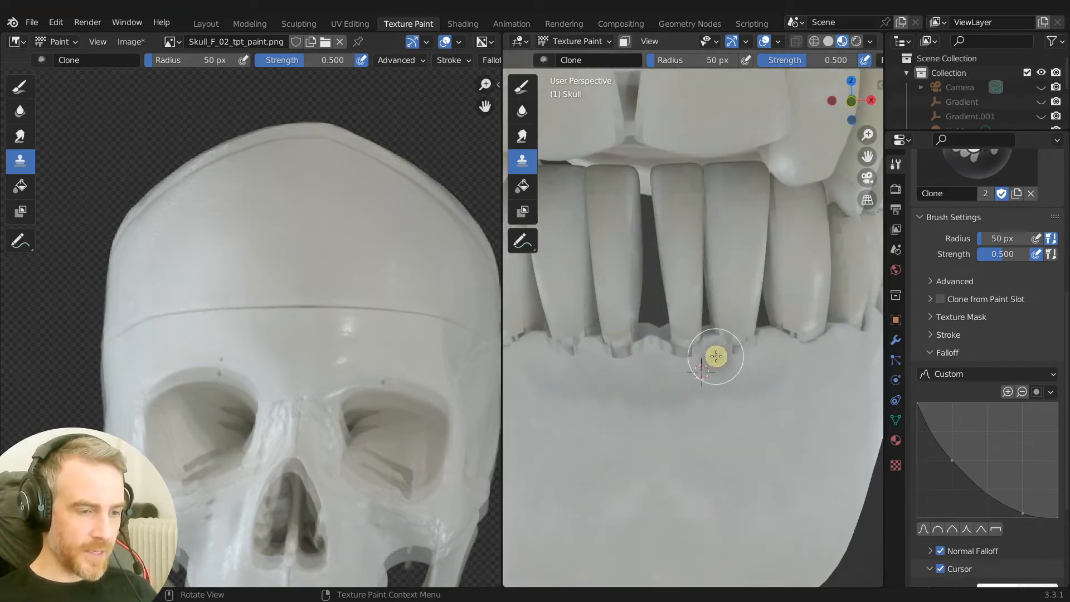
pyautogui.scroll(8, 948, 251)
pyautogui.click(941, 243)
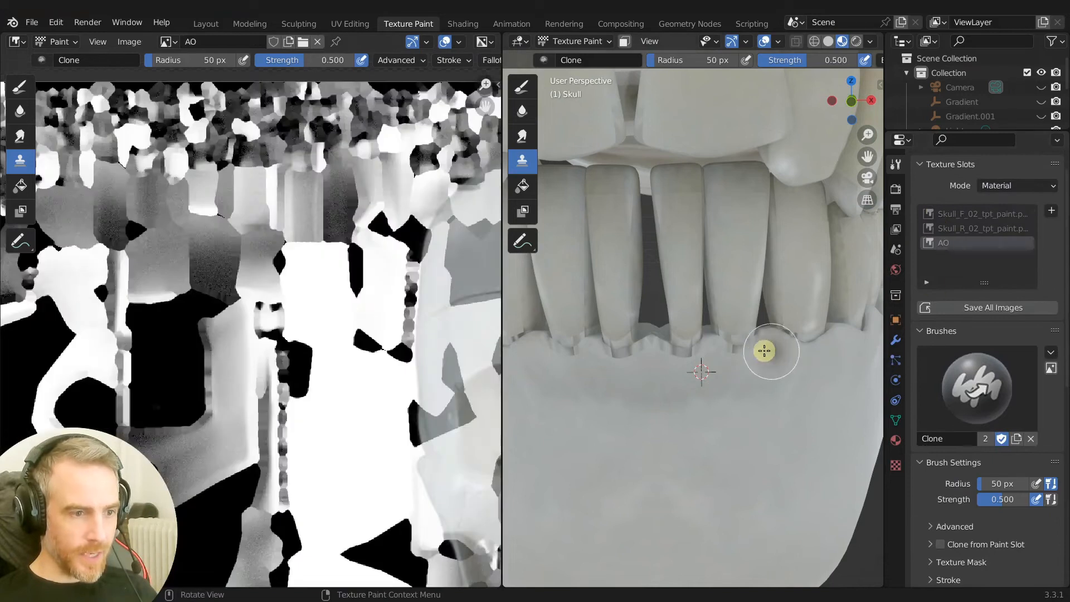
# Set the brush strength to 1.000 and clone over the dark AO edges around the lower tooth roots.
pyautogui.scroll(4, 705, 372)
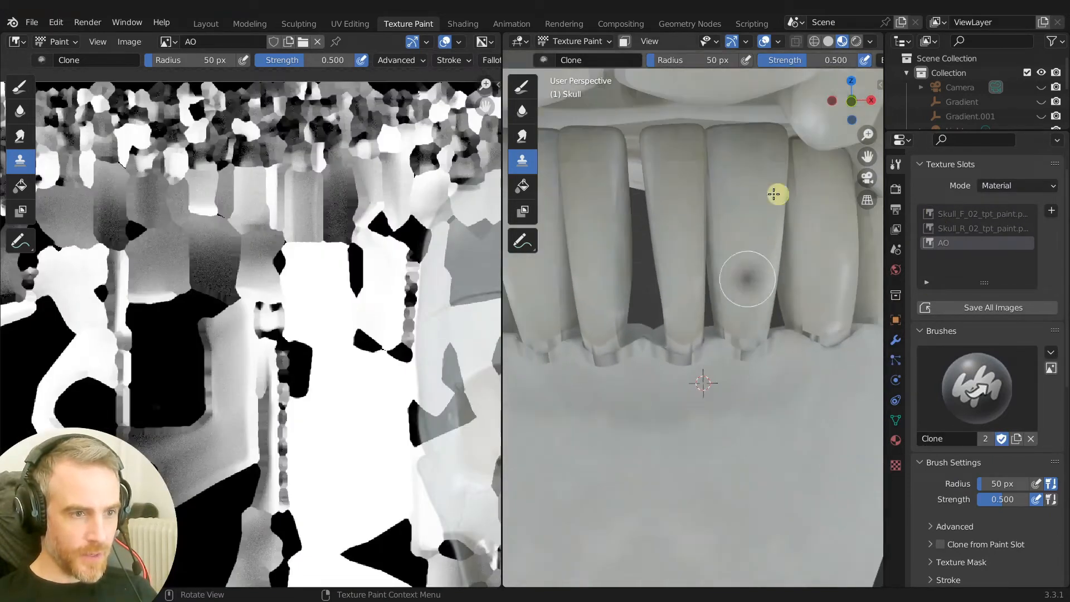
pyautogui.scroll(-5, 731, 198)
pyautogui.scroll(5, 712, 362)
pyautogui.scroll(3, 712, 362)
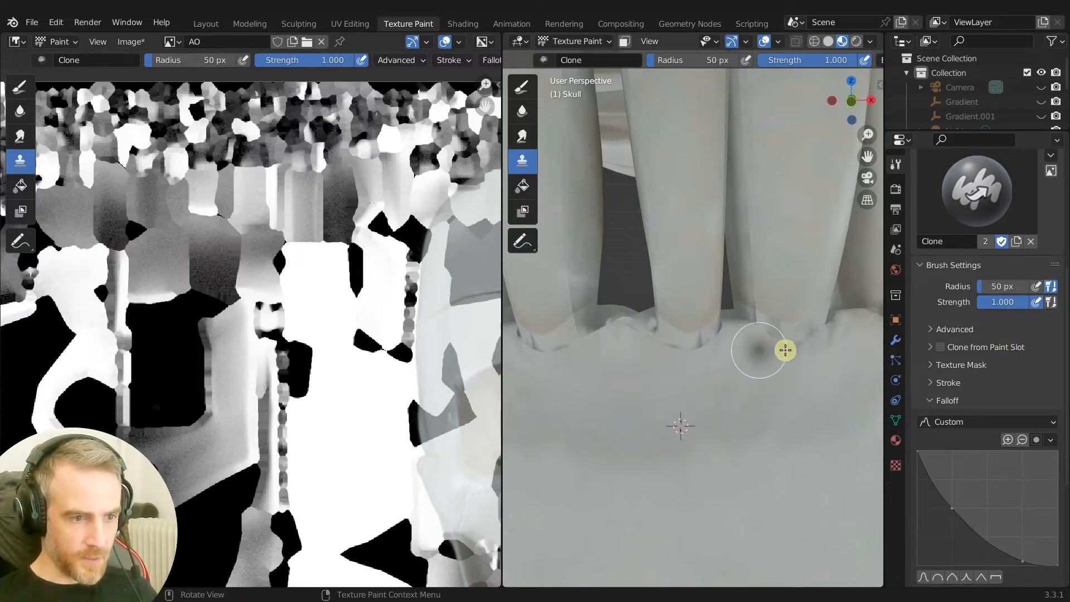
pyautogui.moveTo(824, 337); pyautogui.dragTo(671, 349, button='middle')
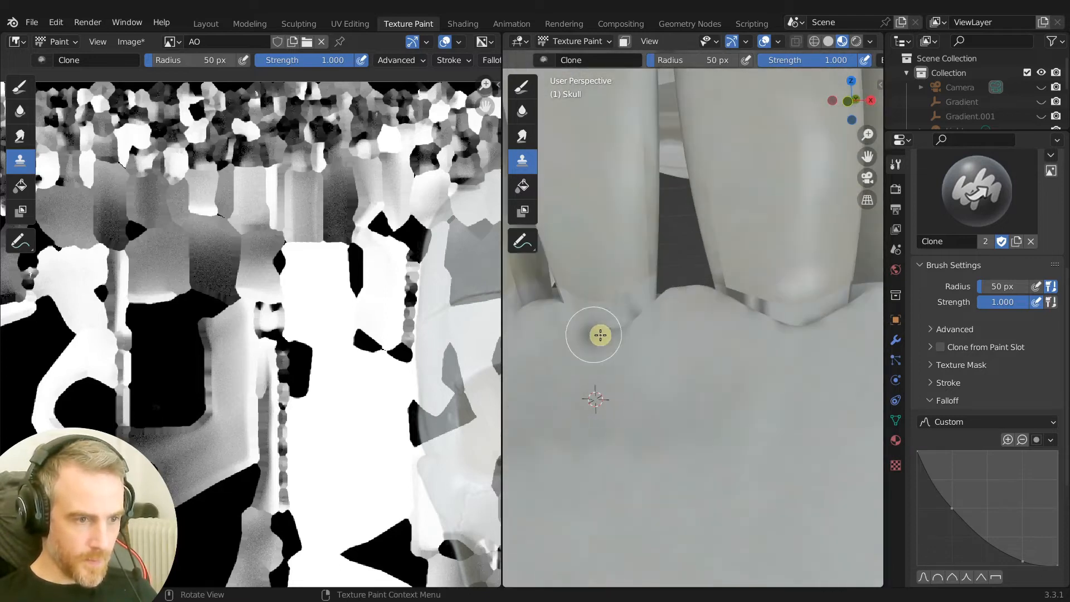
# Set the clone source on bone inside the skull's left eye socket, beside the lower dark slit.
pyautogui.scroll(-5, 634, 328)
pyautogui.moveTo(664, 406); pyautogui.dragTo(688, 357, button='middle')
pyautogui.scroll(-3, 719, 301)
pyautogui.scroll(5, 746, 259)
pyautogui.keyDown('shift'); pyautogui.moveTo(746, 258); pyautogui.dragTo(707, 349, button='middle'); pyautogui.keyUp('shift')
pyautogui.scroll(2, 705, 341)
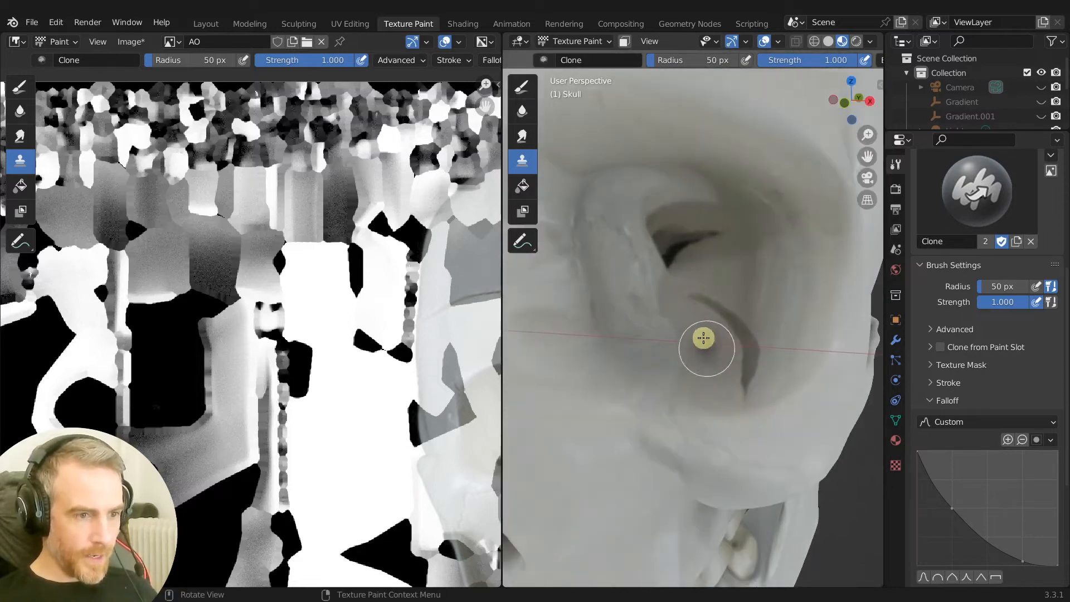
pyautogui.moveTo(673, 243)
pyautogui.mouseDown(button='middle')
pyautogui.moveTo(693, 333)
pyautogui.moveTo(711, 306)
pyautogui.moveTo(704, 313)
pyautogui.mouseUp(button='middle')
pyautogui.keyDown('ctrl'); pyautogui.click(695, 323); pyautogui.keyUp('ctrl')
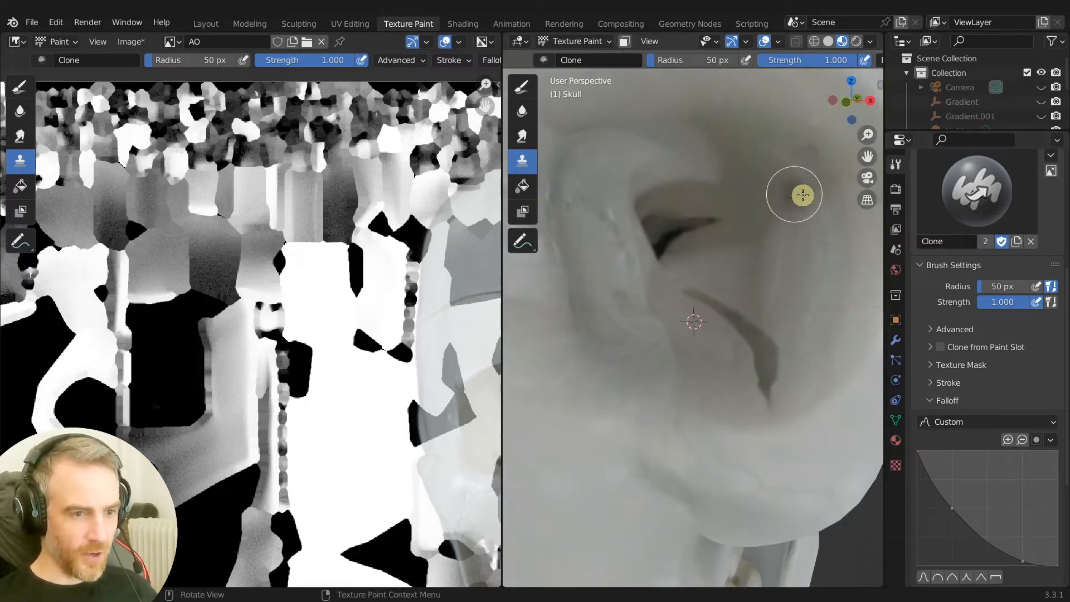
# Make Skull_F_02_tpt_paint.png the active paint slot and clear the Clone brush's source image in the image editor.
pyautogui.scroll(10, 934, 302)
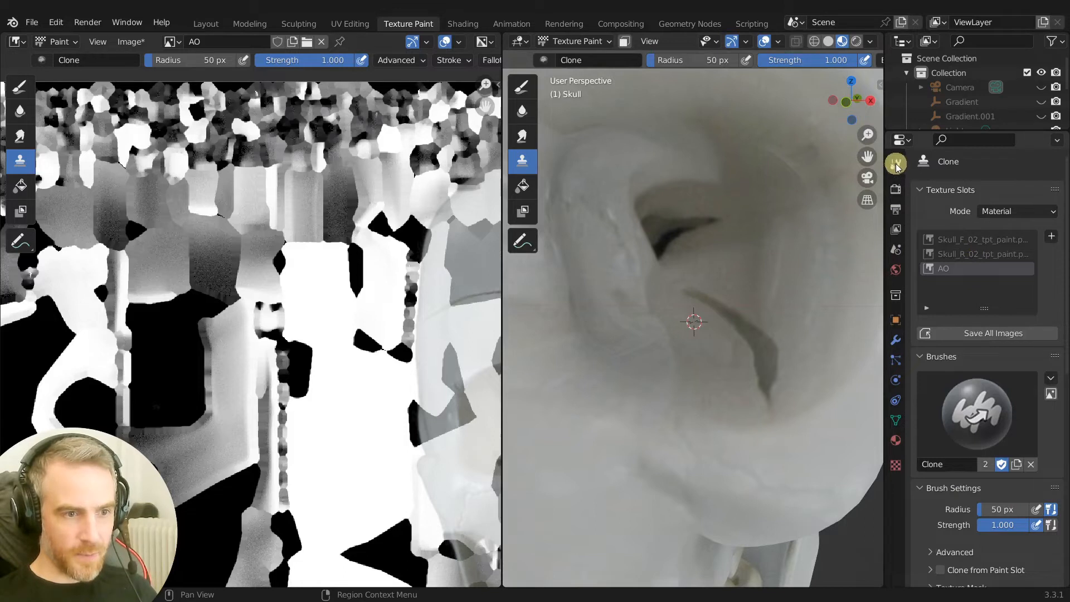
pyautogui.click(902, 186)
pyautogui.click(910, 166)
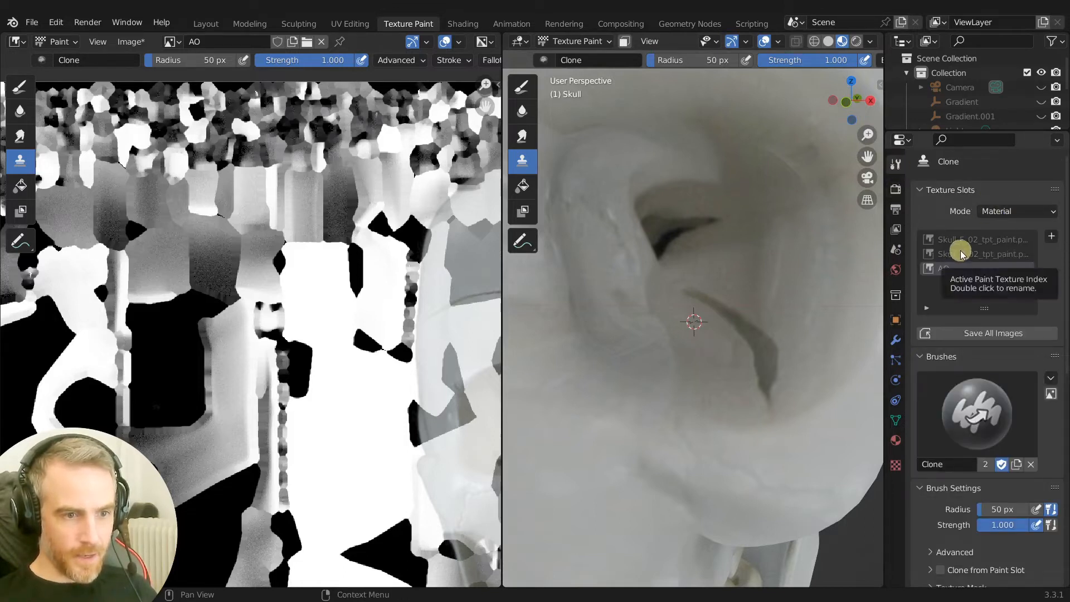
pyautogui.click(981, 239)
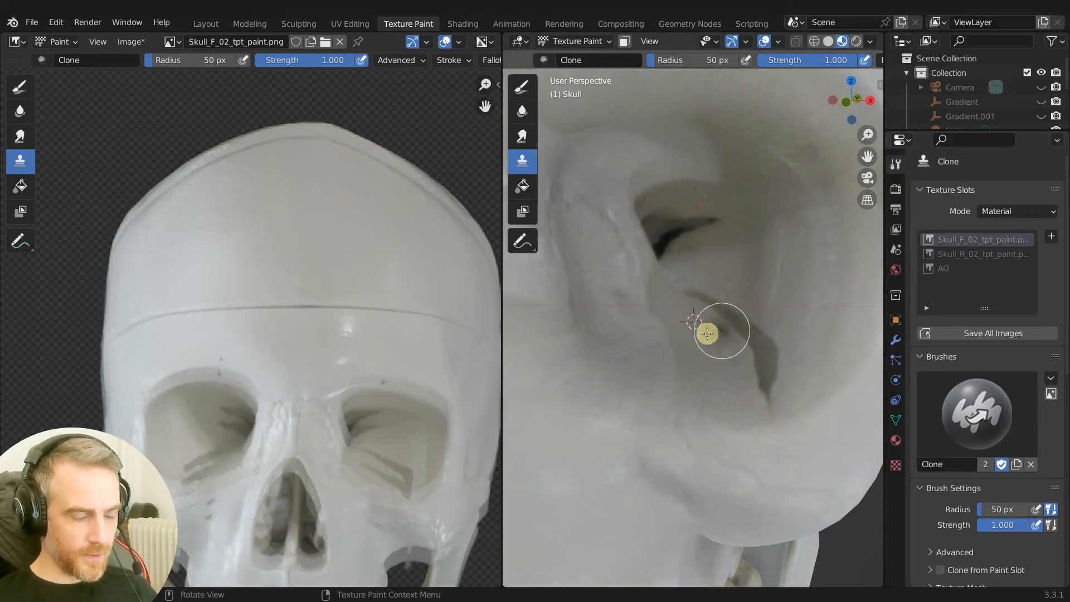
pyautogui.press('n')
pyautogui.click(471, 361)
pyautogui.press('n')
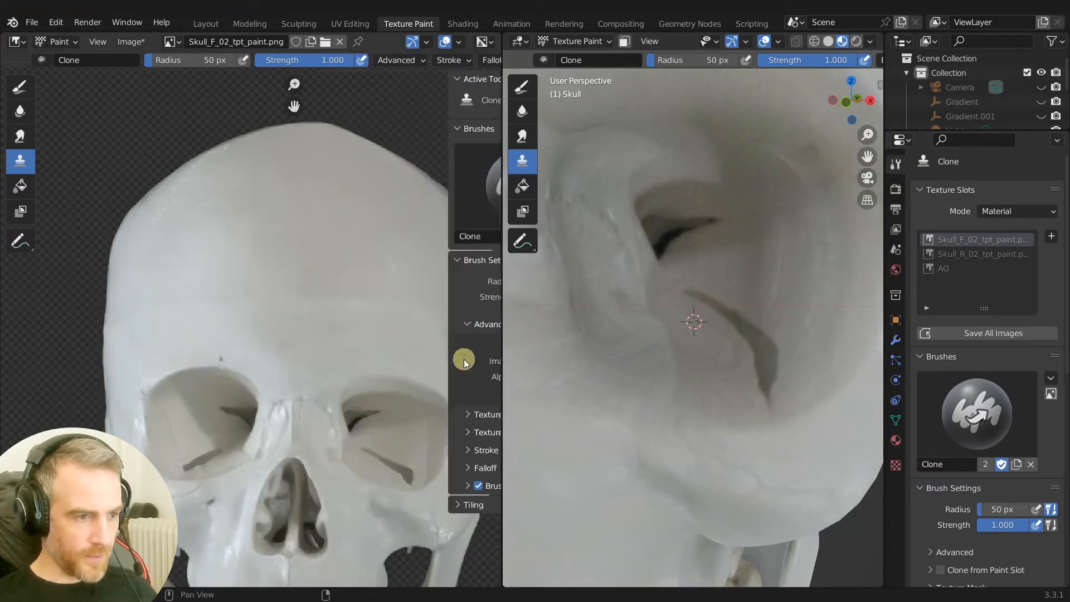
# Clone neighbouring bone over the lower dark slit in the skull's left eye socket.
pyautogui.scroll(3, 732, 316)
pyautogui.keyDown('ctrl'); pyautogui.click(663, 289); pyautogui.keyUp('ctrl')
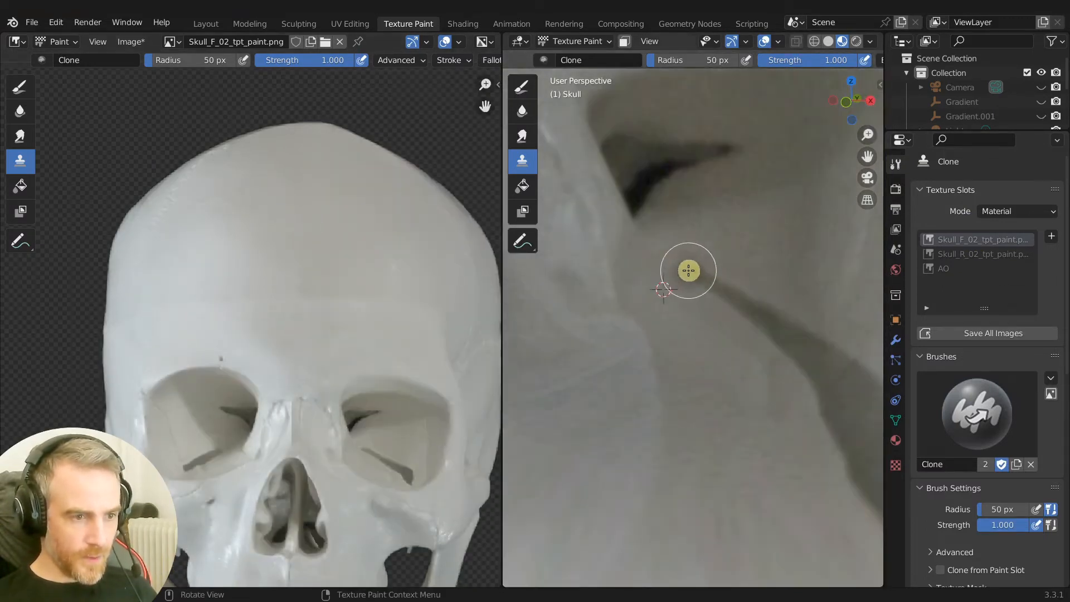
pyautogui.moveTo(725, 289)
pyautogui.mouseDown()
pyautogui.moveTo(826, 366)
pyautogui.moveTo(847, 469)
pyautogui.mouseUp()
pyautogui.keyDown('ctrl'); pyautogui.click(757, 242); pyautogui.keyUp('ctrl')
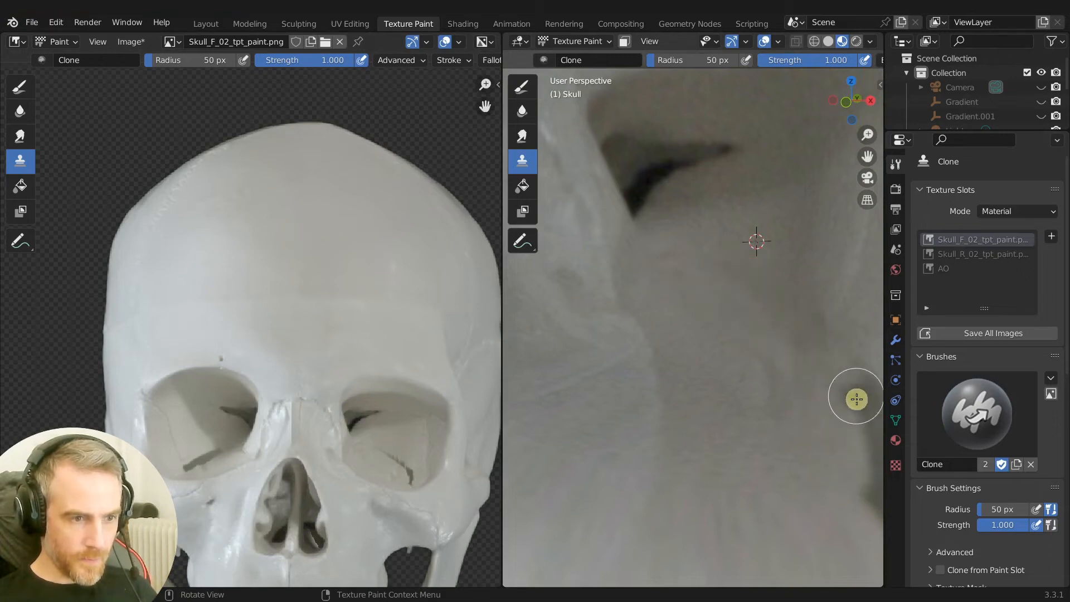
pyautogui.moveTo(851, 380); pyautogui.dragTo(781, 357, button='middle')
pyautogui.keyDown('ctrl'); pyautogui.click(788, 301); pyautogui.keyUp('ctrl')
pyautogui.moveTo(768, 343); pyautogui.dragTo(836, 396)
# Clone over the upper dark slit and the remains of the lower one in the skull's left eye socket.
pyautogui.moveTo(719, 424); pyautogui.dragTo(752, 386, button='middle')
pyautogui.scroll(-7, 762, 330)
pyautogui.moveTo(763, 330); pyautogui.dragTo(691, 277, button='middle')
pyautogui.scroll(4, 700, 327)
pyautogui.scroll(3, 704, 315)
pyautogui.moveTo(703, 391); pyautogui.dragTo(658, 387)
pyautogui.moveTo(622, 302); pyautogui.dragTo(631, 276)
pyautogui.scroll(-6, 641, 327)
pyautogui.moveTo(641, 327); pyautogui.dragTo(694, 281, button='middle')
pyautogui.scroll(5, 678, 301)
pyautogui.scroll(4, 689, 310)
pyautogui.scroll(4, 695, 287)
pyautogui.scroll(-3, 699, 296)
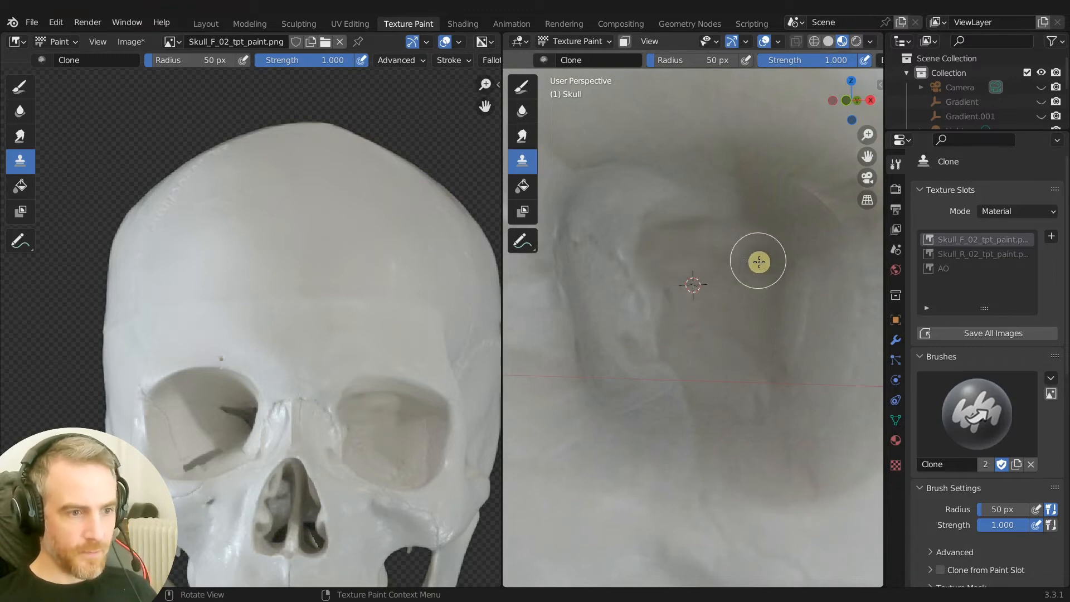
# Examine the retouched area inside the skull's left eye socket up close and from several angles.
pyautogui.scroll(-5, 700, 342)
pyautogui.scroll(5, 659, 346)
pyautogui.moveTo(700, 342)
pyautogui.mouseDown(button='middle')
pyautogui.moveTo(652, 346)
pyautogui.moveTo(822, 335)
pyautogui.moveTo(690, 341)
pyautogui.moveTo(707, 333)
pyautogui.moveTo(664, 402)
pyautogui.moveTo(710, 332)
pyautogui.moveTo(691, 392)
pyautogui.moveTo(694, 348)
pyautogui.mouseUp(button='middle')
pyautogui.scroll(-6, 660, 346)
pyautogui.scroll(4, 691, 342)
pyautogui.scroll(-2, 707, 333)
pyautogui.scroll(4, 671, 401)
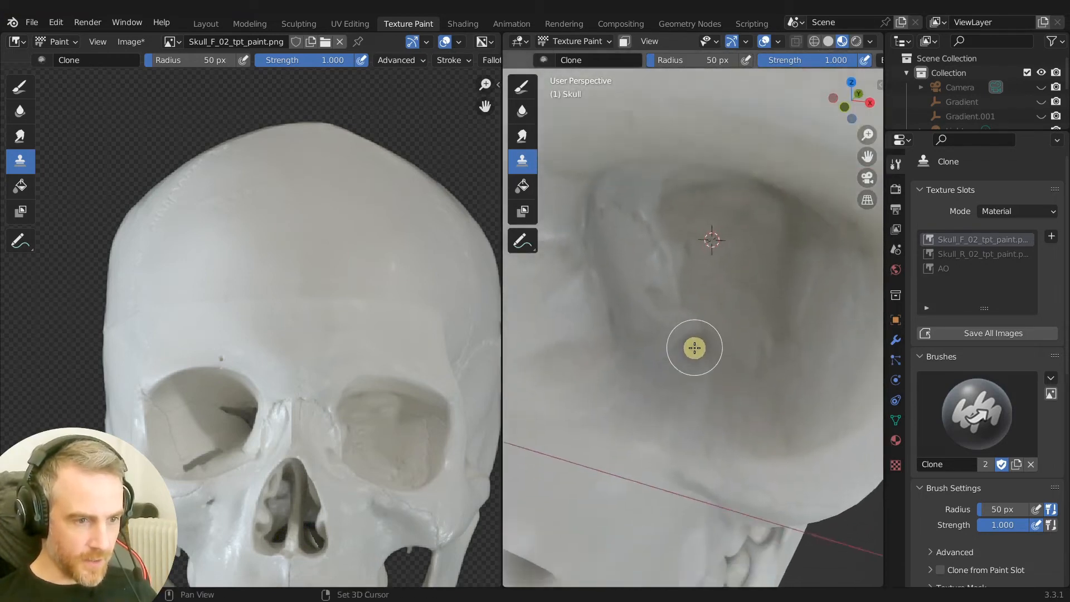
pyautogui.scroll(2, 695, 347)
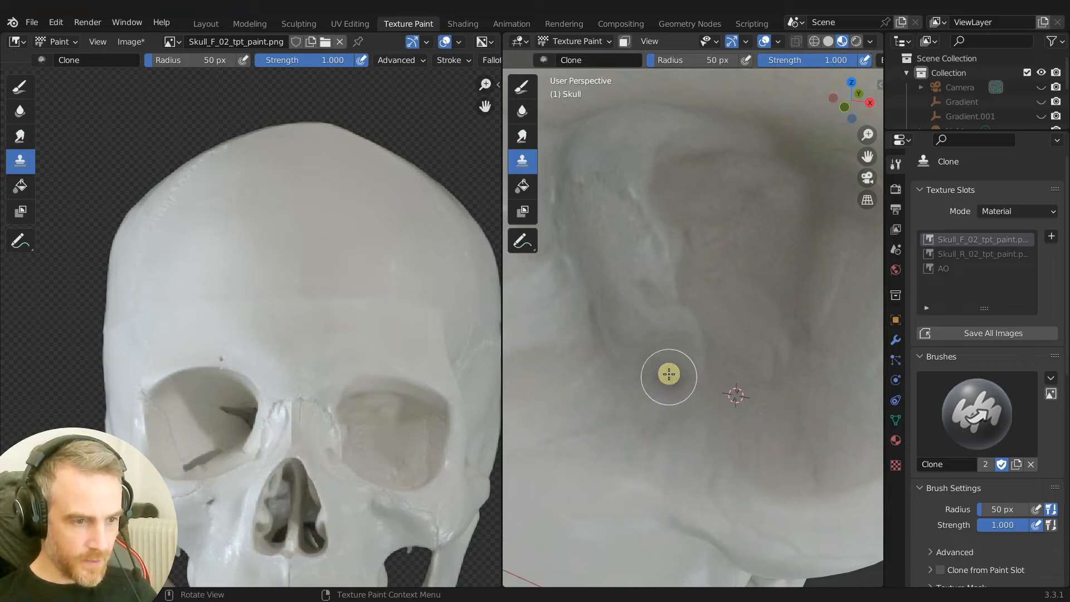
pyautogui.moveTo(695, 375); pyautogui.dragTo(627, 321, button='middle')
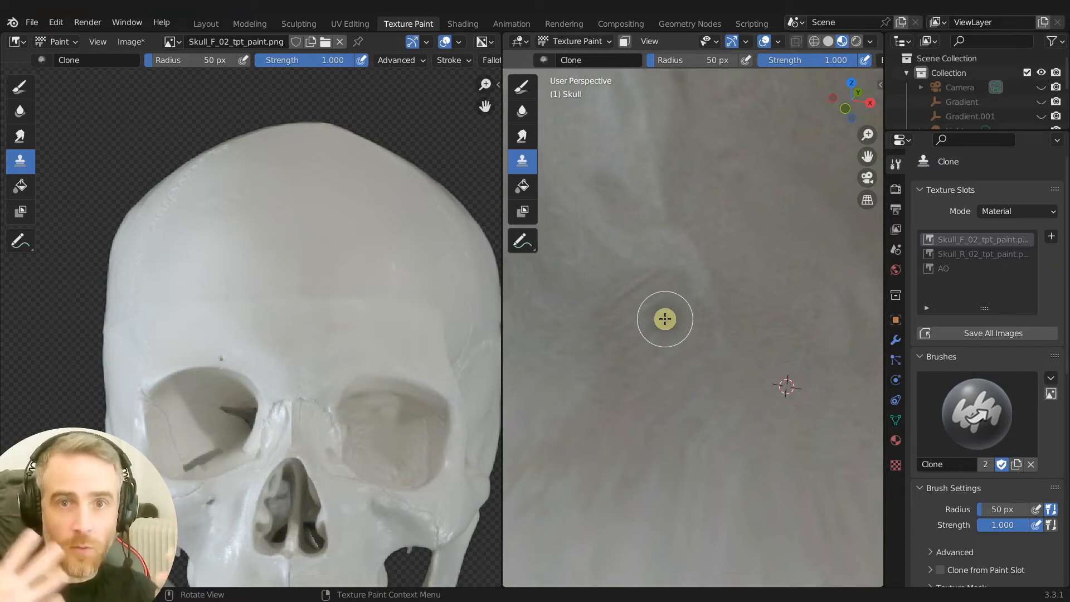
pyautogui.moveTo(666, 319); pyautogui.dragTo(684, 329, button='middle')
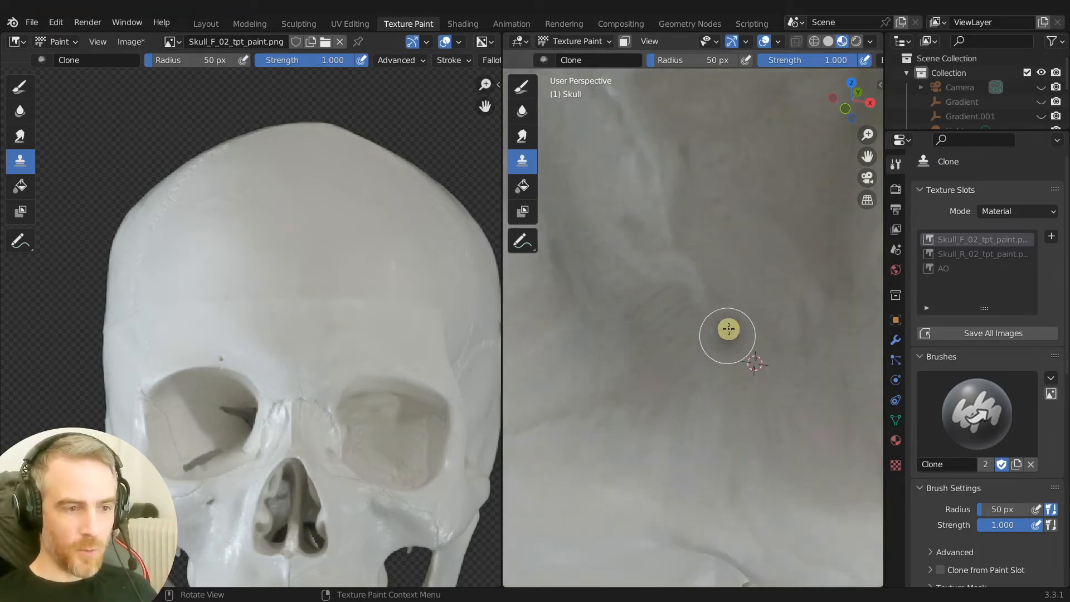
pyautogui.scroll(-6, 737, 335)
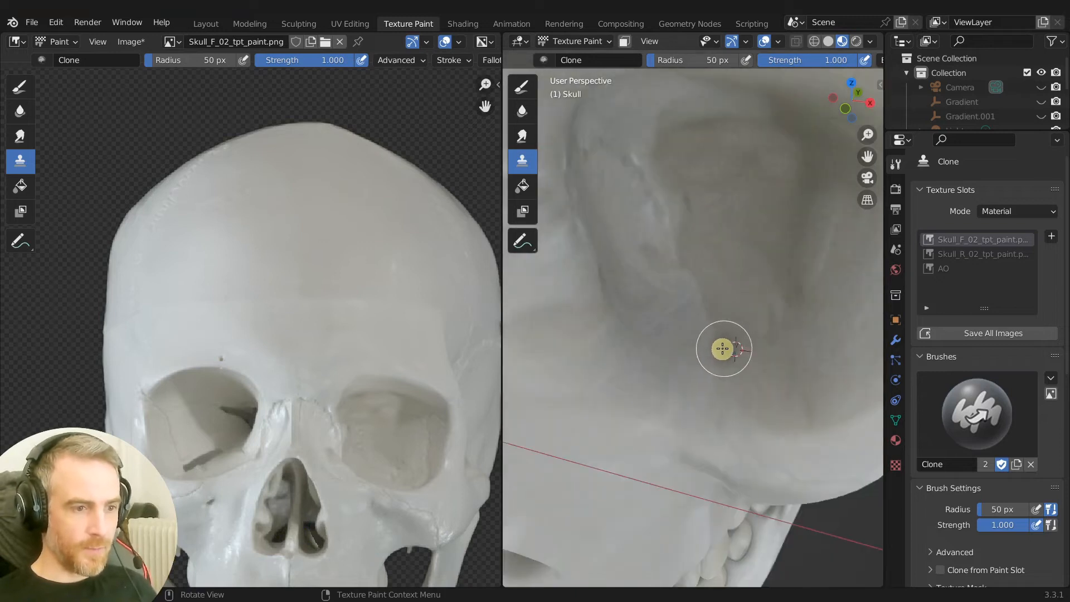
pyautogui.moveTo(736, 325)
pyautogui.mouseDown(button='middle')
pyautogui.moveTo(722, 262)
pyautogui.moveTo(748, 279)
pyautogui.moveTo(712, 303)
pyautogui.moveTo(802, 301)
pyautogui.moveTo(684, 314)
pyautogui.mouseUp(button='middle')
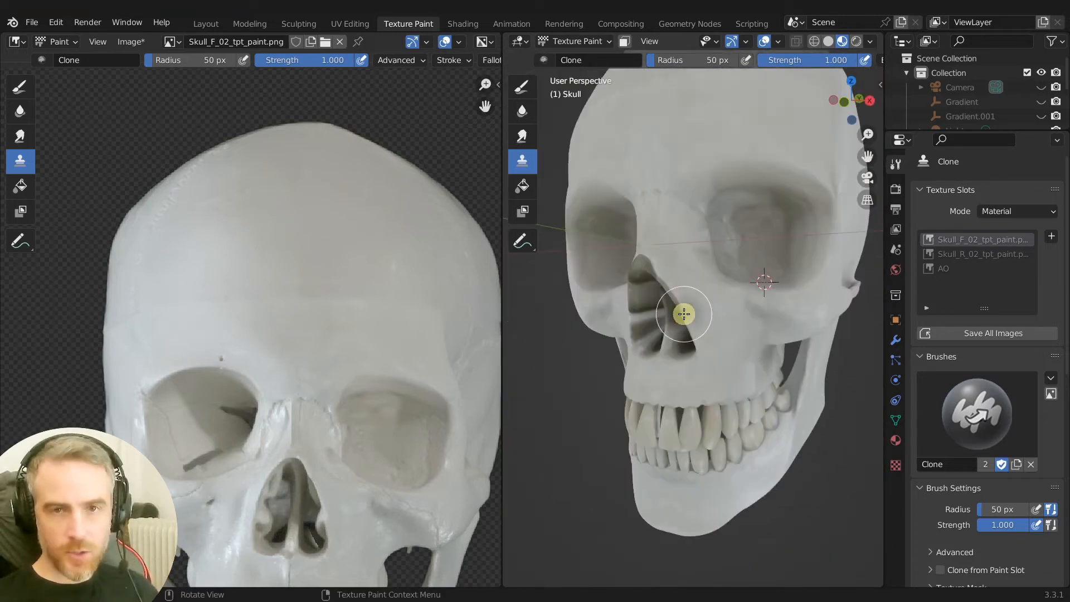
# Make Skull_R_02_tpt_paint.png the active paint slot and set the Clone brush radius to 84 px for work beside the lower molars.
pyautogui.moveTo(746, 334); pyautogui.dragTo(717, 335, button='middle')
pyautogui.scroll(6, 717, 335)
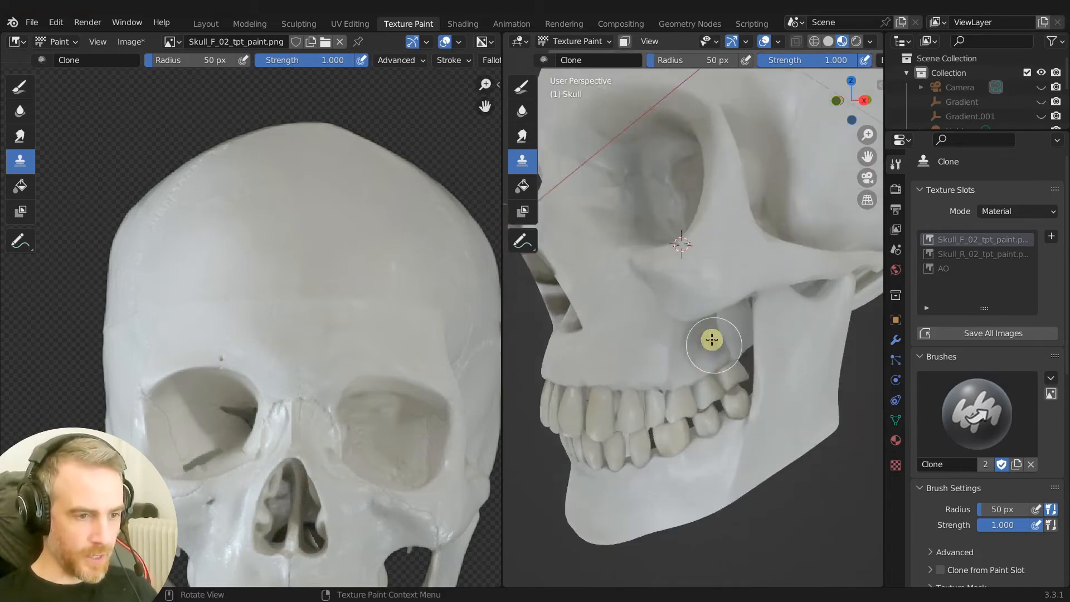
pyautogui.scroll(-3, 727, 363)
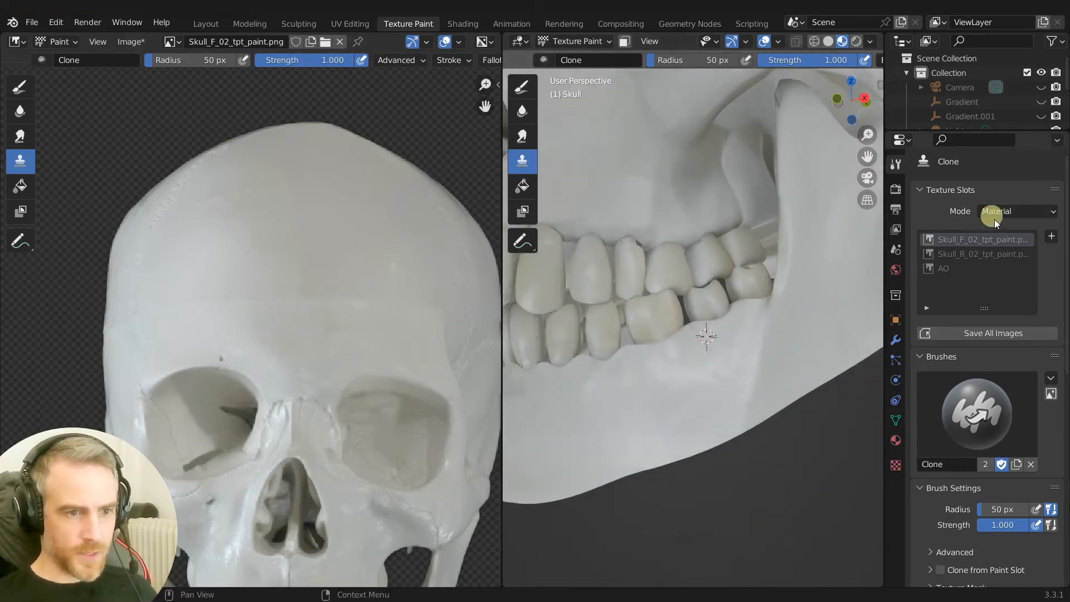
pyautogui.click(976, 256)
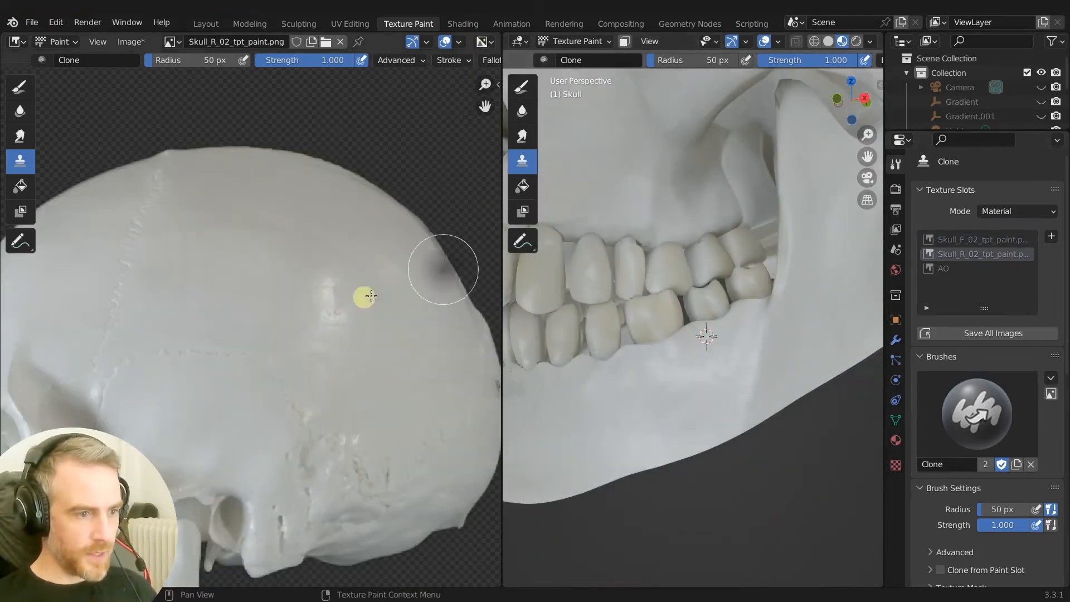
pyautogui.scroll(-2, 394, 225)
pyautogui.scroll(4, 306, 286)
pyautogui.scroll(3, 717, 353)
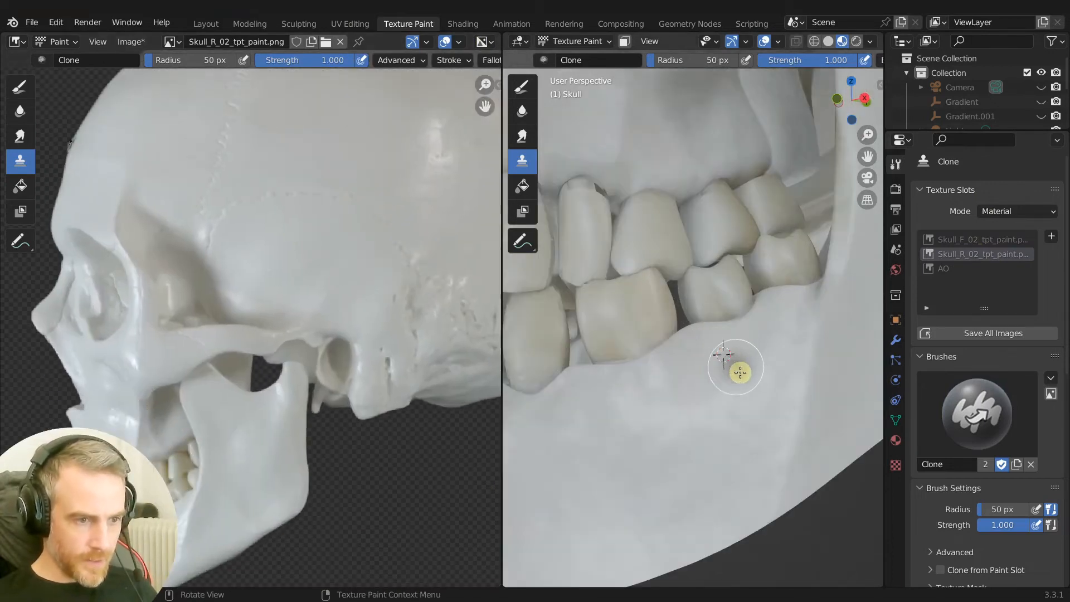
pyautogui.press('f')
pyautogui.click(690, 424)
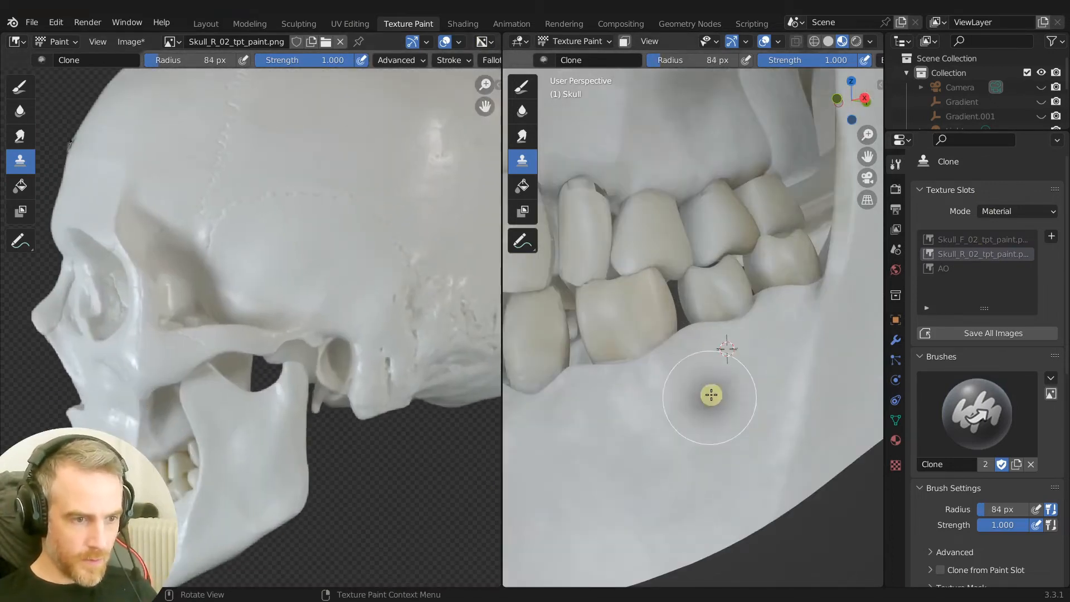
# Clone neighbouring bone over the light marks on the side of the lower jaw, below and behind the molars.
pyautogui.keyDown('shift'); pyautogui.moveTo(747, 487); pyautogui.dragTo(641, 454, button='middle'); pyautogui.keyUp('shift')
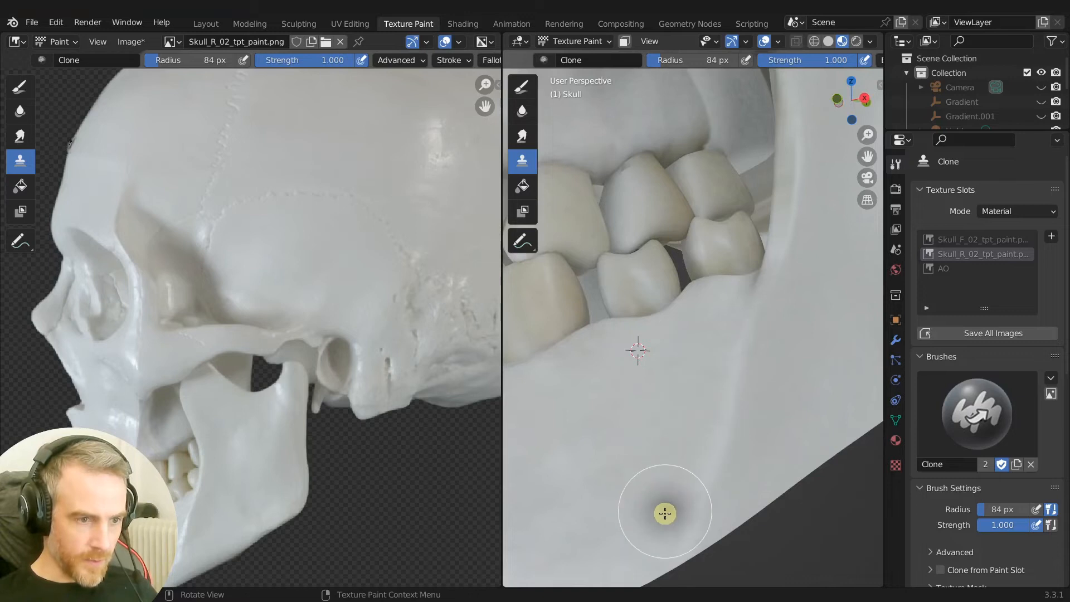
pyautogui.scroll(-3, 665, 512)
pyautogui.scroll(3, 718, 362)
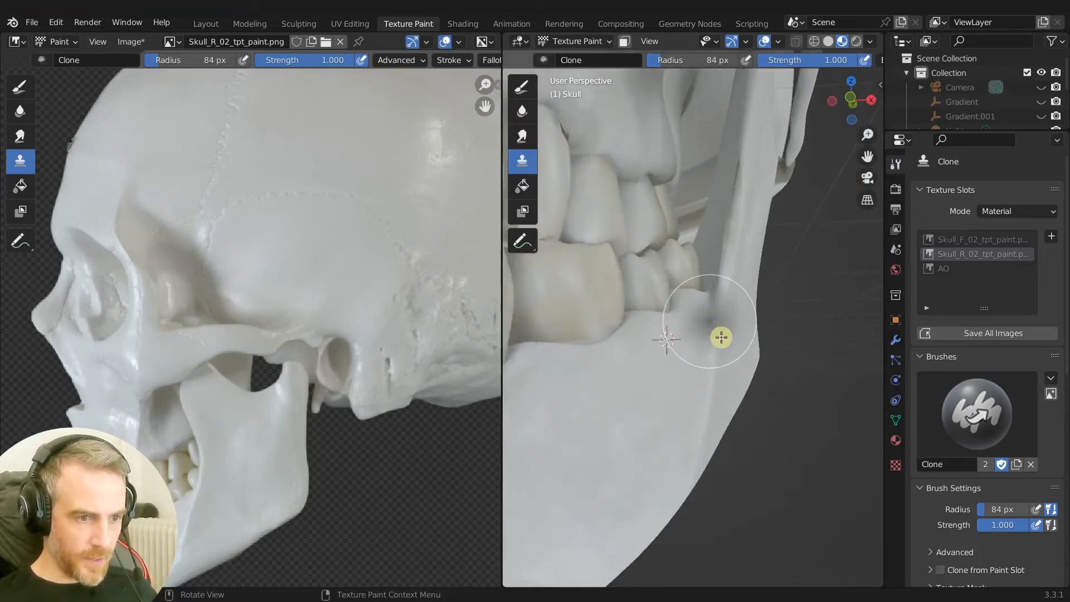
pyautogui.moveTo(712, 323); pyautogui.dragTo(688, 387, button='middle')
pyautogui.keyDown('shift'); pyautogui.moveTo(750, 327); pyautogui.dragTo(672, 349, button='middle'); pyautogui.keyUp('shift')
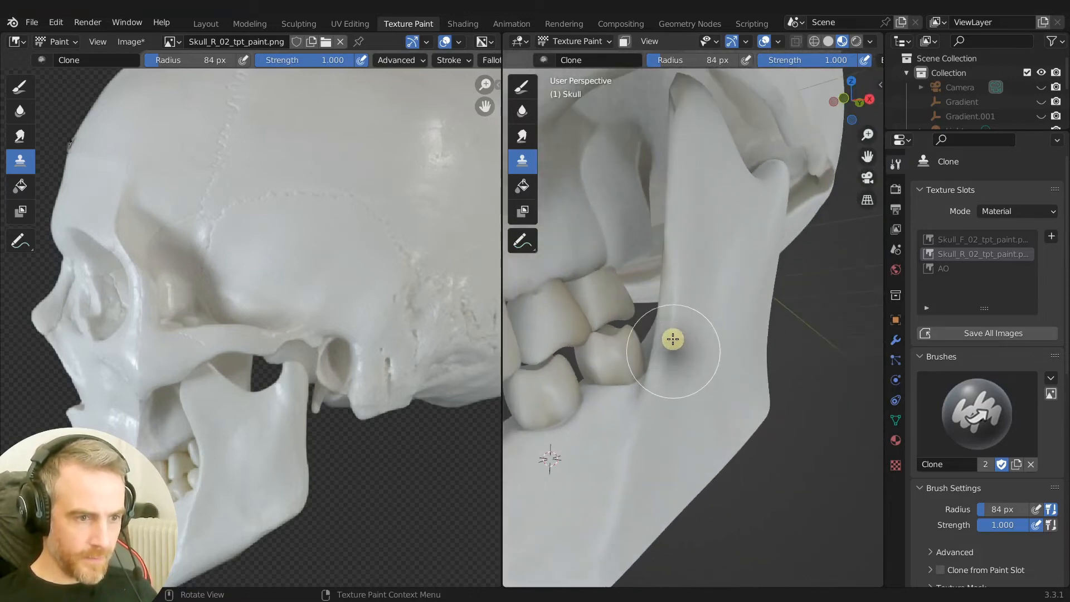
pyautogui.keyDown('ctrl'); pyautogui.moveTo(642, 421); pyautogui.dragTo(675, 468, button='middle'); pyautogui.keyUp('ctrl')
pyautogui.moveTo(717, 373); pyautogui.dragTo(636, 390, button='middle')
pyautogui.keyDown('ctrl'); pyautogui.moveTo(577, 423); pyautogui.dragTo(602, 367, button='middle'); pyautogui.keyUp('ctrl')
pyautogui.keyDown('ctrl'); pyautogui.moveTo(747, 307); pyautogui.dragTo(730, 418, button='middle'); pyautogui.keyUp('ctrl')
pyautogui.keyDown('ctrl'); pyautogui.moveTo(669, 395); pyautogui.dragTo(727, 404, button='middle'); pyautogui.keyUp('ctrl')
pyautogui.keyDown('ctrl'); pyautogui.click(683, 312); pyautogui.keyUp('ctrl')
# Resample clean bone and clone over the light marks from the rear branch of the jaw up towards the cheekbone.
pyautogui.keyDown('shift'); pyautogui.moveTo(747, 329); pyautogui.dragTo(680, 419, button='middle'); pyautogui.keyUp('shift')
pyautogui.keyDown('ctrl'); pyautogui.moveTo(669, 413); pyautogui.dragTo(719, 354, button='middle'); pyautogui.keyUp('ctrl')
pyautogui.keyDown('shift'); pyautogui.moveTo(760, 344); pyautogui.dragTo(760, 392, button='middle'); pyautogui.keyUp('shift')
pyautogui.keyDown('ctrl'); pyautogui.moveTo(750, 273); pyautogui.dragTo(664, 346, button='middle'); pyautogui.keyUp('ctrl')
pyautogui.keyDown('ctrl'); pyautogui.moveTo(669, 440); pyautogui.dragTo(711, 455, button='middle'); pyautogui.keyUp('ctrl')
pyautogui.keyDown('ctrl'); pyautogui.click(662, 366); pyautogui.keyUp('ctrl')
pyautogui.keyDown('shift'); pyautogui.moveTo(775, 435); pyautogui.dragTo(680, 424, button='middle'); pyautogui.keyUp('shift')
pyautogui.keyDown('shift'); pyautogui.moveTo(722, 552); pyautogui.dragTo(726, 324, button='middle'); pyautogui.keyUp('shift')
pyautogui.keyDown('ctrl'); pyautogui.click(726, 324); pyautogui.keyUp('ctrl')
pyautogui.scroll(3, 741, 396)
pyautogui.keyDown('ctrl'); pyautogui.click(688, 421); pyautogui.keyUp('ctrl')
pyautogui.scroll(-2, 676, 381)
# Set the Clone brush radius to 72 px and clone over the temple area above the cheekbone arch.
pyautogui.press('f')
pyautogui.click(650, 357)
pyautogui.keyDown('ctrl'); pyautogui.moveTo(645, 385); pyautogui.dragTo(725, 446, button='middle'); pyautogui.keyUp('ctrl')
pyautogui.moveTo(725, 446)
pyautogui.keyDown('shift'); pyautogui.mouseDown(button='middle')
pyautogui.moveTo(771, 402)
pyautogui.moveTo(678, 384)
pyautogui.mouseUp(button='middle'); pyautogui.keyUp('shift')
pyautogui.scroll(-3, 714, 485)
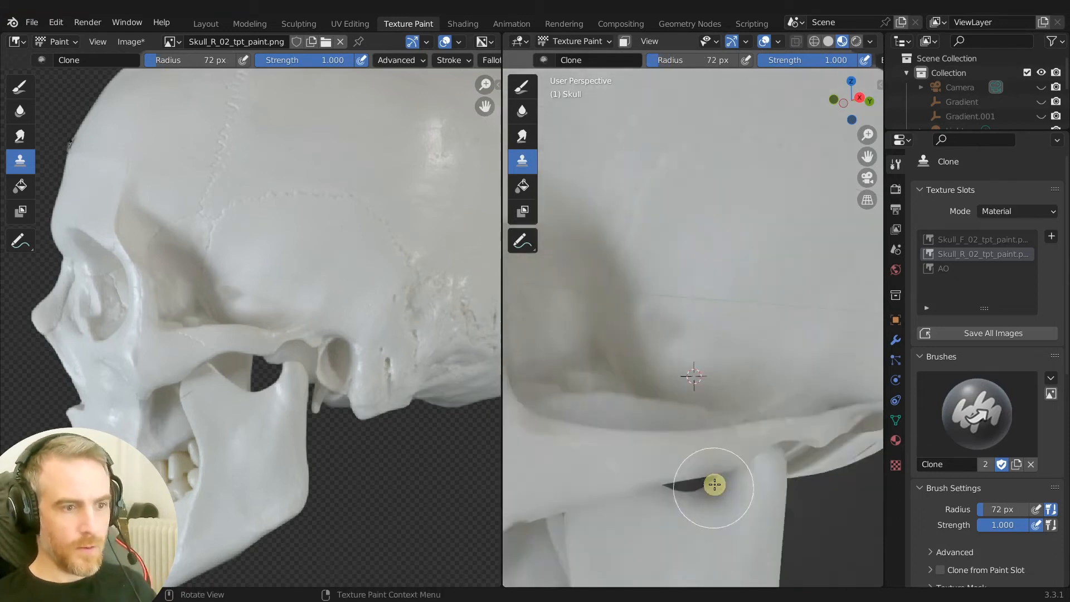
# Flatten the Clone brush's custom falloff curve, with its upper point at 0.25, 0.79, and set the strength to 0.5.
pyautogui.scroll(2, 715, 484)
pyautogui.scroll(-15, 1001, 509)
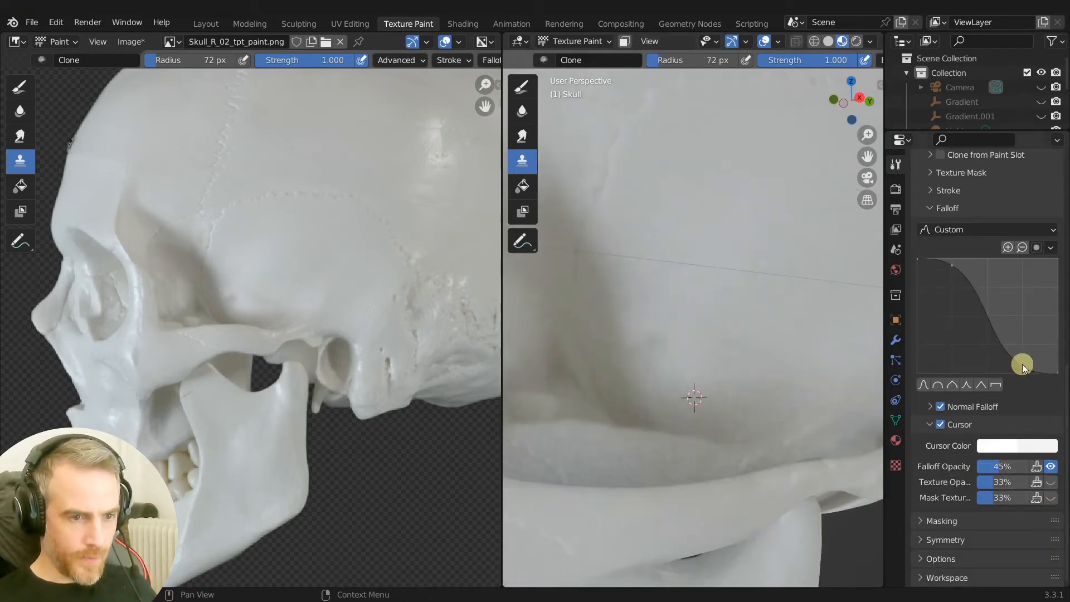
pyautogui.moveTo(1023, 366); pyautogui.dragTo(1026, 337)
pyautogui.moveTo(952, 265); pyautogui.dragTo(954, 282)
pyautogui.moveTo(688, 341); pyautogui.dragTo(721, 385, button='middle')
pyautogui.scroll(6, 1004, 312)
pyautogui.doubleClick(1007, 311)
pyautogui.write('0.5')
pyautogui.press('Return')
pyautogui.moveTo(748, 346); pyautogui.dragTo(708, 329, button='middle')
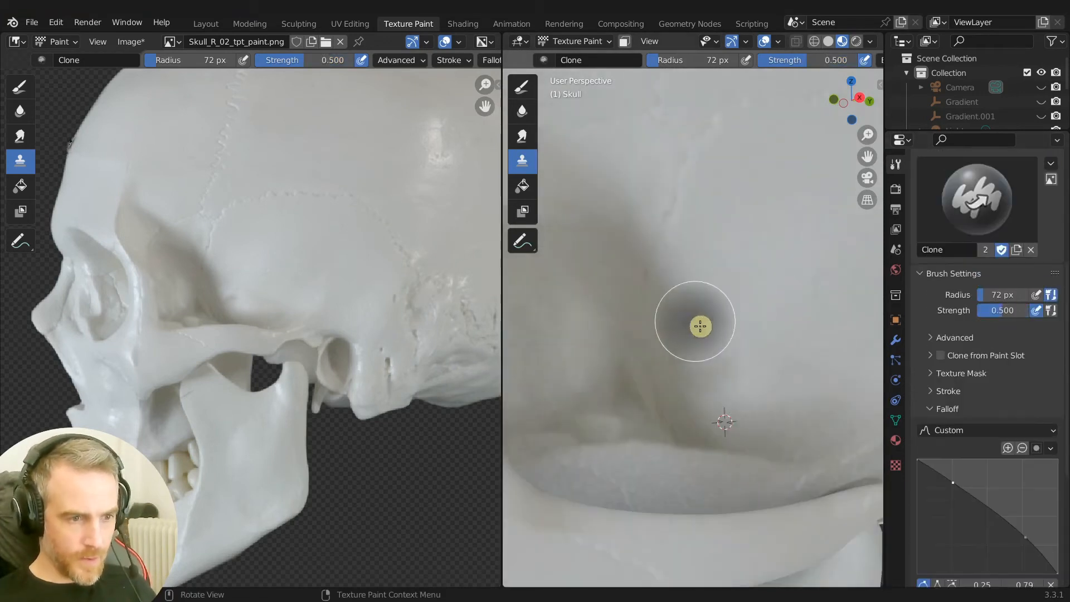
# Clone nearby bone along the edge of the dark shading in the temple hollow, resampling the source beside it.
pyautogui.moveTo(712, 354); pyautogui.dragTo(746, 320)
pyautogui.moveTo(746, 320); pyautogui.dragTo(741, 301, button='middle')
pyautogui.keyDown('ctrl'); pyautogui.click(641, 339); pyautogui.keyUp('ctrl')
pyautogui.moveTo(745, 434); pyautogui.dragTo(786, 399)
# Set the Clone brush's strength to 0.25 for the temple shading.
pyautogui.doubleClick(1003, 310)
pyautogui.write('0.25')
pyautogui.press('Return')
pyautogui.scroll(-3, 747, 433)
pyautogui.scroll(-2, 738, 430)
pyautogui.moveTo(719, 413); pyautogui.dragTo(691, 429, button='middle')
pyautogui.scroll(5, 747, 421)
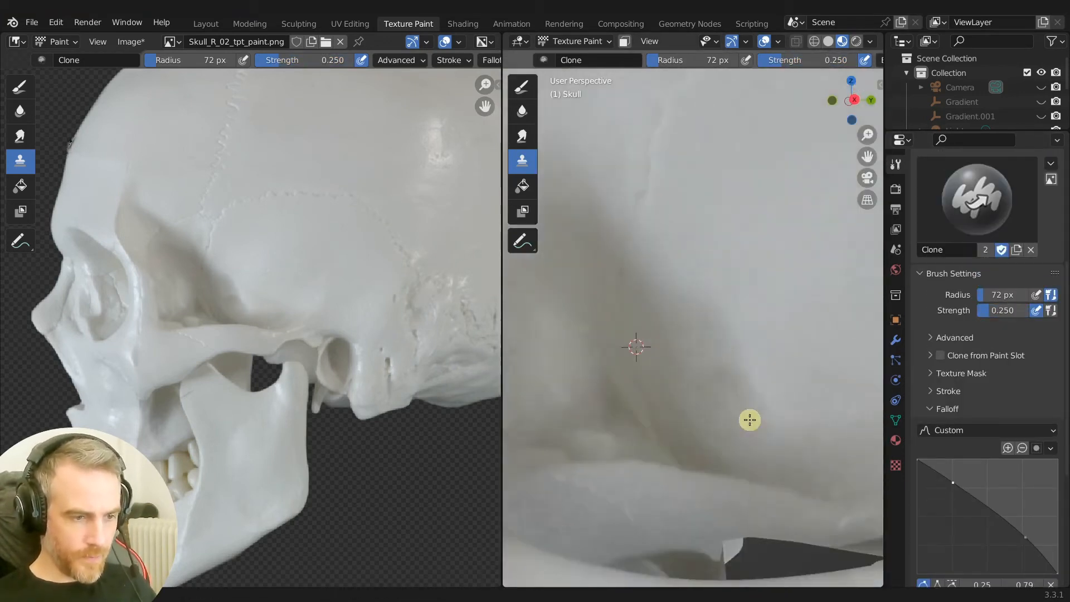
# Set the Clone brush's strength to 0.15 and soften its falloff curve with a point at 0.45, 0.47.
pyautogui.scroll(-1, 749, 404)
pyautogui.doubleClick(1003, 311)
pyautogui.write('0.15')
pyautogui.press('Return')
pyautogui.scroll(-3, 973, 502)
pyautogui.moveTo(953, 453); pyautogui.dragTo(981, 490)
# Clone softly over the edge of the temple shading, down towards the cheekbone arch.
pyautogui.moveTo(701, 352)
pyautogui.mouseDown()
pyautogui.moveTo(738, 441)
pyautogui.moveTo(775, 460)
pyautogui.mouseUp()
pyautogui.scroll(-3, 753, 413)
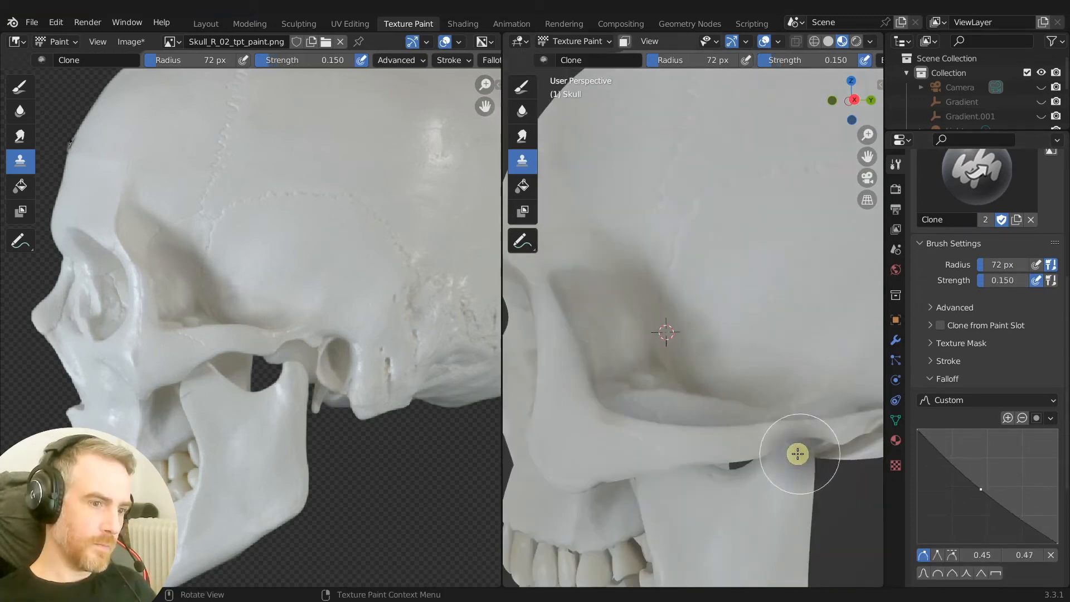
pyautogui.scroll(-3, 803, 440)
# Save the retouched side texture Skull_R_02_tpt_paint.png.
pyautogui.moveTo(781, 435); pyautogui.dragTo(693, 426, button='middle')
pyautogui.scroll(5, 680, 395)
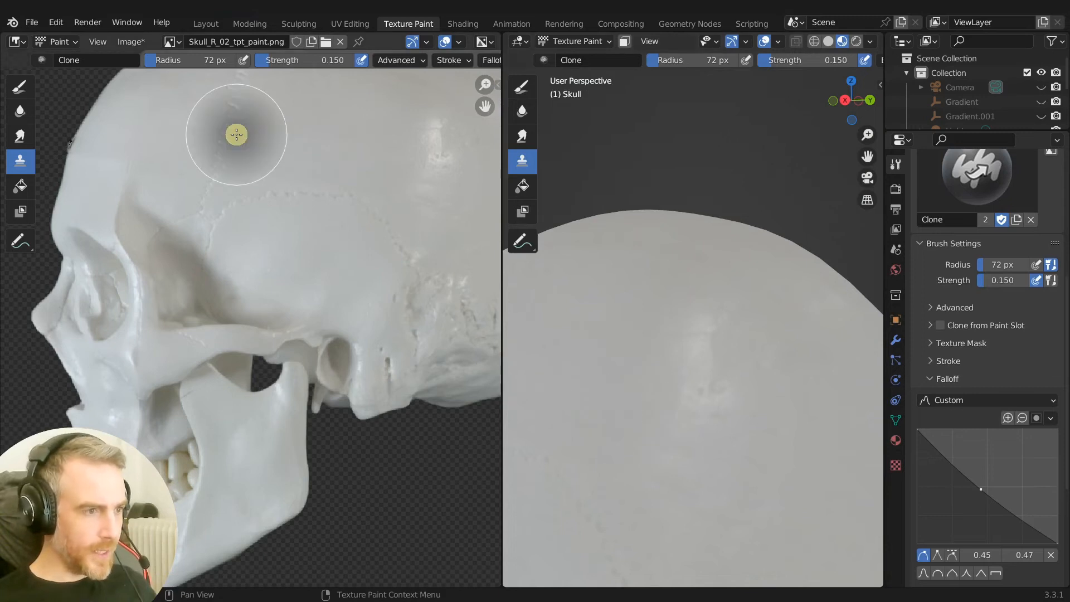
pyautogui.scroll(-1, 229, 160)
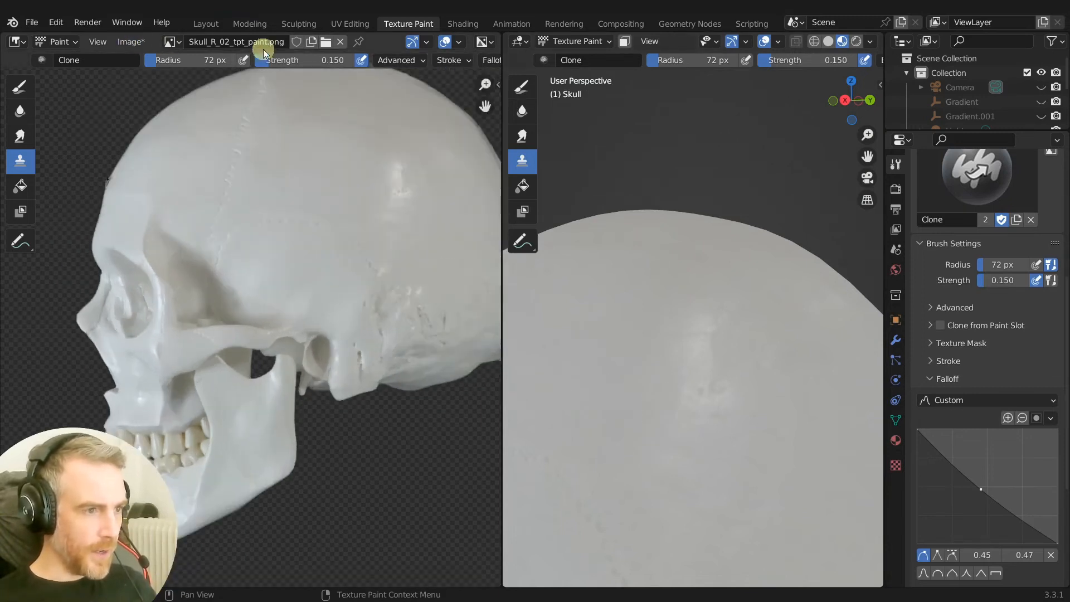
pyautogui.click(138, 42)
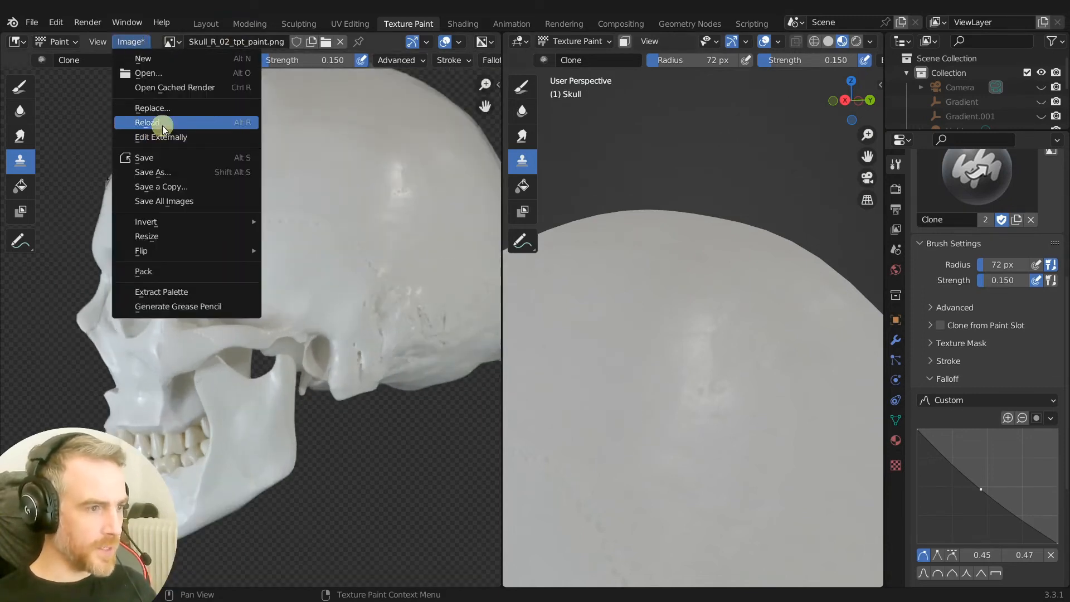
pyautogui.click(151, 157)
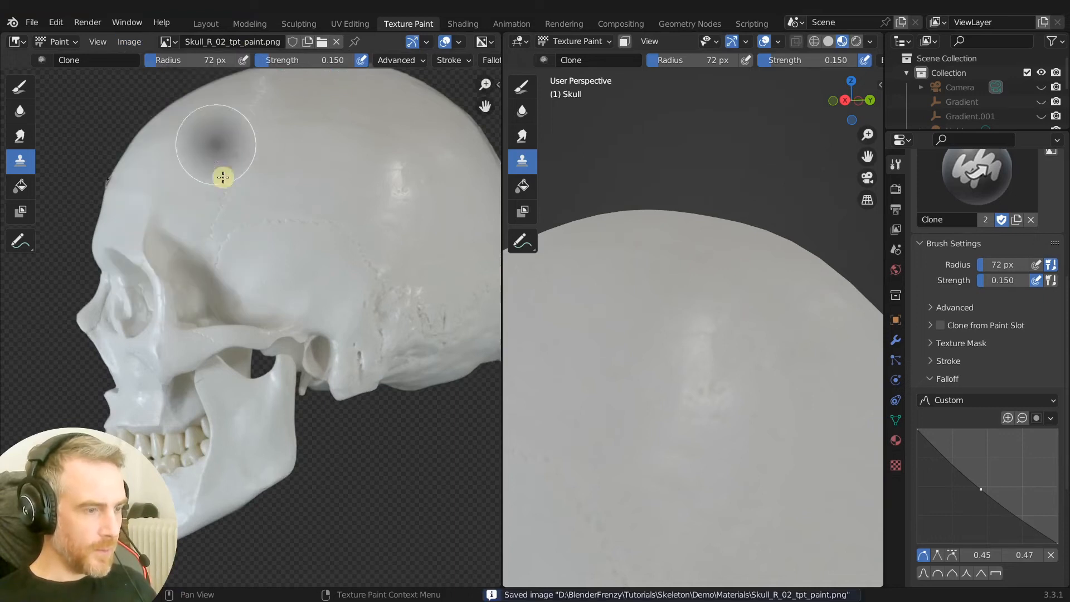
# Make Skull_F_02_tpt_paint.png the active paint slot and save that image.
pyautogui.scroll(-5, 669, 307)
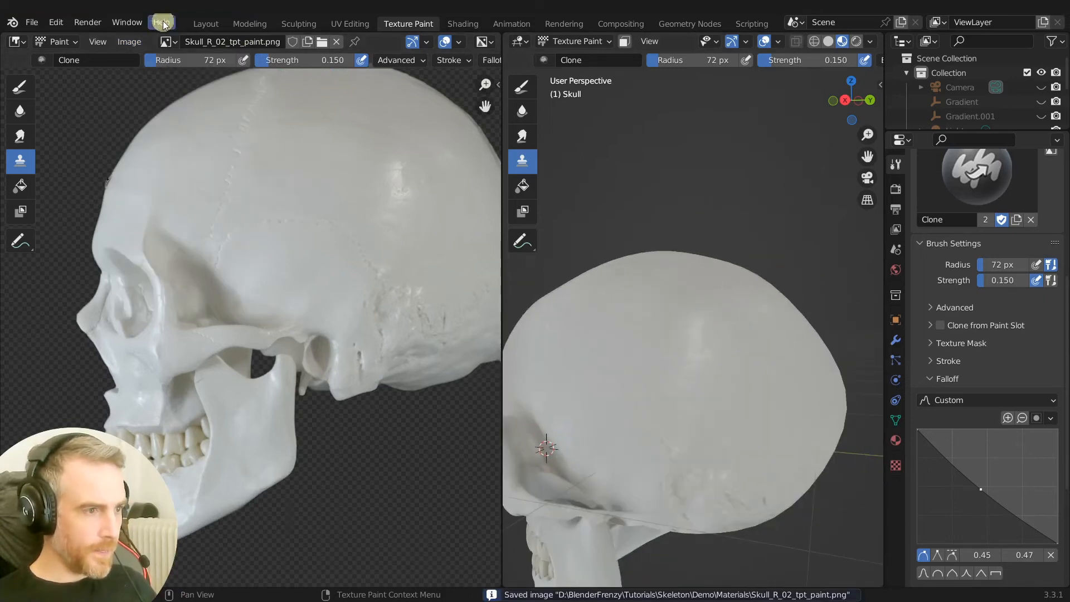
pyautogui.scroll(10, 977, 266)
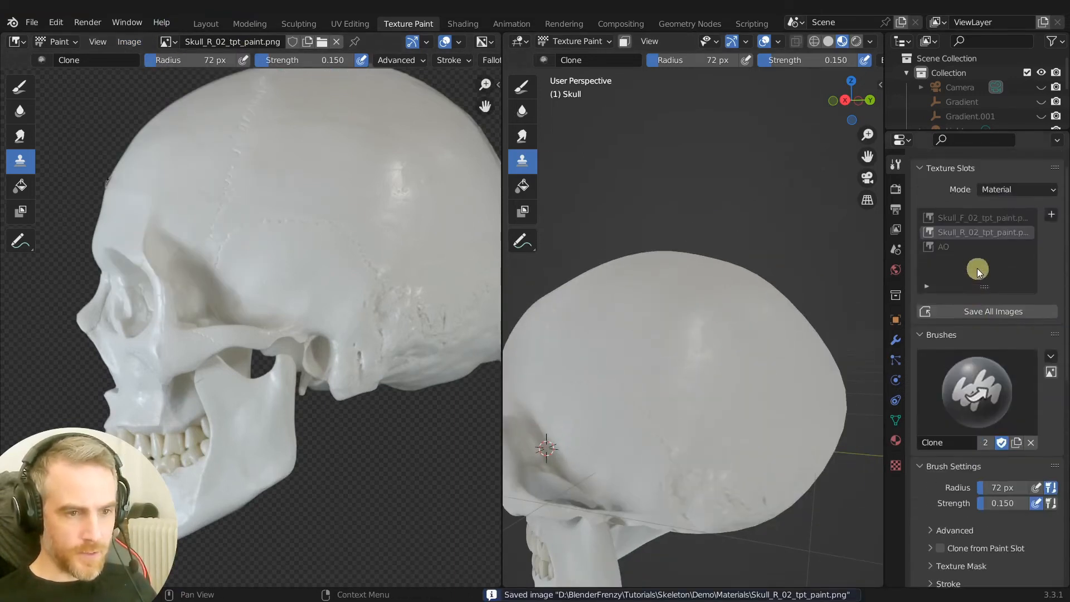
pyautogui.click(978, 240)
pyautogui.click(132, 41)
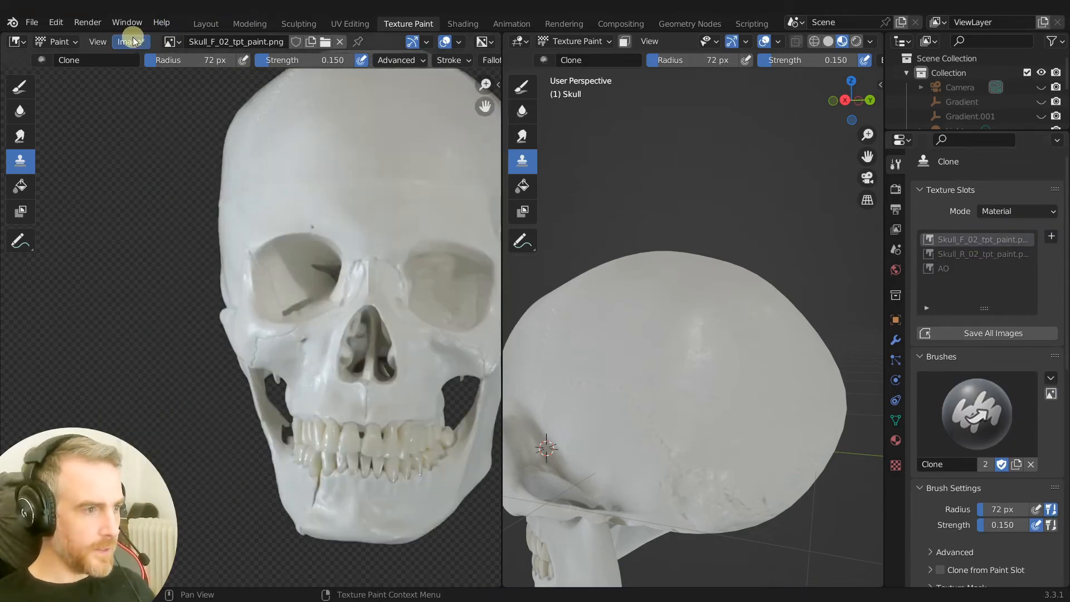
pyautogui.hotkey('alt', 's')
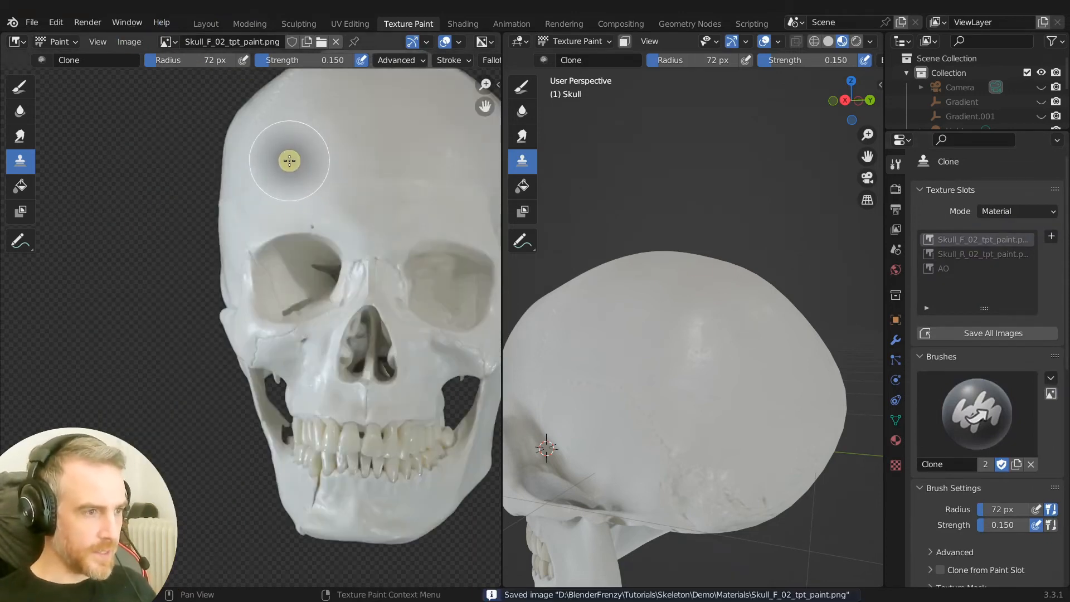
# Make Skull_R_02_tpt_paint.png the active paint slot and set the Clone brush's strength to 1.
pyautogui.scroll(3, 663, 387)
pyautogui.click(984, 254)
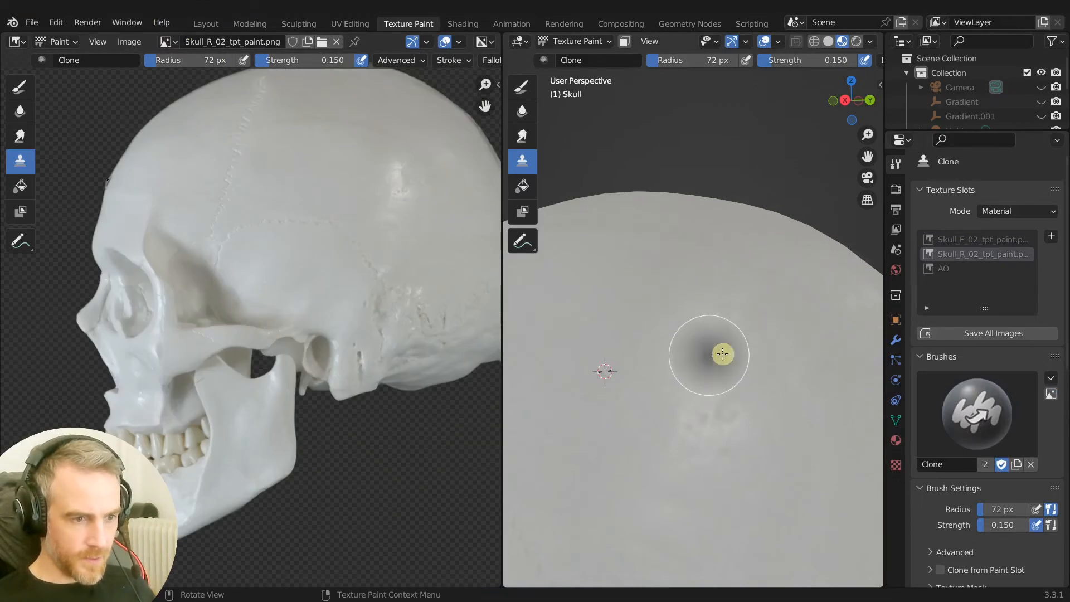
pyautogui.moveTo(863, 370)
pyautogui.mouseDown(button='middle')
pyautogui.moveTo(766, 369)
pyautogui.moveTo(842, 367)
pyautogui.mouseUp(button='middle')
pyautogui.scroll(-5, 965, 362)
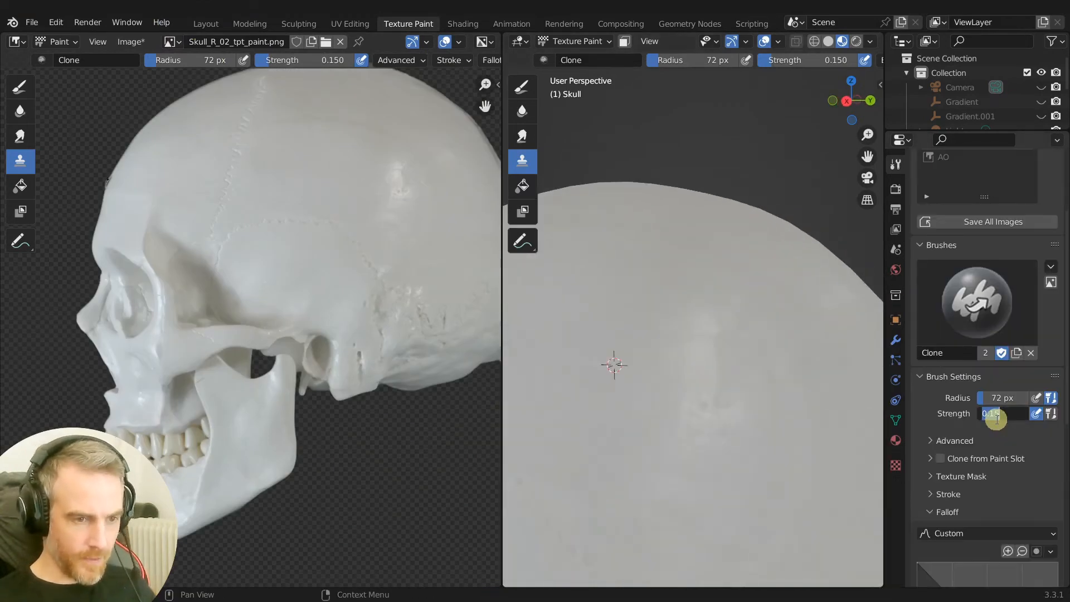
pyautogui.write('1')
pyautogui.press('Return')
# Clone clean bone over the bright highlight on the side of the cranium.
pyautogui.moveTo(720, 437)
pyautogui.mouseDown(button='middle')
pyautogui.moveTo(713, 342)
pyautogui.moveTo(658, 284)
pyautogui.mouseUp(button='middle')
pyautogui.scroll(2, 762, 376)
pyautogui.keyDown('ctrl'); pyautogui.click(710, 304); pyautogui.keyUp('ctrl')
pyautogui.moveTo(719, 435); pyautogui.dragTo(647, 400)
pyautogui.moveTo(597, 304)
pyautogui.mouseDown(button='middle')
pyautogui.moveTo(634, 308)
pyautogui.moveTo(671, 281)
pyautogui.moveTo(698, 301)
pyautogui.mouseUp(button='middle')
pyautogui.scroll(-2, 672, 282)
pyautogui.scroll(2, 693, 295)
pyautogui.scroll(-6, 651, 387)
pyautogui.moveTo(650, 387); pyautogui.dragTo(681, 293, button='middle')
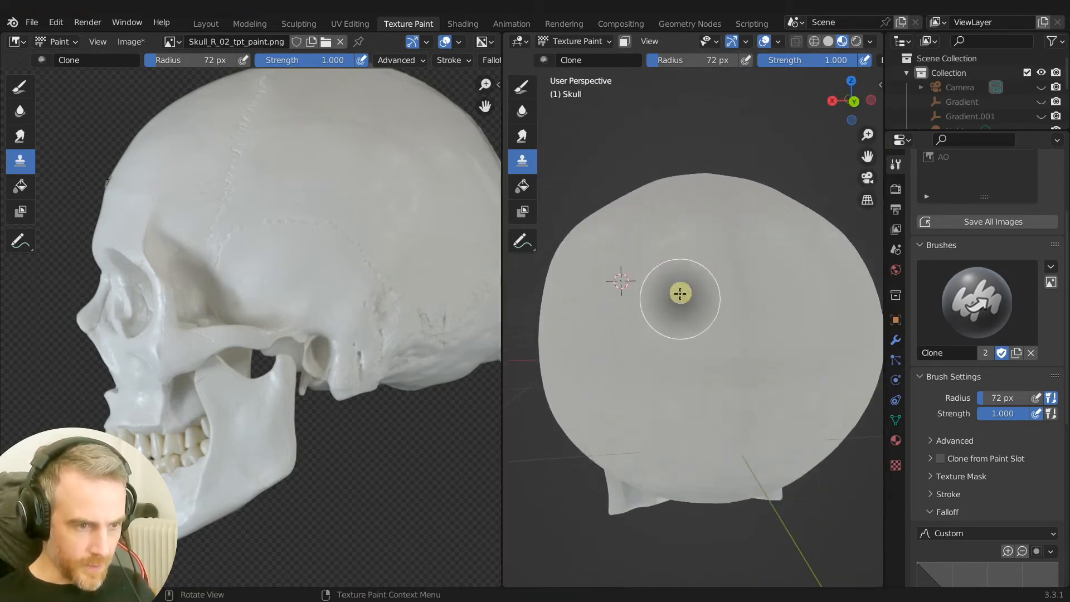
# Clone smooth bone over the rough, discoloured patches at the back and underside of the cranium.
pyautogui.moveTo(721, 366)
pyautogui.mouseDown(button='middle')
pyautogui.moveTo(722, 244)
pyautogui.moveTo(754, 313)
pyautogui.moveTo(781, 457)
pyautogui.moveTo(684, 385)
pyautogui.moveTo(748, 263)
pyautogui.moveTo(748, 220)
pyautogui.moveTo(760, 419)
pyautogui.moveTo(695, 331)
pyautogui.mouseUp(button='middle')
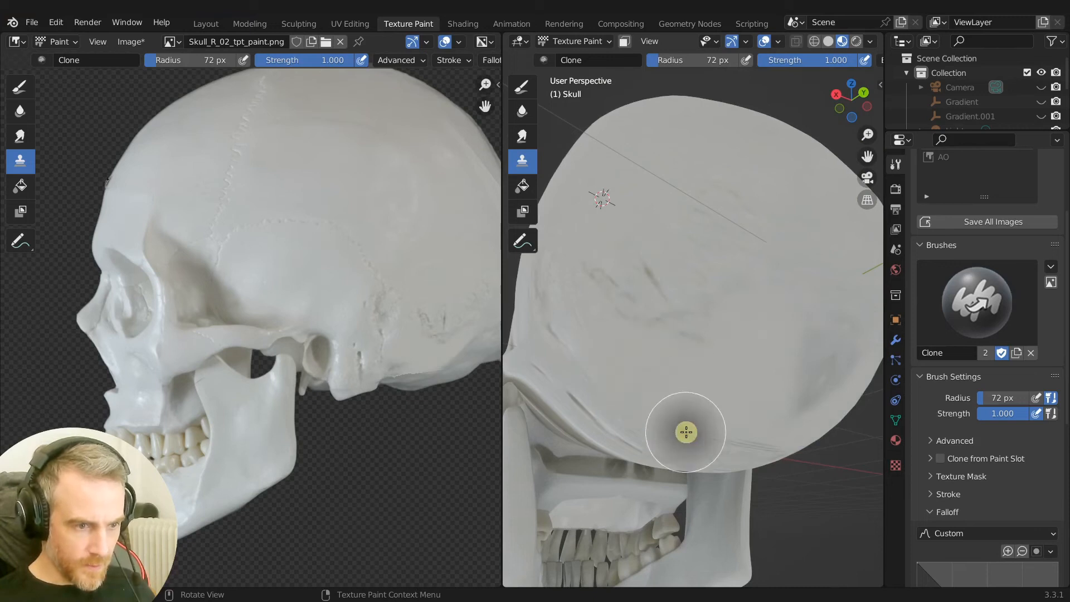
pyautogui.moveTo(686, 432); pyautogui.dragTo(693, 378, button='middle')
pyautogui.moveTo(800, 336)
pyautogui.mouseDown(button='middle')
pyautogui.moveTo(767, 373)
pyautogui.moveTo(784, 453)
pyautogui.moveTo(697, 426)
pyautogui.moveTo(734, 413)
pyautogui.moveTo(717, 449)
pyautogui.moveTo(783, 362)
pyautogui.moveTo(762, 312)
pyautogui.moveTo(748, 341)
pyautogui.moveTo(771, 401)
pyautogui.moveTo(693, 434)
pyautogui.moveTo(800, 286)
pyautogui.moveTo(652, 163)
pyautogui.mouseUp(button='middle')
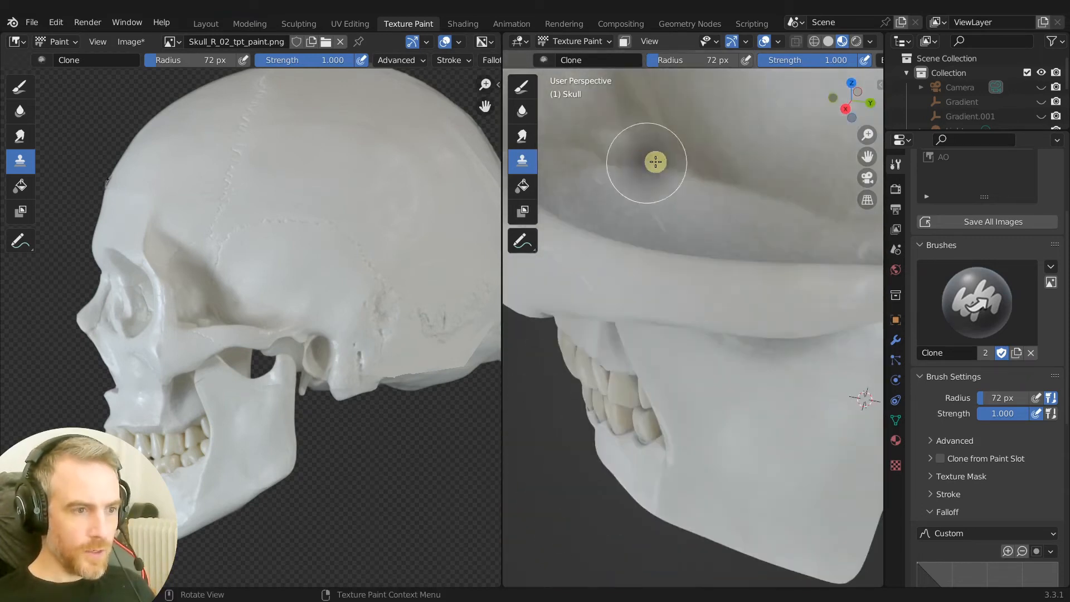
# Sample bone in the temple hollow and clone it over the light area along the top of the cheekbone arch.
pyautogui.keyDown('ctrl'); pyautogui.click(734, 131); pyautogui.keyUp('ctrl')
pyautogui.moveTo(619, 313)
pyautogui.mouseDown(button='middle')
pyautogui.moveTo(614, 251)
pyautogui.moveTo(636, 284)
pyautogui.moveTo(686, 210)
pyautogui.moveTo(644, 281)
pyautogui.moveTo(650, 248)
pyautogui.mouseUp(button='middle')
pyautogui.scroll(2, 714, 236)
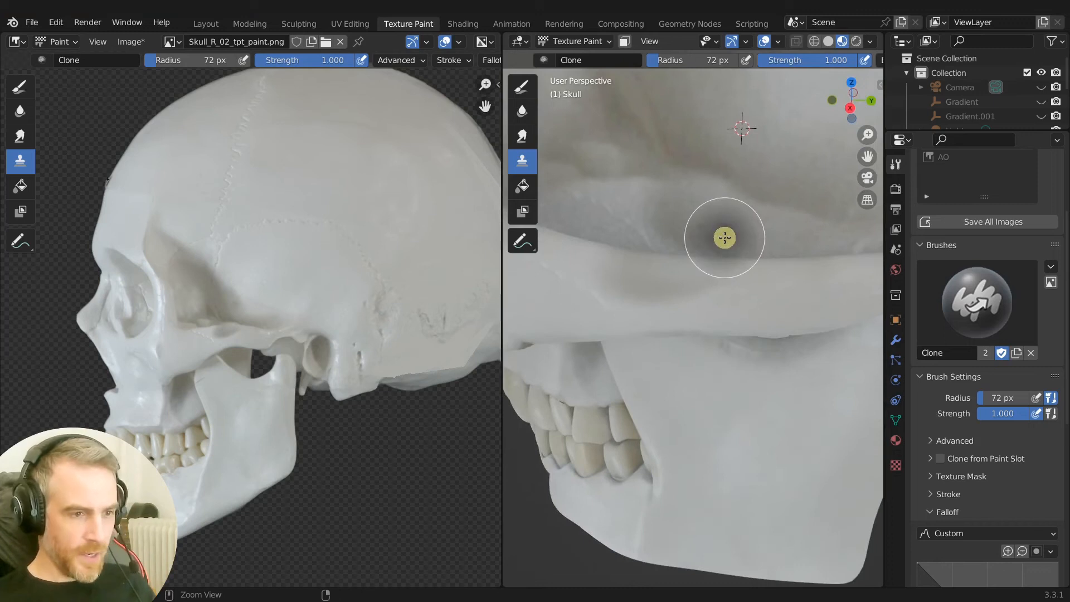
# Check the whole skull from the front and save the Skull_R_02_tpt_paint.png texture again.
pyautogui.scroll(-3, 715, 262)
pyautogui.moveTo(709, 277); pyautogui.dragTo(823, 287, button='middle')
pyautogui.scroll(-5, 741, 244)
pyautogui.keyDown('shift'); pyautogui.moveTo(661, 278); pyautogui.dragTo(726, 273, button='middle'); pyautogui.keyUp('shift')
pyautogui.keyDown('shift'); pyautogui.moveTo(757, 328); pyautogui.dragTo(683, 336, button='middle'); pyautogui.keyUp('shift')
pyautogui.scroll(2, 729, 377)
pyautogui.scroll(-2, 751, 327)
pyautogui.scroll(2, 681, 336)
pyautogui.scroll(-2, 683, 337)
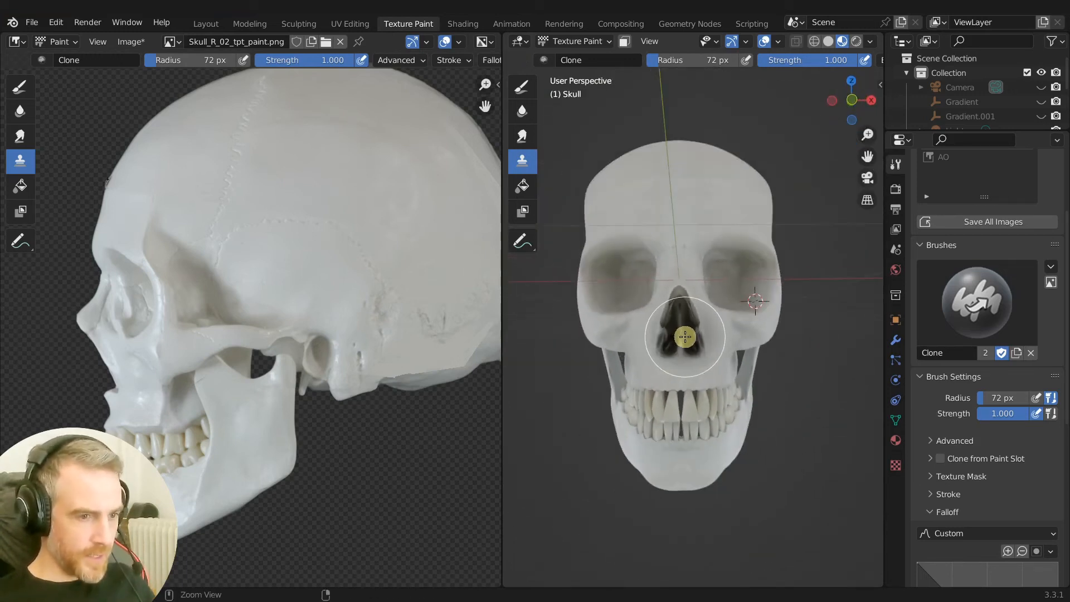
pyautogui.hotkey('alt', 's')
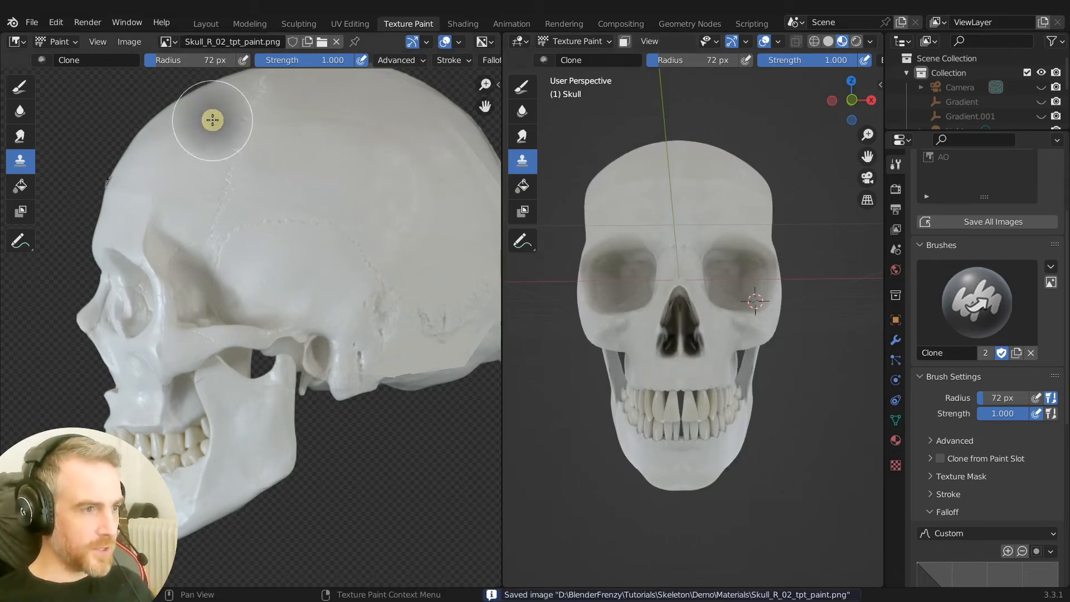
# Open Skull_F_02_tpt_paint.png in the image editor, make it the active texture slot and save it.
pyautogui.click(175, 46)
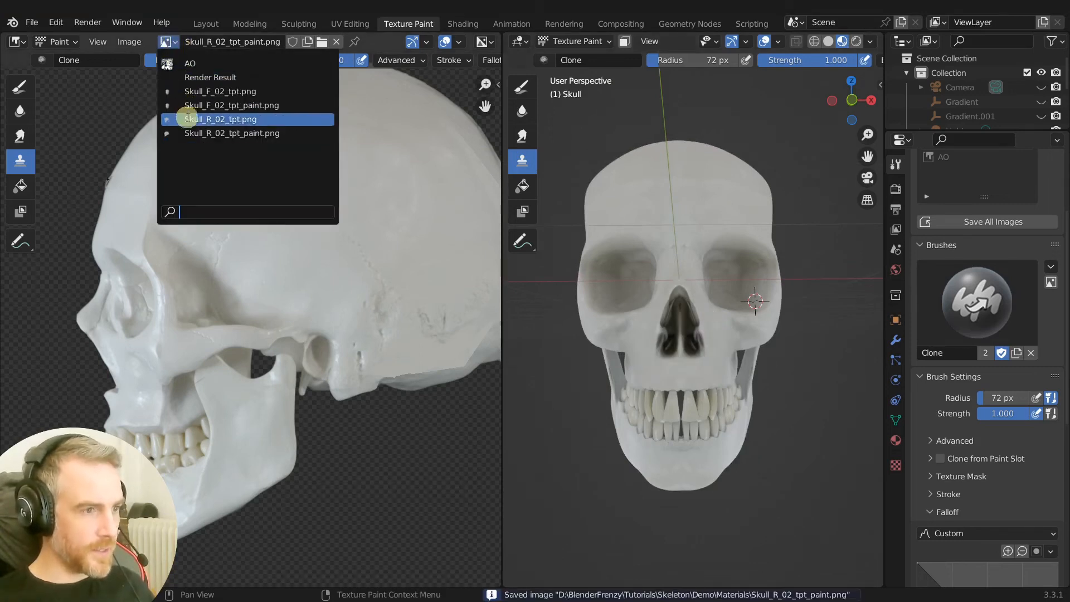
pyautogui.scroll(5, 948, 223)
pyautogui.click(962, 239)
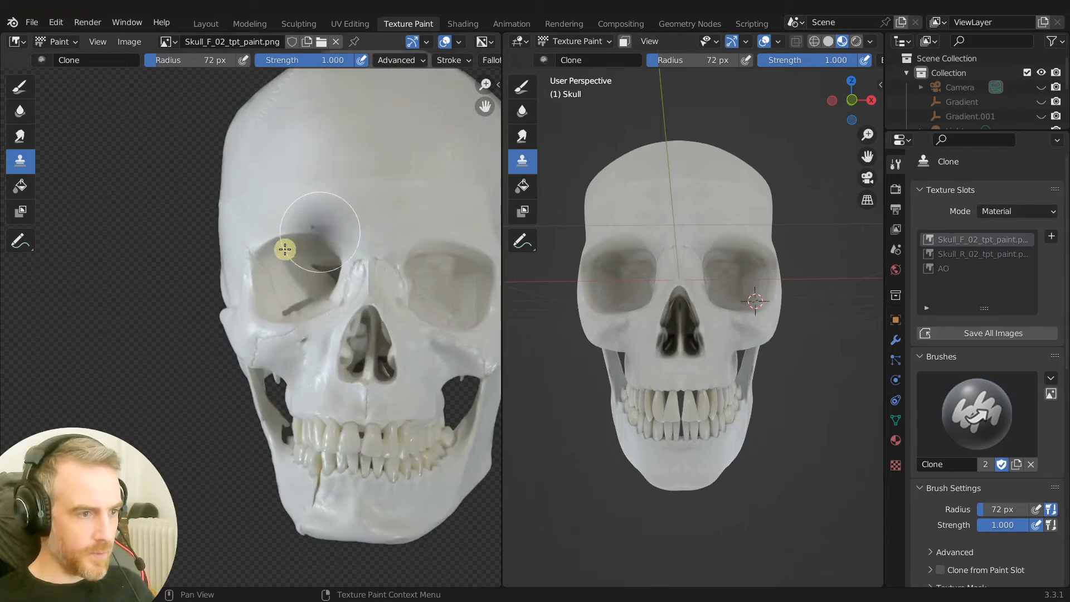
pyautogui.hotkey('alt', 's')
# In UV Editing, back up the Front UV map as Front_bk and make Front the active map again.
pyautogui.hotkey('ctrl', 'pageup')
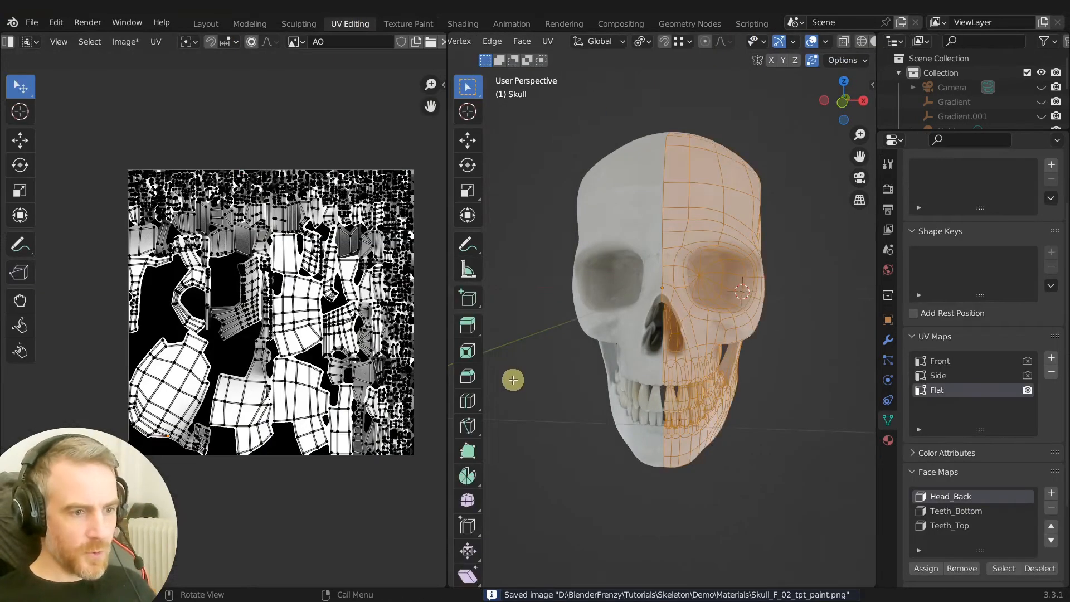
pyautogui.click(945, 362)
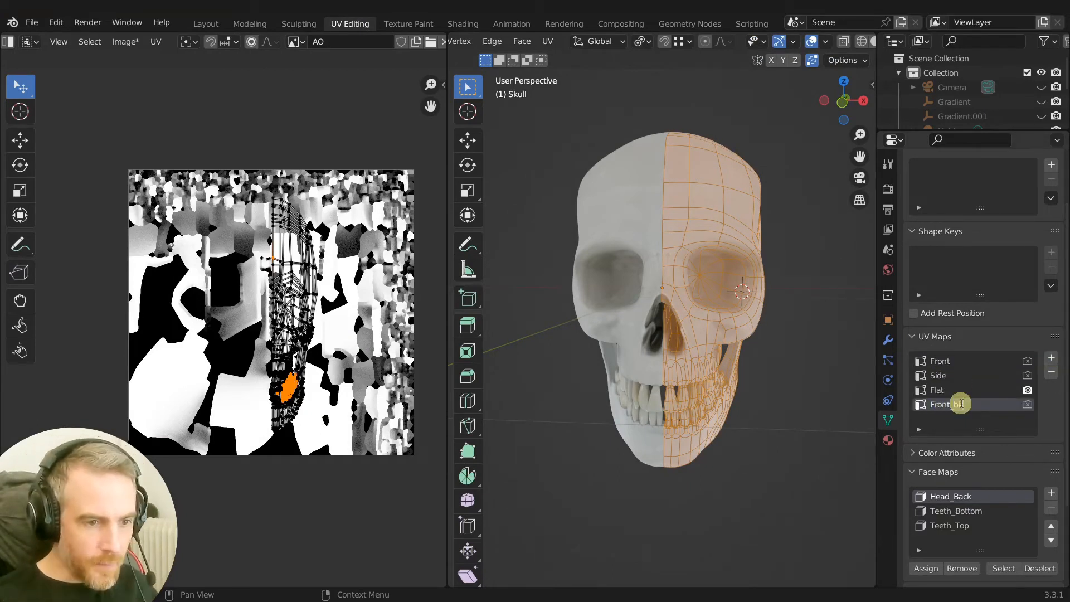
pyautogui.click(949, 361)
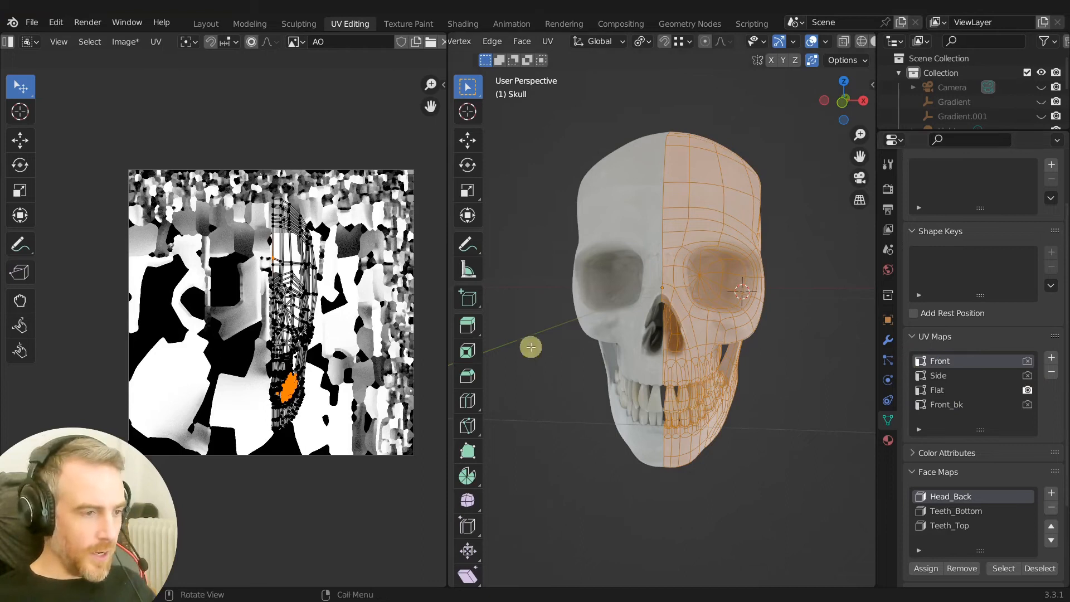
pyautogui.scroll(2, 333, 322)
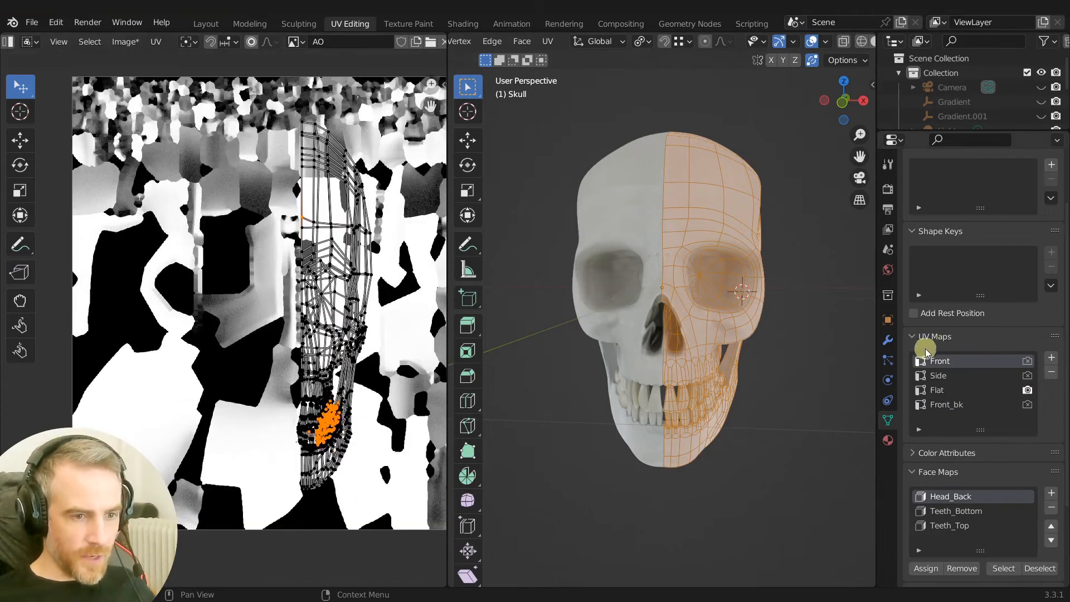
# Select a face inside the nasal cavity and grow the selection twice to the faces around it.
pyautogui.moveTo(731, 305); pyautogui.dragTo(1068, 377, button='middle')
pyautogui.moveTo(840, 366); pyautogui.dragTo(685, 307, button='middle')
pyautogui.press('KP_1')
pyautogui.scroll(3, 724, 345)
pyautogui.scroll(3, 685, 369)
pyautogui.click(675, 337)
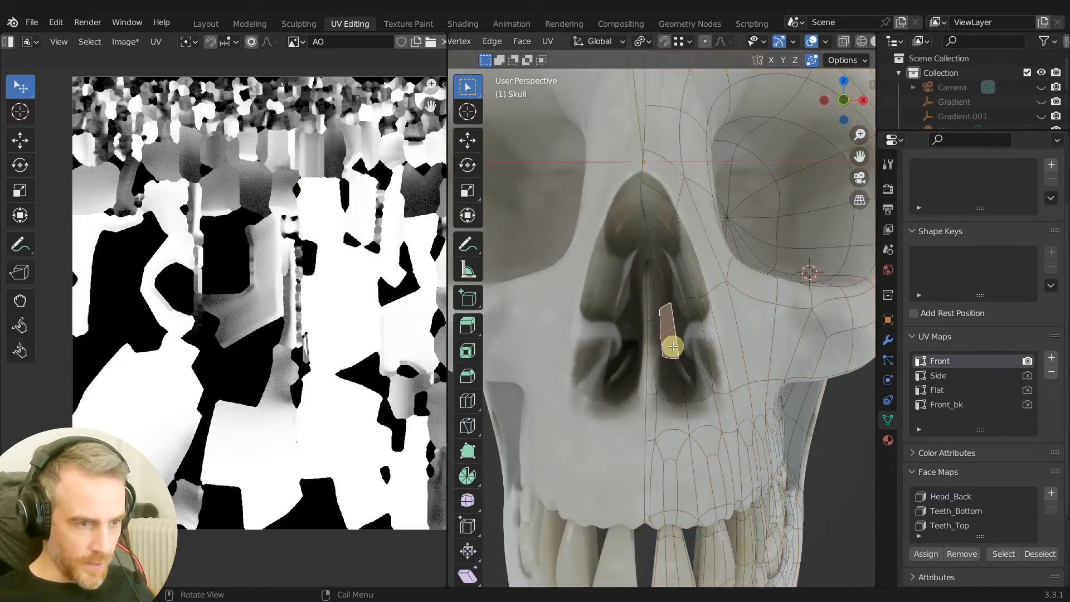
pyautogui.moveTo(673, 356); pyautogui.dragTo(673, 357, button='middle')
pyautogui.press('ctrl+KP_Add')
pyautogui.press('ctrl+KP_Add')
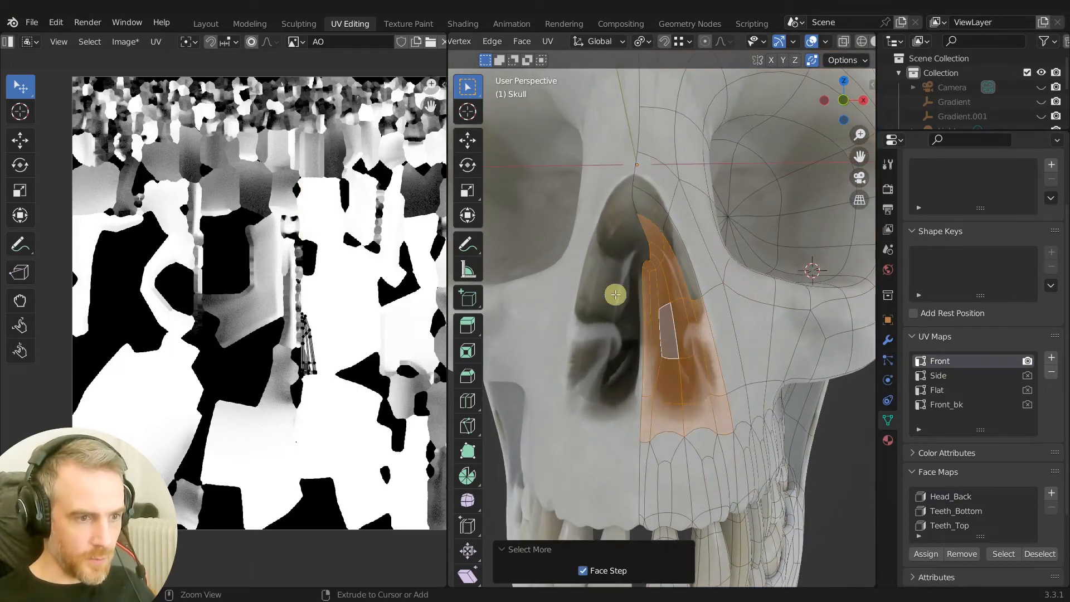
# Refine the selection to the nasal cavity and its rim, leaving out the surrounding bone faces, and align to the front view.
pyautogui.scroll(-3, 625, 431)
pyautogui.scroll(3, 636, 425)
pyautogui.press('c')
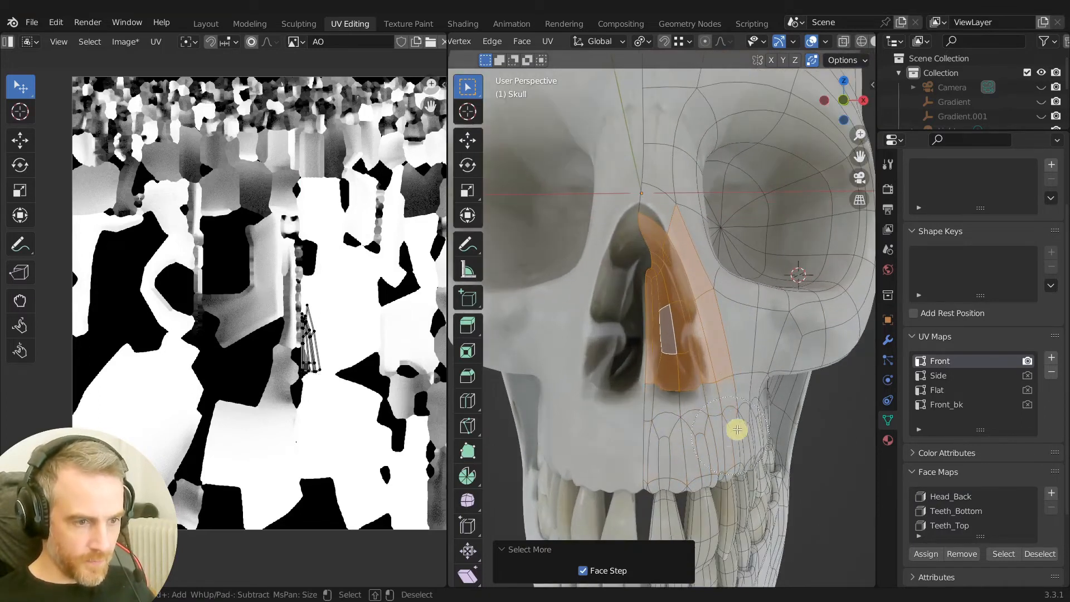
pyautogui.press('Escape')
pyautogui.moveTo(702, 237); pyautogui.dragTo(712, 268, button='middle')
pyautogui.keyDown('ctrl'); pyautogui.click(704, 232); pyautogui.keyUp('ctrl')
pyautogui.keyDown('shift'); pyautogui.click(694, 212); pyautogui.keyUp('shift')
pyautogui.moveTo(691, 312); pyautogui.dragTo(743, 357, button='middle')
pyautogui.press('Escape')
pyautogui.scroll(-5, 676, 311)
pyautogui.moveTo(677, 310)
pyautogui.mouseDown(button='middle')
pyautogui.moveTo(630, 337)
pyautogui.moveTo(689, 316)
pyautogui.mouseUp(button='middle')
pyautogui.press('KP_1')
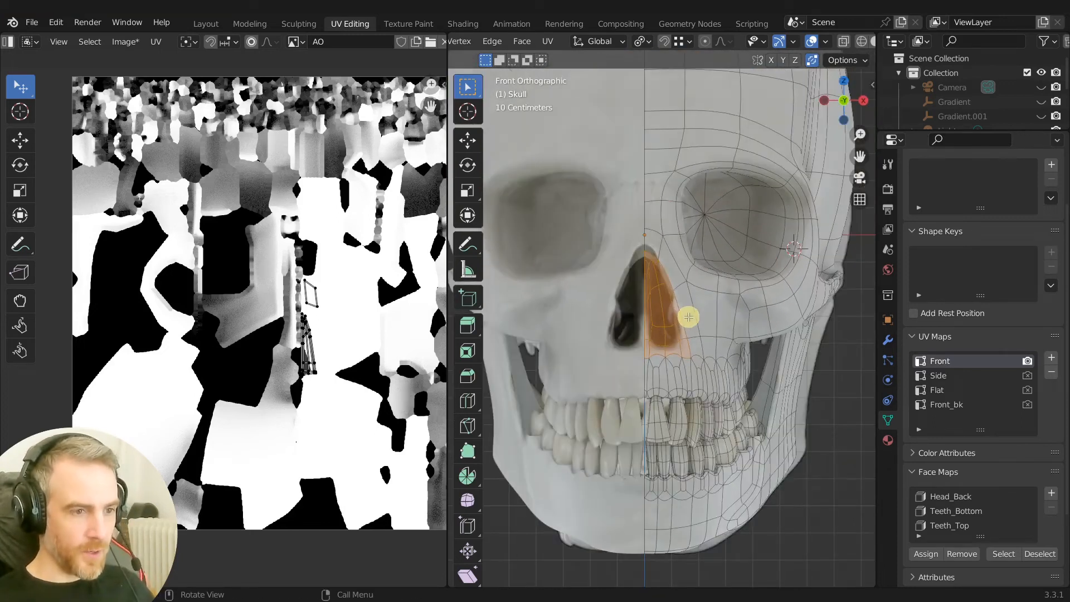
# Project the selected nose faces from the front view and display Skull_F_02_tpt_paint.png behind the UVs.
pyautogui.scroll(2, 694, 301)
pyautogui.press('u')
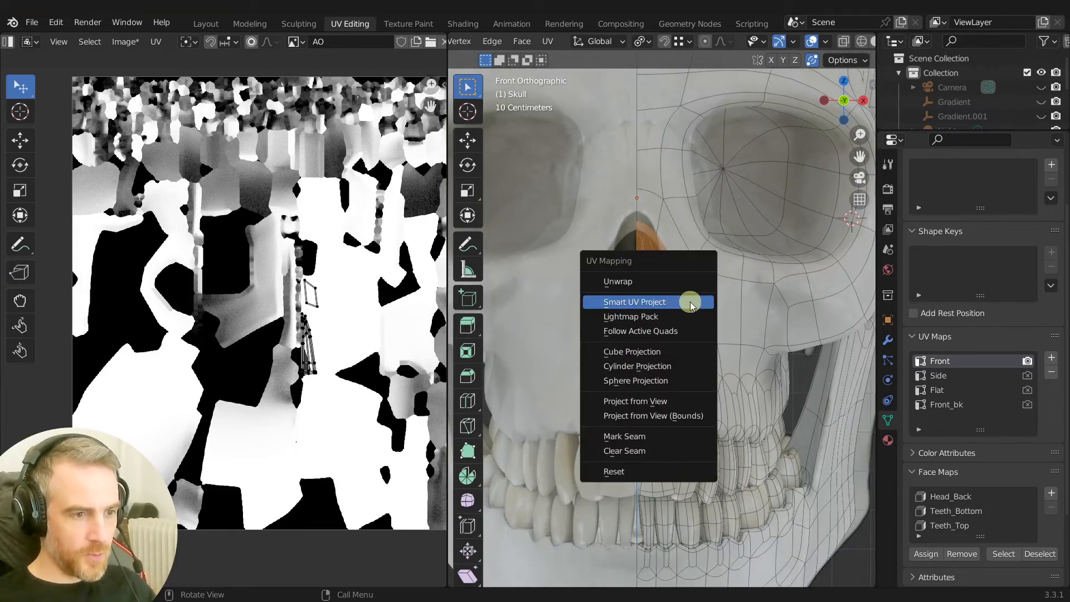
pyautogui.click(650, 402)
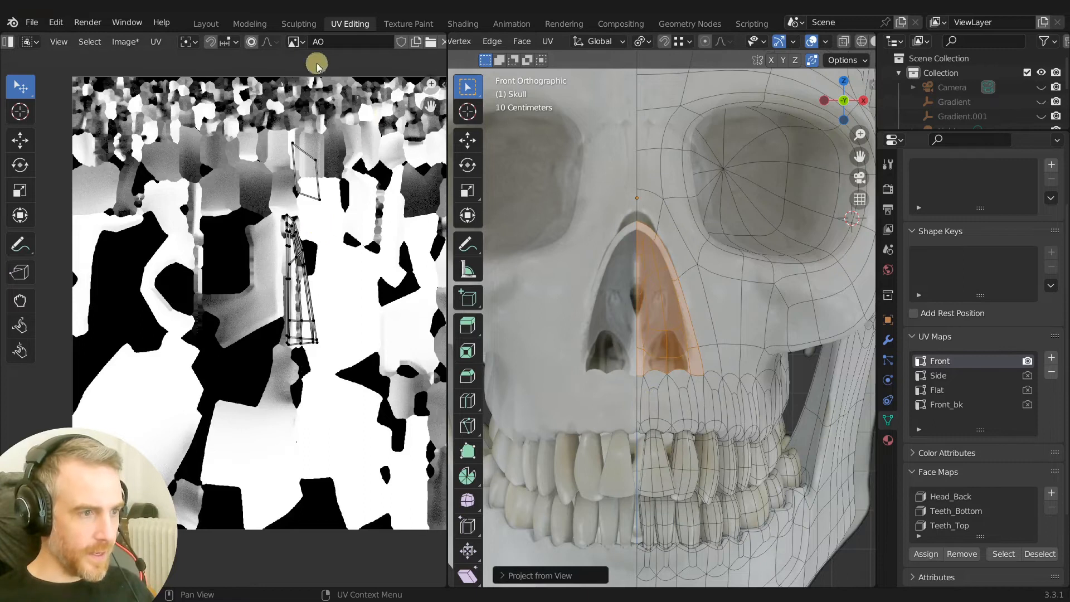
pyautogui.click(294, 42)
pyautogui.click(322, 111)
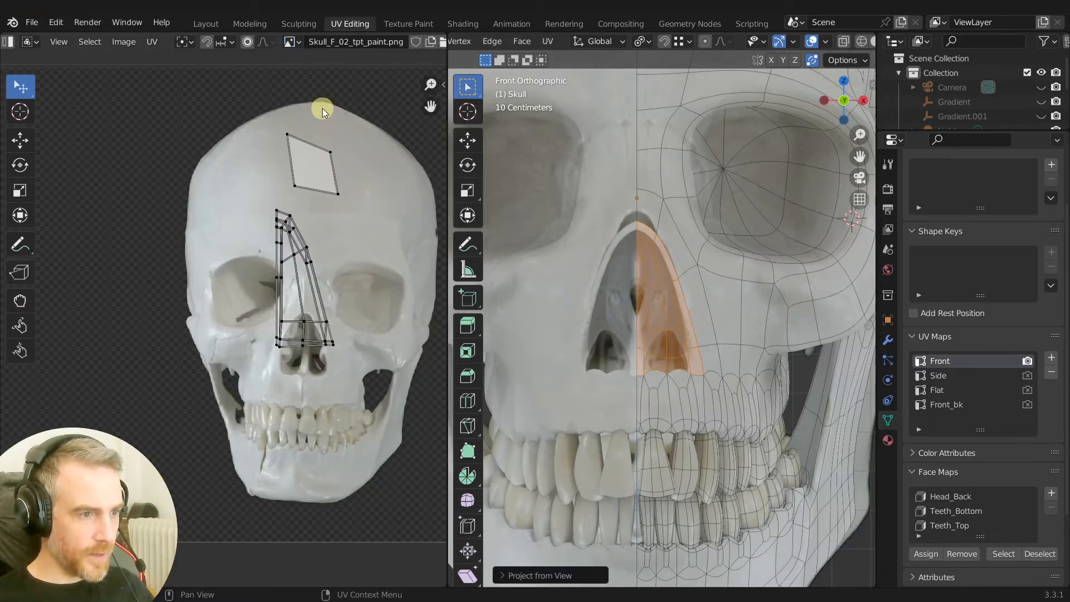
# Undo the projection and remove the stray face inside the eye socket from the selection.
pyautogui.scroll(-5, 641, 273)
pyautogui.moveTo(676, 258); pyautogui.dragTo(707, 262, button='middle')
pyautogui.scroll(4, 650, 279)
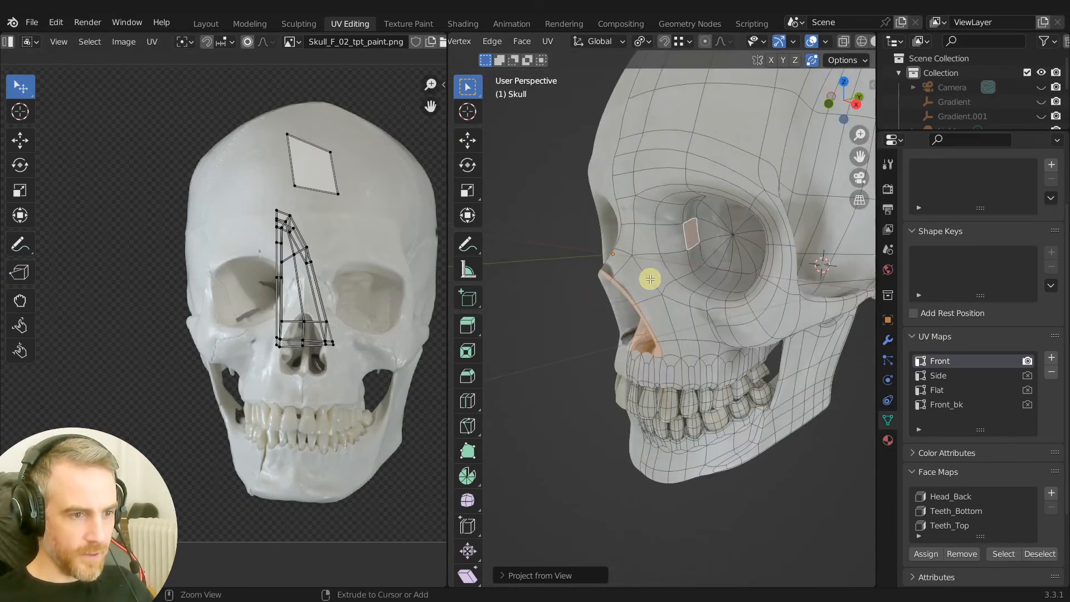
pyautogui.moveTo(650, 278); pyautogui.dragTo(743, 284, button='middle')
pyautogui.scroll(3, 708, 298)
pyautogui.scroll(2, 714, 312)
pyautogui.moveTo(688, 365); pyautogui.dragTo(648, 318, button='middle')
pyautogui.press('KP_1')
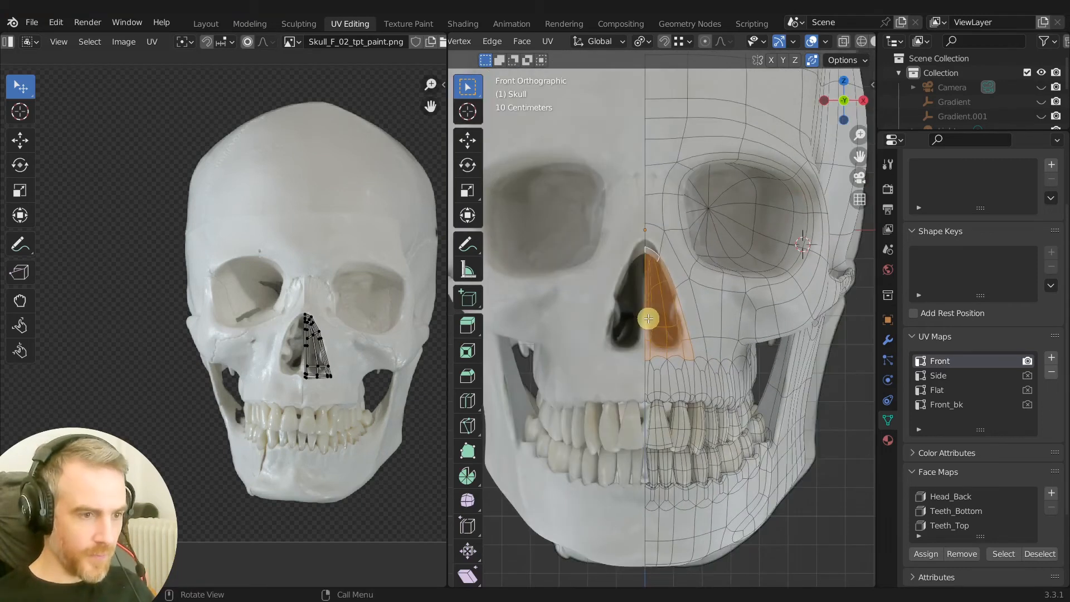
# Project the nasal cavity faces from the front view again, then move the UV island onto the forehead and scale it down.
pyautogui.press('u')
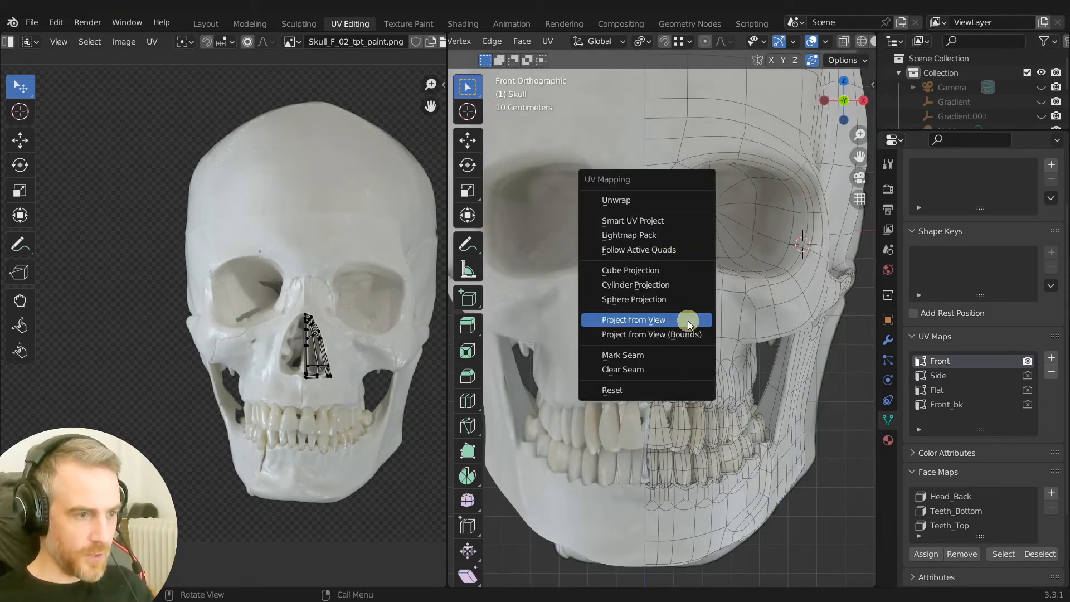
pyautogui.click(688, 323)
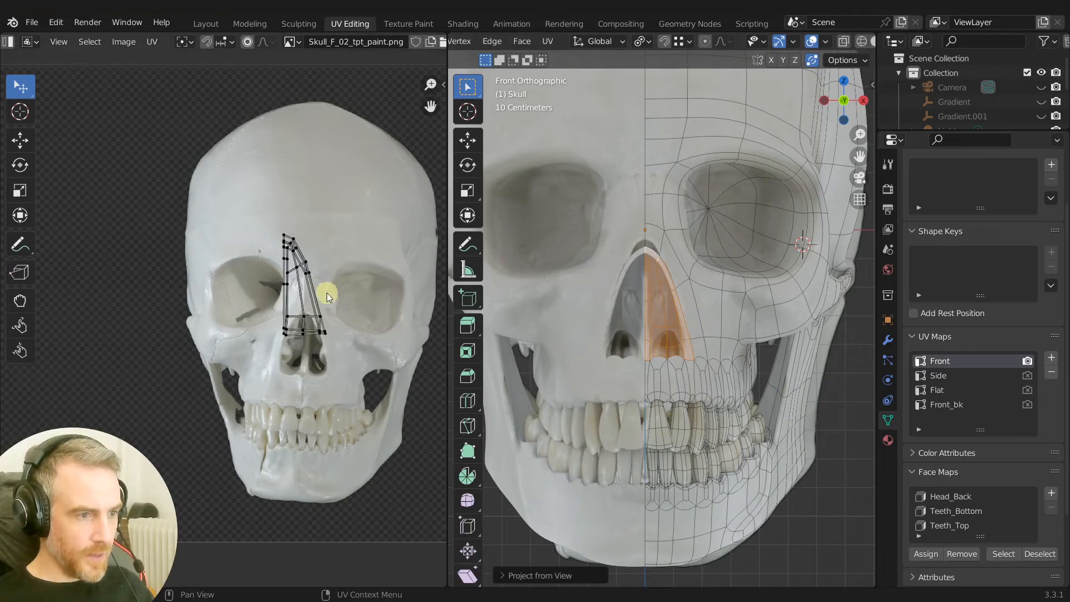
pyautogui.scroll(2, 328, 296)
pyautogui.press('a')
pyautogui.moveTo(403, 301); pyautogui.dragTo(294, 353, button='middle')
pyautogui.press('g')
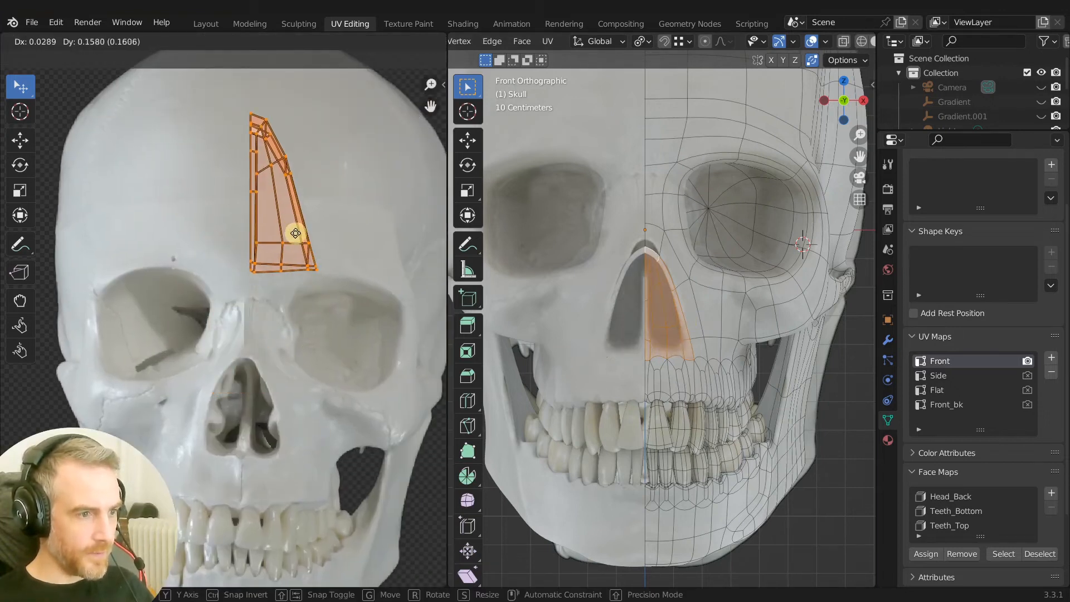
pyautogui.press('s')
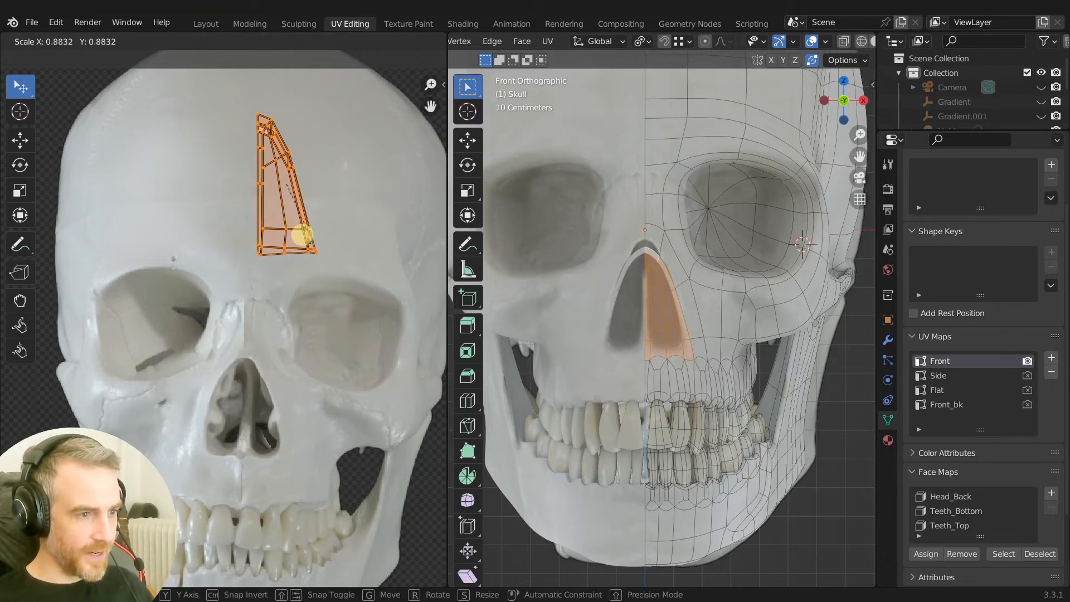
# Hide the viewport overlays and check the nasal cavity's clean bone texture from several angles.
pyautogui.click(812, 42)
pyautogui.moveTo(738, 208); pyautogui.dragTo(656, 216, button='middle')
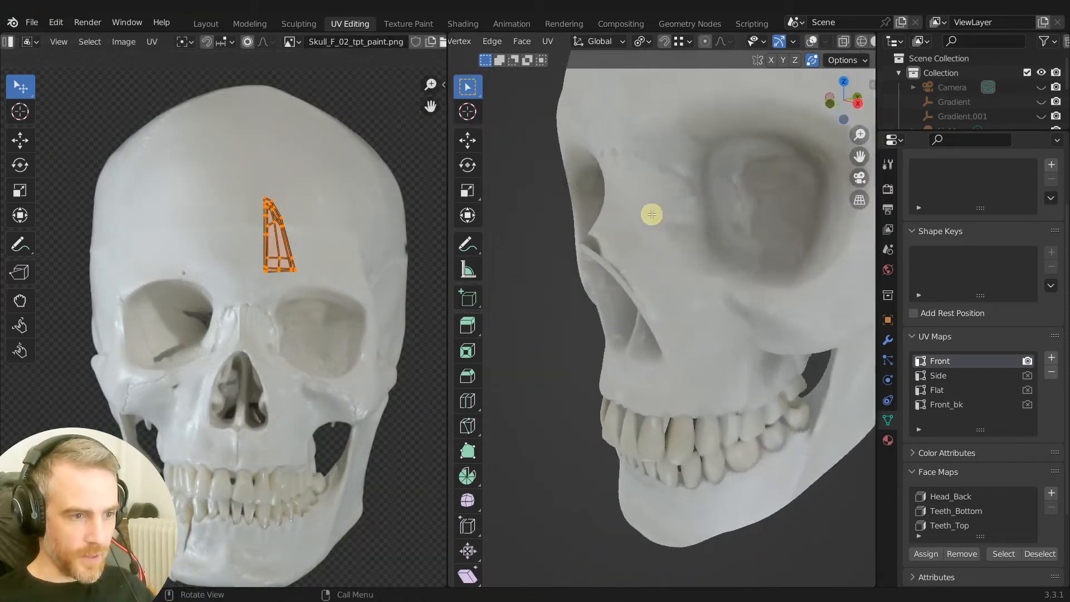
pyautogui.scroll(2, 697, 189)
pyautogui.moveTo(702, 186); pyautogui.dragTo(614, 275, button='middle')
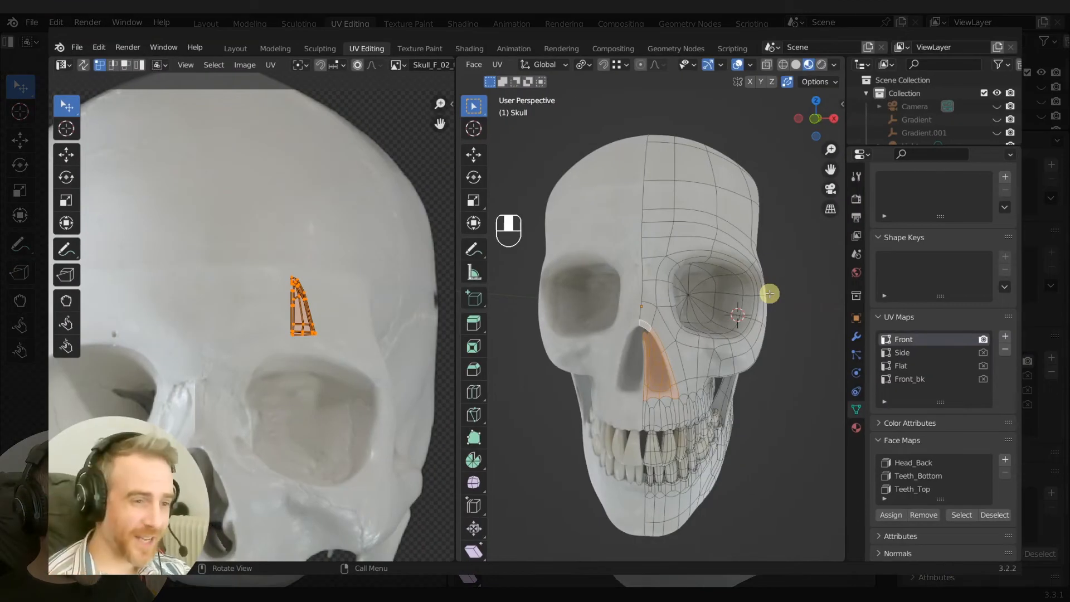
# Move the nose UV island to another clean area of the forehead and check the cavity without overlays.
pyautogui.press('g')
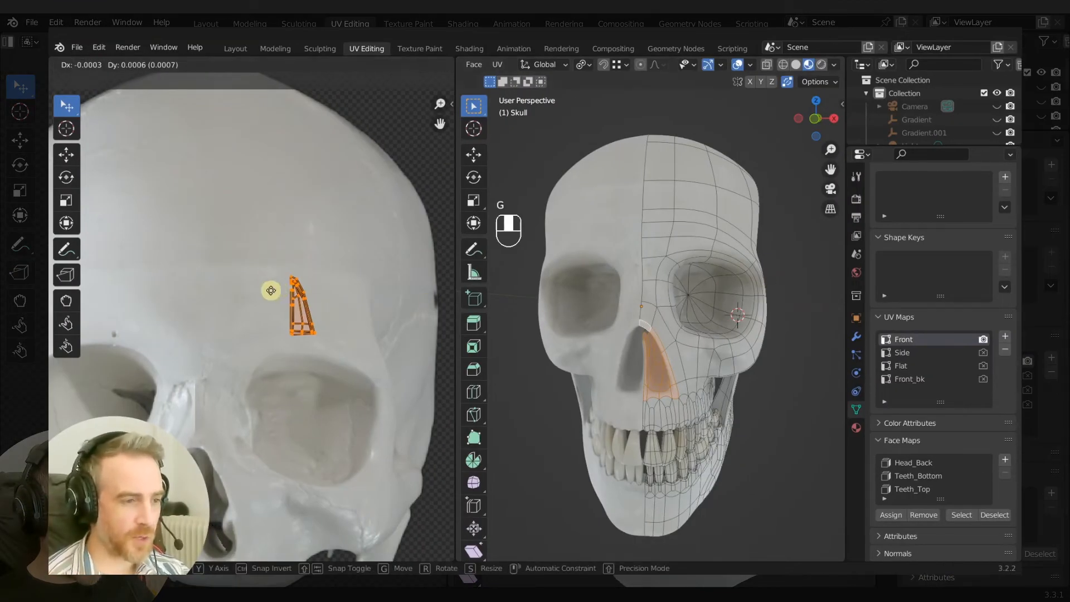
pyautogui.click(281, 271)
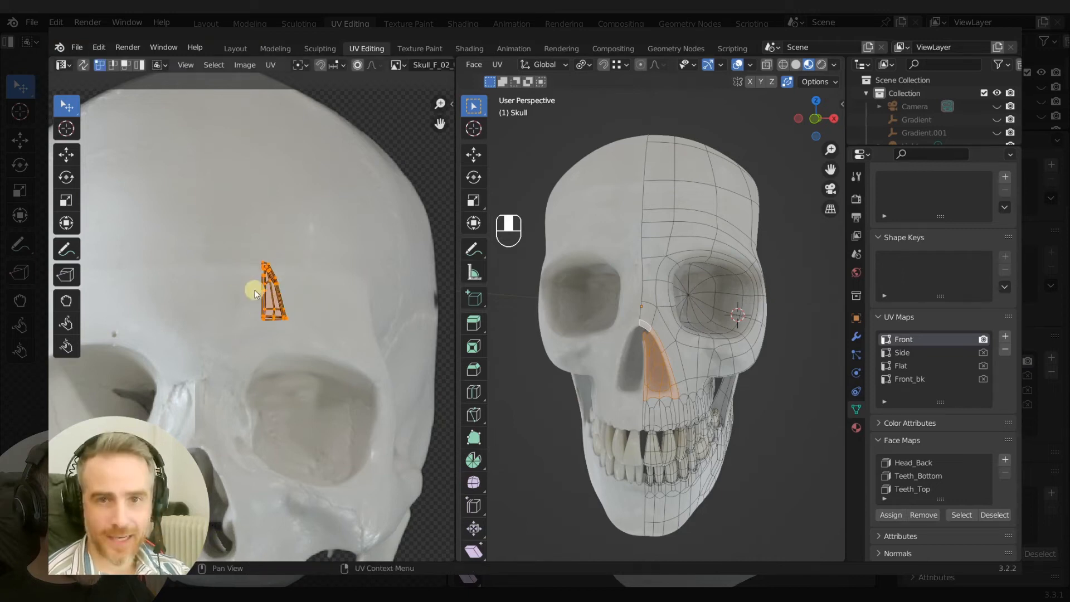
pyautogui.scroll(5, 611, 363)
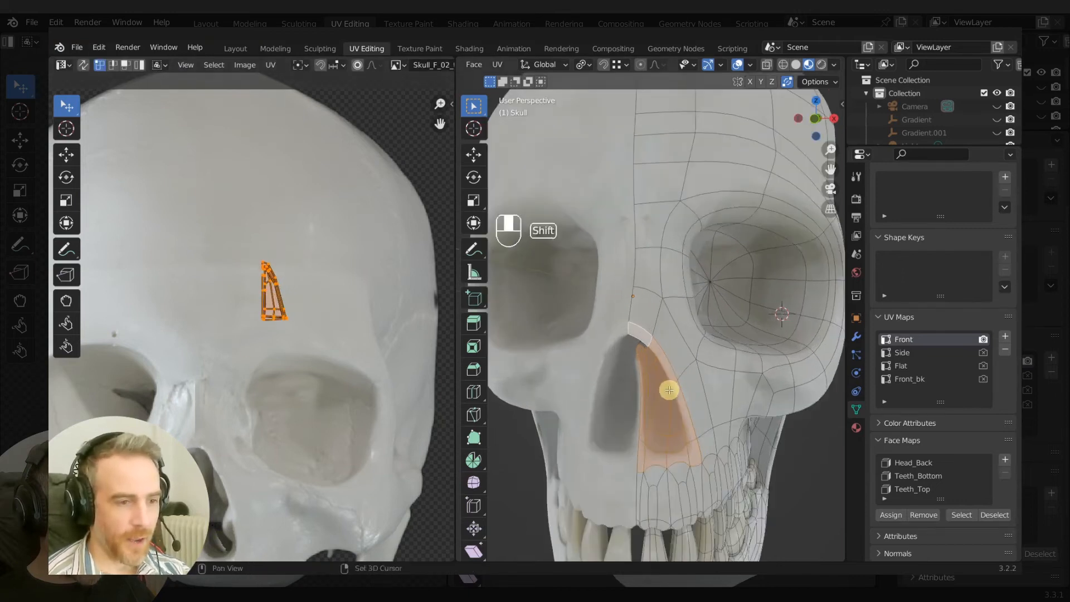
pyautogui.click(738, 65)
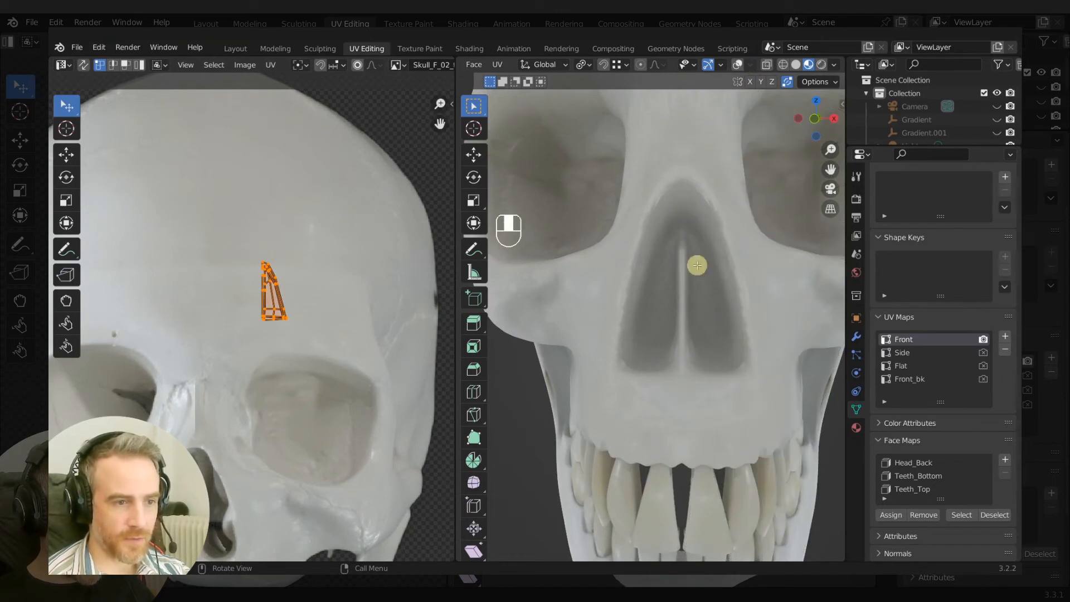
pyautogui.scroll(-2, 713, 307)
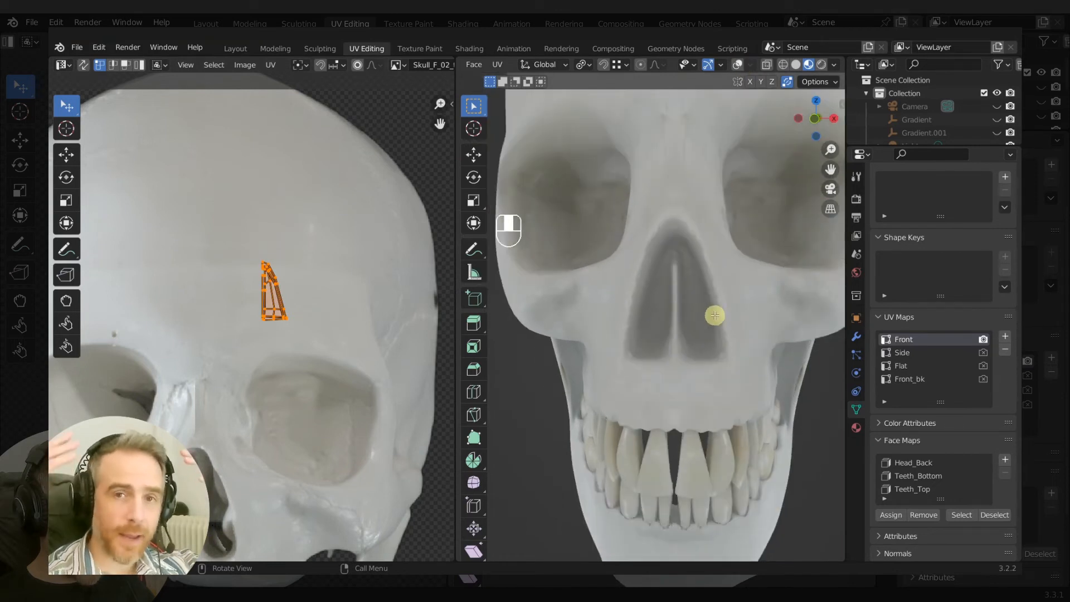
# In Shading, connect the Emission node to the Material Output so the mixed textures bypass the AO Multiply node.
pyautogui.click(469, 50)
pyautogui.scroll(-5, 654, 444)
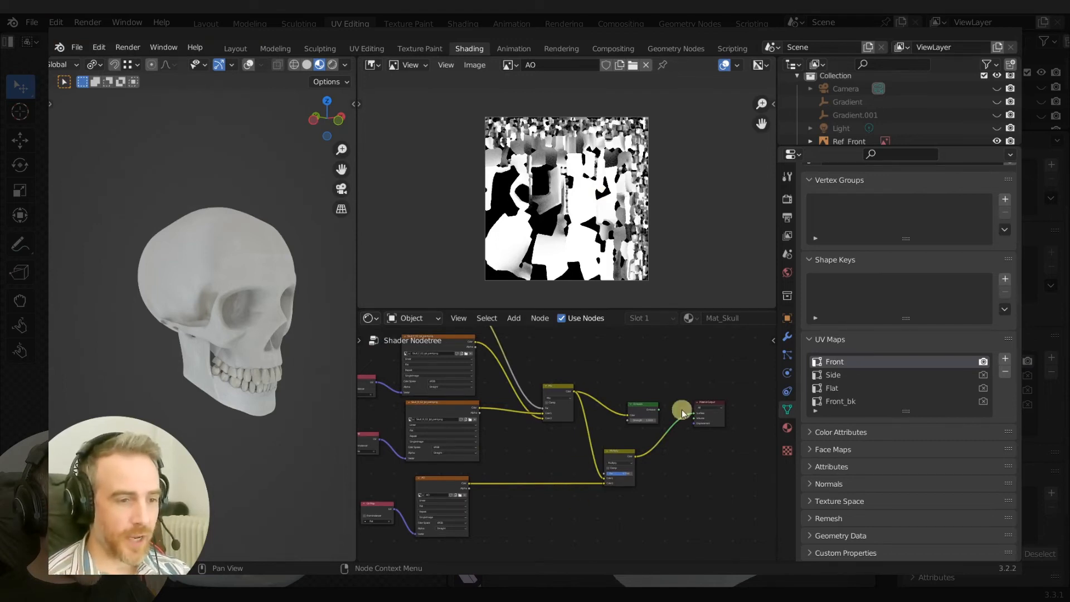
pyautogui.keyDown('ctrl'); pyautogui.keyDown('shift'); pyautogui.click(647, 409); pyautogui.keyUp('shift'); pyautogui.keyUp('ctrl')
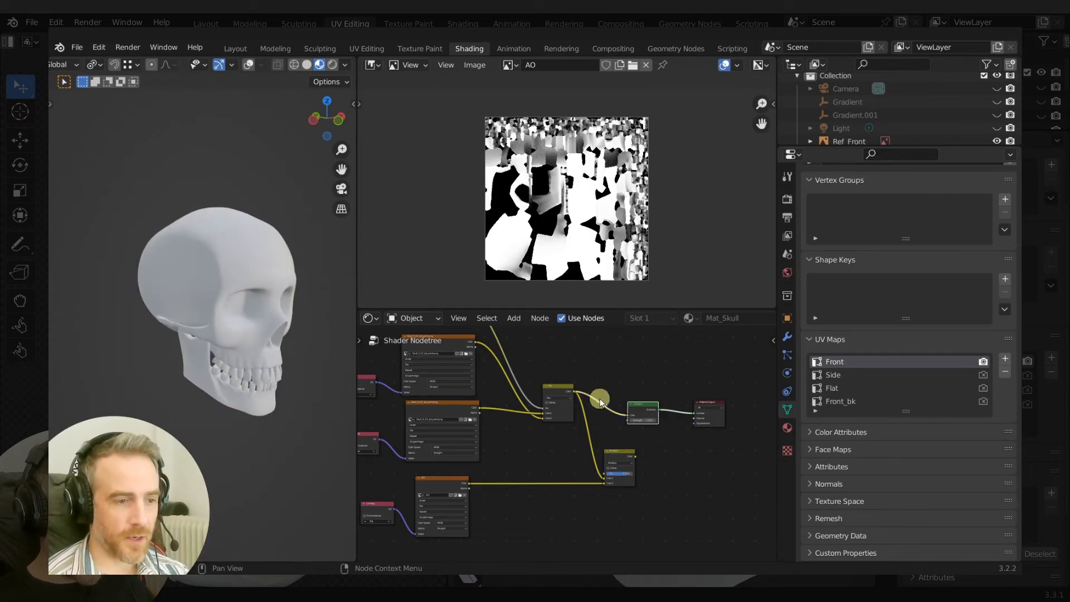
pyautogui.keyDown('ctrl'); pyautogui.keyDown('shift'); pyautogui.click(483, 370); pyautogui.keyUp('shift'); pyautogui.keyUp('ctrl')
pyautogui.moveTo(243, 325); pyautogui.dragTo(215, 330, button='middle')
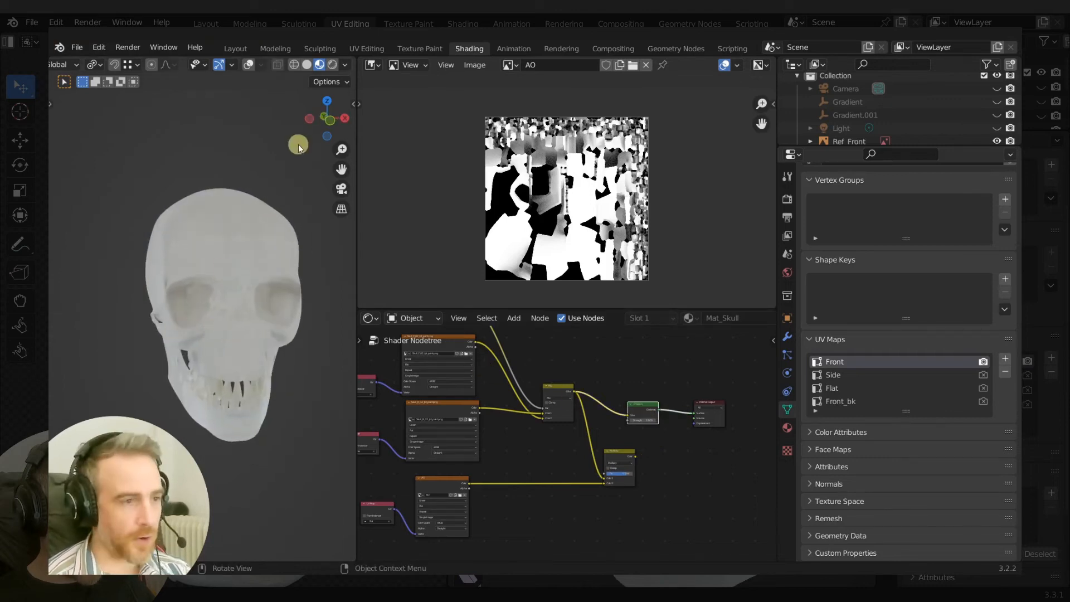
# Examine the skull without ambient occlusion in the Texture Paint and UV Editing workspaces.
pyautogui.click(420, 49)
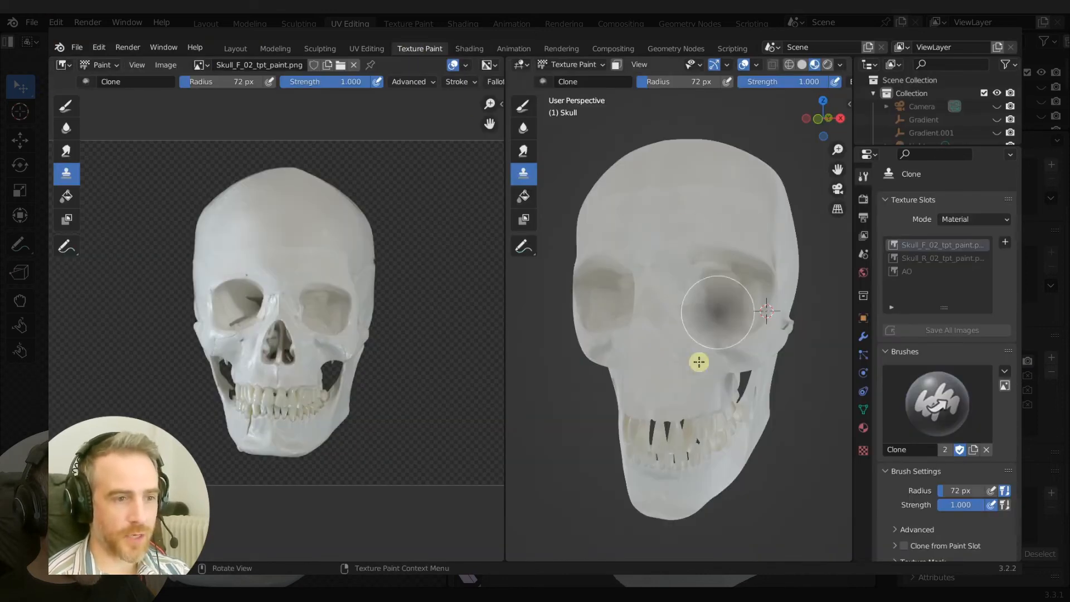
pyautogui.moveTo(688, 270); pyautogui.dragTo(771, 288, button='middle')
pyautogui.scroll(3, 692, 290)
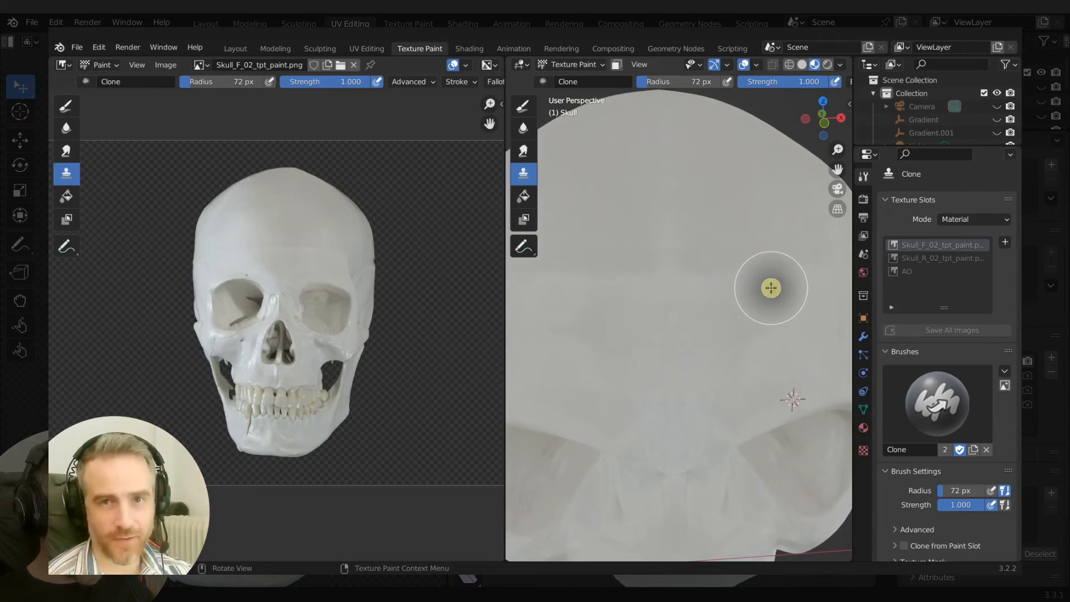
pyautogui.click(367, 49)
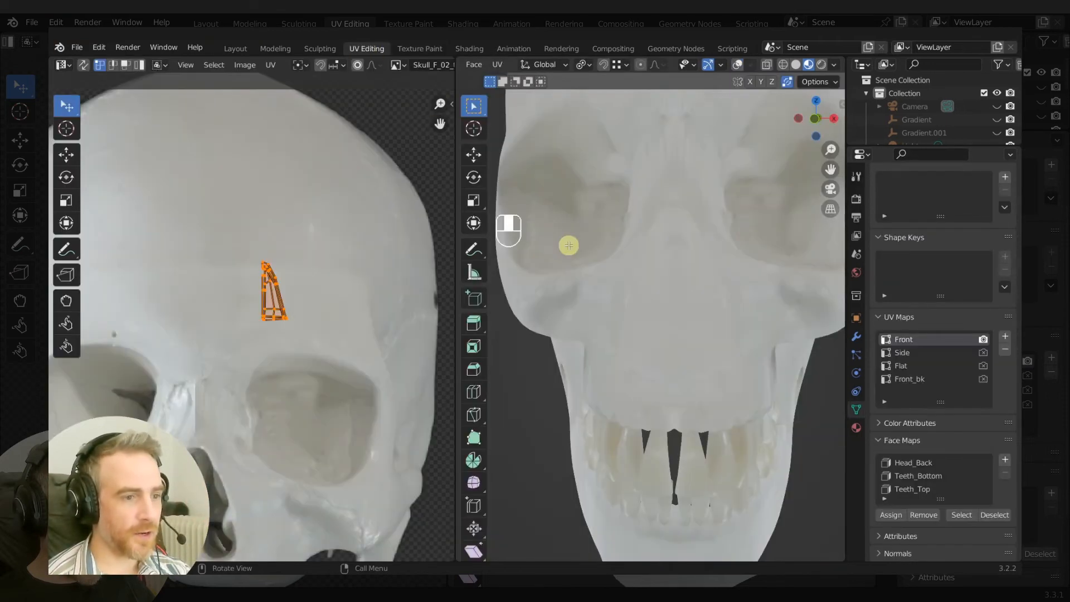
pyautogui.moveTo(702, 343); pyautogui.dragTo(691, 299, button='middle')
pyautogui.scroll(-2, 660, 308)
pyautogui.scroll(3, 695, 301)
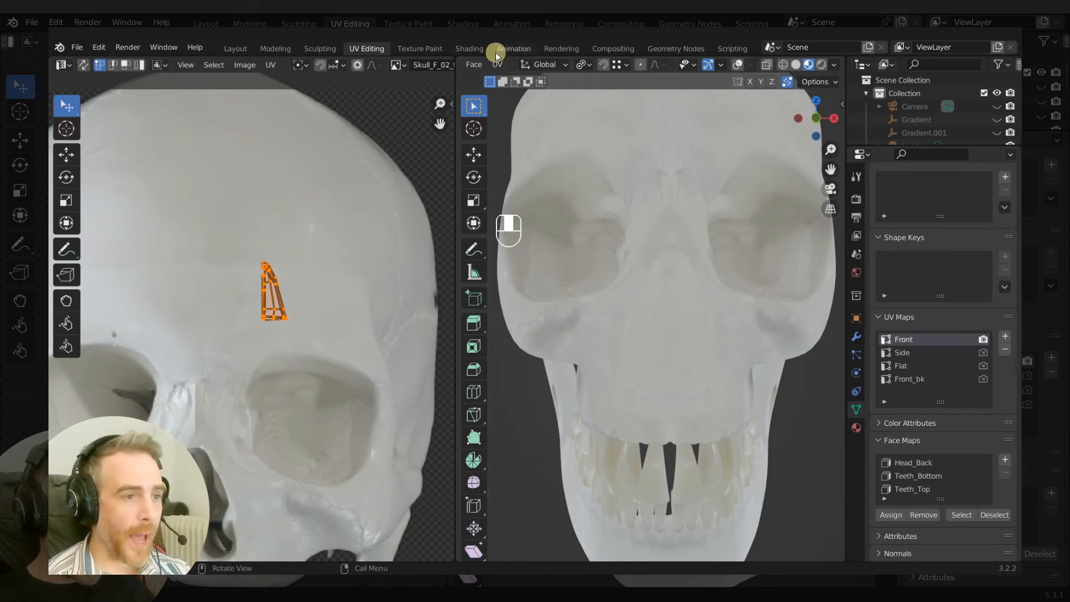
# In Shading, connect the Multiply node's Color output to the Emission node's Color input.
pyautogui.click(472, 51)
pyautogui.scroll(2, 560, 454)
pyautogui.moveTo(651, 457); pyautogui.dragTo(585, 466, button='middle')
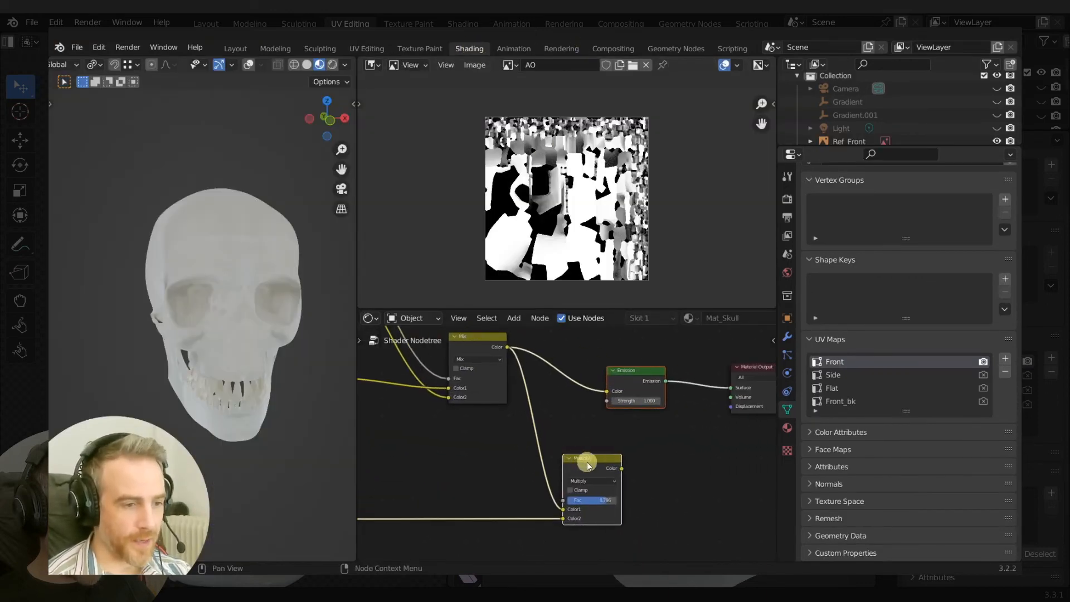
pyautogui.moveTo(621, 468); pyautogui.dragTo(609, 392)
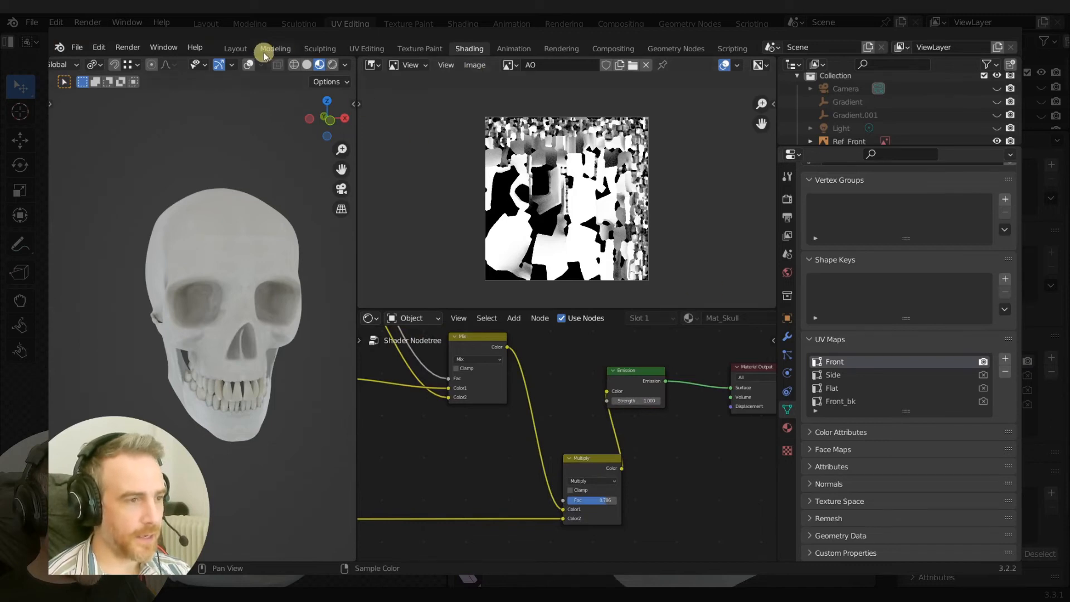
# Duplicate the Emission node and feed the copy's Color input from the Mix node's Color output.
pyautogui.moveTo(616, 437); pyautogui.dragTo(575, 440, button='middle')
pyautogui.moveTo(549, 466); pyautogui.dragTo(520, 466)
pyautogui.moveTo(585, 376); pyautogui.dragTo(616, 440)
pyautogui.hotkey('shift', 'd')
pyautogui.click(589, 368)
pyautogui.moveTo(469, 354); pyautogui.dragTo(566, 390)
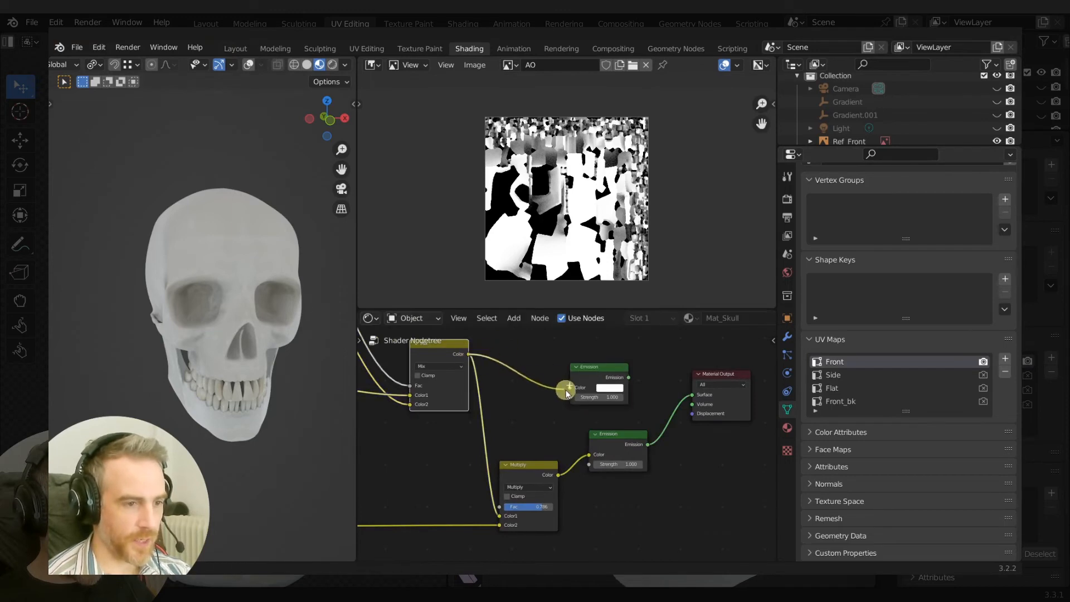
# Switch the Material Output between the two Emission nodes to compare the skull with and without ambient occlusion.
pyautogui.click(618, 436)
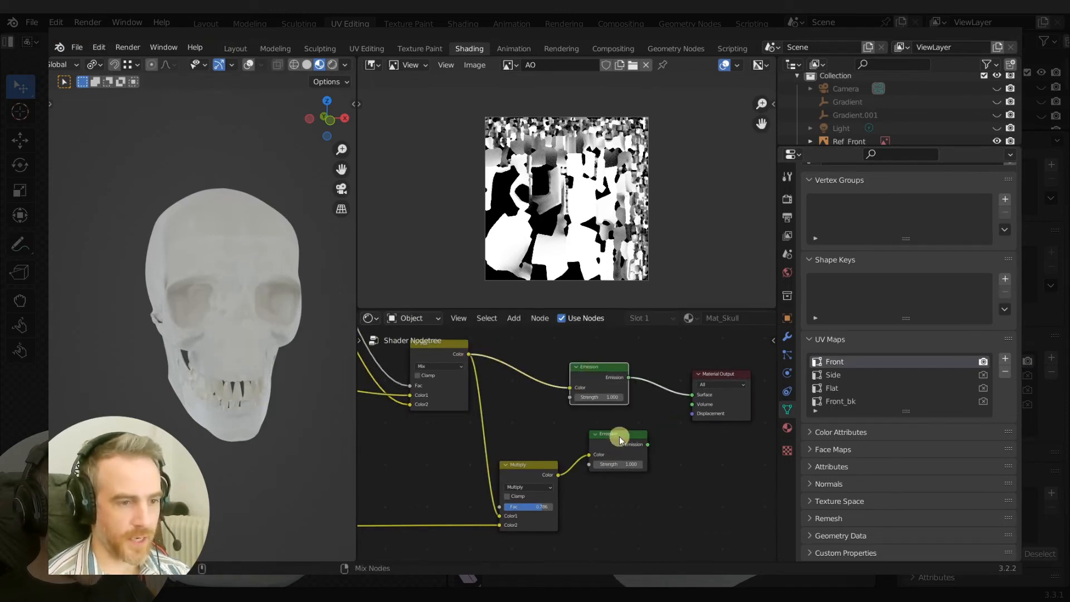
pyautogui.keyDown('ctrl'); pyautogui.keyDown('shift'); pyautogui.click(590, 375); pyautogui.keyUp('shift'); pyautogui.keyUp('ctrl')
pyautogui.keyDown('ctrl'); pyautogui.keyDown('shift'); pyautogui.click(620, 443); pyautogui.keyUp('shift'); pyautogui.keyUp('ctrl')
pyautogui.keyDown('ctrl'); pyautogui.keyDown('shift'); pyautogui.click(596, 374); pyautogui.keyUp('shift'); pyautogui.keyUp('ctrl')
pyautogui.keyDown('ctrl'); pyautogui.keyDown('shift'); pyautogui.click(624, 437); pyautogui.keyUp('shift'); pyautogui.keyUp('ctrl')
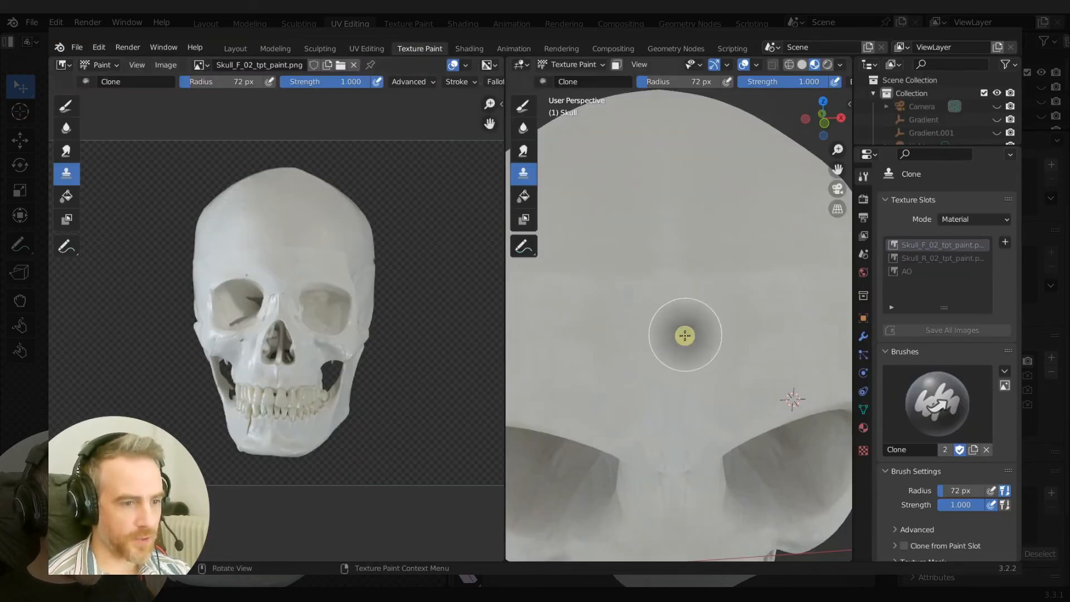
# Examine the forehead and eye socket shading with the AO texture in the Texture Paint workspace.
pyautogui.scroll(-5, 685, 338)
pyautogui.scroll(3, 697, 319)
pyautogui.scroll(-3, 692, 424)
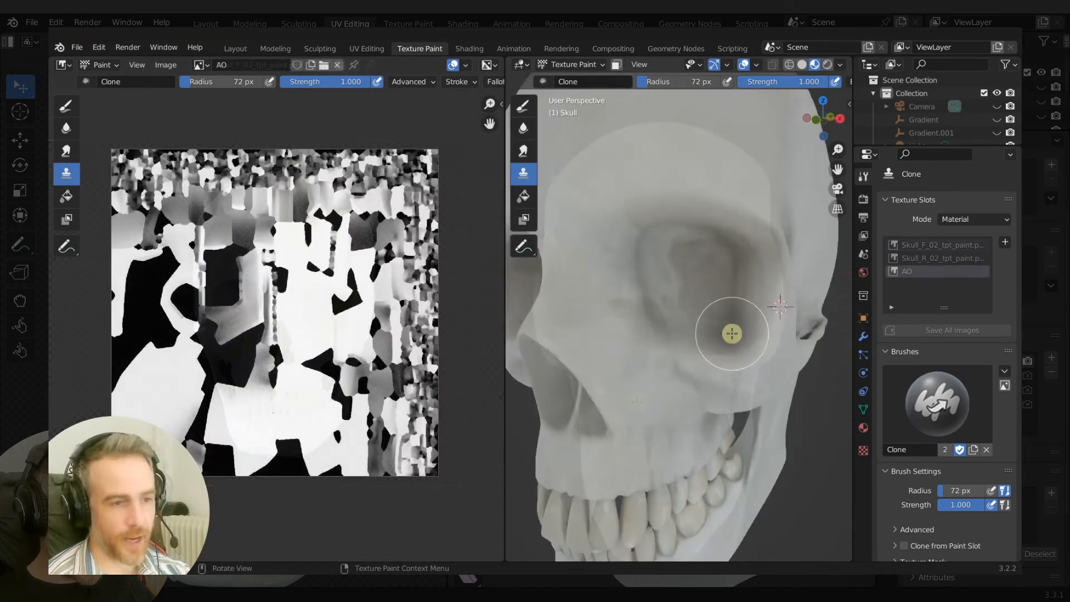
pyautogui.scroll(3, 731, 333)
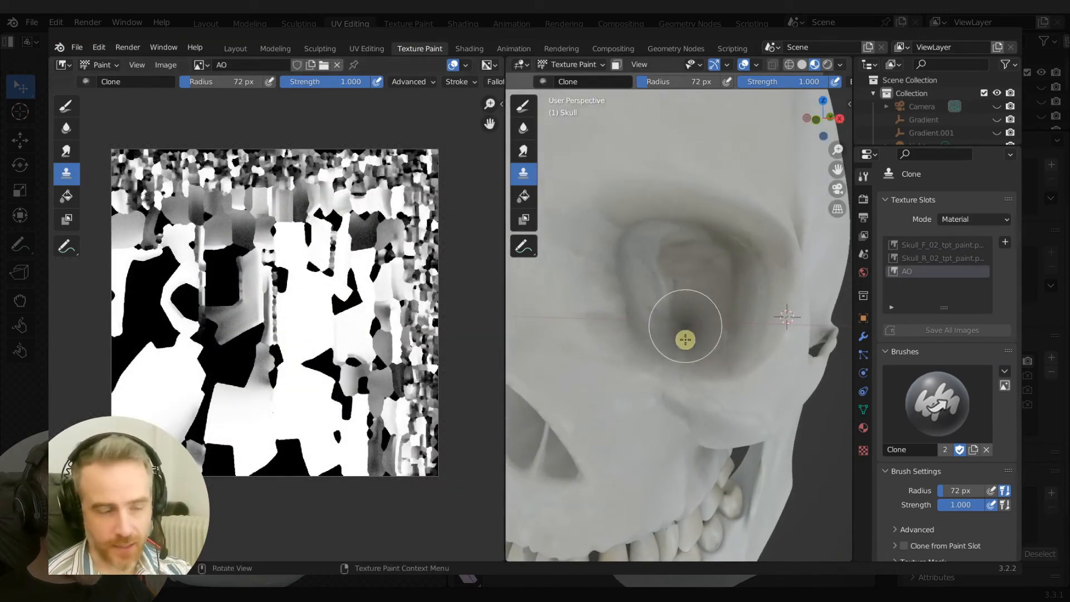
pyautogui.keyDown('shift'); pyautogui.moveTo(654, 417); pyautogui.dragTo(708, 234, button='middle'); pyautogui.keyUp('shift')
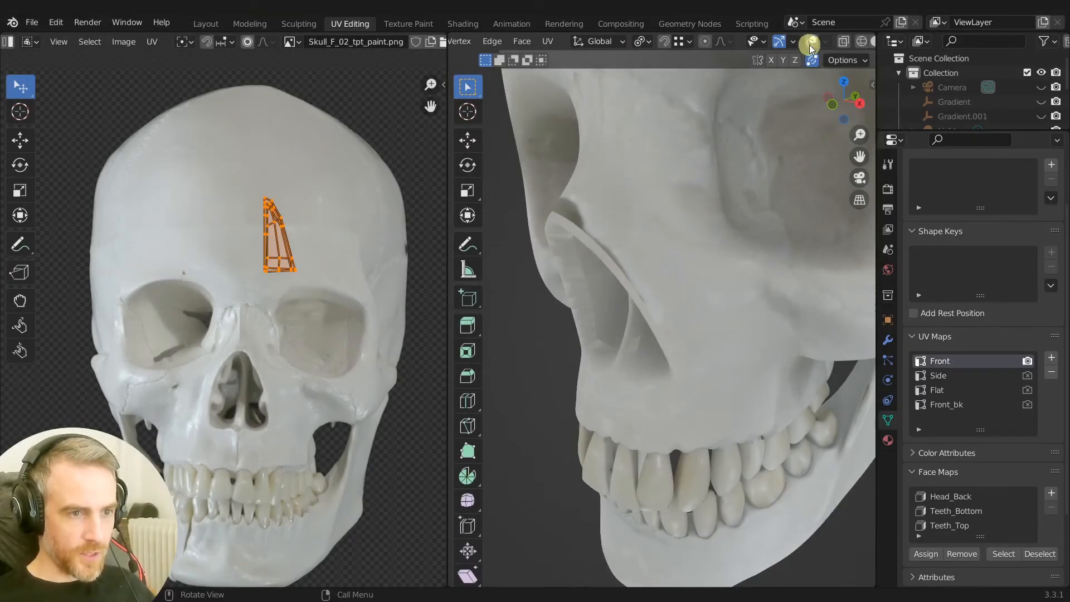
# Show the overlays, select the face strip beside the nasal opening and move its inner UV vertices off the dark cavity onto bone.
pyautogui.click(811, 43)
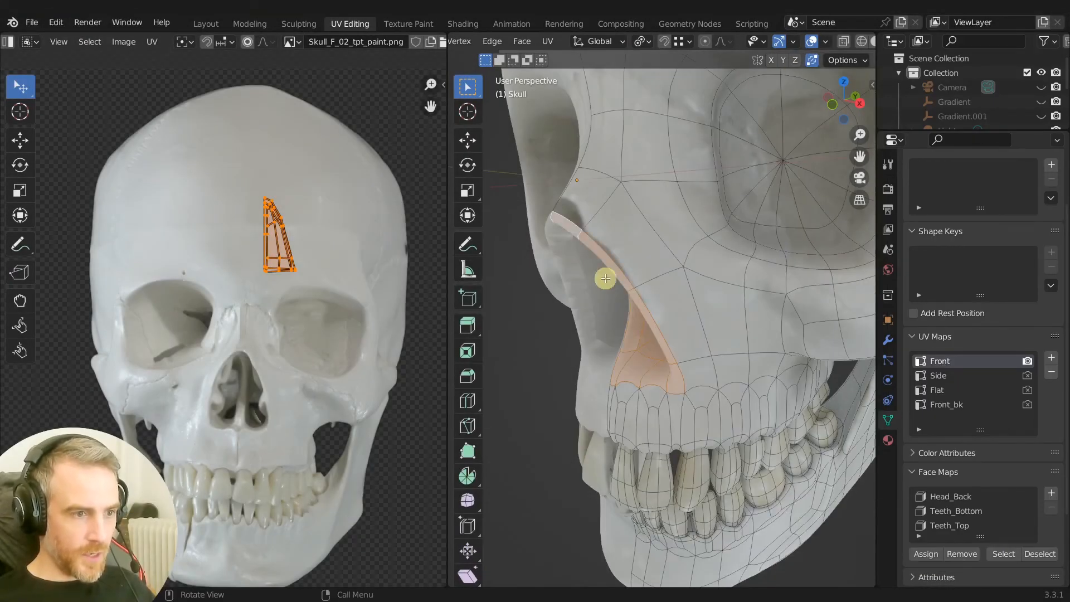
pyautogui.click(696, 371)
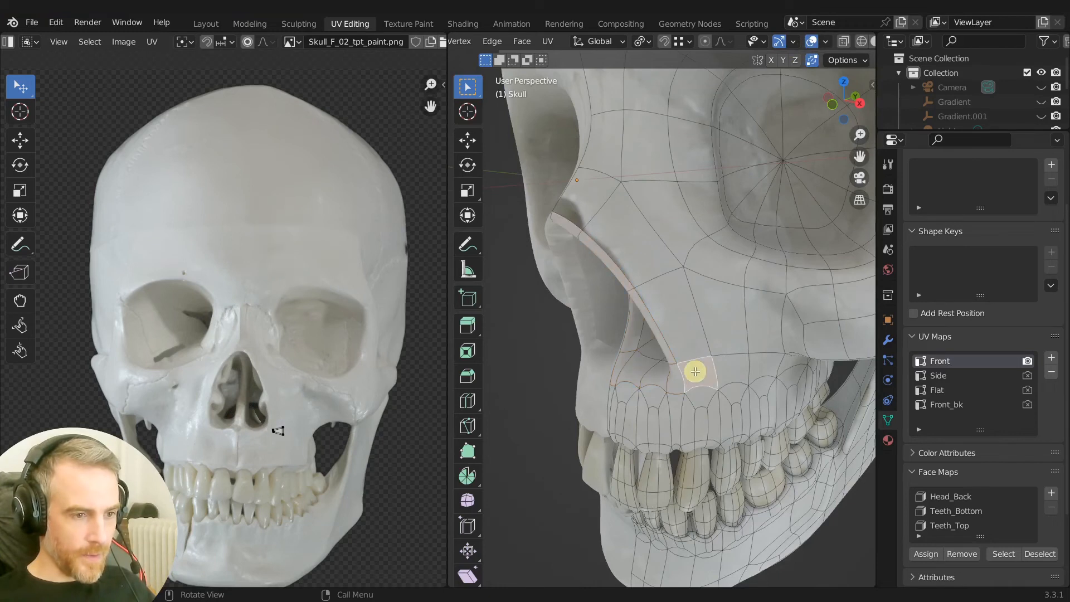
pyautogui.keyDown('ctrl'); pyautogui.click(581, 200); pyautogui.keyUp('ctrl')
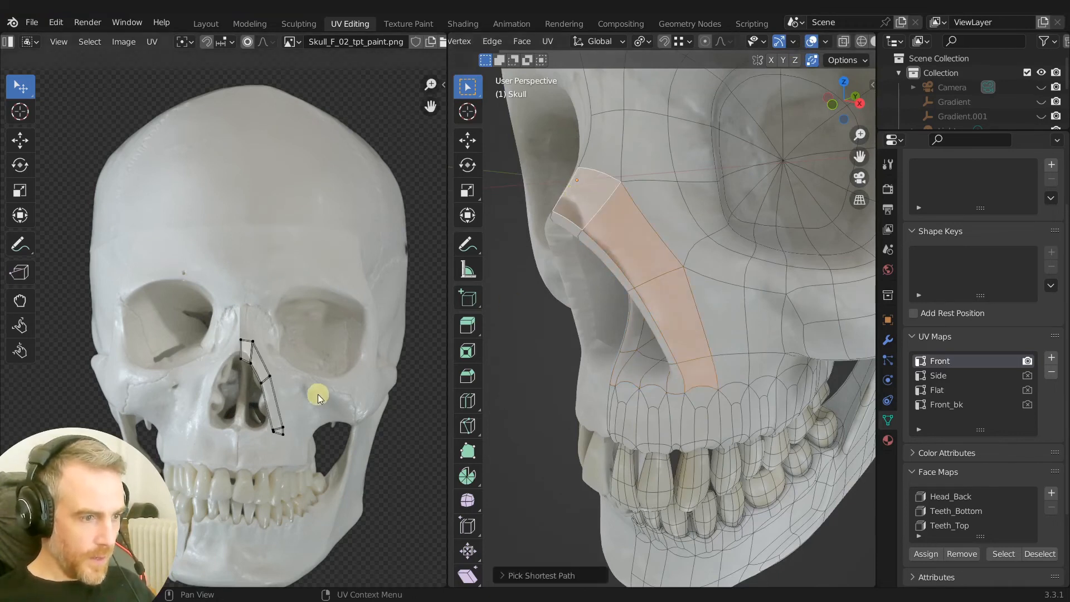
pyautogui.scroll(6, 310, 395)
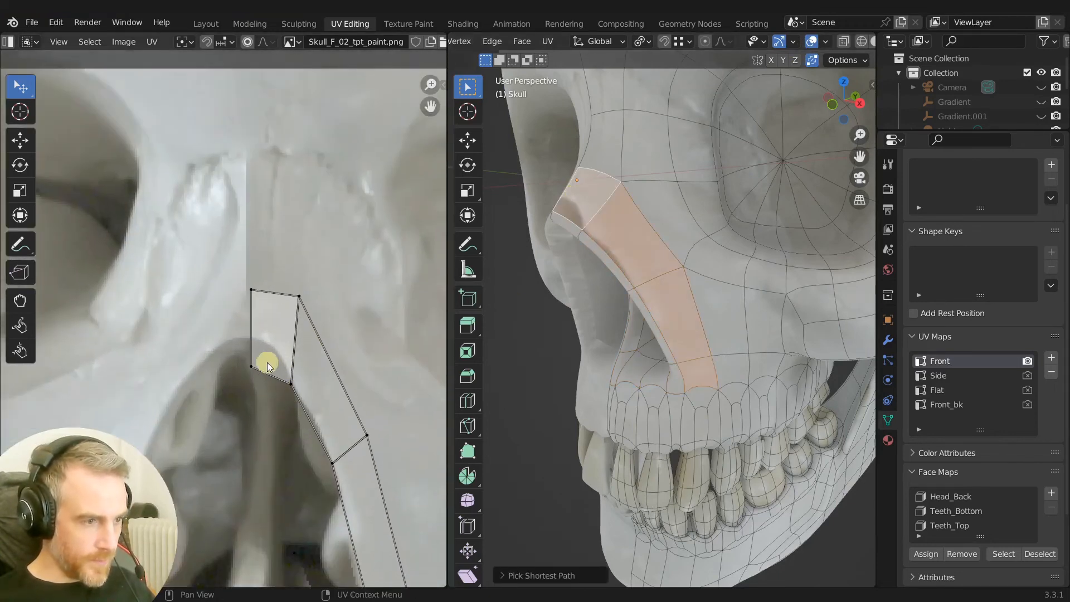
pyautogui.moveTo(255, 368); pyautogui.dragTo(265, 324)
pyautogui.moveTo(298, 381); pyautogui.dragTo(313, 377)
pyautogui.moveTo(335, 457)
pyautogui.mouseDown()
pyautogui.moveTo(346, 449)
pyautogui.moveTo(345, 462)
pyautogui.mouseUp()
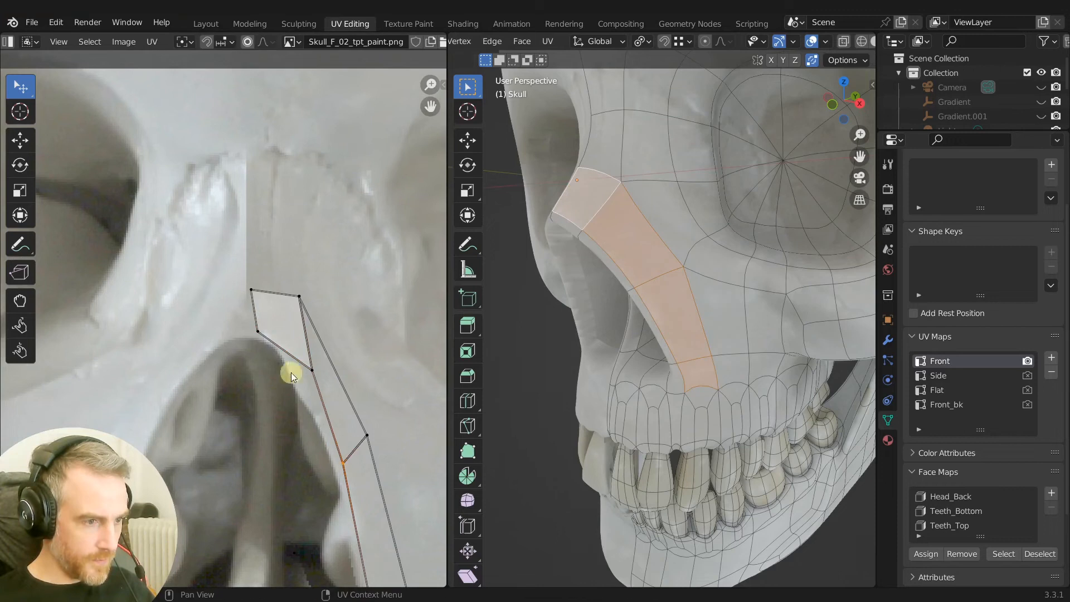
pyautogui.moveTo(263, 330); pyautogui.dragTo(261, 323)
pyautogui.scroll(-6, 623, 299)
# Examine the nasal opening's edge from several angles without overlays, and then restore the overlays.
pyautogui.hotkey('shift', 'alt', 'z')
pyautogui.moveTo(719, 245); pyautogui.dragTo(744, 282, button='middle')
pyautogui.scroll(3, 744, 283)
pyautogui.keyDown('shift'); pyautogui.moveTo(691, 314); pyautogui.dragTo(747, 249, button='middle'); pyautogui.keyUp('shift')
pyautogui.scroll(2, 731, 292)
pyautogui.moveTo(717, 335); pyautogui.dragTo(750, 328, button='middle')
pyautogui.scroll(3, 721, 320)
pyautogui.click(814, 42)
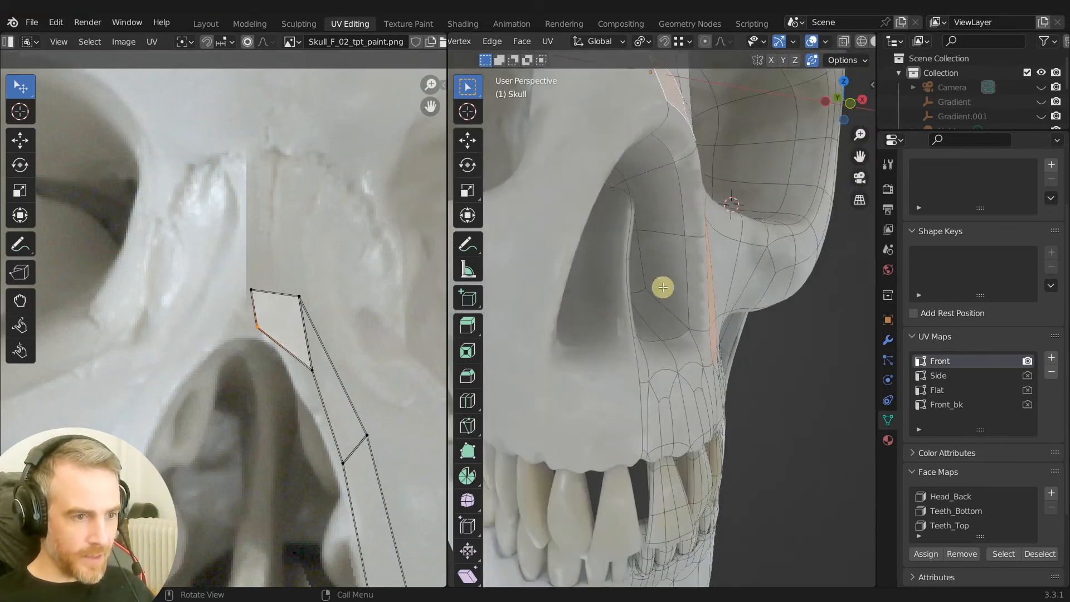
# Add a loop cut inside the nasal cavity and slide it close to the outer rim.
pyautogui.moveTo(668, 265); pyautogui.dragTo(667, 261, button='middle')
pyautogui.hotkey('ctrl', 'r')
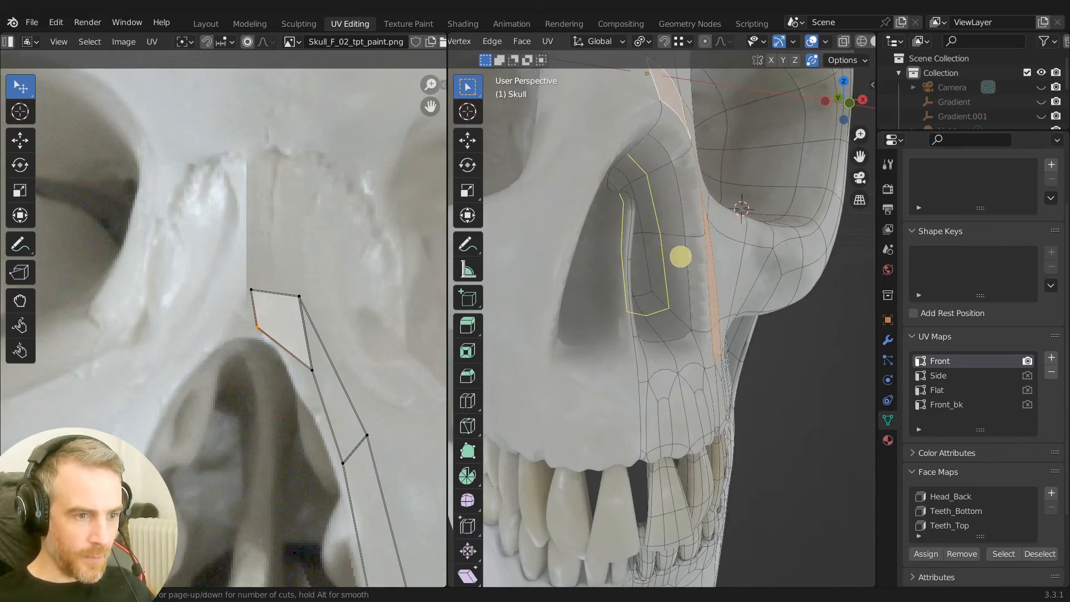
pyautogui.click(680, 256)
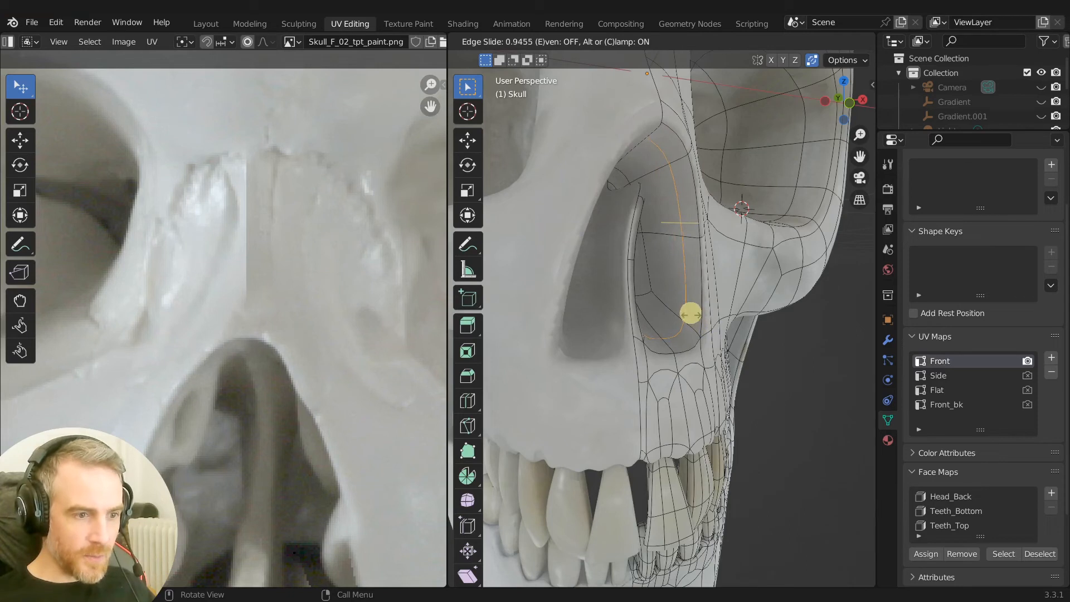
pyautogui.click(695, 316)
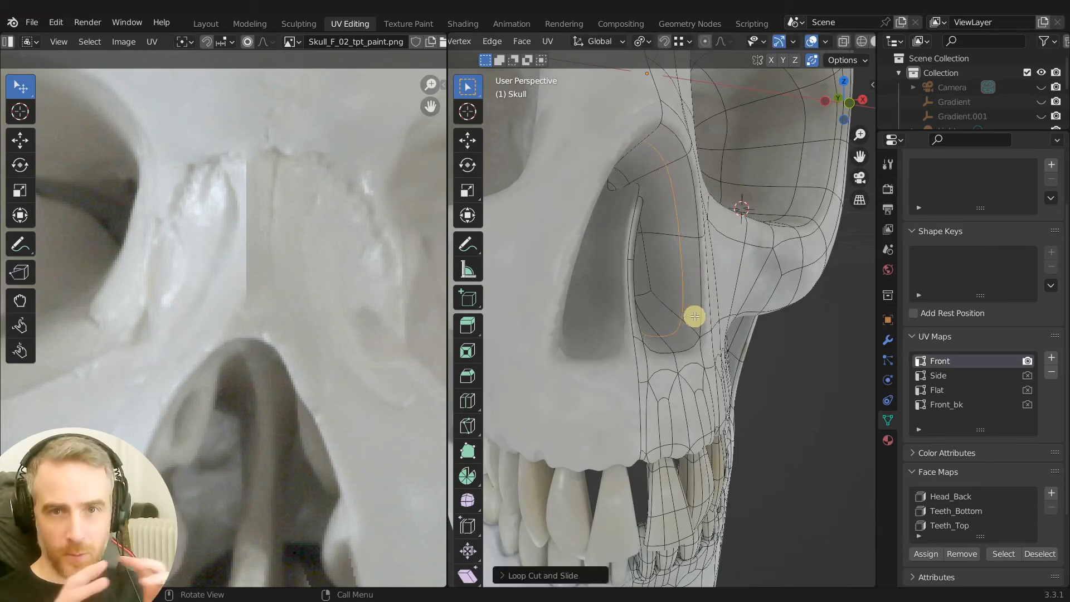
pyautogui.moveTo(734, 324); pyautogui.dragTo(669, 312, button='middle')
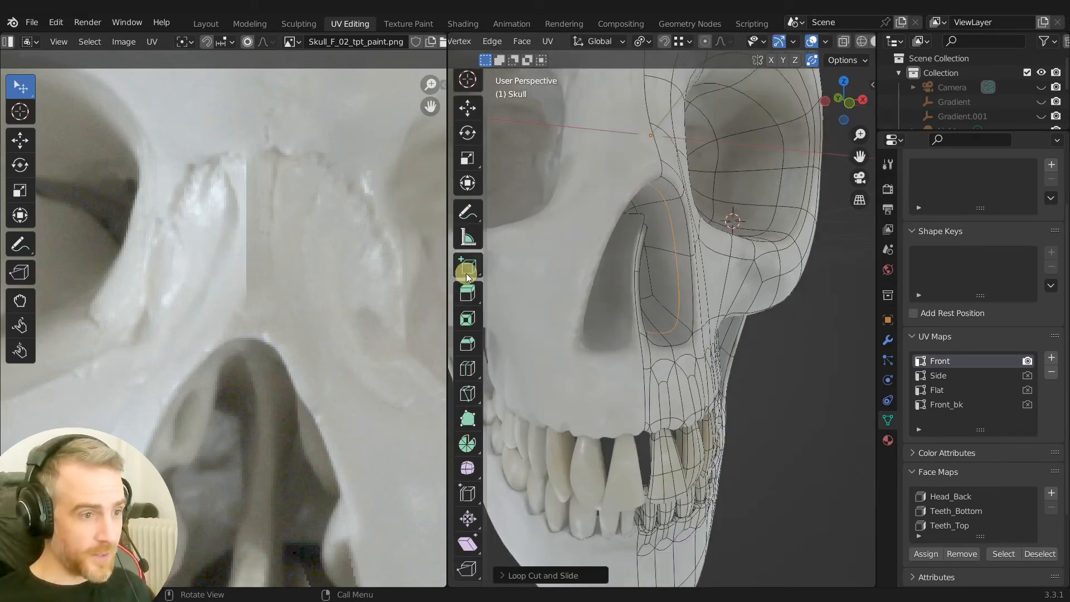
# Select the faces inside the nasal cavity together with the bordering faces along its lower edge and outer rim.
pyautogui.scroll(-8, 310, 246)
pyautogui.scroll(3, 693, 276)
pyautogui.scroll(5, 693, 276)
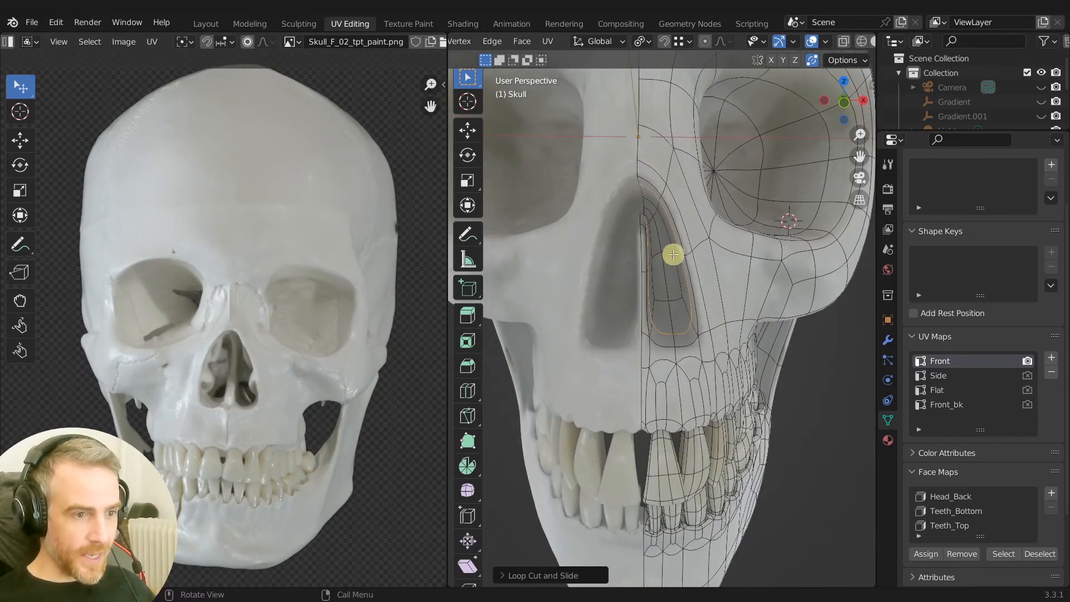
pyautogui.press('c')
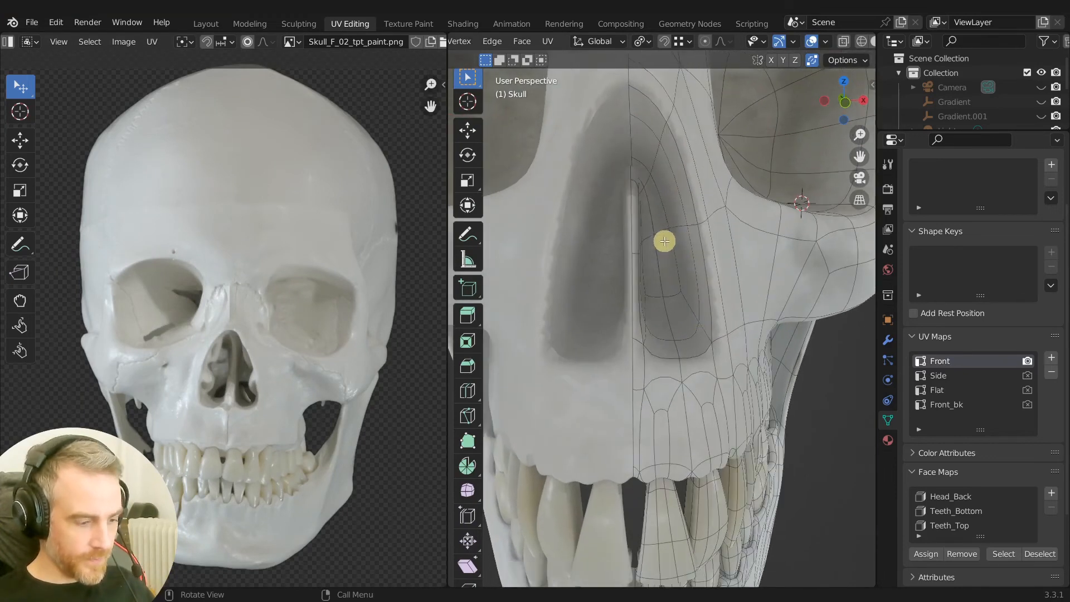
pyautogui.moveTo(664, 235)
pyautogui.mouseDown()
pyautogui.moveTo(647, 150)
pyautogui.moveTo(673, 272)
pyautogui.moveTo(674, 318)
pyautogui.moveTo(666, 310)
pyautogui.mouseUp()
pyautogui.rightClick(666, 310)
pyautogui.keyDown('shift'); pyautogui.click(721, 358); pyautogui.keyUp('shift')
pyautogui.keyDown('shift'); pyautogui.click(699, 368); pyautogui.keyUp('shift')
pyautogui.keyDown('shift'); pyautogui.click(668, 368); pyautogui.keyUp('shift')
pyautogui.keyDown('shift'); pyautogui.click(641, 362); pyautogui.keyUp('shift')
pyautogui.keyDown('shift'); pyautogui.click(718, 316); pyautogui.keyUp('shift')
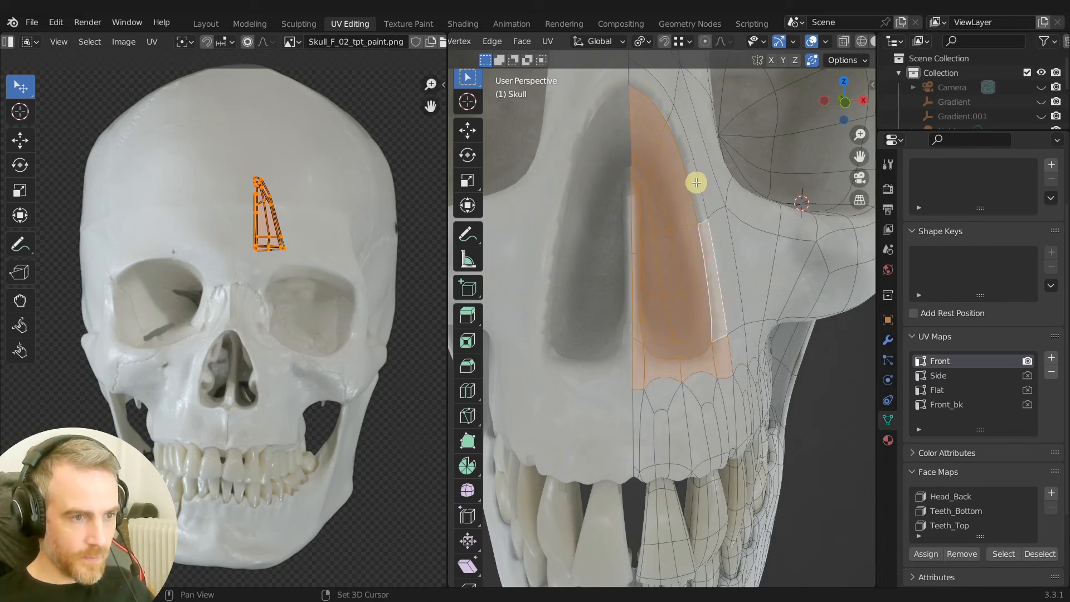
pyautogui.keyDown('shift'); pyautogui.click(661, 101); pyautogui.keyUp('shift')
# Project the selected nasal faces' UVs from the front orthographic view using Project from View.
pyautogui.scroll(6, 283, 232)
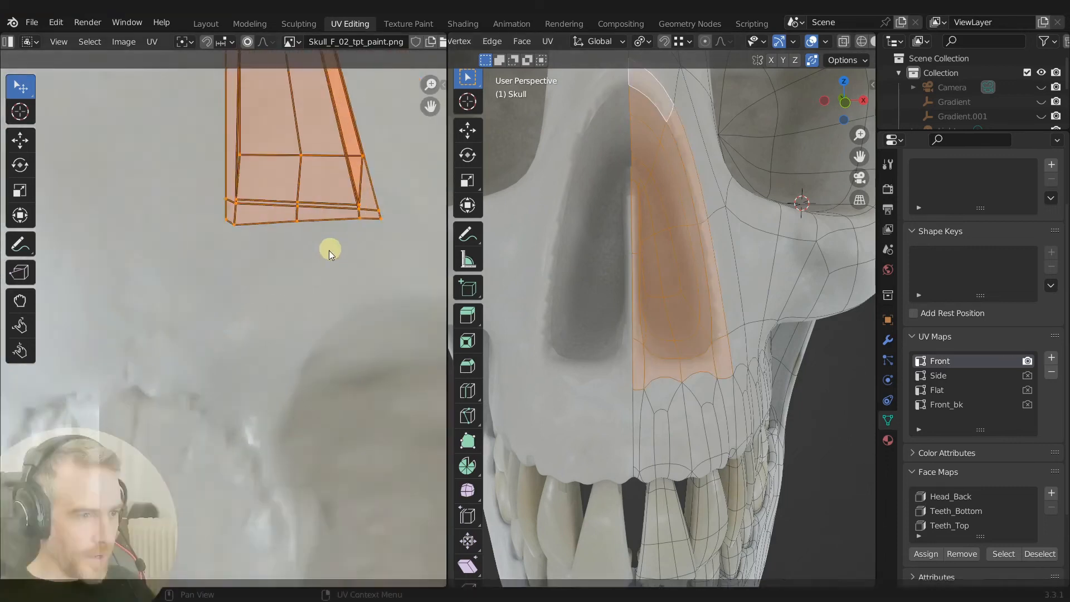
pyautogui.scroll(1, 331, 248)
pyautogui.keyDown('shift'); pyautogui.moveTo(350, 227); pyautogui.dragTo(240, 402, button='middle'); pyautogui.keyUp('shift')
pyautogui.scroll(2, 245, 395)
pyautogui.scroll(-4, 255, 326)
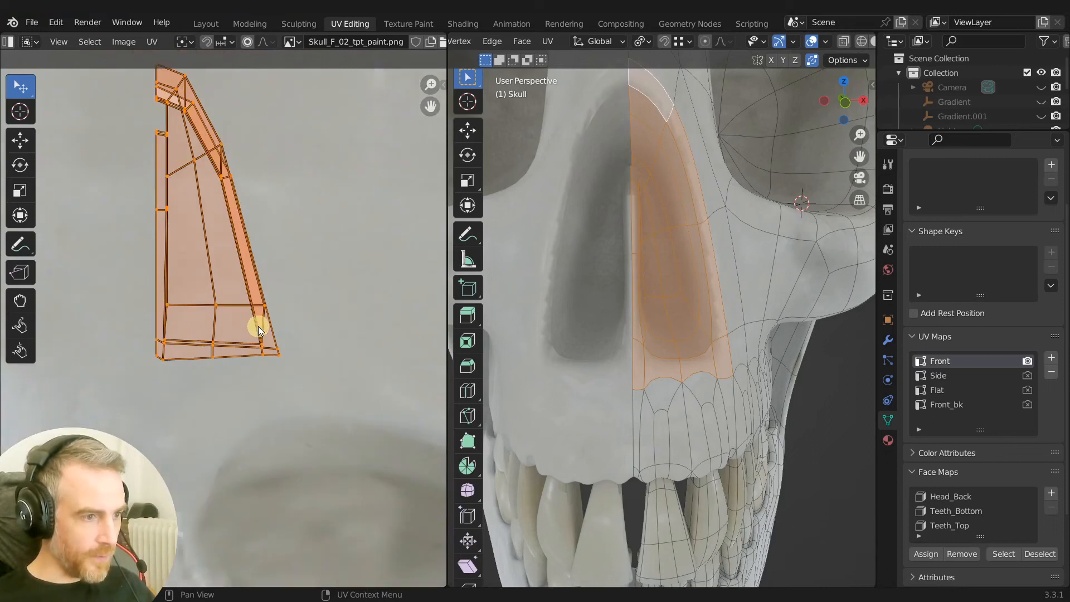
pyautogui.scroll(1, 257, 326)
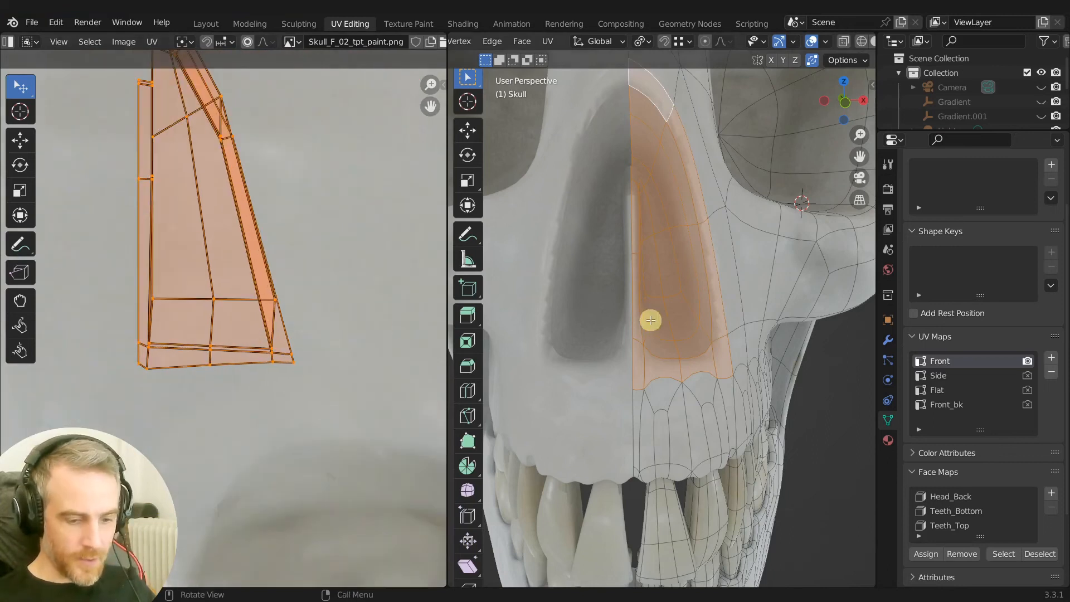
pyautogui.press('KP_1')
pyautogui.press('u')
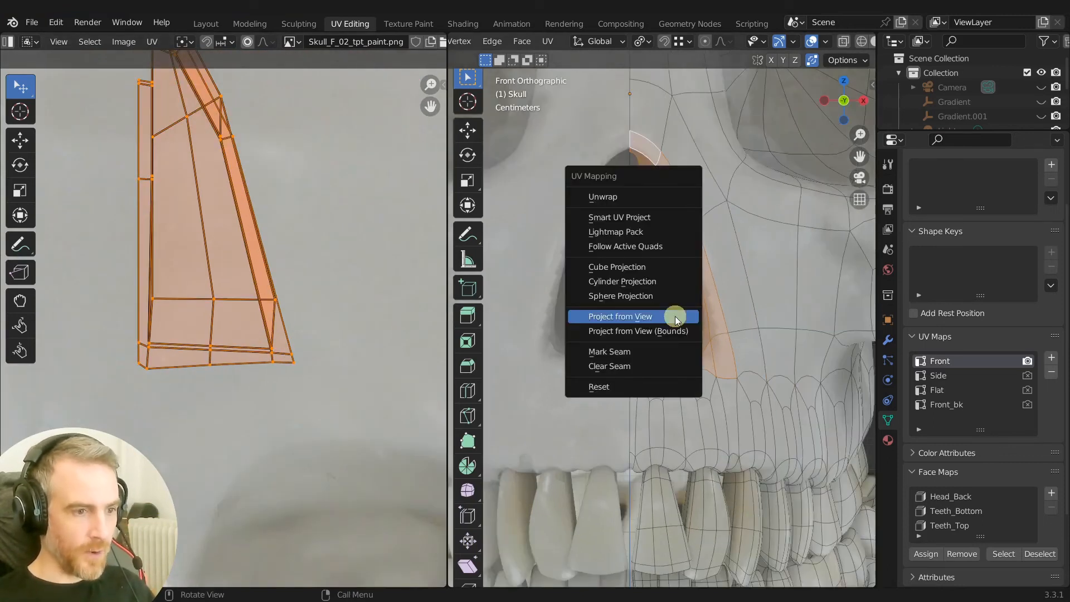
pyautogui.click(676, 317)
pyautogui.scroll(-3, 182, 346)
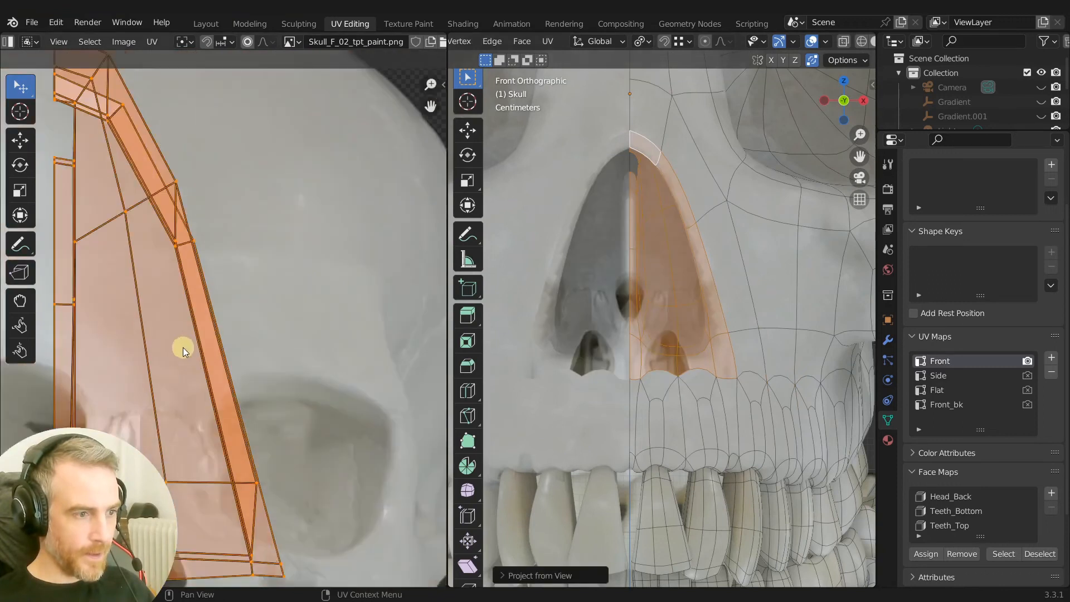
# Scale down the projected nasal UV island and place it on the clean forehead area of the front texture.
pyautogui.press('s')
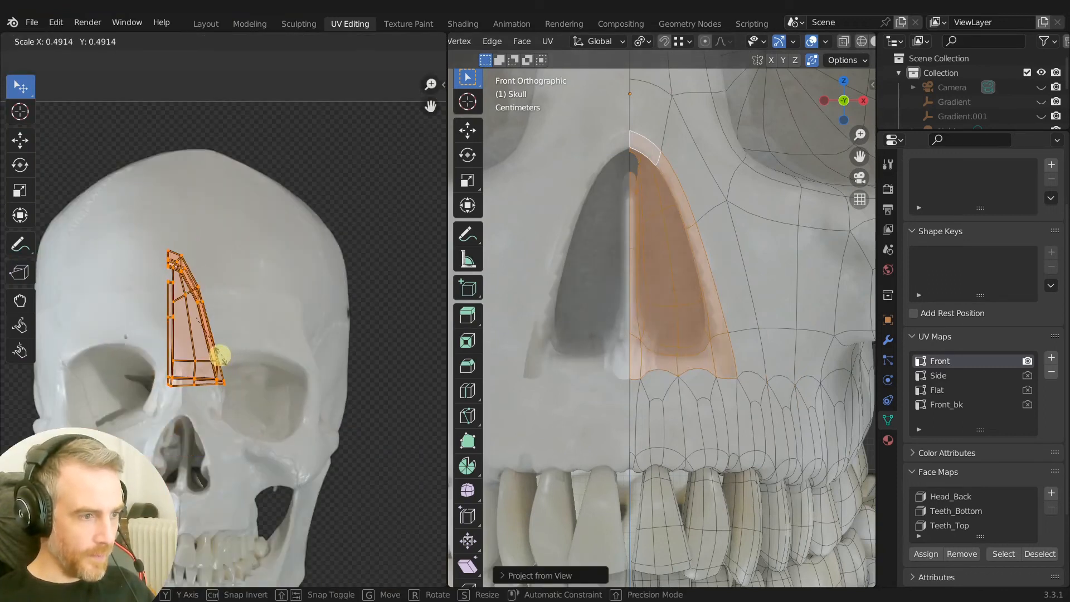
pyautogui.click(223, 350)
pyautogui.press('g')
pyautogui.click(254, 310)
pyautogui.press('s')
pyautogui.click(251, 316)
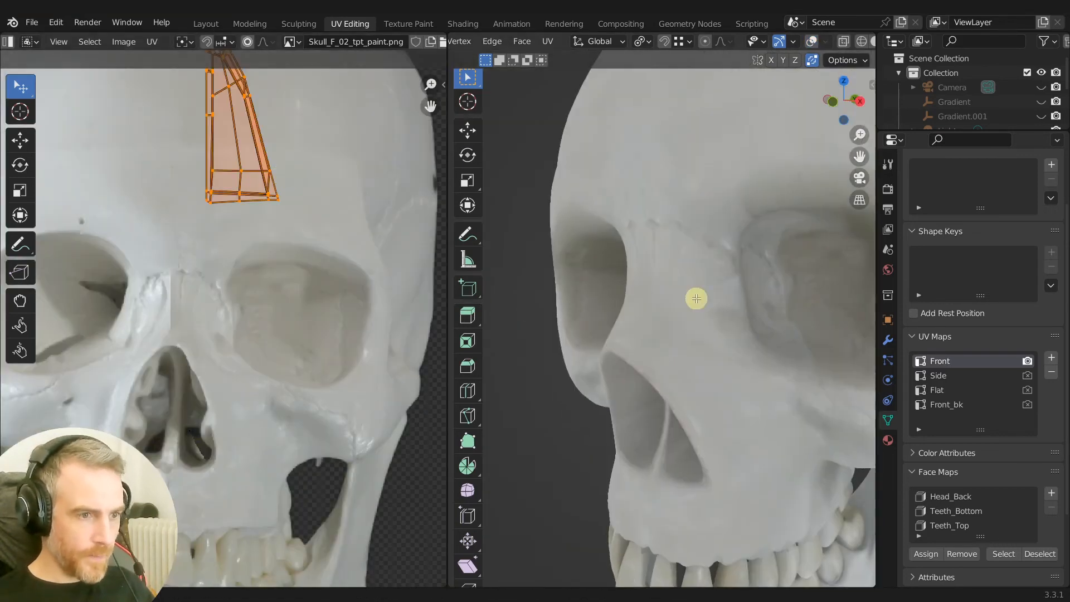
# Move the nasal UV island to the clean bone just above the eye socket and check the skull's nose.
pyautogui.press('g')
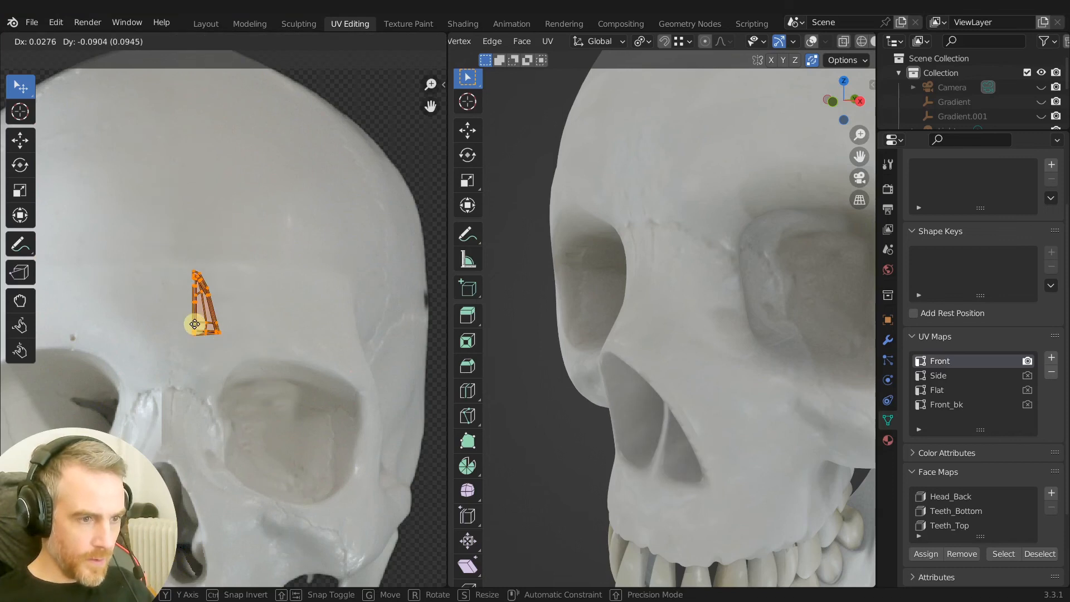
pyautogui.click(312, 328)
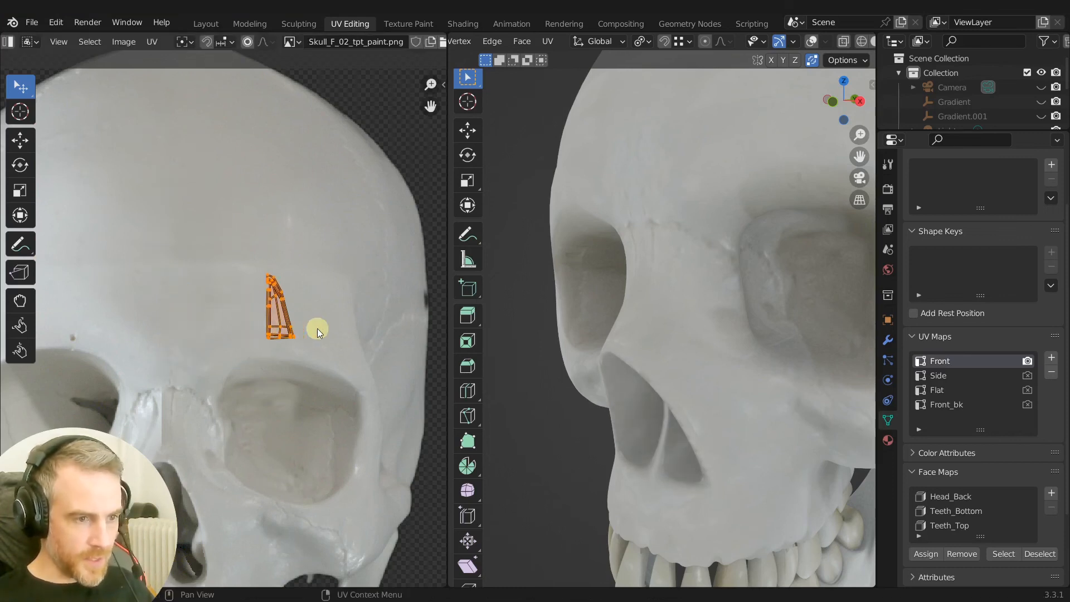
pyautogui.scroll(5, 661, 387)
pyautogui.moveTo(662, 387); pyautogui.dragTo(490, 317, button='middle')
pyautogui.scroll(-8, 834, 333)
pyautogui.scroll(-3, 689, 322)
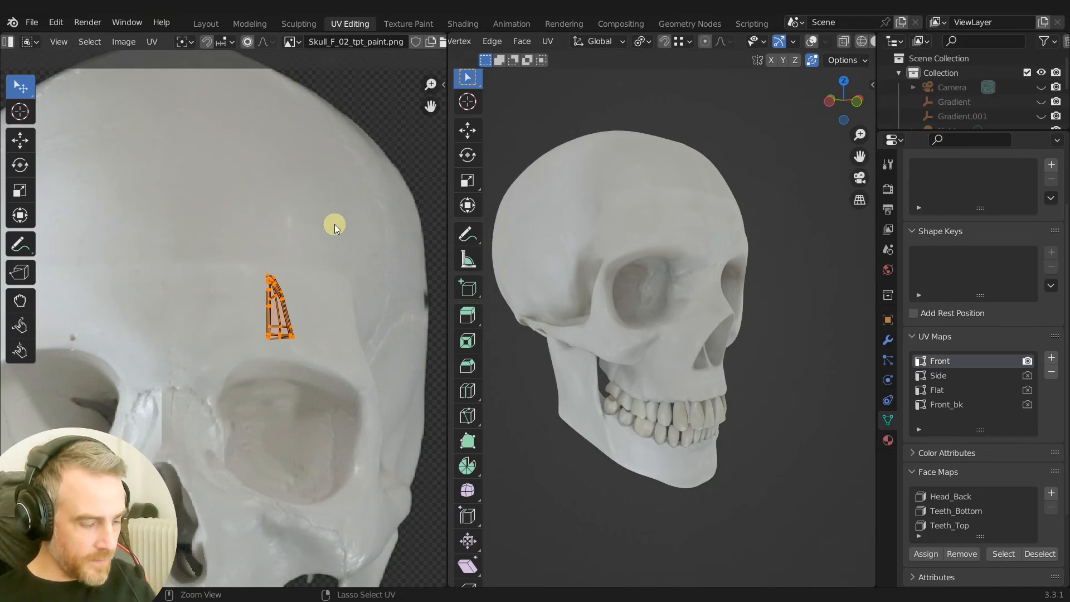
# In Shading, connect the Emission node fed by the Mix node to the Material Output, bypassing the AO Multiply node.
pyautogui.click(466, 23)
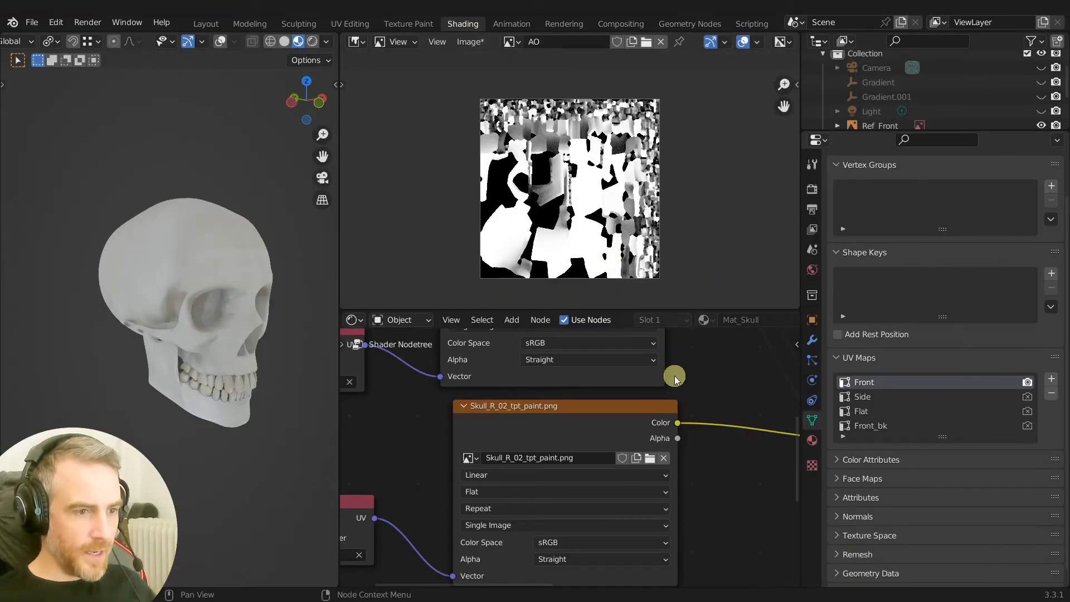
pyautogui.scroll(-6, 676, 379)
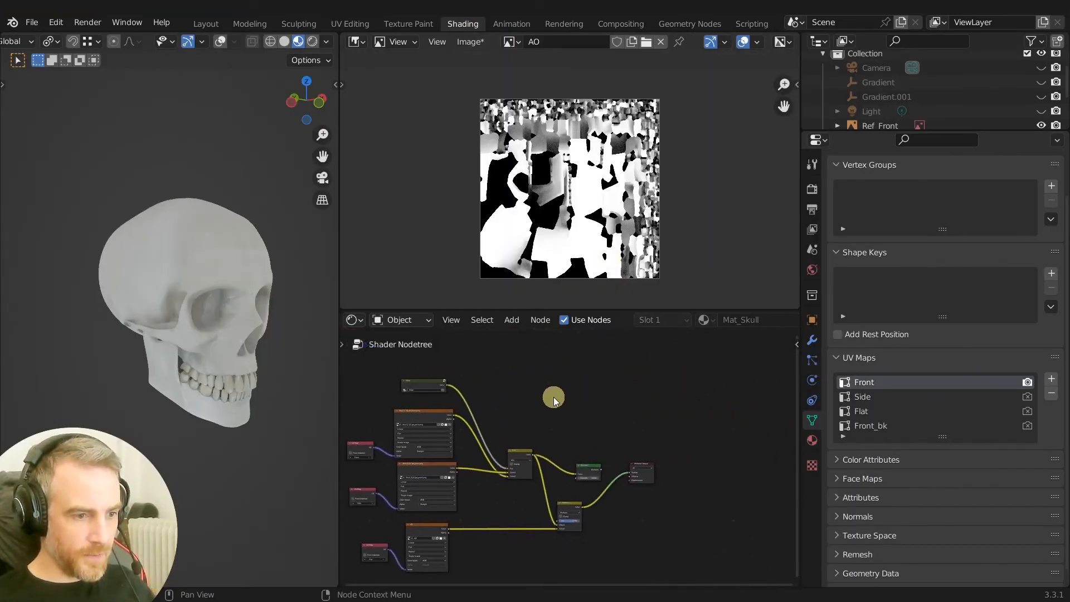
pyautogui.scroll(3, 555, 401)
pyautogui.scroll(-5, 731, 324)
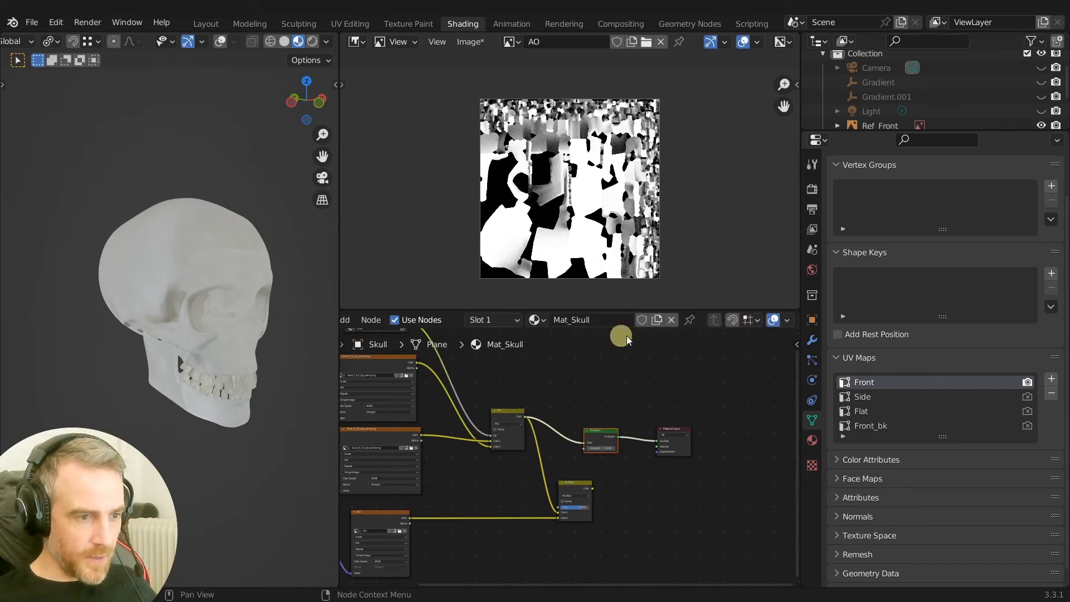
pyautogui.scroll(1, 608, 338)
pyautogui.scroll(1, 629, 334)
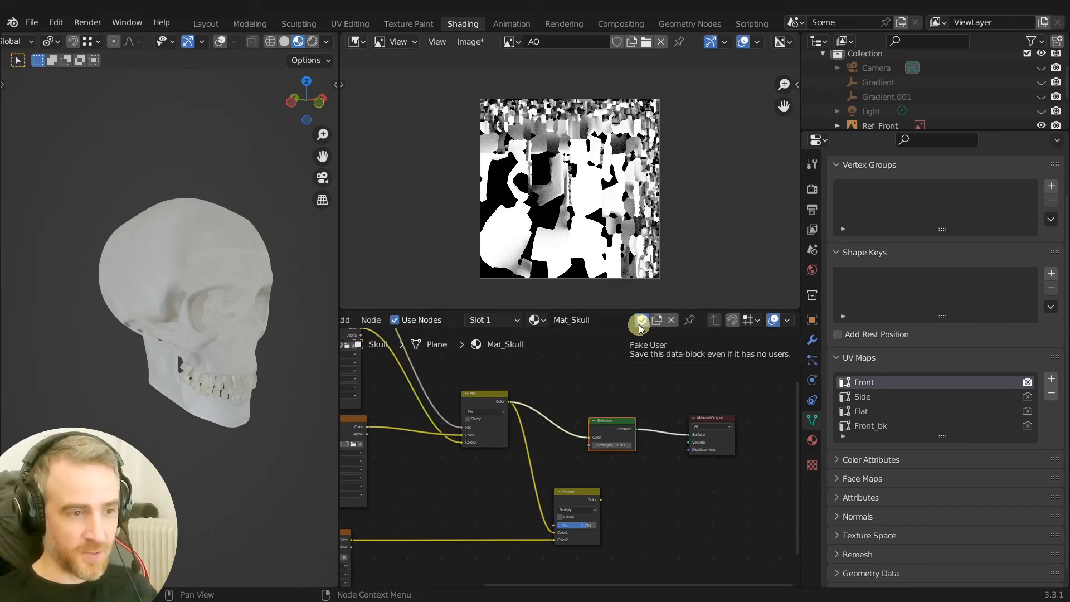
# Enable Fake User on Mat_Skull and duplicate the material as Mat_Skull_Bake.
pyautogui.click(641, 323)
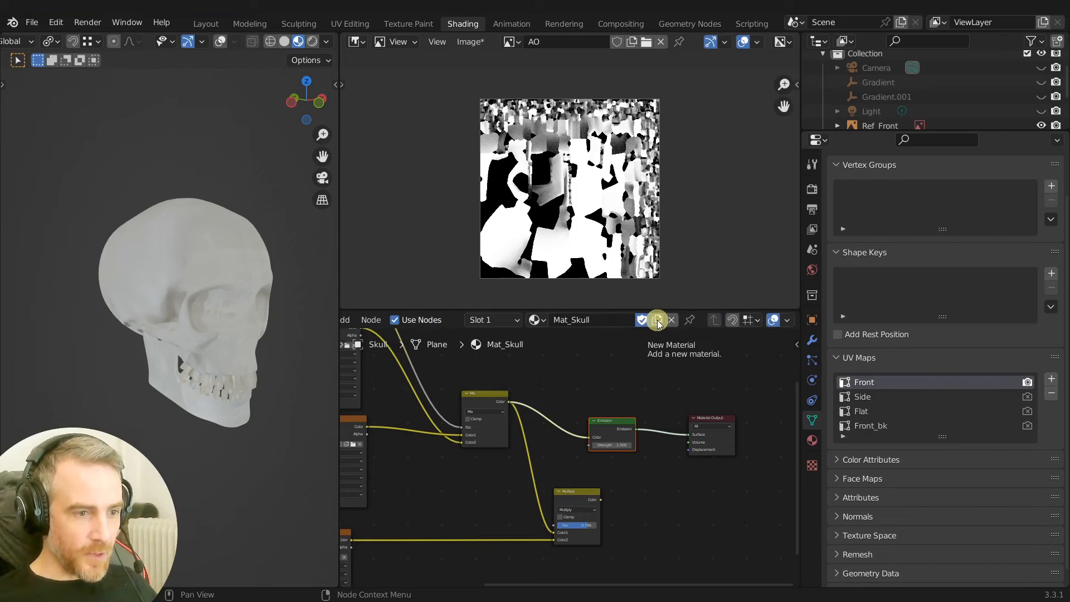
pyautogui.click(658, 320)
pyautogui.click(614, 316)
pyautogui.click(618, 319)
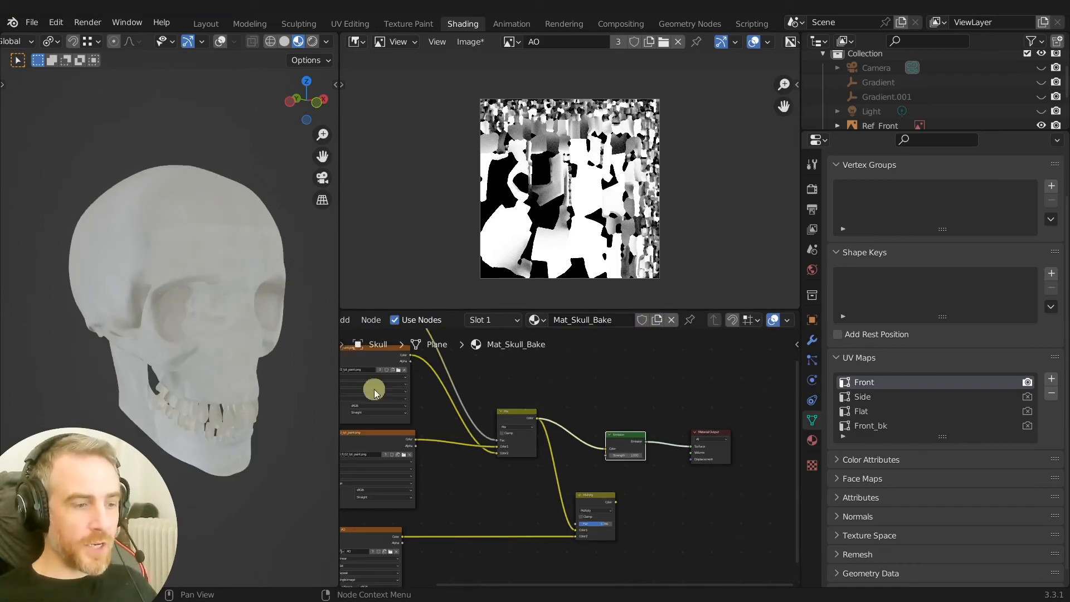
# Duplicate the AO Image Texture node in Mat_Skull_Bake and place the copy above the Emission node.
pyautogui.moveTo(184, 280); pyautogui.dragTo(126, 267, button='middle')
pyautogui.scroll(3, 644, 427)
pyautogui.moveTo(744, 429); pyautogui.dragTo(745, 417)
pyautogui.moveTo(729, 423); pyautogui.dragTo(620, 467, button='middle')
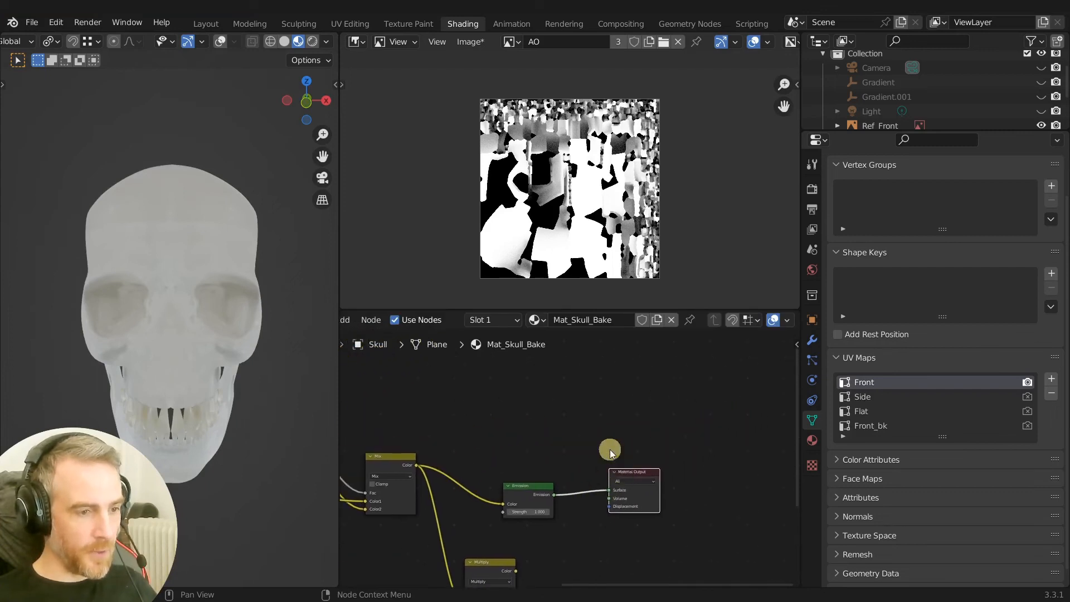
pyautogui.scroll(-3, 577, 421)
pyautogui.moveTo(564, 402); pyautogui.dragTo(569, 397, button='middle')
pyautogui.click(568, 397)
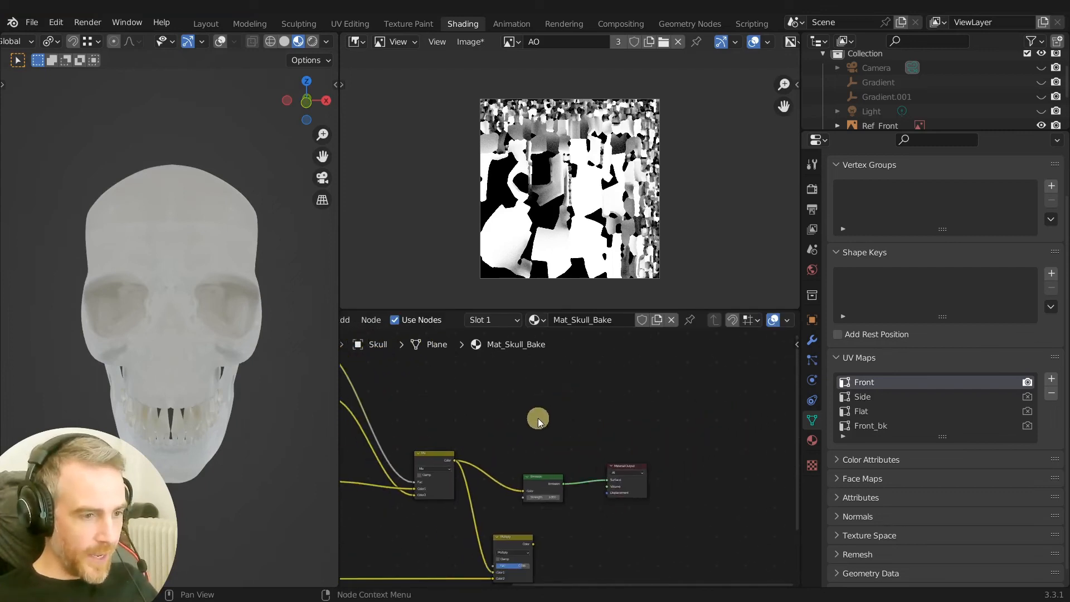
pyautogui.moveTo(497, 428); pyautogui.dragTo(650, 382, button='middle')
pyautogui.scroll(-2, 651, 382)
pyautogui.scroll(1, 581, 460)
pyautogui.moveTo(527, 477); pyautogui.dragTo(484, 475, button='middle')
pyautogui.click(437, 514)
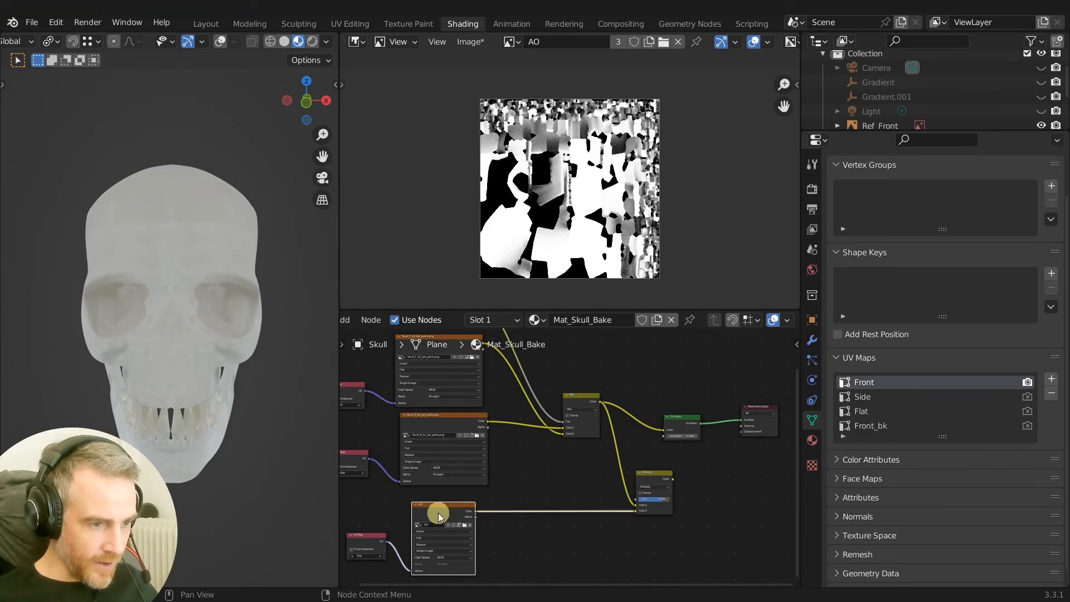
pyautogui.hotkey('shift', 'd')
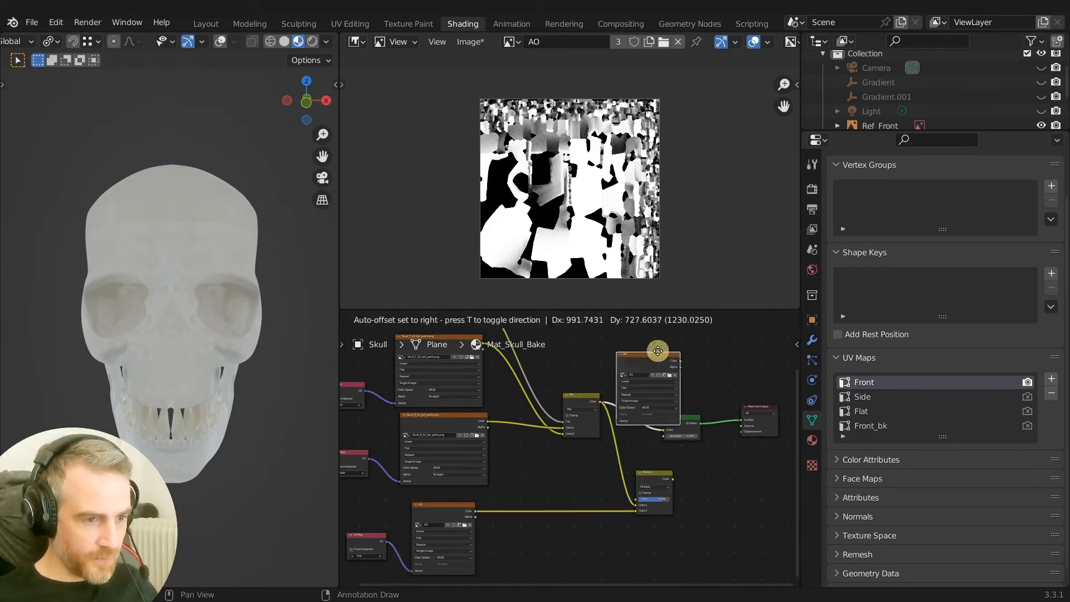
pyautogui.click(684, 361)
# Make the duplicated texture node's AO image a single-user copy and rename it Bake.
pyautogui.press('KP_Decimal')
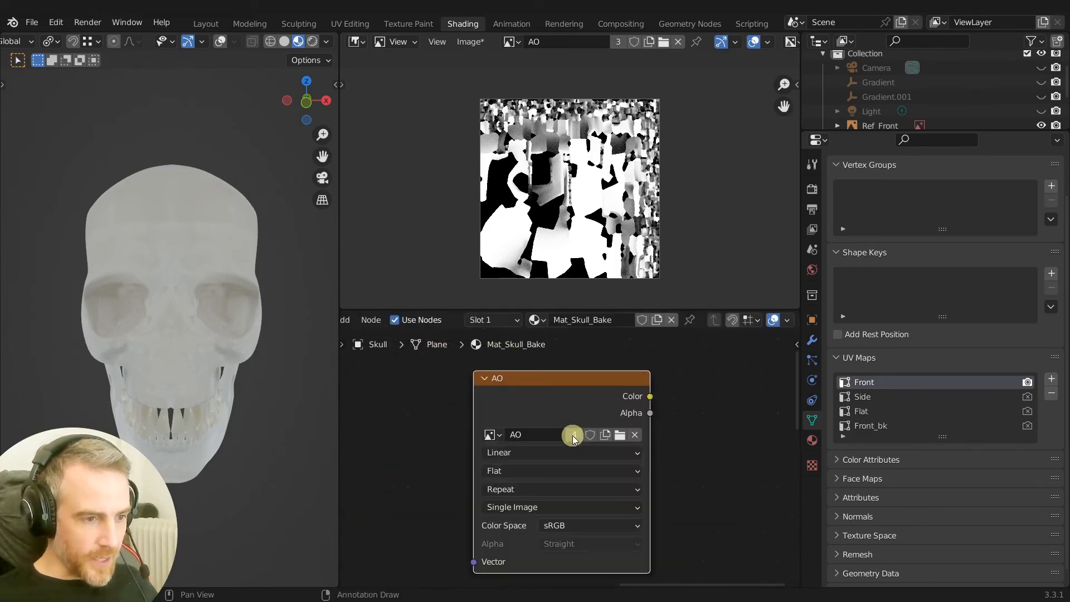
pyautogui.click(571, 436)
pyautogui.click(558, 436)
pyautogui.write('Bake')
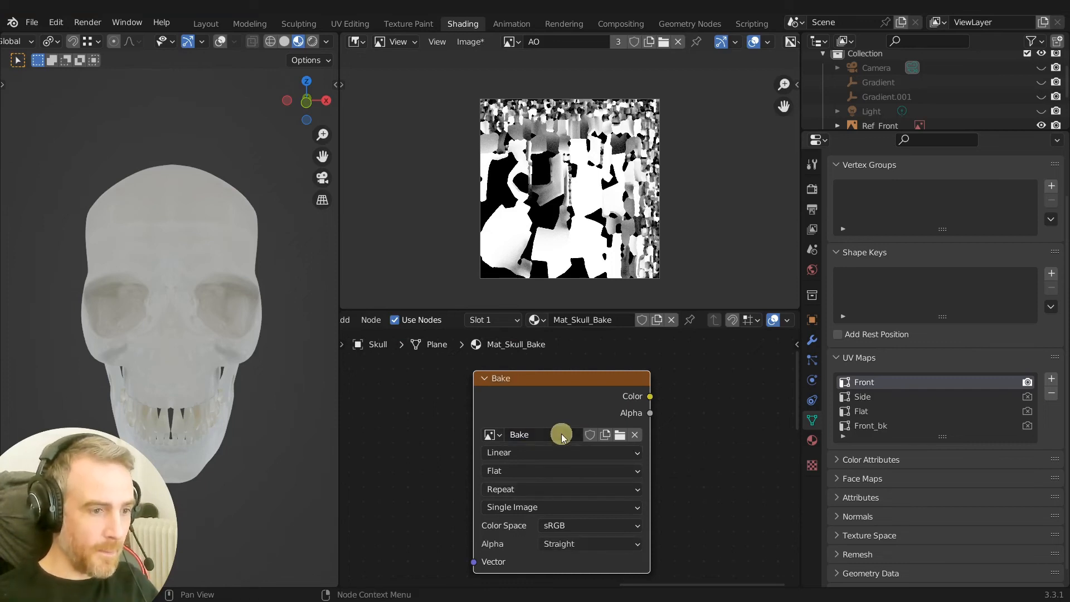
# Display the Bake image in the Image Editor and save it as Bake.jpg in the Materials folder.
pyautogui.click(514, 43)
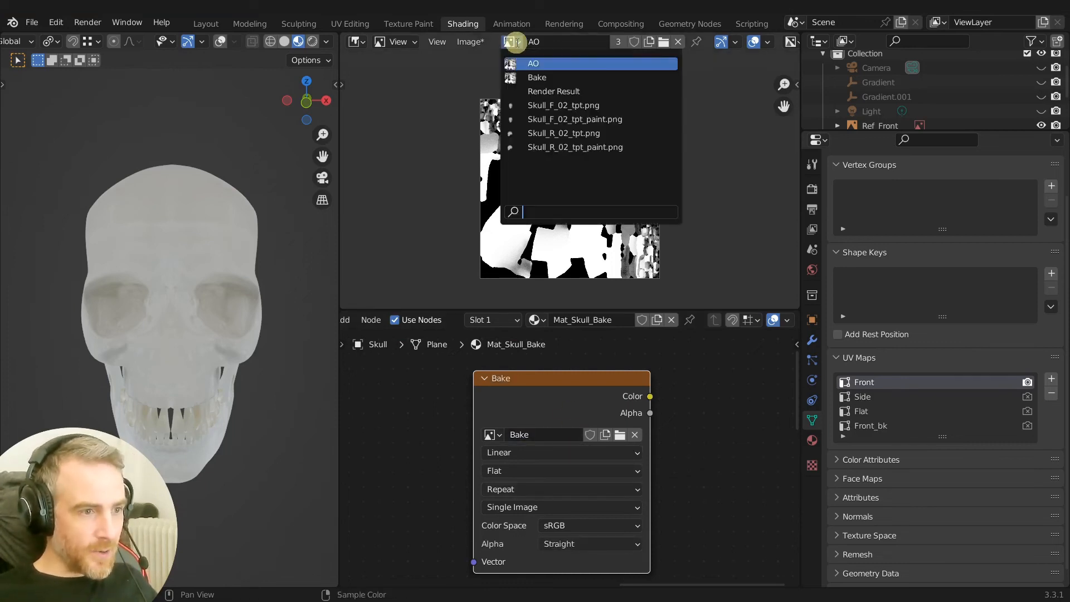
pyautogui.click(529, 78)
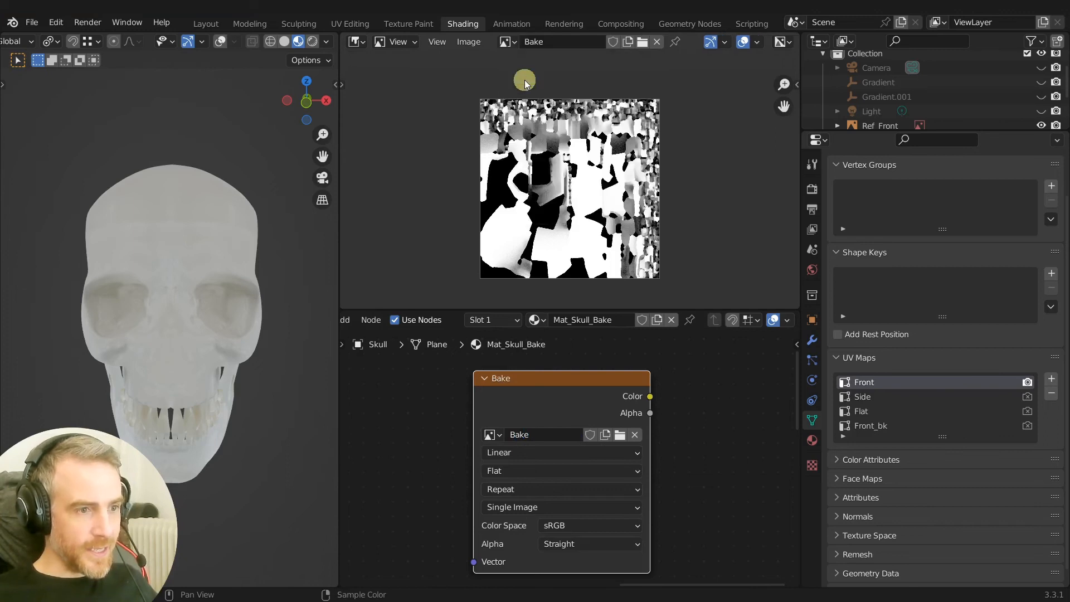
pyautogui.click(471, 42)
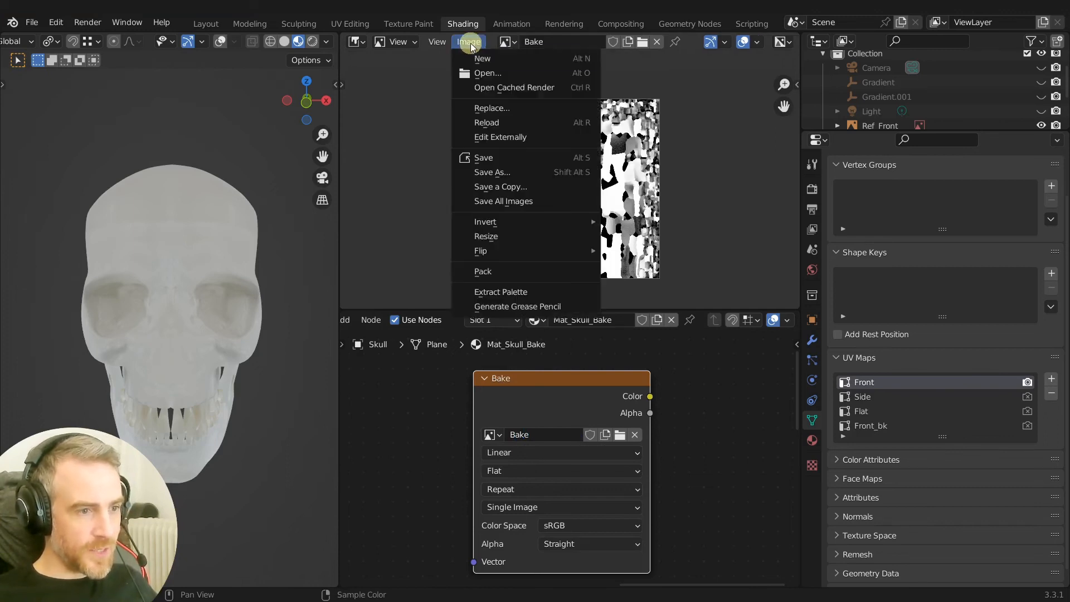
pyautogui.click(504, 170)
pyautogui.click(248, 579)
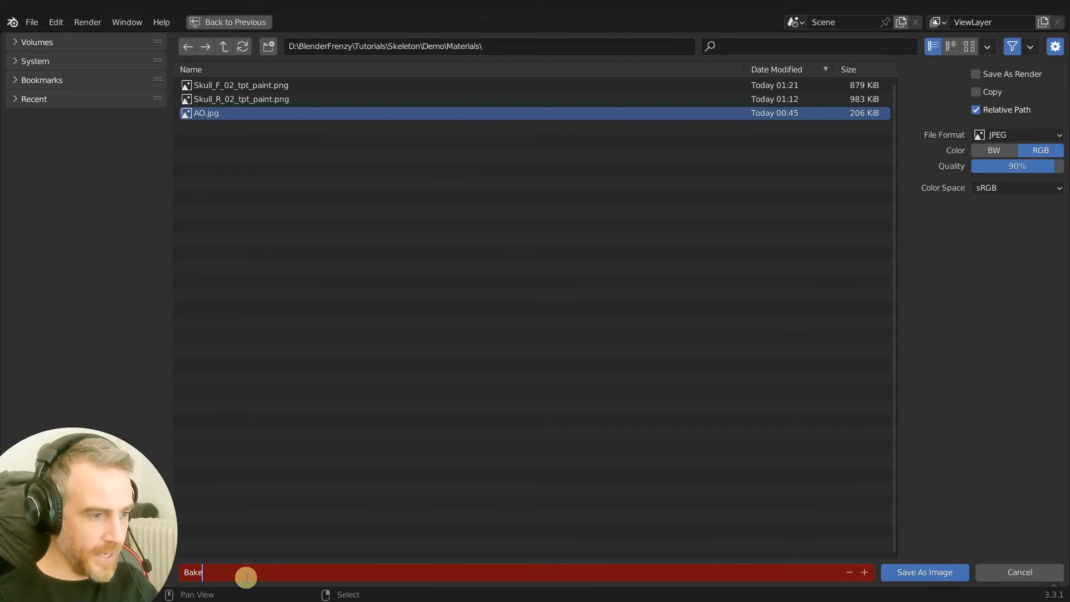
pyautogui.press('Return')
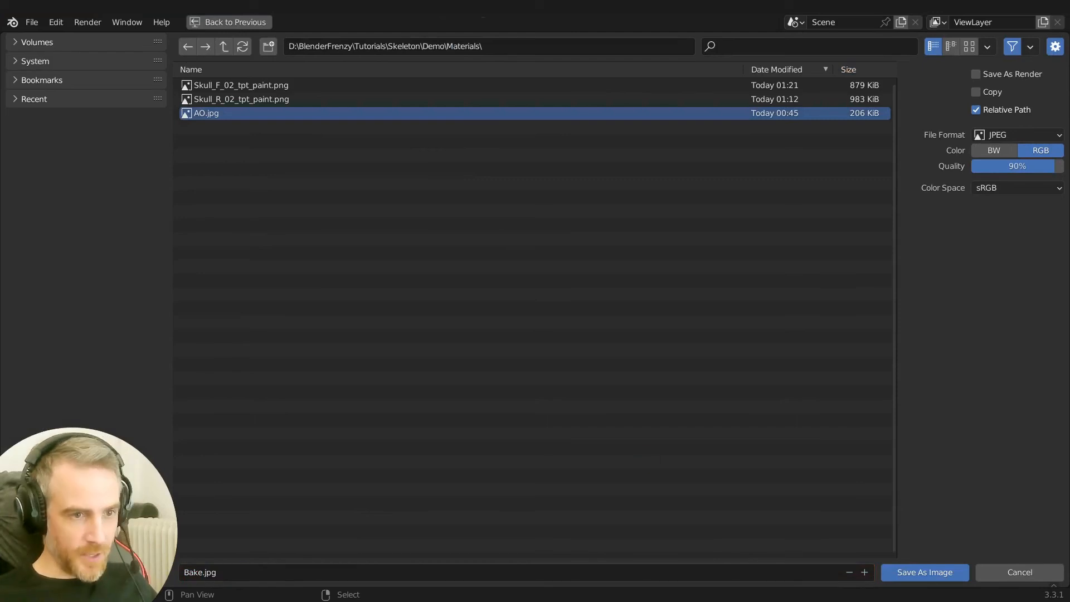
pyautogui.click(936, 566)
pyautogui.scroll(-3, 546, 446)
pyautogui.moveTo(566, 423); pyautogui.dragTo(560, 413)
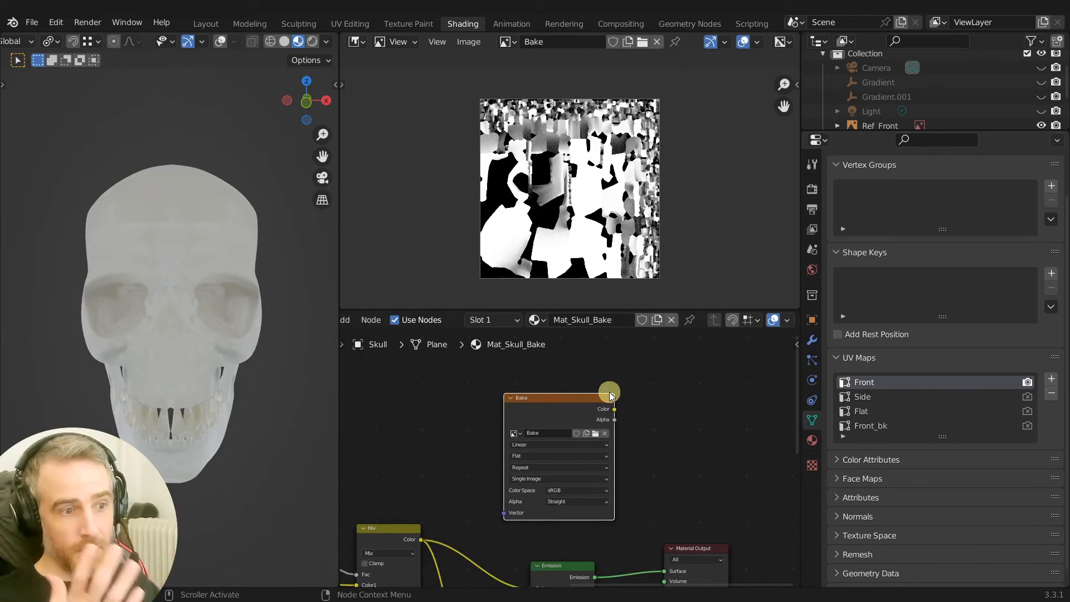
# Select the Flat UV map and make it the skull's active render UV map.
pyautogui.moveTo(189, 232); pyautogui.dragTo(270, 279, button='middle')
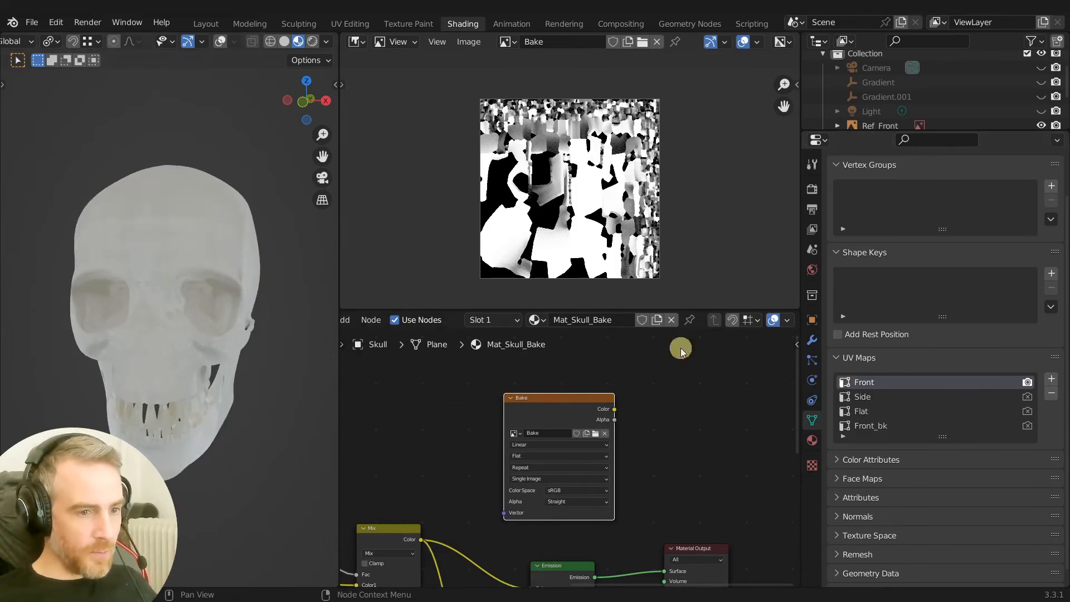
pyautogui.click(862, 412)
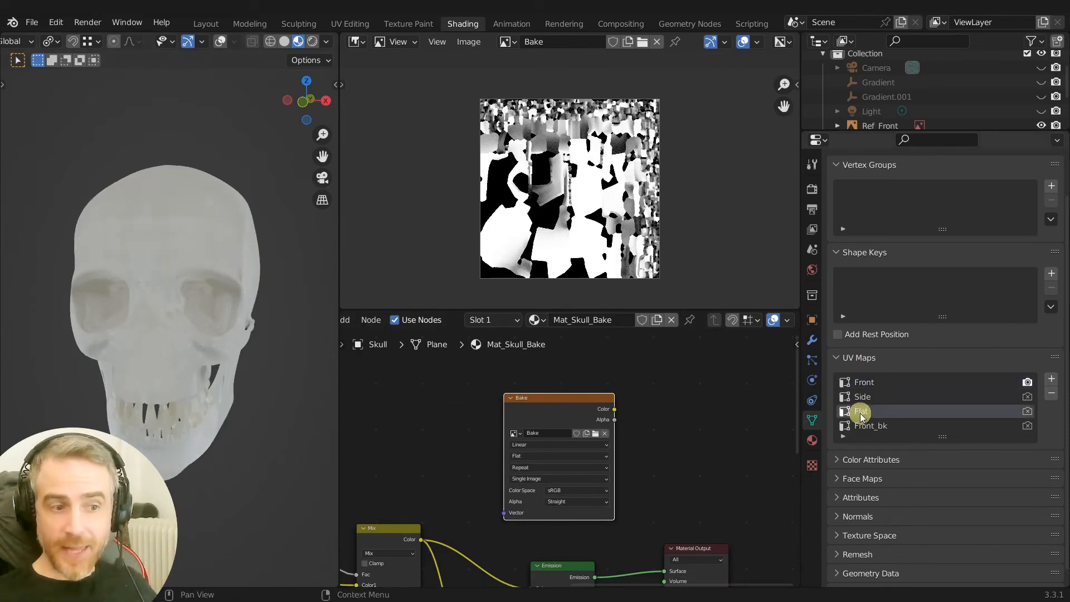
pyautogui.click(1027, 412)
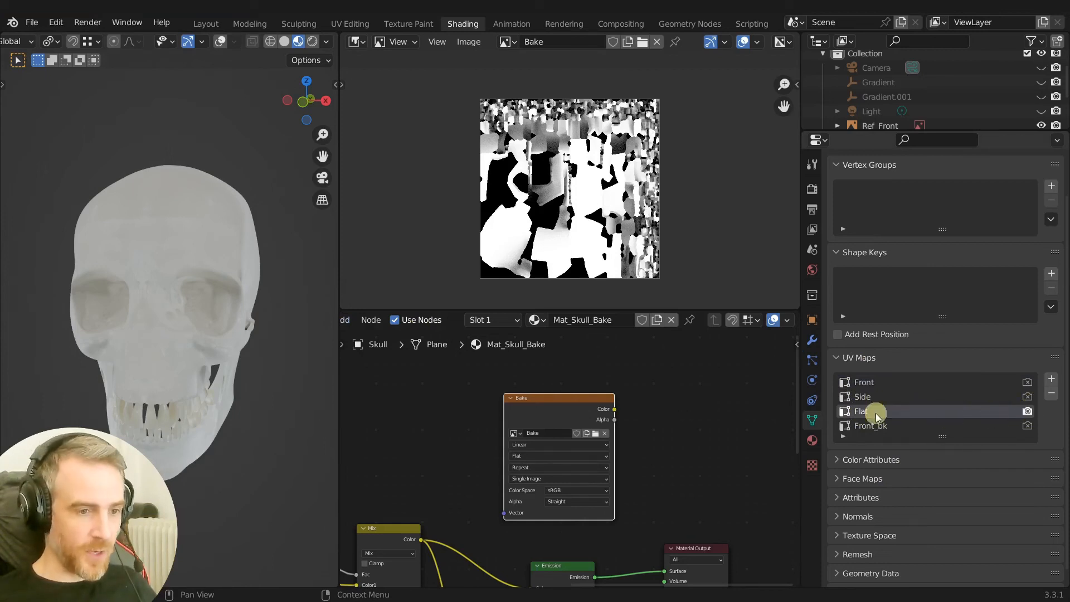
# Set the bake type to Emit in the render settings.
pyautogui.click(812, 191)
pyautogui.scroll(-15, 887, 441)
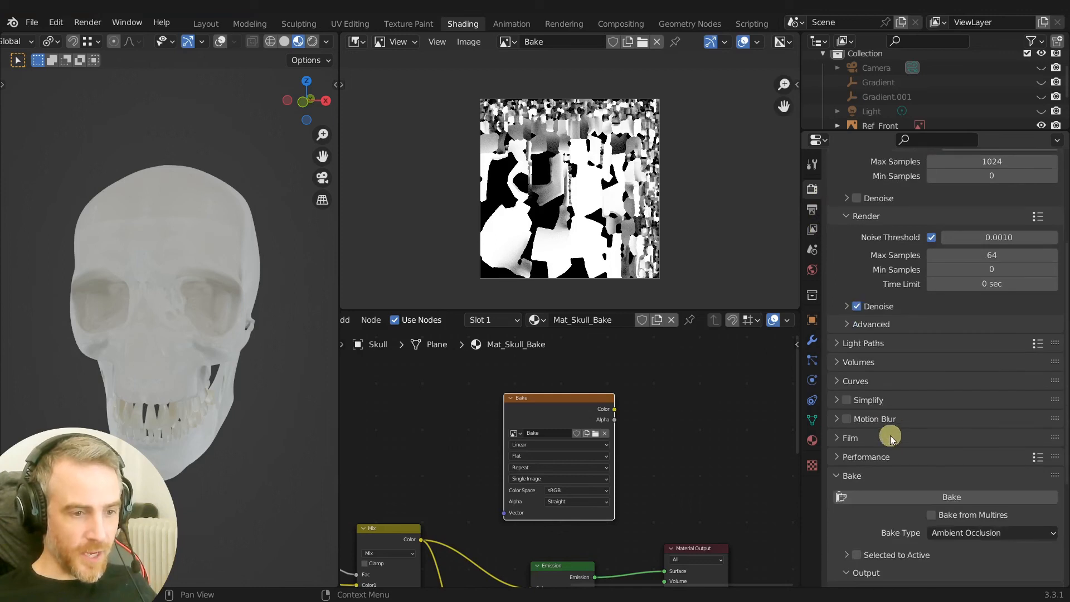
pyautogui.click(962, 359)
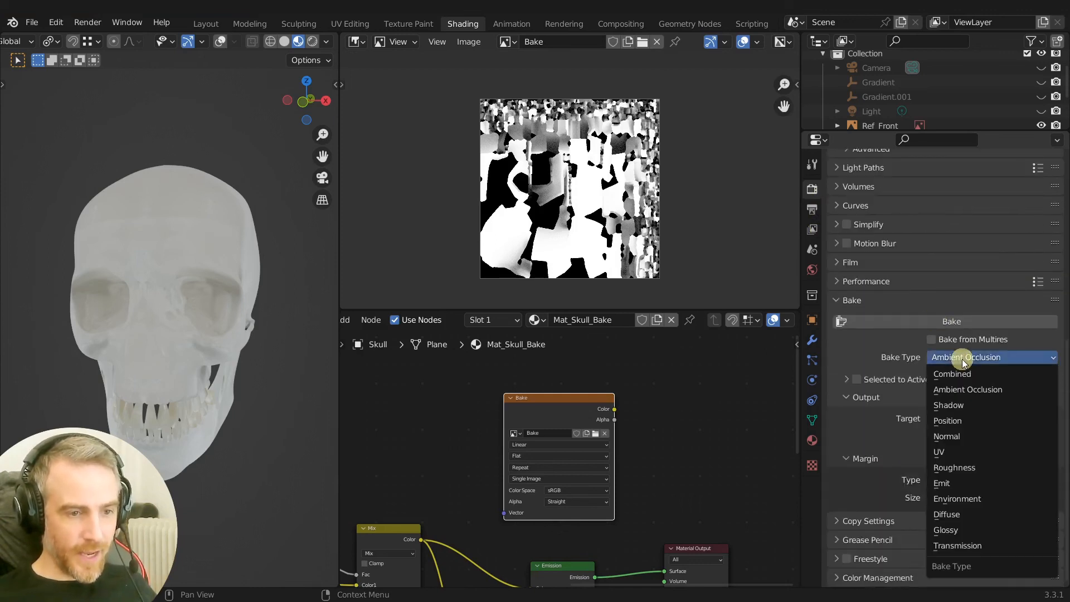
pyautogui.click(953, 484)
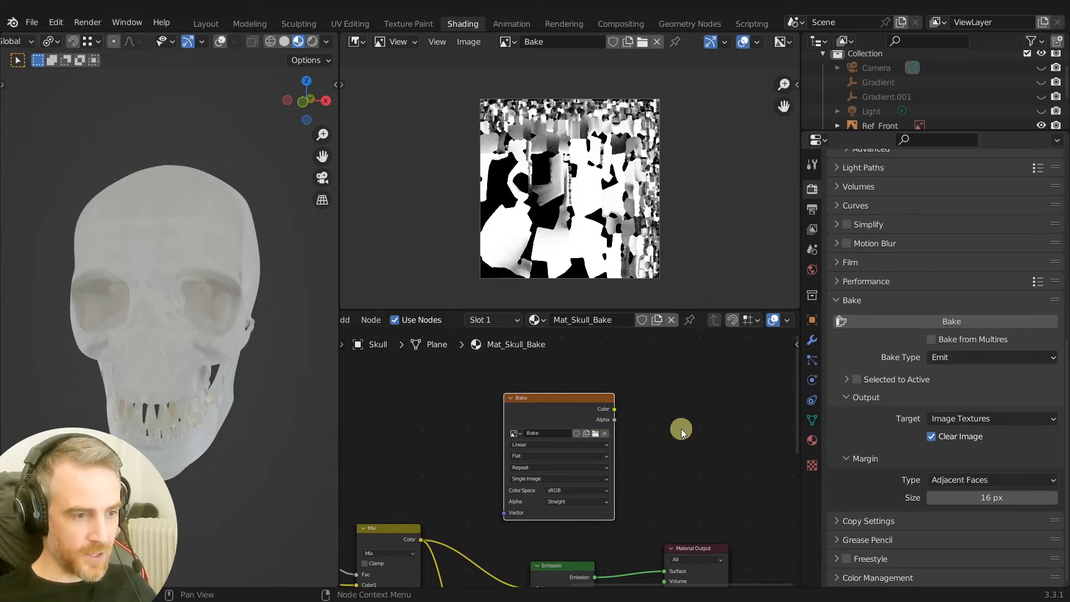
# Save the project file and bake the skull's emission into the Bake image.
pyautogui.hotkey('ctrl', 's')
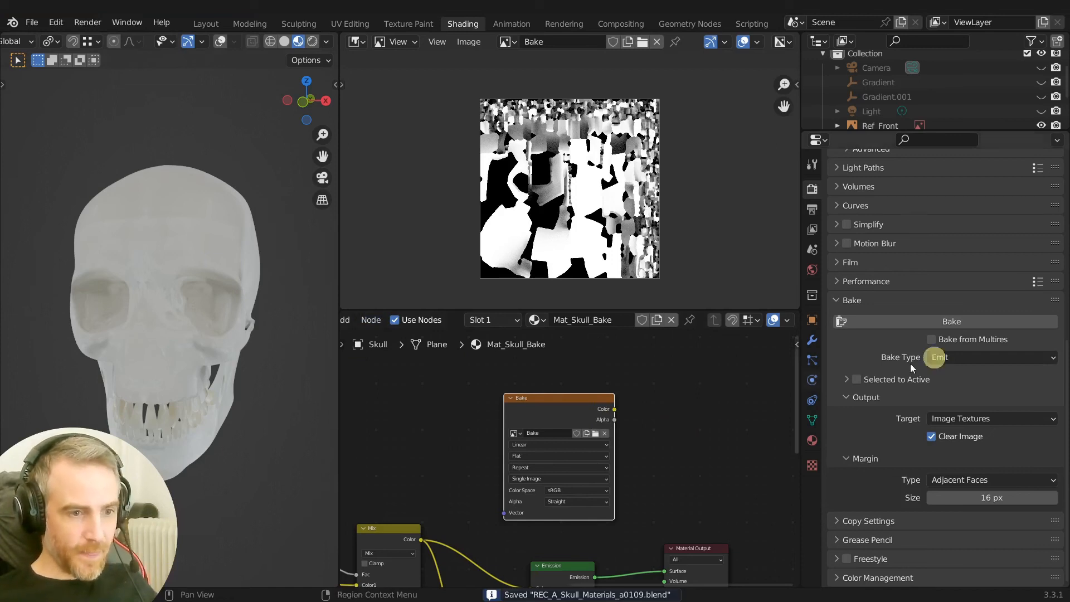
pyautogui.click(960, 322)
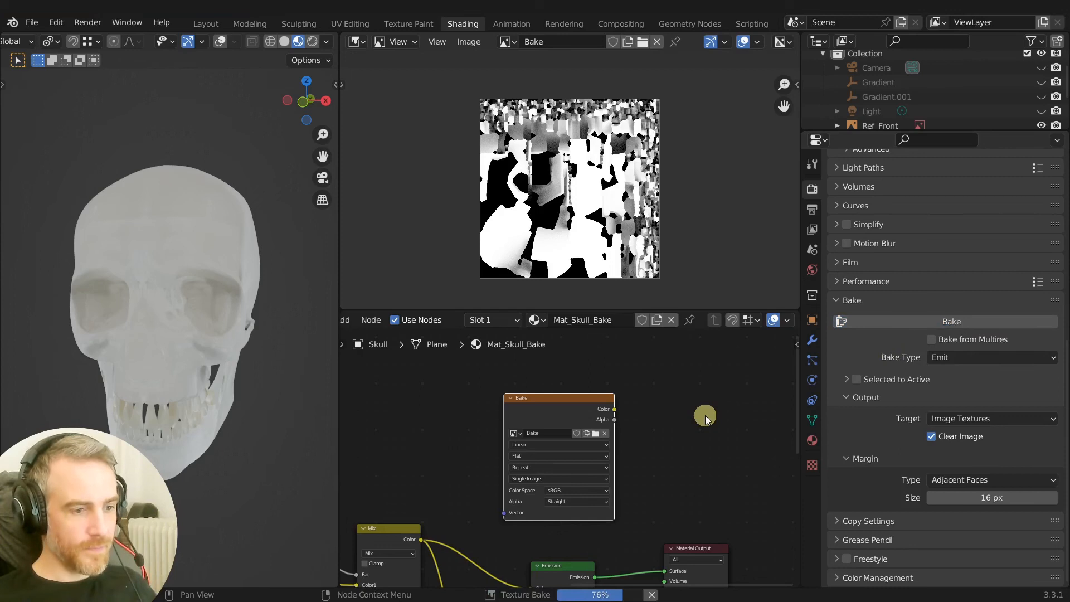
pyautogui.scroll(4, 661, 179)
pyautogui.scroll(-2, 512, 85)
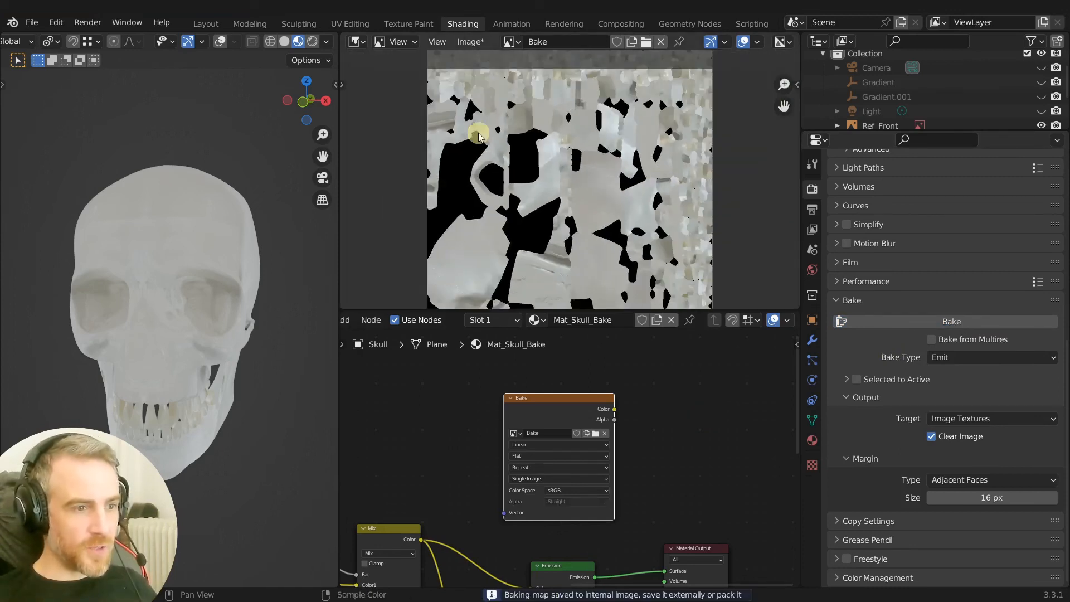
pyautogui.scroll(1, 567, 203)
pyautogui.scroll(-2, 516, 183)
pyautogui.scroll(1, 524, 185)
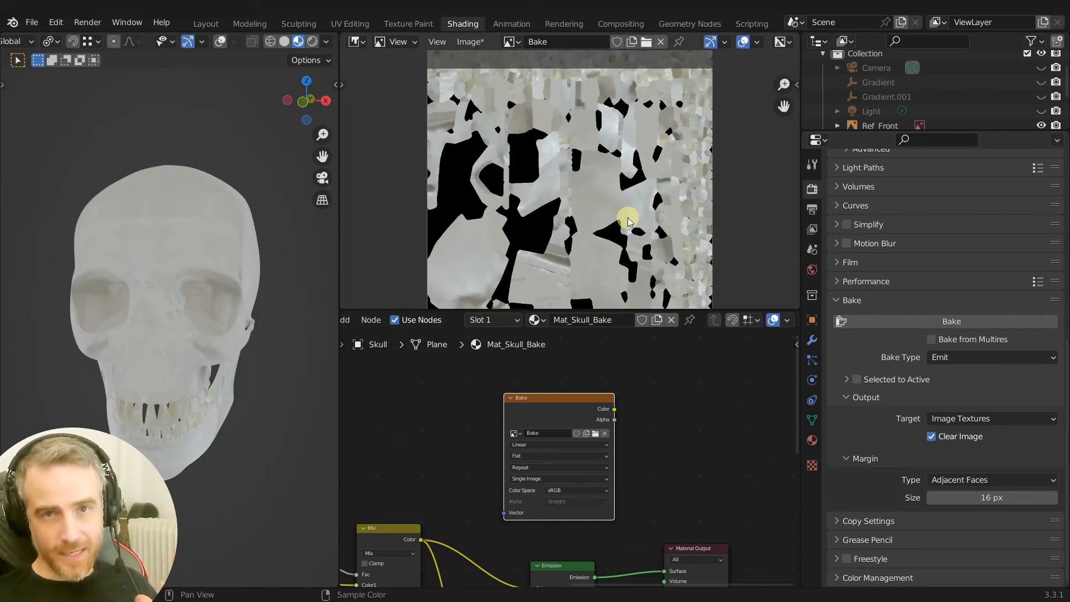
pyautogui.scroll(-1, 607, 200)
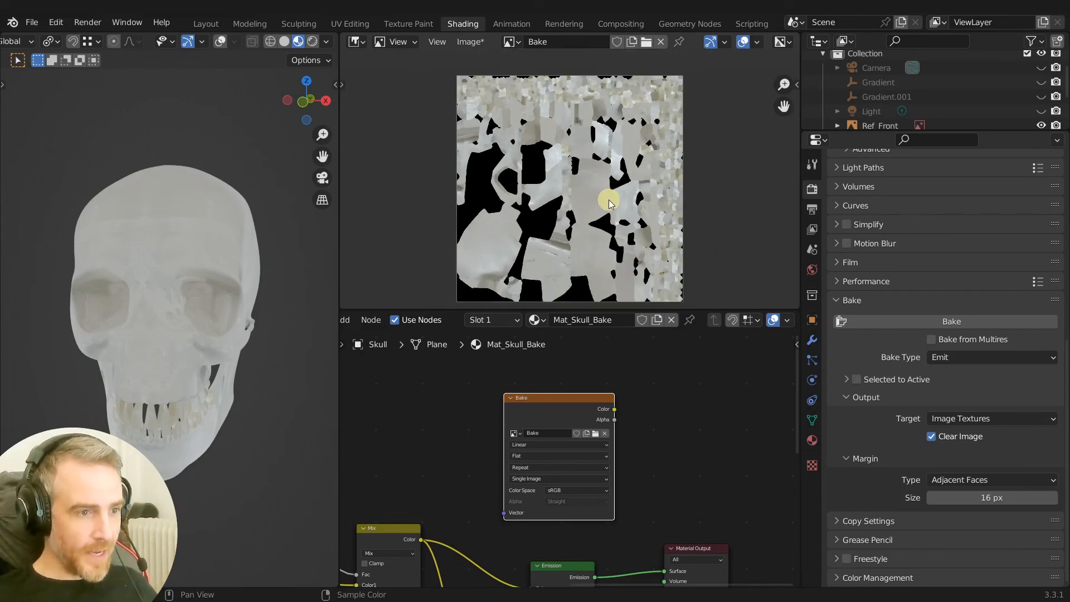
# Preview the baked texture on the skull by linking the Bake node's Color straight to the Material Output.
pyautogui.moveTo(667, 430); pyautogui.dragTo(650, 389, button='middle')
pyautogui.keyDown('ctrl'); pyautogui.keyDown('shift'); pyautogui.click(537, 368); pyautogui.keyUp('shift'); pyautogui.keyUp('ctrl')
pyautogui.moveTo(144, 375); pyautogui.dragTo(427, 418, button='middle')
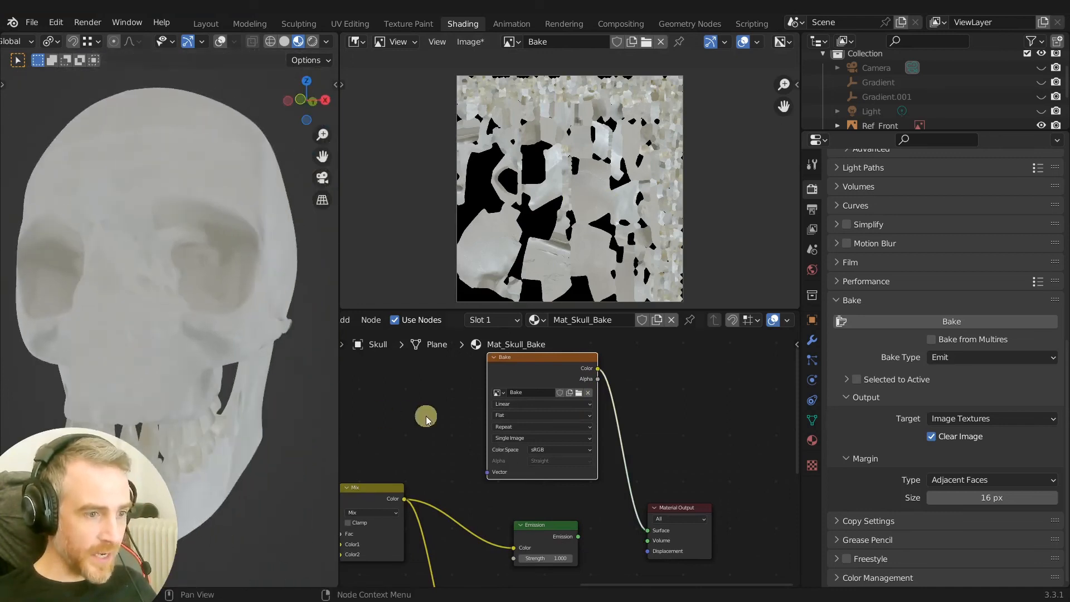
# Delete the front and side image textures with their UV Map nodes, the mask node feeding the Mix factor, and the Mix node.
pyautogui.press('Home')
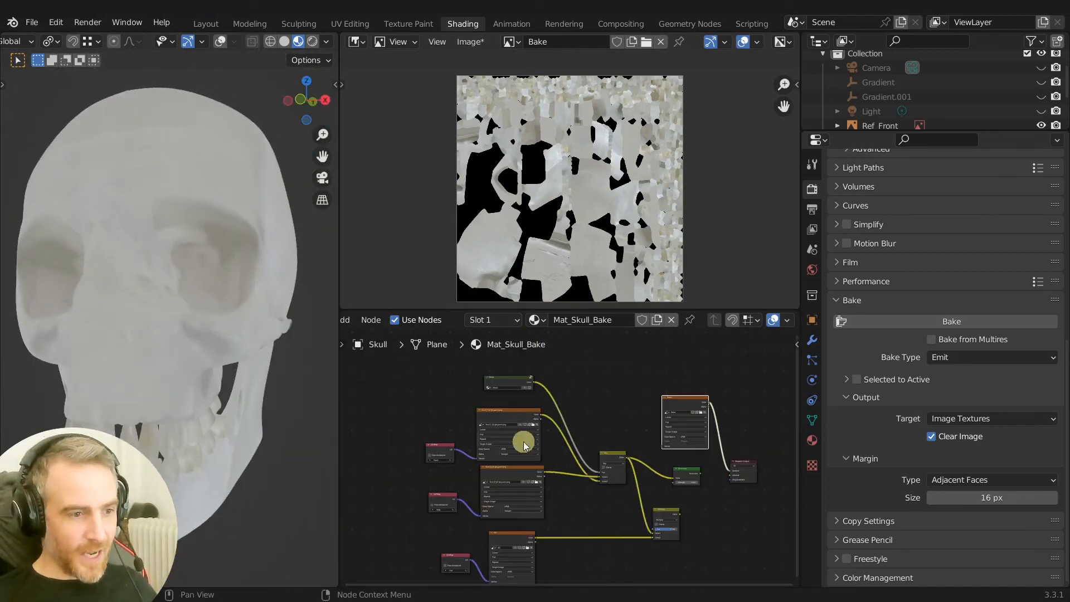
pyautogui.moveTo(597, 401); pyautogui.dragTo(480, 406, button='middle')
pyautogui.scroll(2, 480, 405)
pyautogui.moveTo(575, 408); pyautogui.dragTo(571, 409)
pyautogui.scroll(-1, 573, 409)
pyautogui.moveTo(574, 406); pyautogui.dragTo(642, 400, button='middle')
pyautogui.scroll(-1, 642, 400)
pyautogui.moveTo(396, 395); pyautogui.dragTo(607, 486)
pyautogui.press('x')
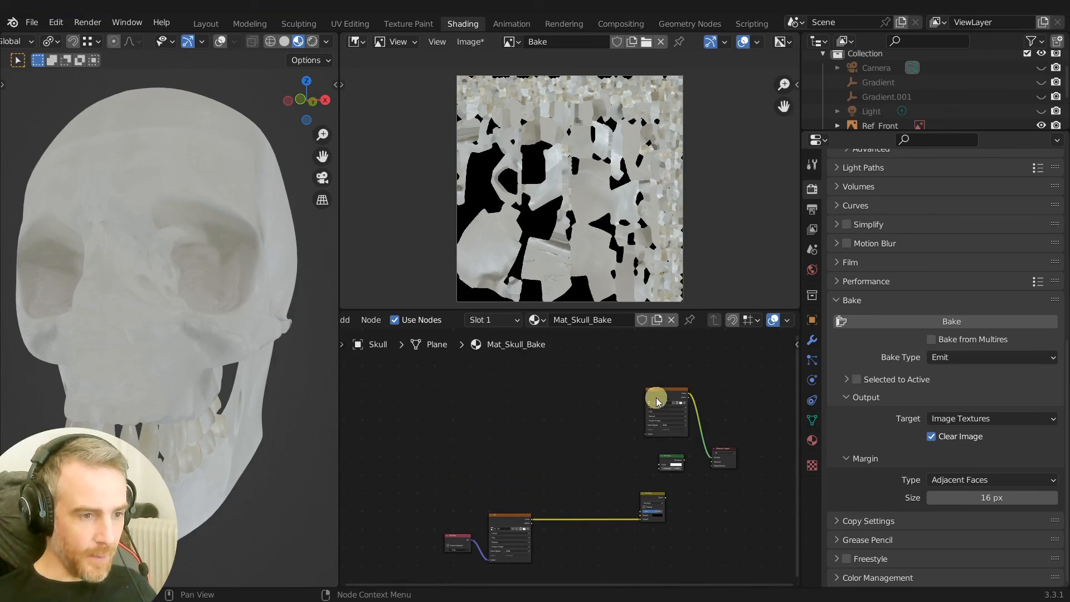
# Rearrange the remaining nodes, feed the Bake texture's Color into the Emission node and connect Emission to the Material Output surface.
pyautogui.moveTo(672, 385); pyautogui.dragTo(545, 349)
pyautogui.scroll(2, 642, 433)
pyautogui.moveTo(642, 435); pyautogui.dragTo(537, 476, button='middle')
pyautogui.moveTo(481, 425); pyautogui.dragTo(534, 453)
pyautogui.moveTo(617, 496); pyautogui.dragTo(637, 485)
pyautogui.moveTo(499, 445); pyautogui.dragTo(440, 447)
pyautogui.moveTo(543, 488); pyautogui.dragTo(685, 387, button='middle')
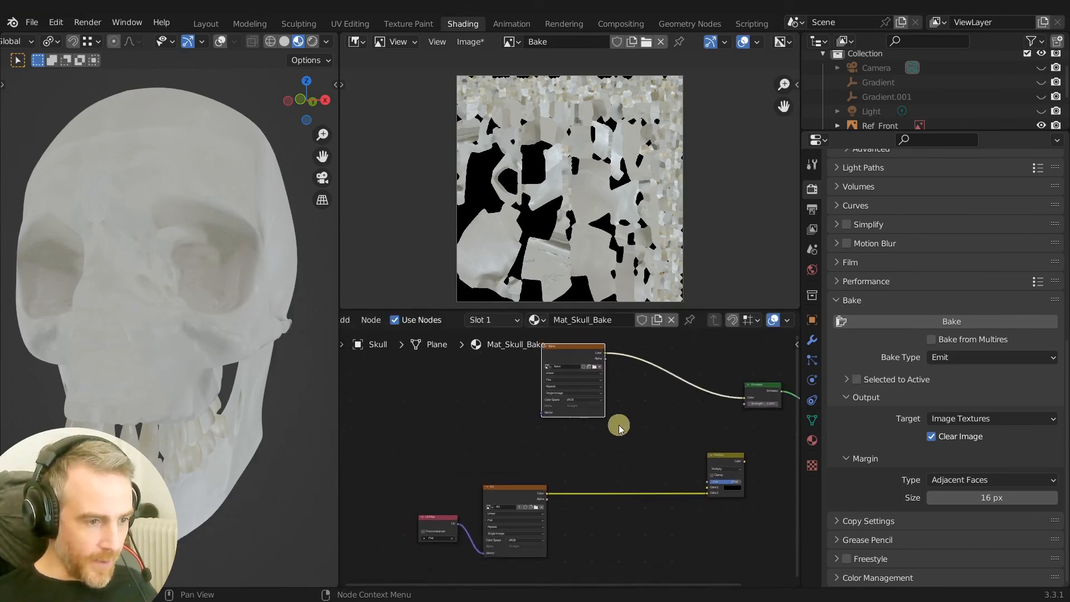
# Insert the Multiply node before Emission, with the Bake color in Color1 and the AO color in Color2.
pyautogui.moveTo(542, 529); pyautogui.dragTo(608, 478)
pyautogui.scroll(2, 619, 491)
pyautogui.moveTo(615, 526); pyautogui.dragTo(586, 410)
pyautogui.scroll(2, 582, 414)
pyautogui.moveTo(433, 371); pyautogui.dragTo(569, 458)
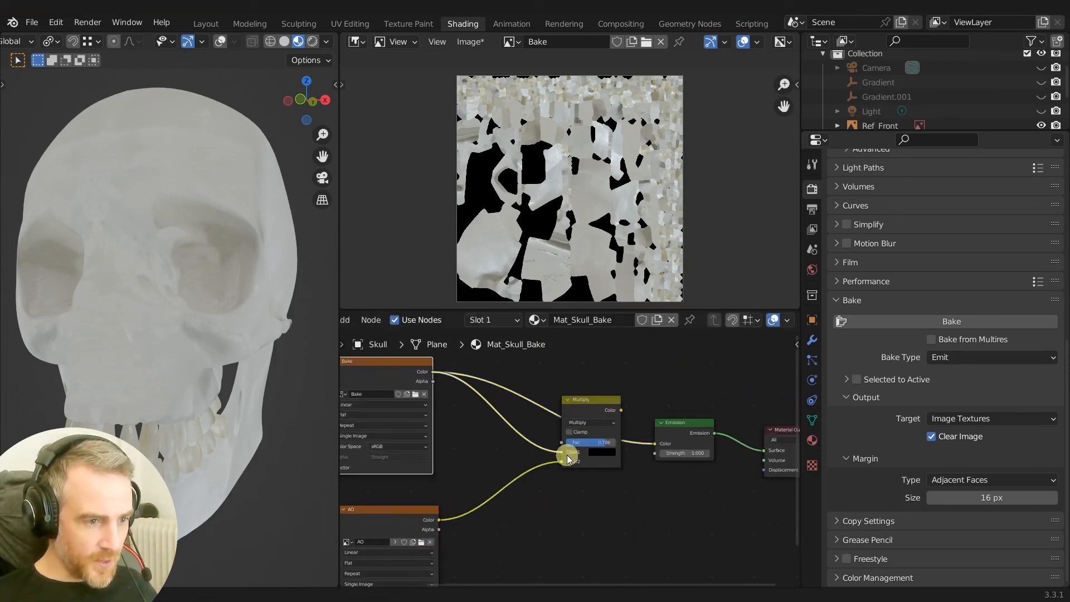
pyautogui.moveTo(621, 411); pyautogui.dragTo(643, 452)
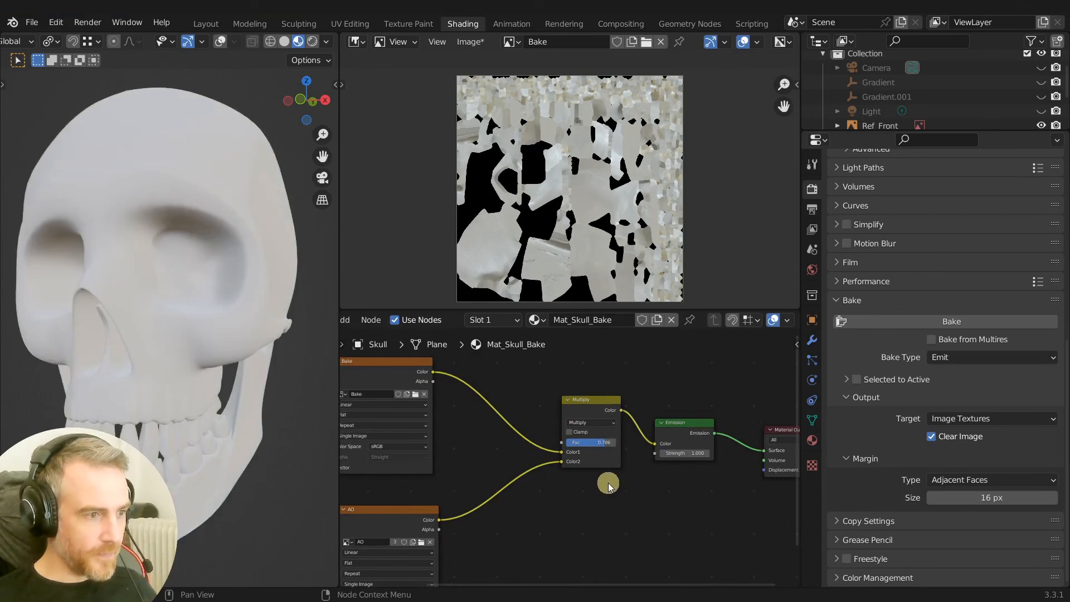
# Connect the Flat UV Map node to the Bake texture's Vector input and reposition the UV Map node beside both textures.
pyautogui.scroll(-3, 137, 349)
pyautogui.moveTo(187, 361); pyautogui.dragTo(263, 363, button='middle')
pyautogui.moveTo(509, 471); pyautogui.dragTo(576, 446, button='middle')
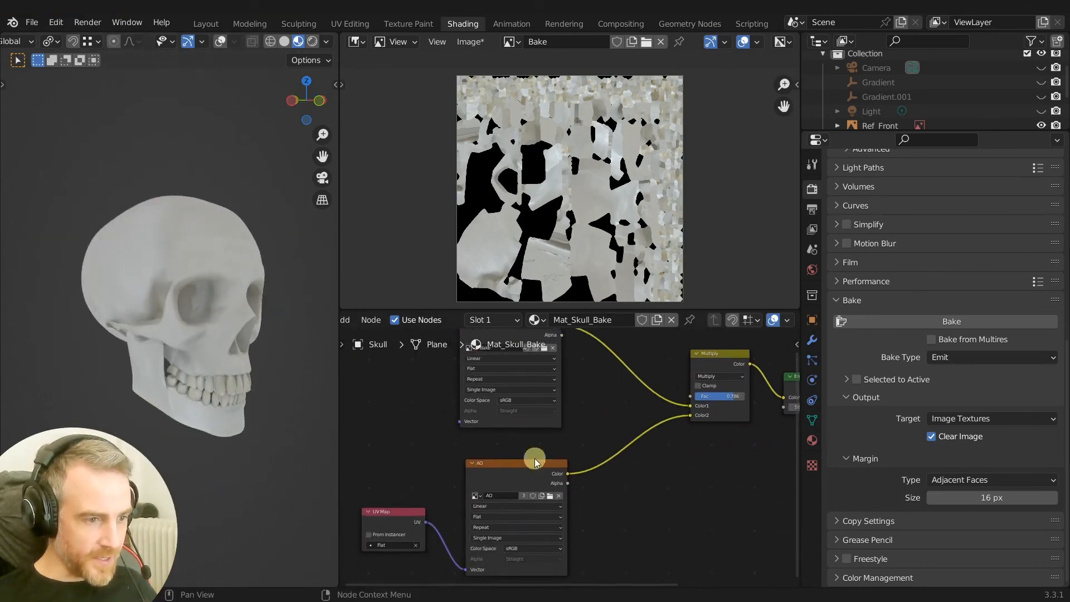
pyautogui.moveTo(391, 455); pyautogui.dragTo(507, 480, button='middle')
pyautogui.moveTo(499, 541); pyautogui.dragTo(543, 432)
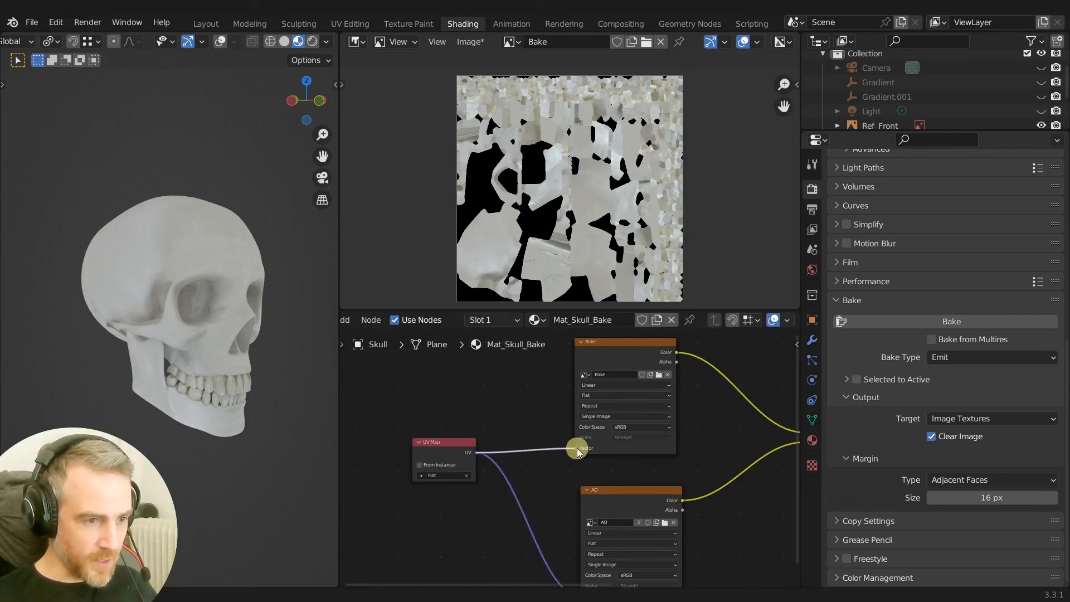
pyautogui.press('g')
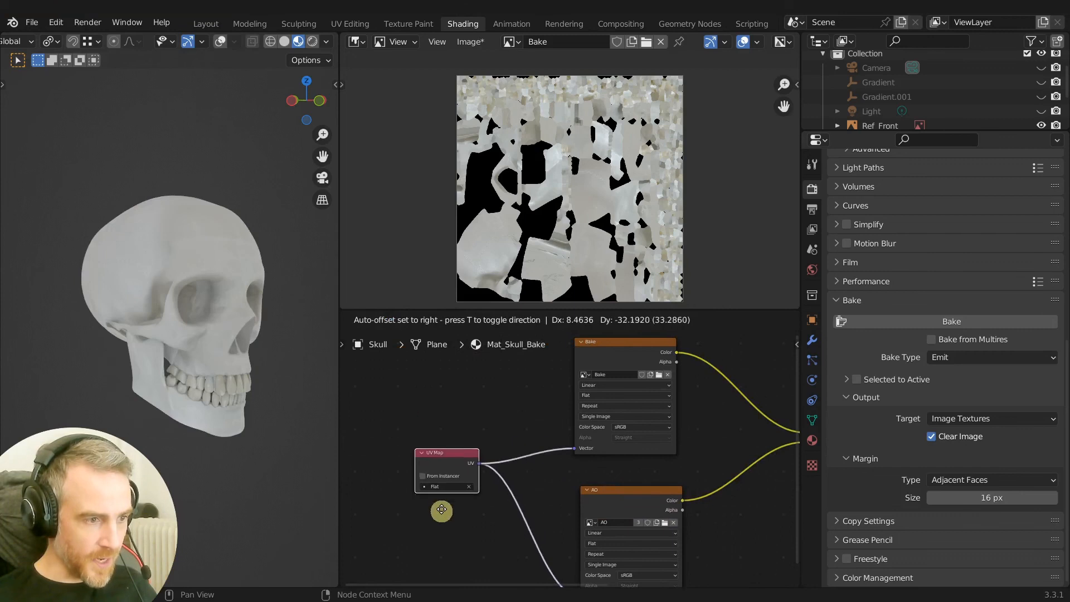
pyautogui.click(459, 531)
# Set the Multiply node's Fac to 0.981 and check the ambient occlusion on the skull.
pyautogui.scroll(-1, 646, 467)
pyautogui.moveTo(649, 467); pyautogui.dragTo(437, 478, button='middle')
pyautogui.scroll(10, 602, 449)
pyautogui.moveTo(602, 449); pyautogui.dragTo(501, 514, button='middle')
pyautogui.moveTo(528, 496)
pyautogui.mouseDown()
pyautogui.moveTo(485, 496)
pyautogui.moveTo(557, 504)
pyautogui.moveTo(526, 502)
pyautogui.mouseUp()
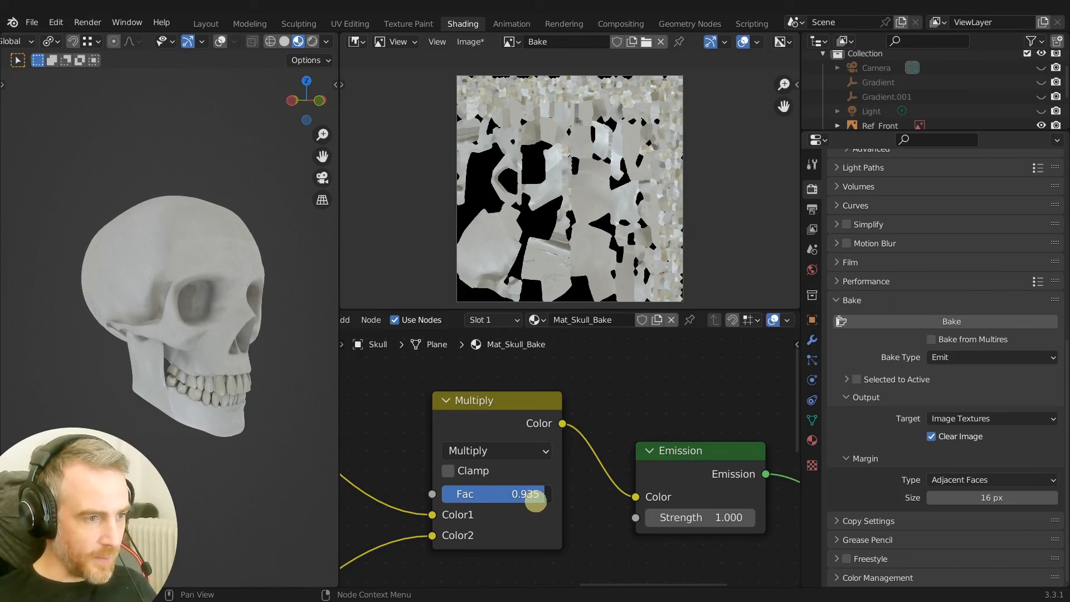
pyautogui.moveTo(221, 336); pyautogui.dragTo(268, 344, button='middle')
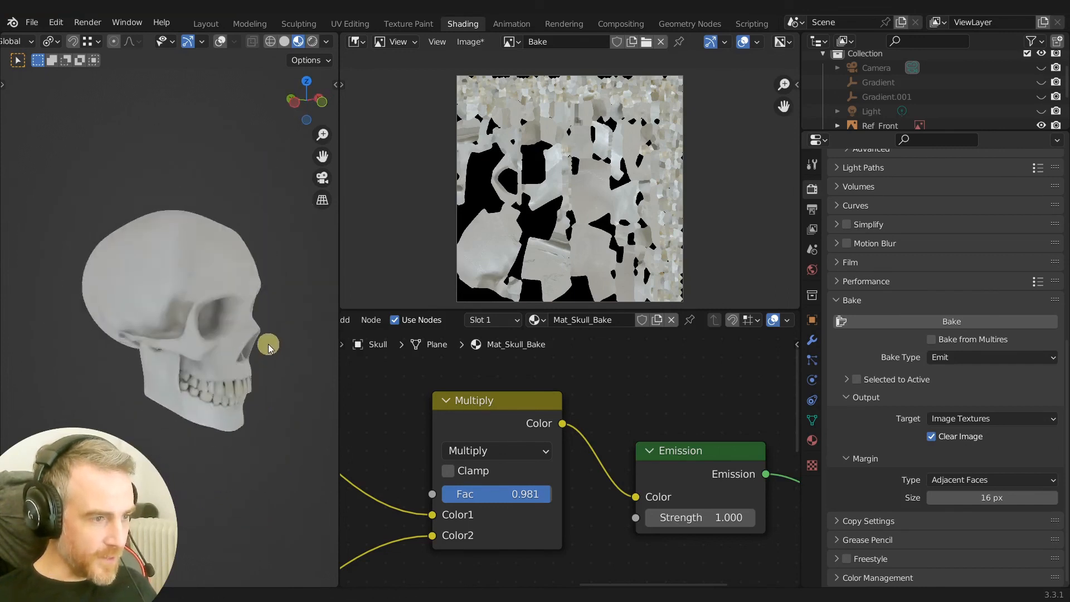
pyautogui.scroll(2, 268, 343)
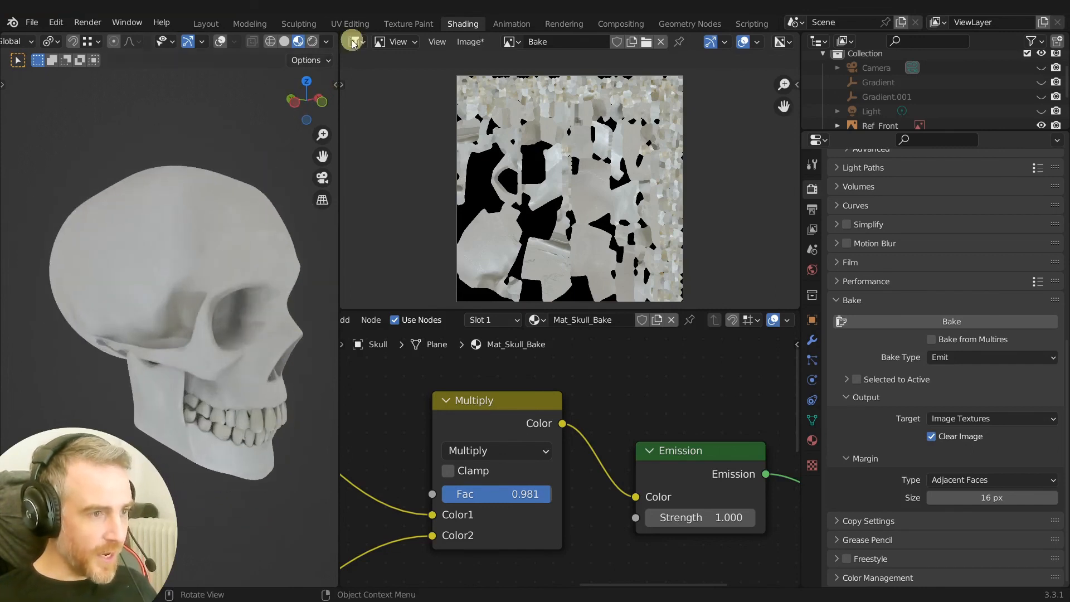
# Switch to the Layout workspace and examine the textured skull with its ambient occlusion from several angles.
pyautogui.click(205, 24)
pyautogui.scroll(-1, 419, 265)
pyautogui.keyDown('shift'); pyautogui.moveTo(423, 322); pyautogui.dragTo(426, 308, button='middle'); pyautogui.keyUp('shift')
pyautogui.moveTo(426, 308)
pyautogui.mouseDown(button='middle')
pyautogui.moveTo(429, 293)
pyautogui.moveTo(540, 316)
pyautogui.moveTo(550, 307)
pyautogui.moveTo(544, 332)
pyautogui.moveTo(634, 311)
pyautogui.moveTo(453, 327)
pyautogui.moveTo(353, 292)
pyautogui.moveTo(356, 181)
pyautogui.moveTo(461, 201)
pyautogui.moveTo(537, 239)
pyautogui.moveTo(574, 320)
pyautogui.moveTo(529, 312)
pyautogui.moveTo(476, 328)
pyautogui.moveTo(439, 317)
pyautogui.moveTo(487, 288)
pyautogui.mouseUp(button='middle')
pyautogui.scroll(4, 537, 312)
pyautogui.scroll(-3, 549, 307)
pyautogui.scroll(-1, 574, 320)
pyautogui.scroll(1, 574, 320)
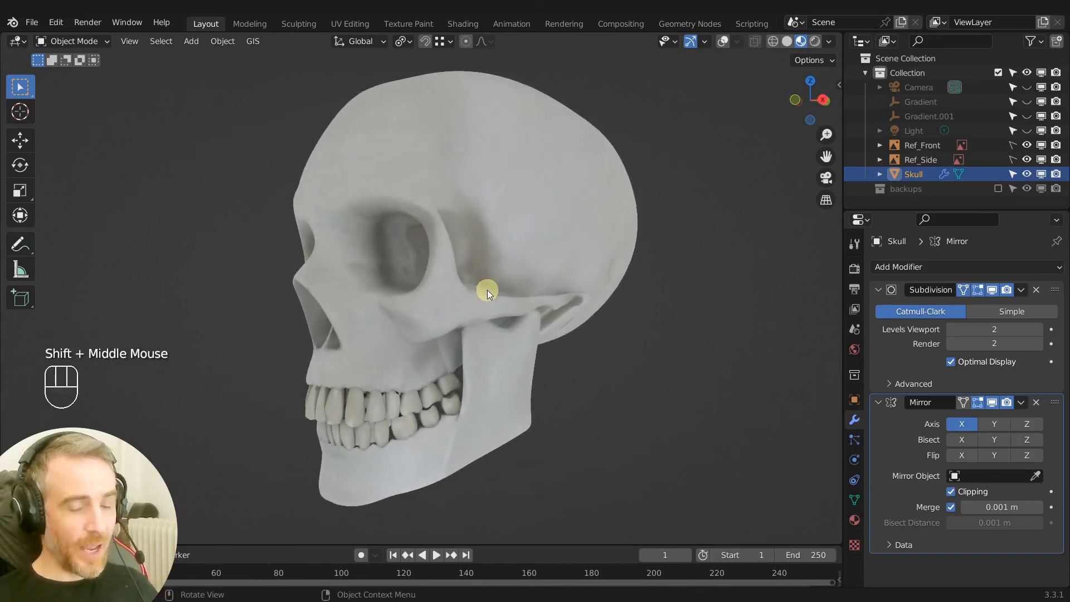
pyautogui.moveTo(487, 290); pyautogui.dragTo(517, 291, button='middle')
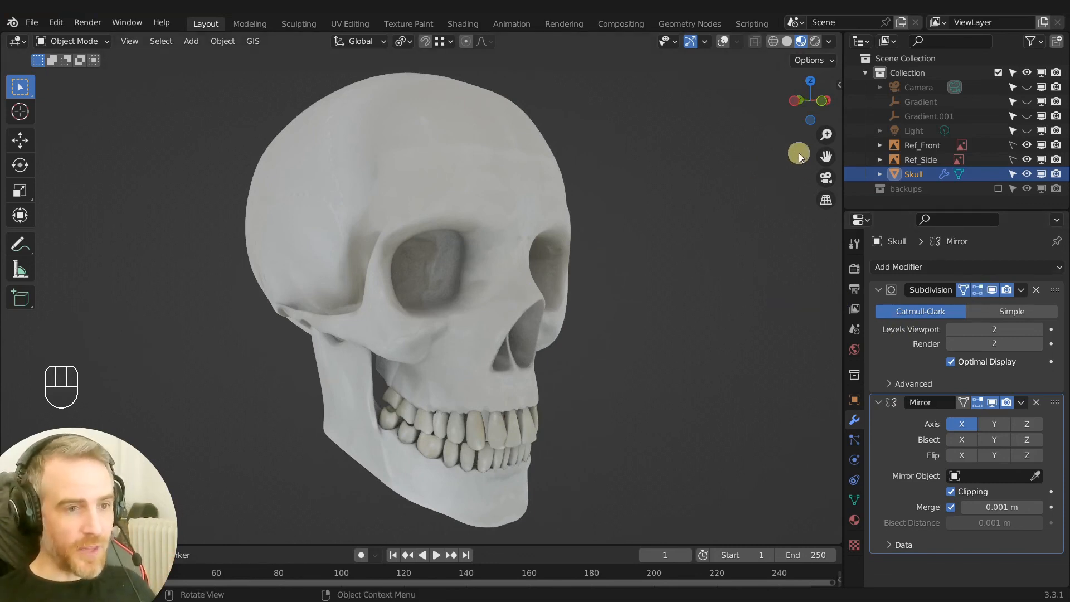
# Unhide the Light object and turn on the viewport overlays so that the light can be located around the skull.
pyautogui.click(1027, 130)
pyautogui.scroll(-3, 664, 223)
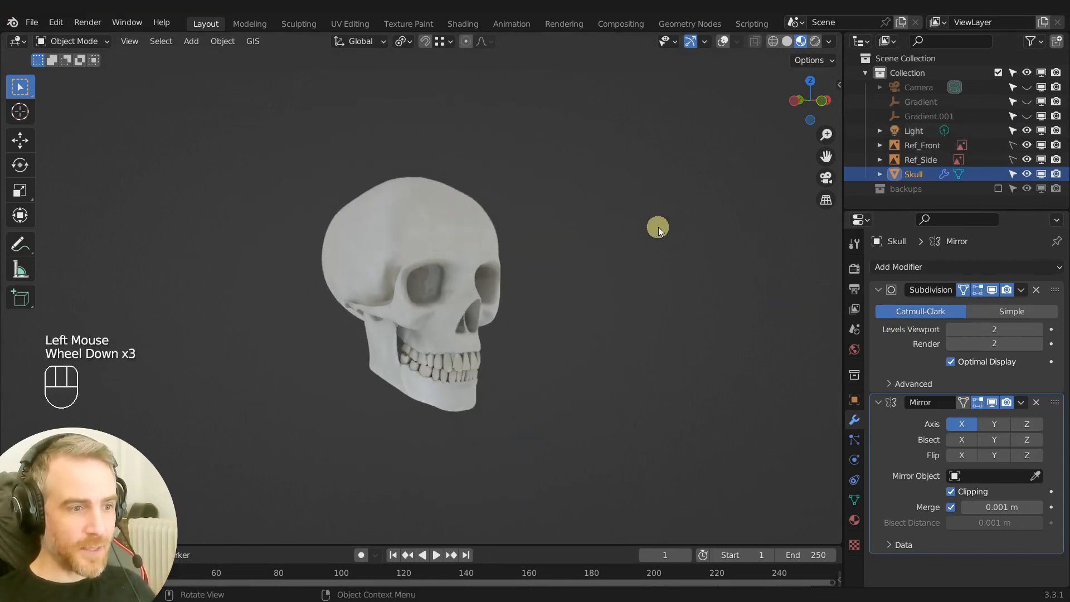
pyautogui.scroll(1, 655, 220)
pyautogui.click(723, 41)
pyautogui.scroll(-4, 686, 150)
pyautogui.scroll(1, 658, 212)
pyautogui.scroll(-1, 591, 156)
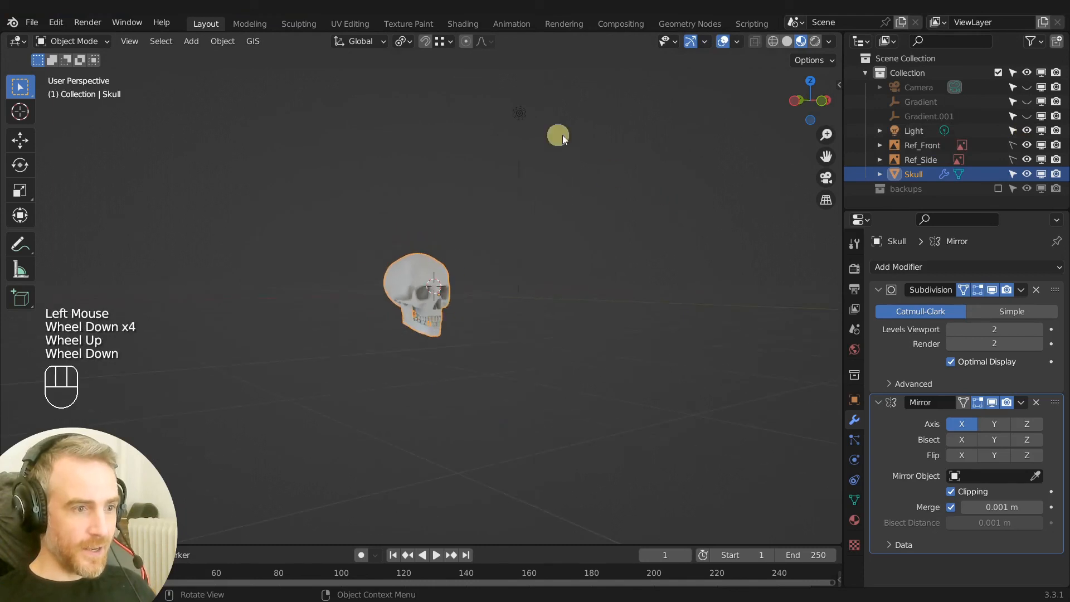
# Move the light close to the skull, in front of the face and slightly above the eye sockets.
pyautogui.click(528, 112)
pyautogui.press('g')
pyautogui.click(470, 278)
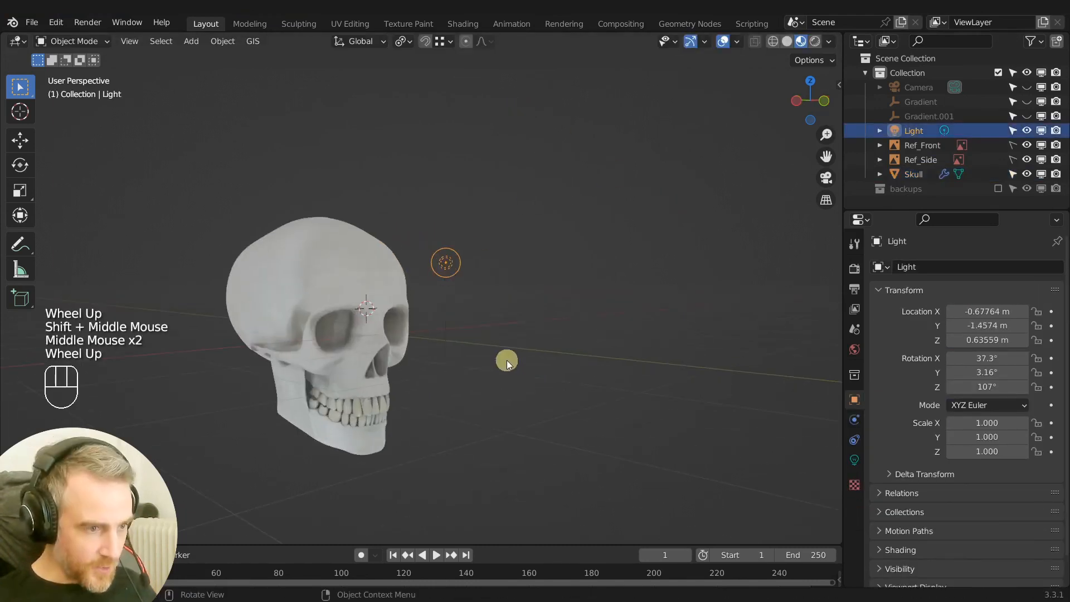
pyautogui.scroll(1, 516, 357)
pyautogui.keyDown('shift'); pyautogui.moveTo(533, 351); pyautogui.dragTo(589, 346, button='middle'); pyautogui.keyUp('shift')
pyautogui.press('g')
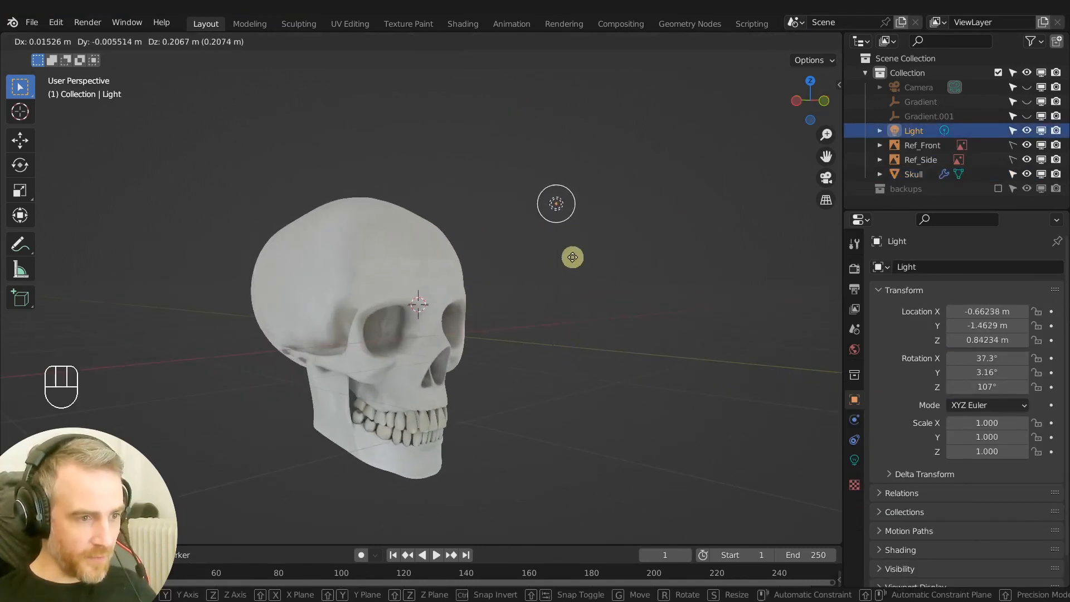
pyautogui.click(593, 267)
pyautogui.moveTo(593, 268); pyautogui.dragTo(527, 292, button='middle')
pyautogui.scroll(1, 527, 292)
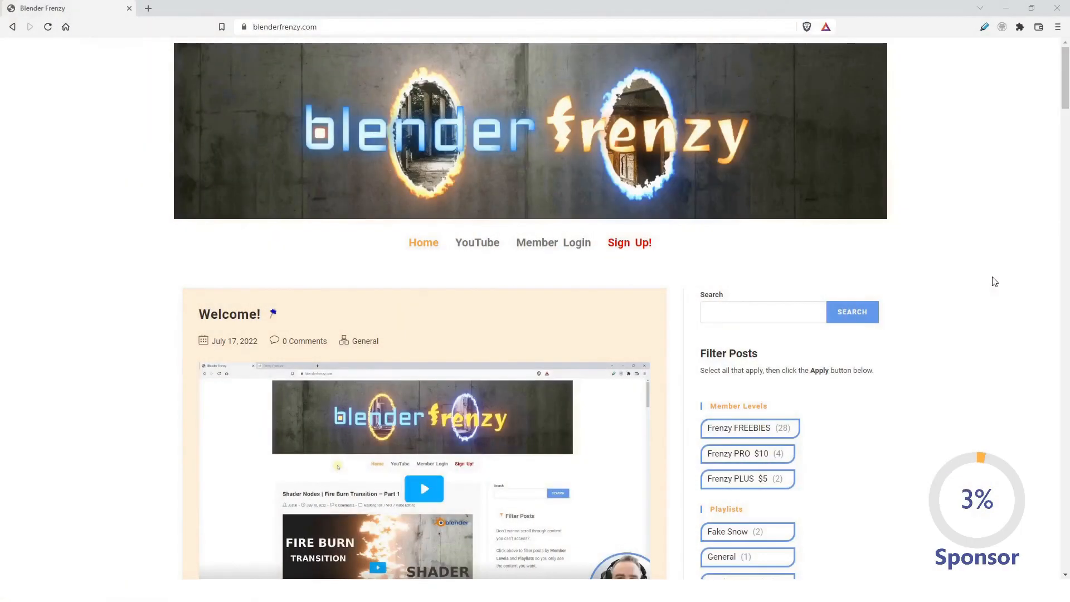
# Switch to blenderfrenzy.com in the browser and look through the tutorial posts on the home page.
pyautogui.scroll(-6, 1038, 284)
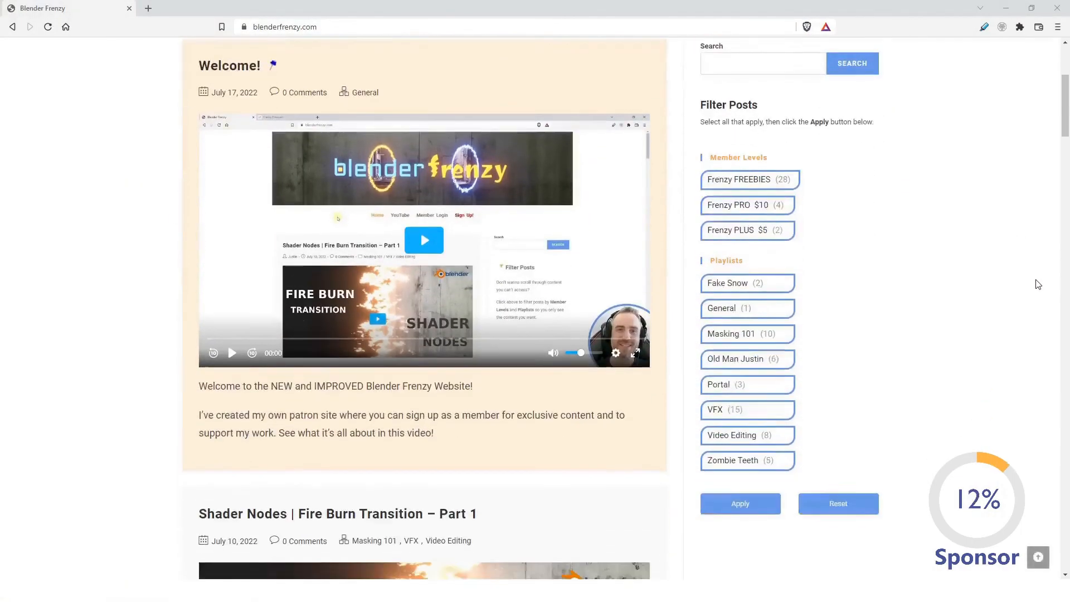
pyautogui.scroll(-5, 1038, 284)
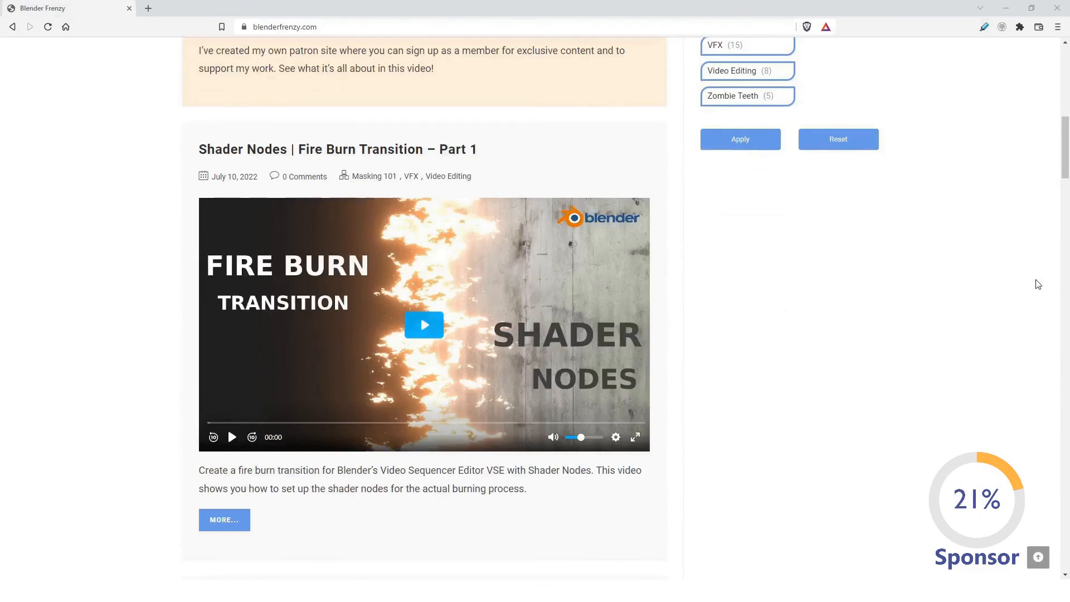
pyautogui.scroll(-15, 1038, 284)
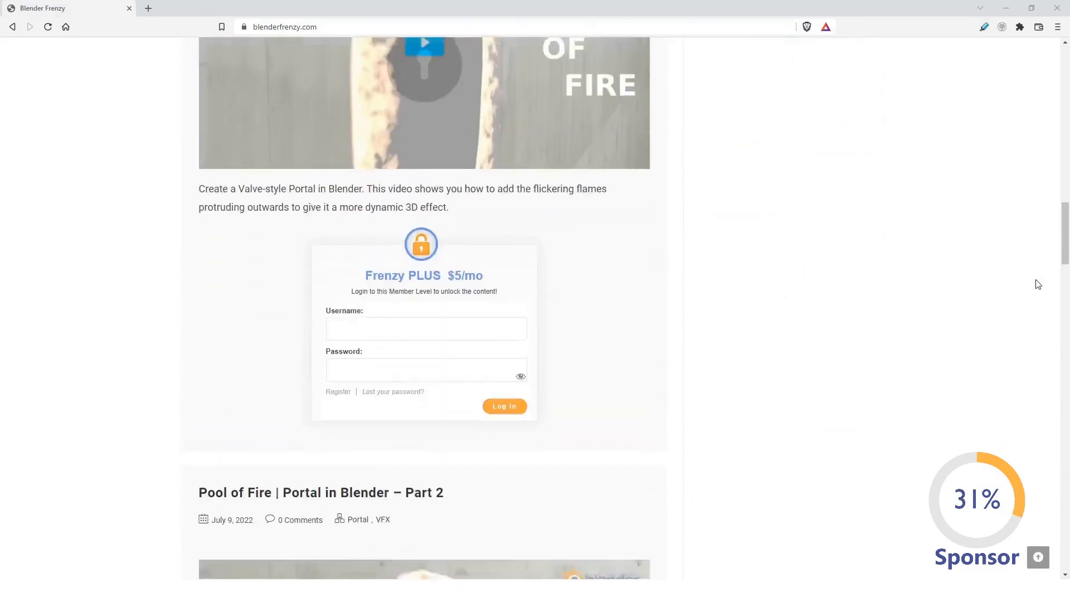
pyautogui.scroll(-19, 1038, 284)
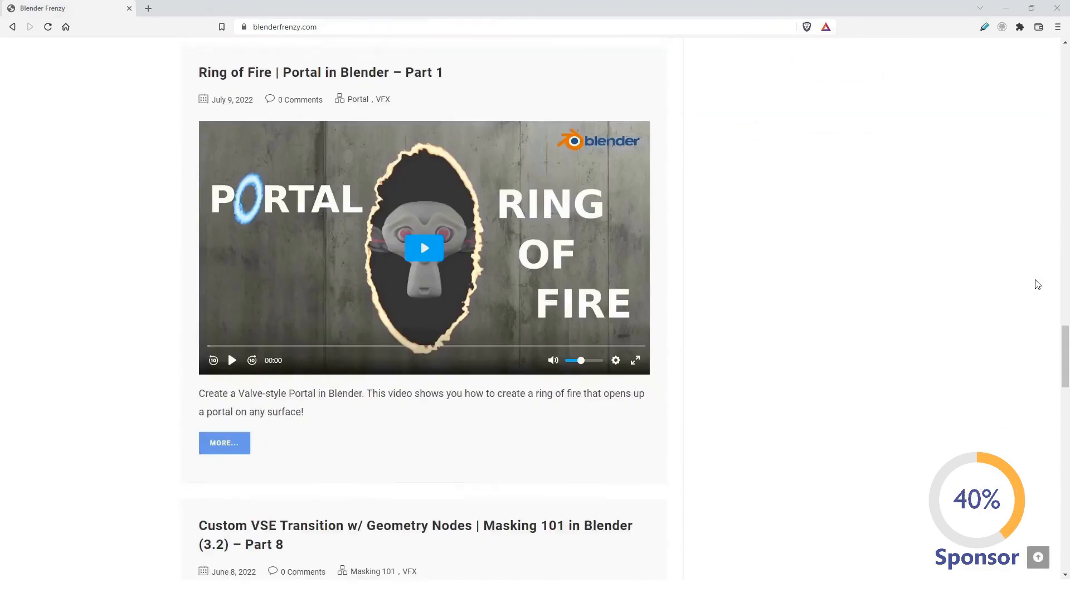
pyautogui.scroll(-9, 1036, 283)
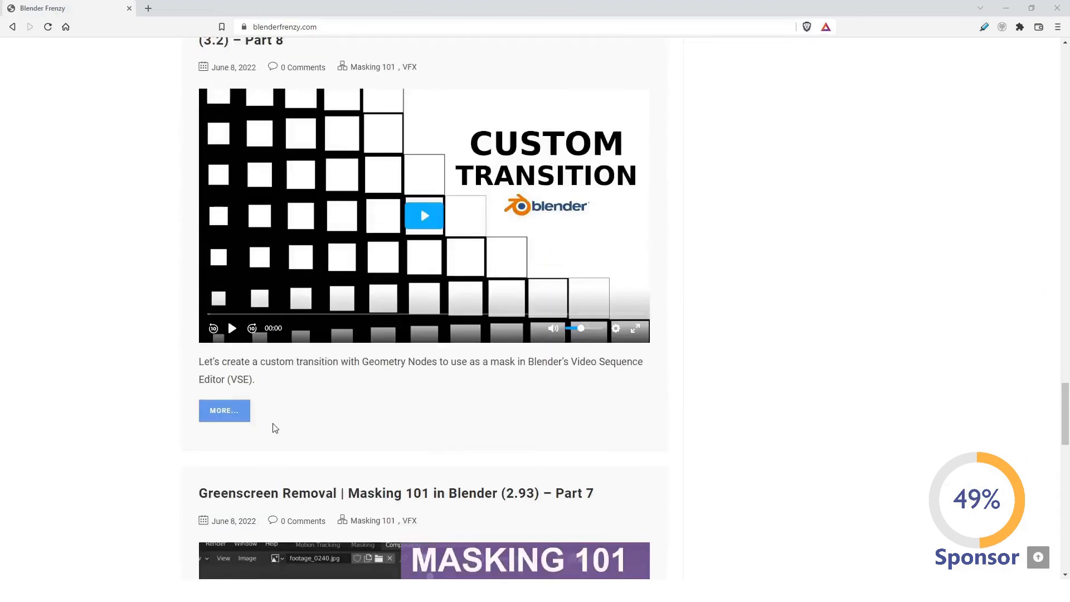
# Expand the Custom VSE Transition post to read its freebie download section, and browse the Frenzy FREEBIES posts.
pyautogui.click(231, 417)
pyautogui.scroll(-6, 567, 424)
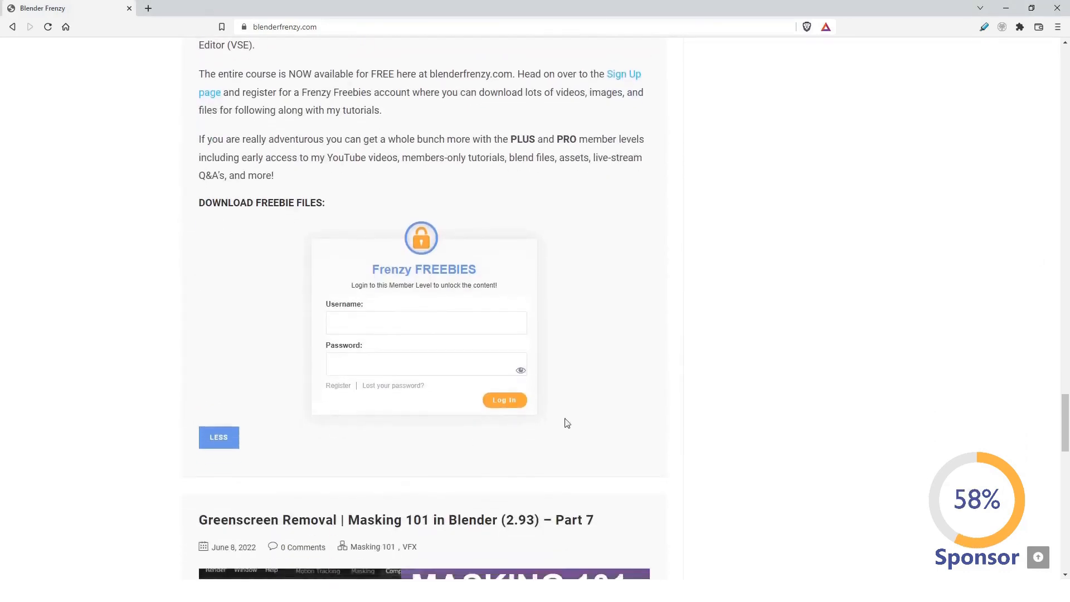
pyautogui.scroll(-17, 617, 351)
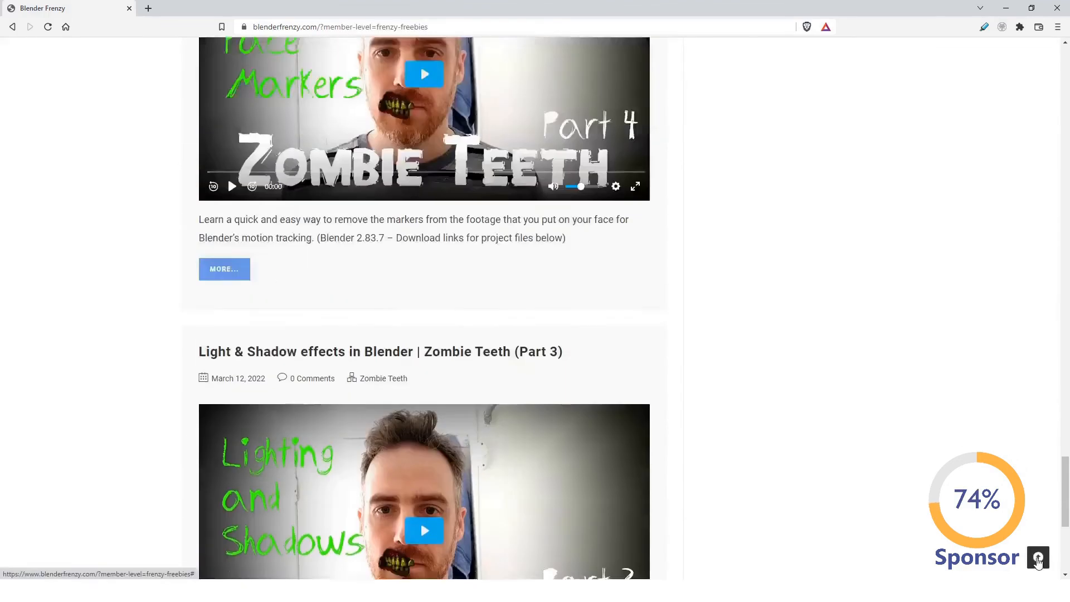
# Return to the start of the posts page, open the Sign Up page and review the Frenzy FREEBIES, PLUS and PRO plans.
pyautogui.click(1038, 557)
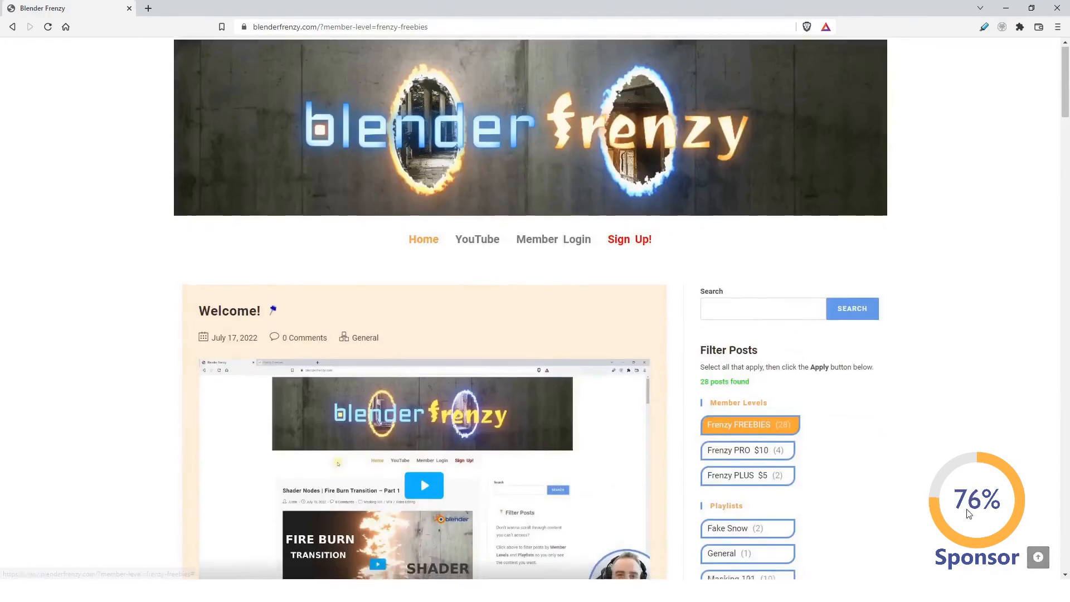
pyautogui.click(625, 245)
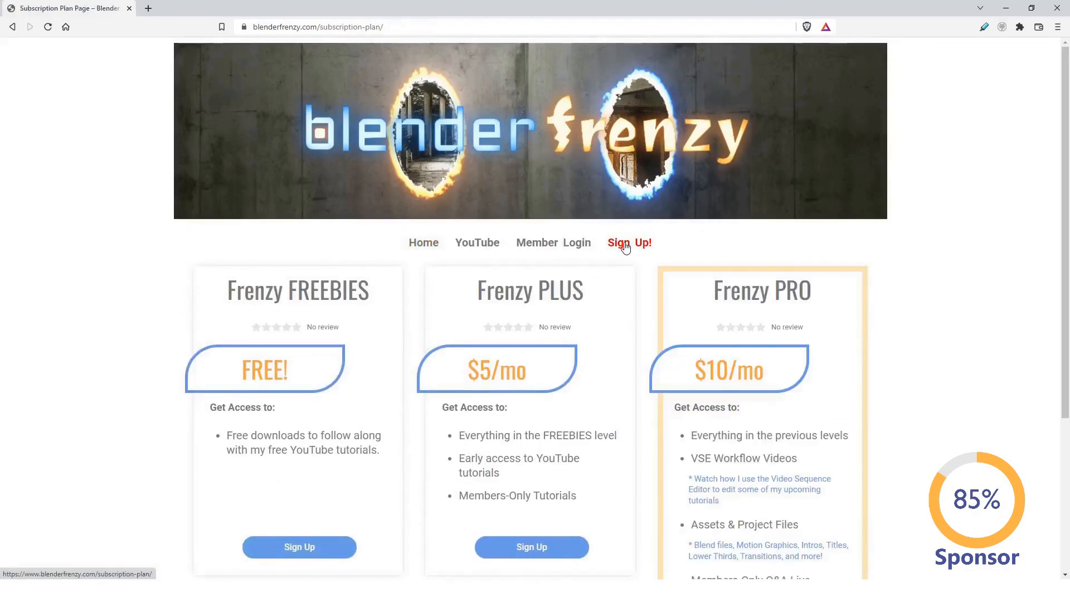
pyautogui.scroll(-3, 881, 309)
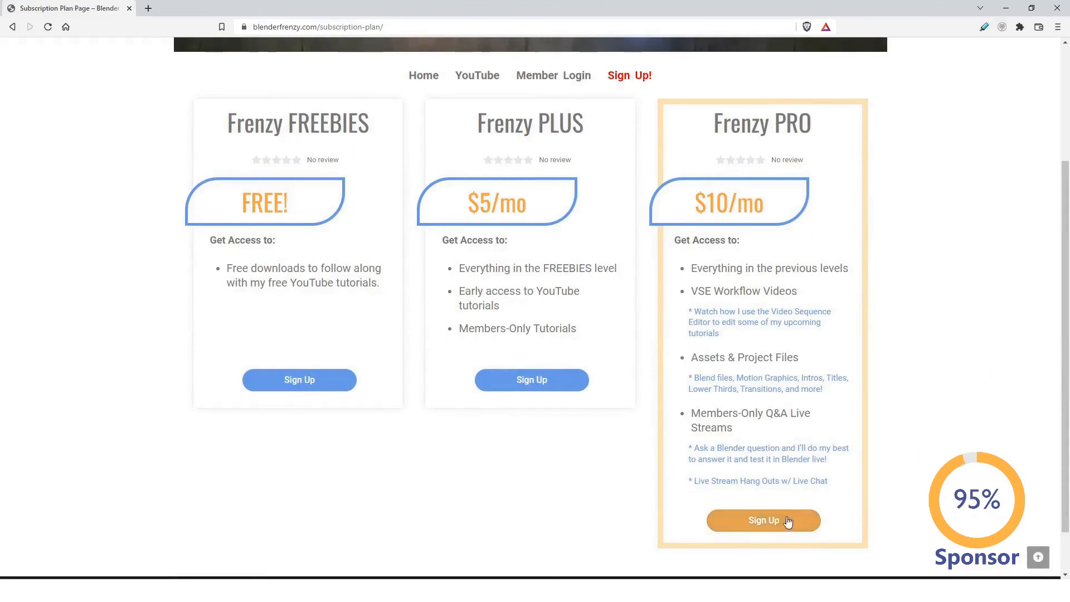